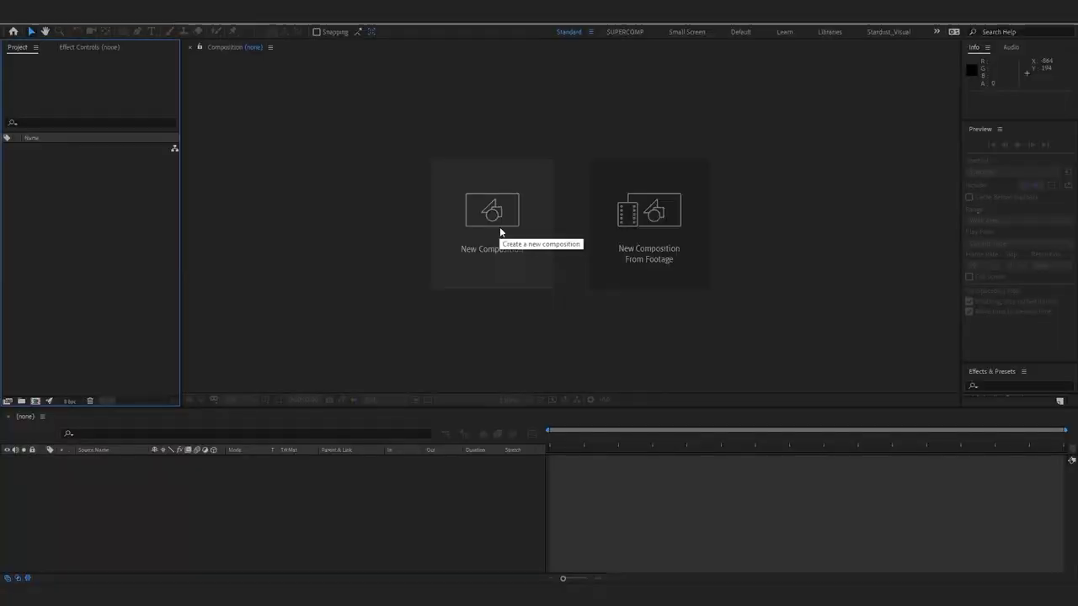
# Step: Create the 1024×1024 Water_Map composition with a black 000000 background
pyautogui.click(499, 227)
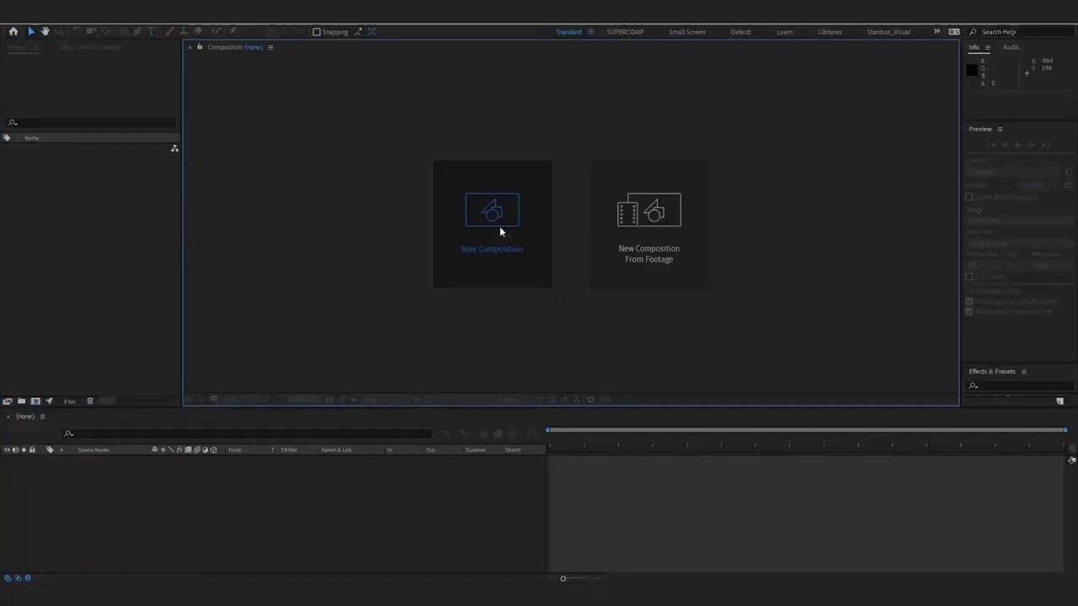
pyautogui.write('Water_Map')
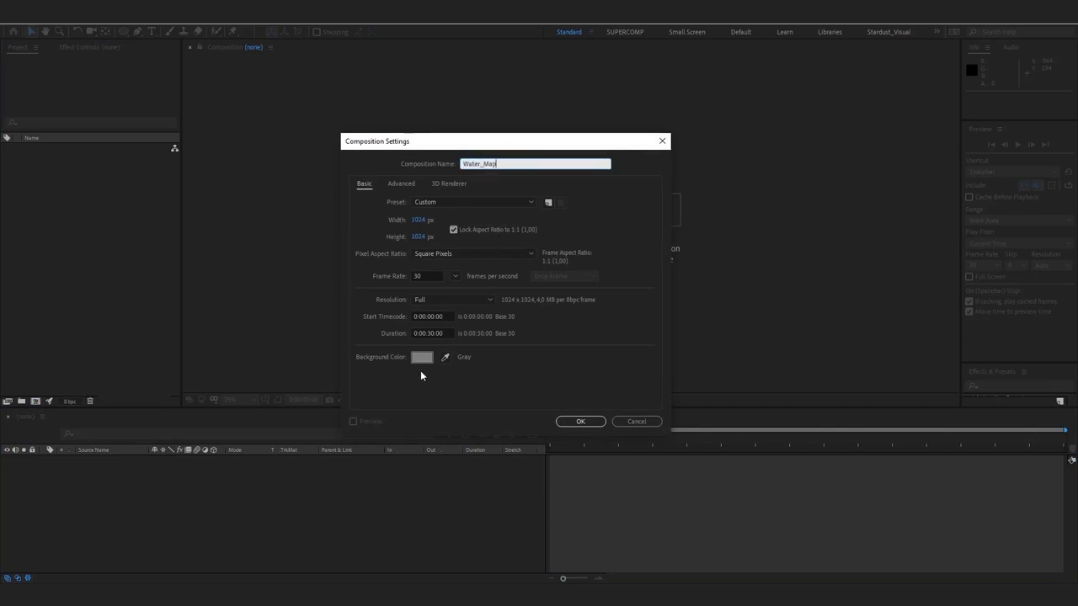
pyautogui.click(421, 357)
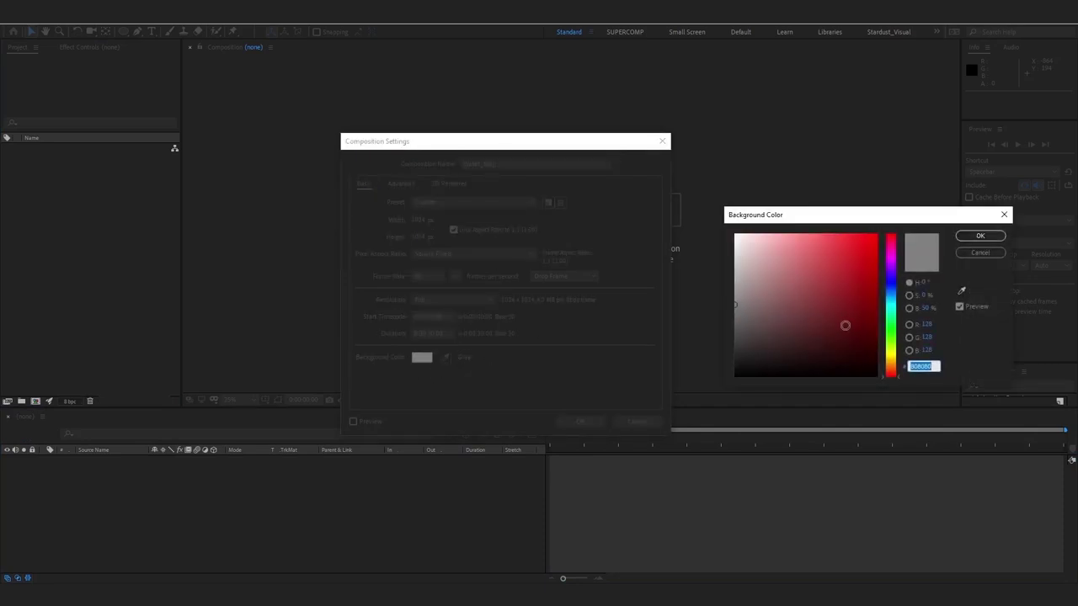
pyautogui.write('000000')
pyautogui.click(981, 236)
pyautogui.click(580, 420)
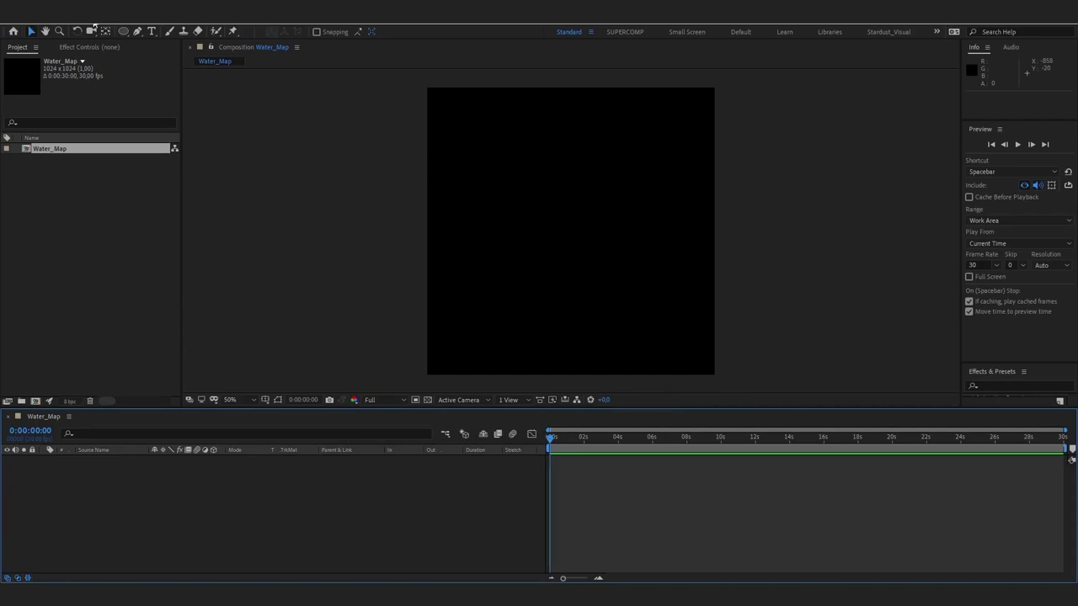
# Step: Add a grey Water_Slm solid, then file Water_Map into a new Com folder
pyautogui.click(93, 24)
pyautogui.click(304, 42)
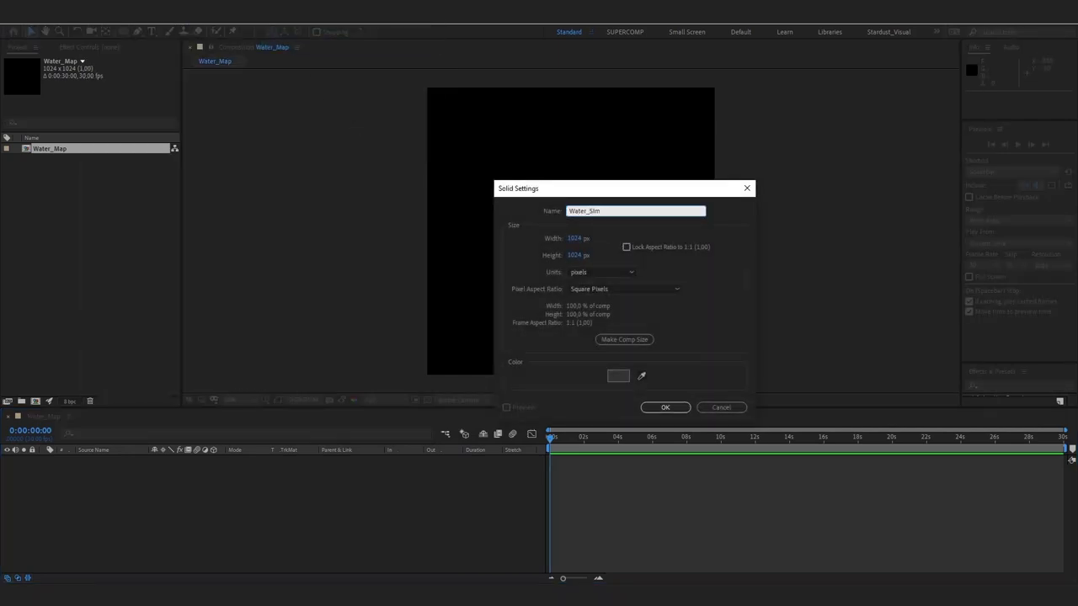
pyautogui.click(619, 376)
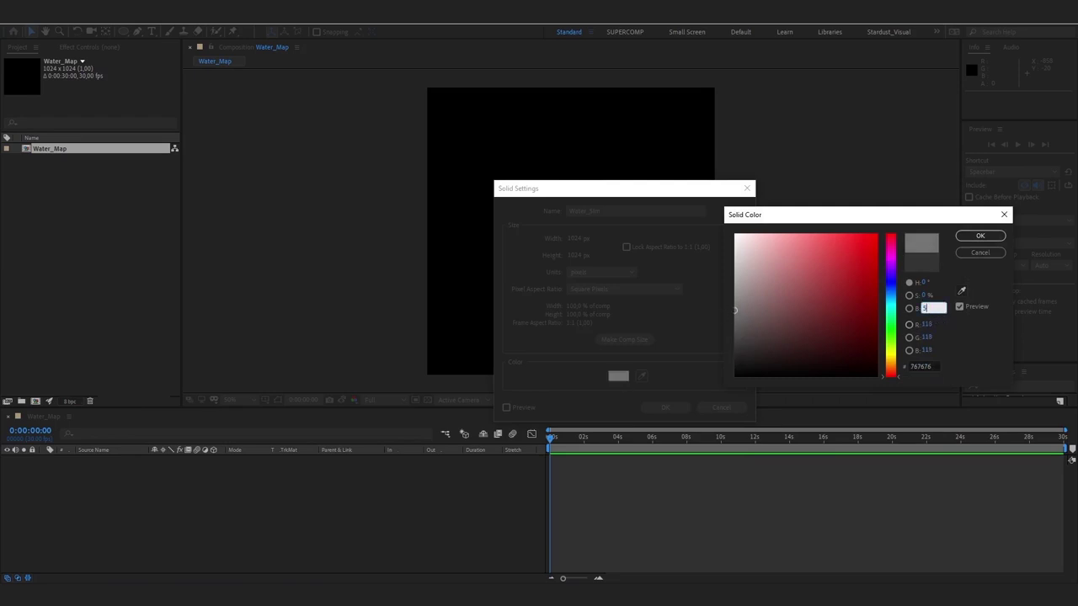
pyautogui.write('0')
pyautogui.press('Return')
pyautogui.click(682, 411)
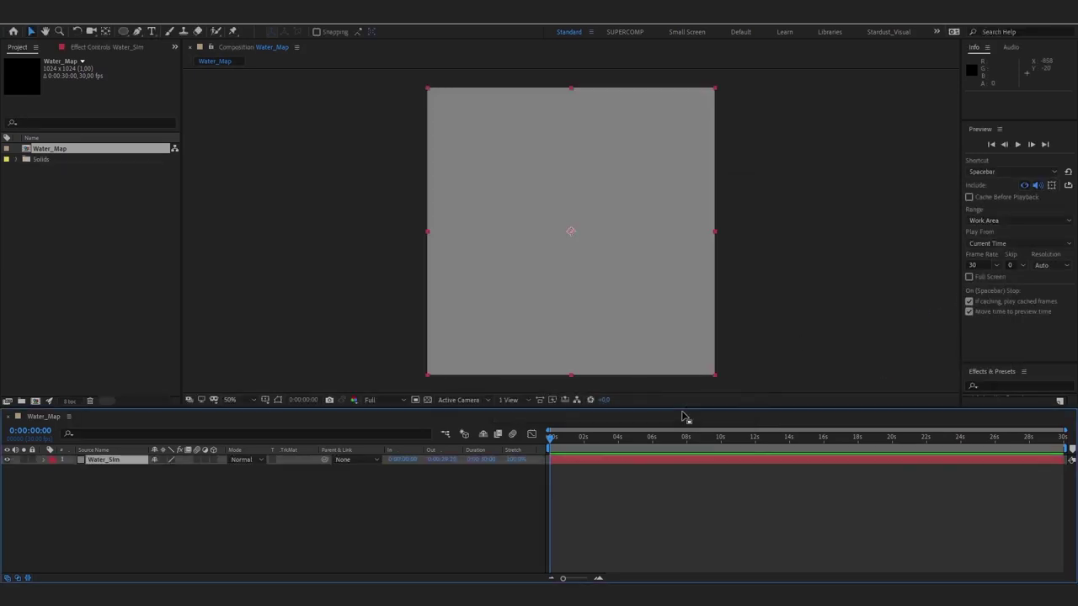
pyautogui.click(22, 402)
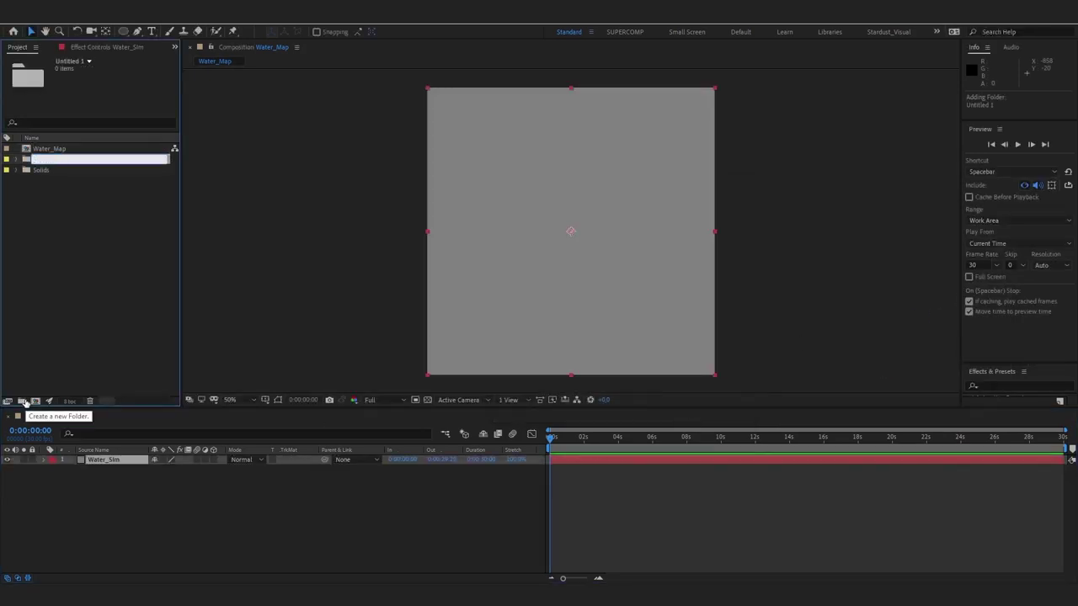
pyautogui.write('Com')
pyautogui.moveTo(47, 148); pyautogui.dragTo(40, 172)
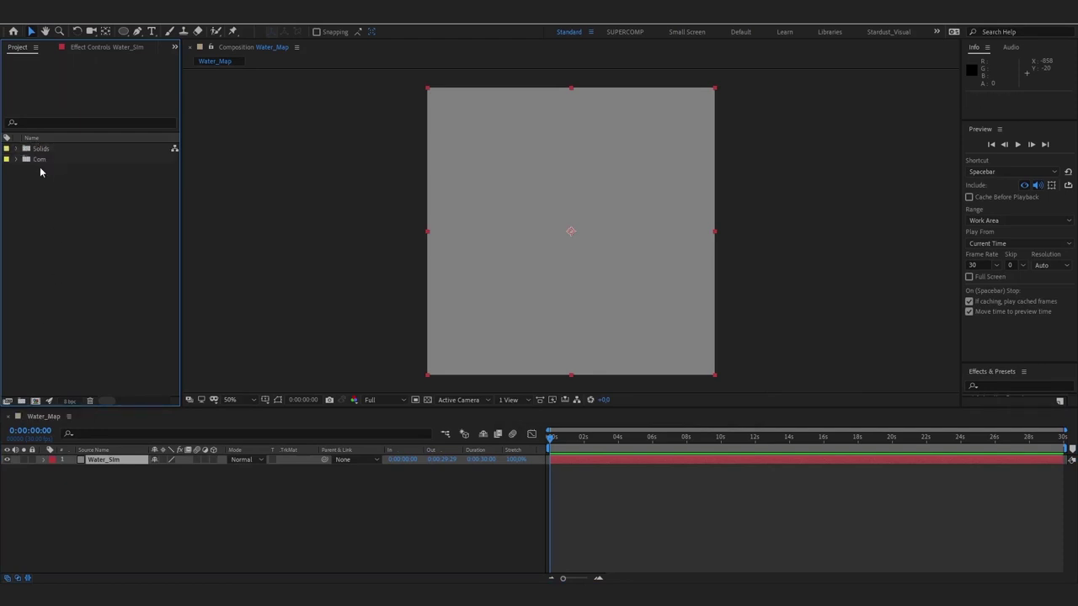
# Step: Apply the Wave World effect to the solid and preview the simulation once
pyautogui.rightClick(124, 460)
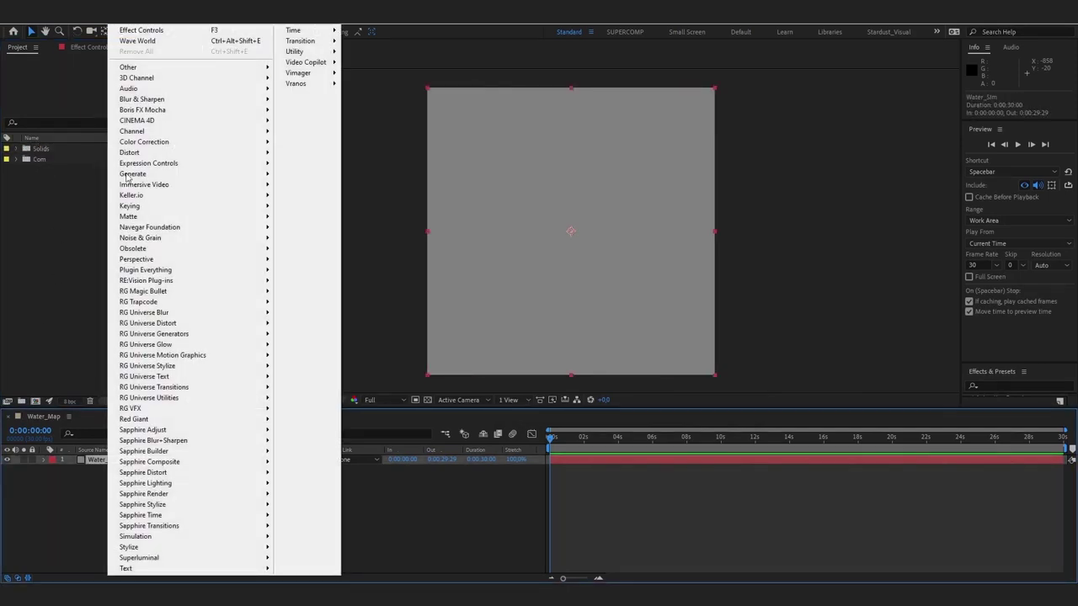
pyautogui.moveTo(135, 536)
pyautogui.click(319, 536)
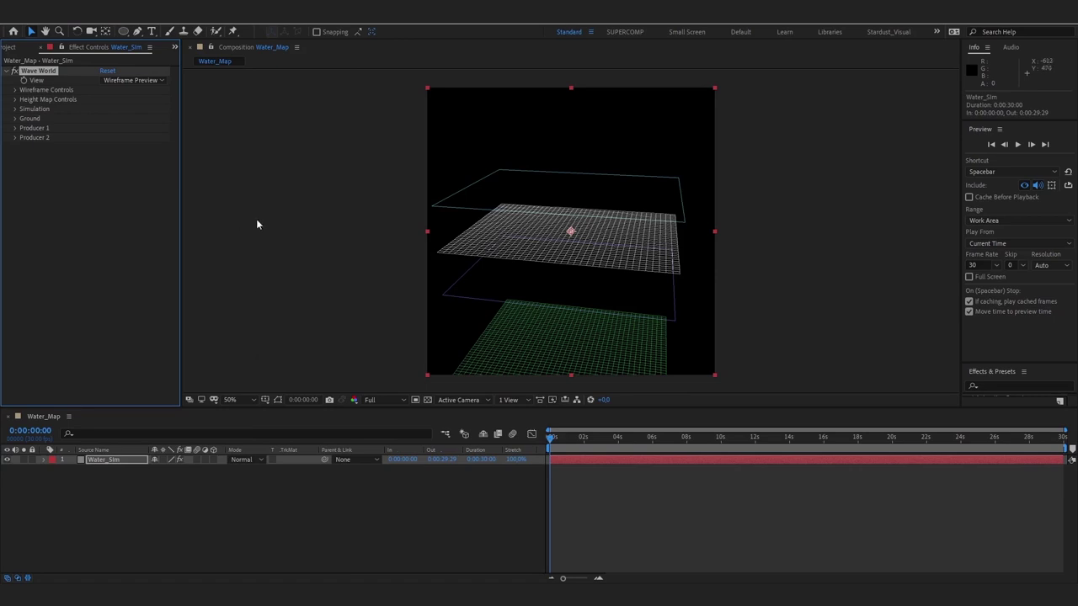
pyautogui.click(1017, 145)
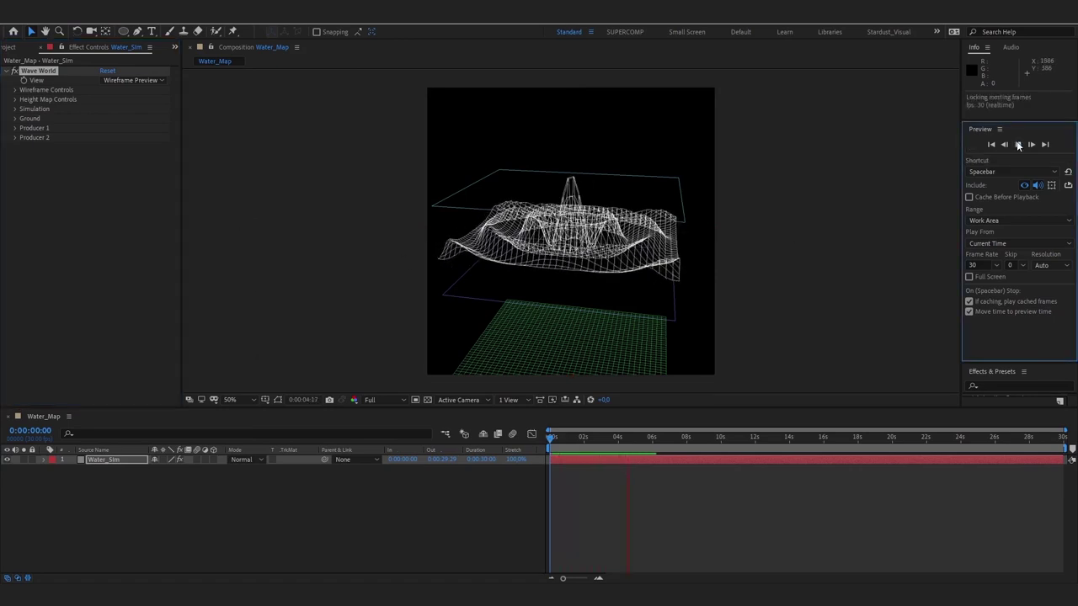
pyautogui.click(1017, 145)
pyautogui.click(990, 145)
# Step: Switch Wave World's view to Height Map and expand its control groups
pyautogui.click(135, 80)
pyautogui.click(143, 91)
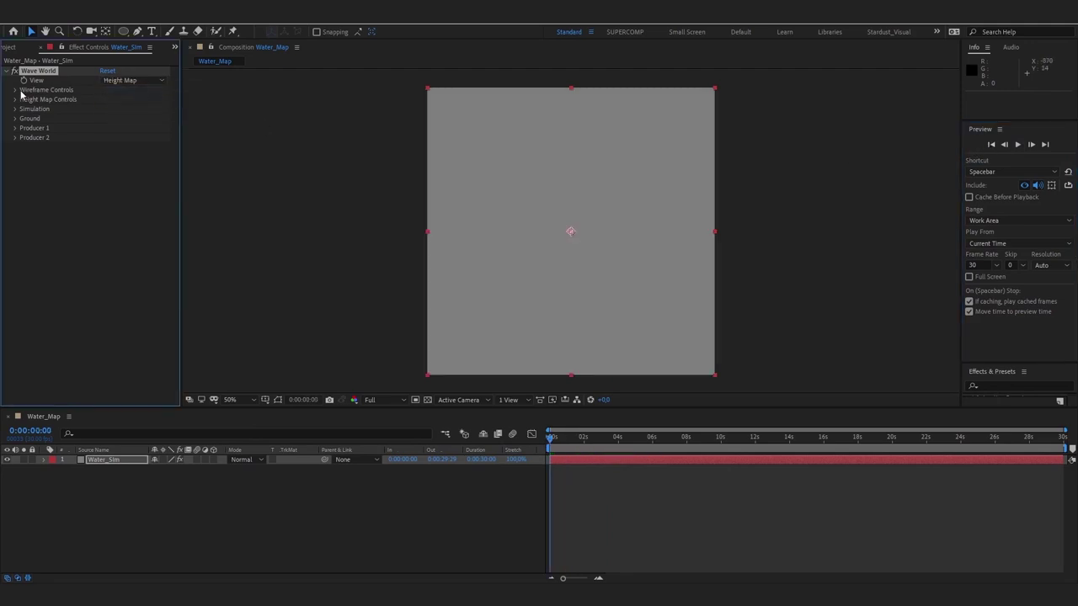
pyautogui.click(15, 89)
pyautogui.click(16, 128)
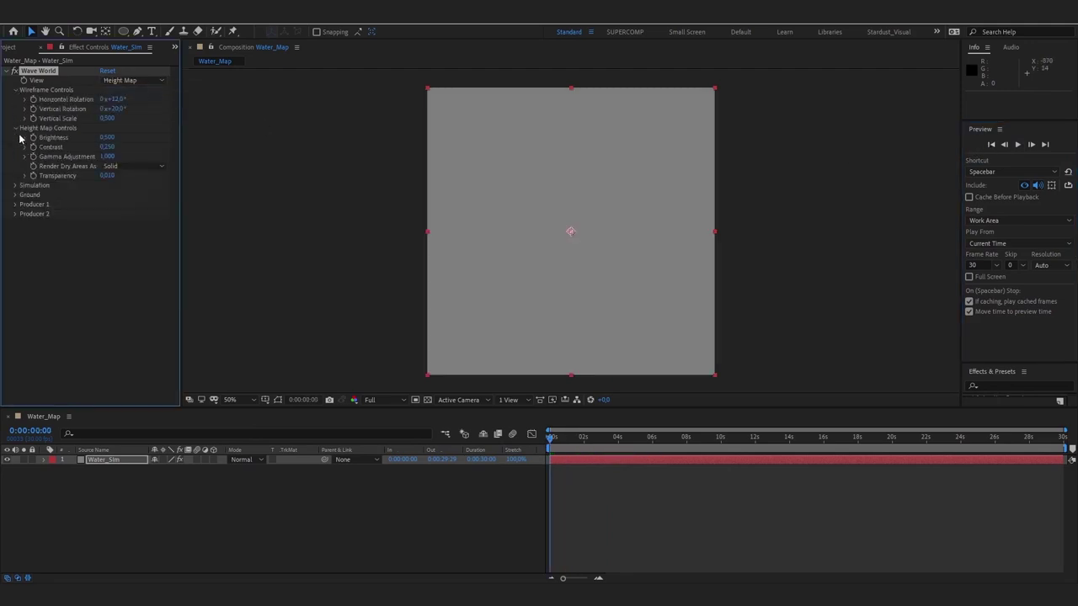
pyautogui.click(15, 186)
pyautogui.click(15, 252)
pyautogui.click(15, 309)
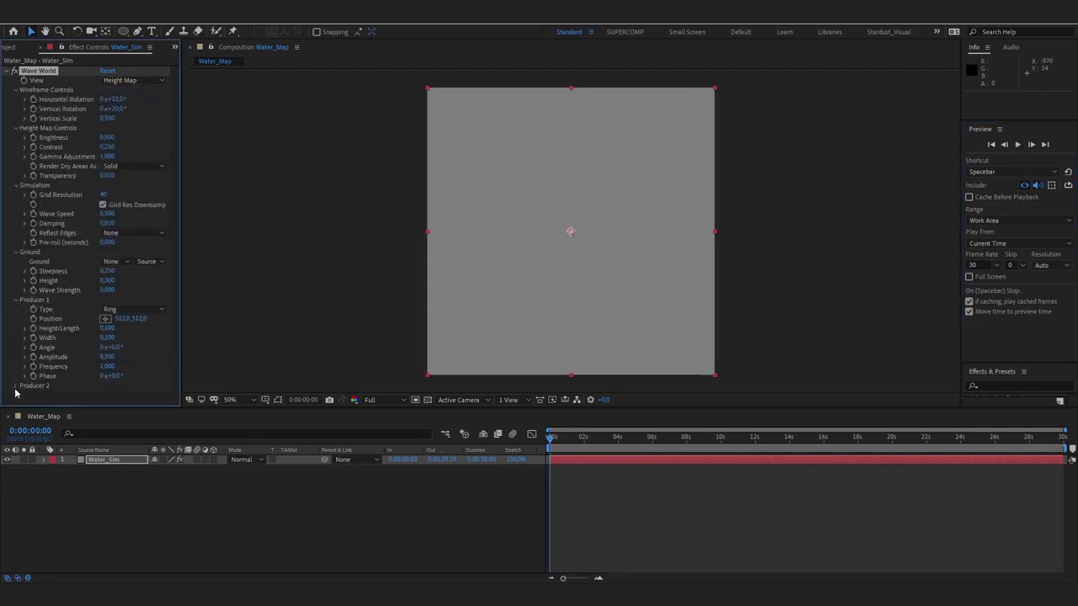
pyautogui.click(15, 299)
pyautogui.scroll(-3, 84, 252)
pyautogui.scroll(3, 127, 211)
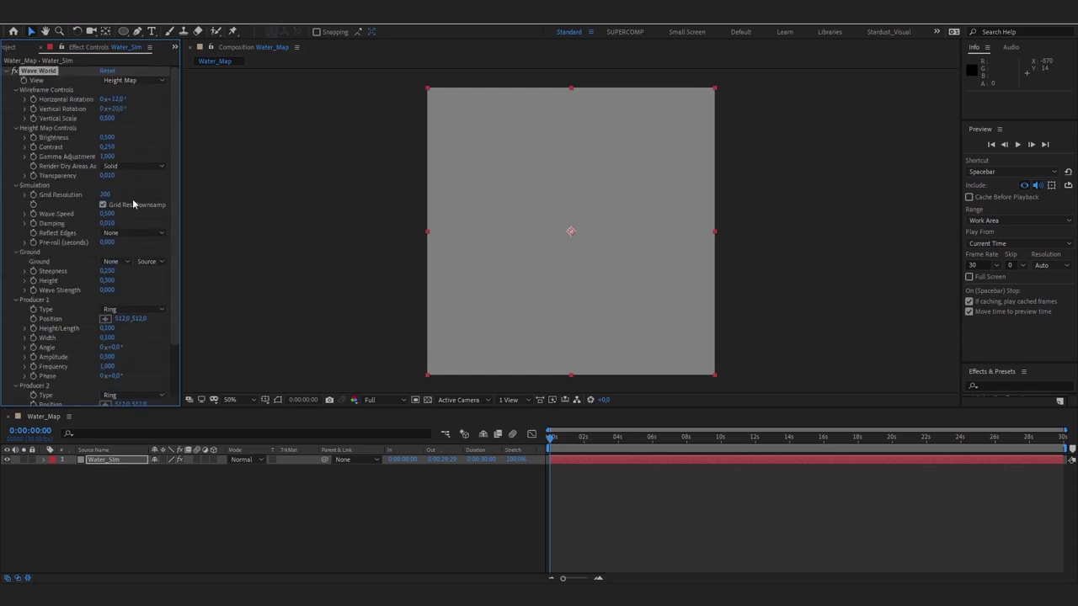
pyautogui.scroll(-3, 169, 247)
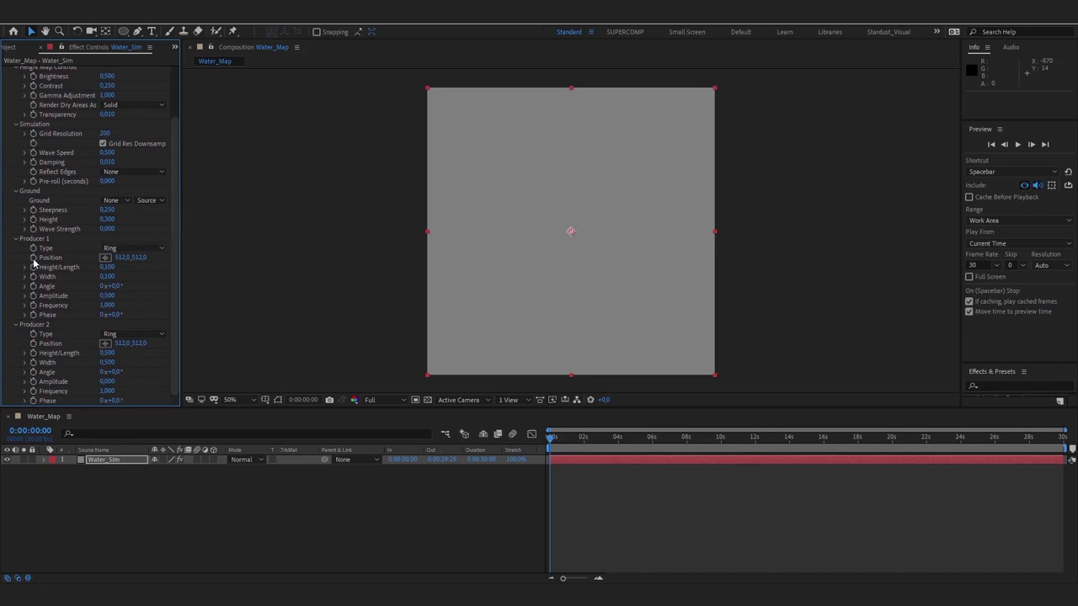
# Step: Place Producer 1 on the solid's left edge and Producer 2 on its right edge
pyautogui.click(104, 257)
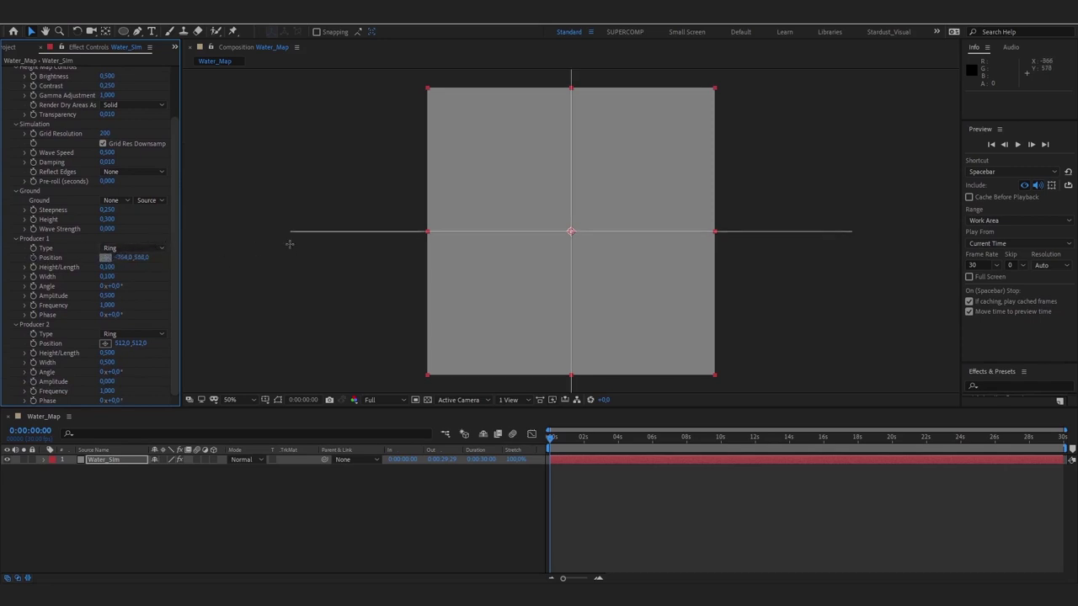
pyautogui.click(426, 232)
pyautogui.click(105, 342)
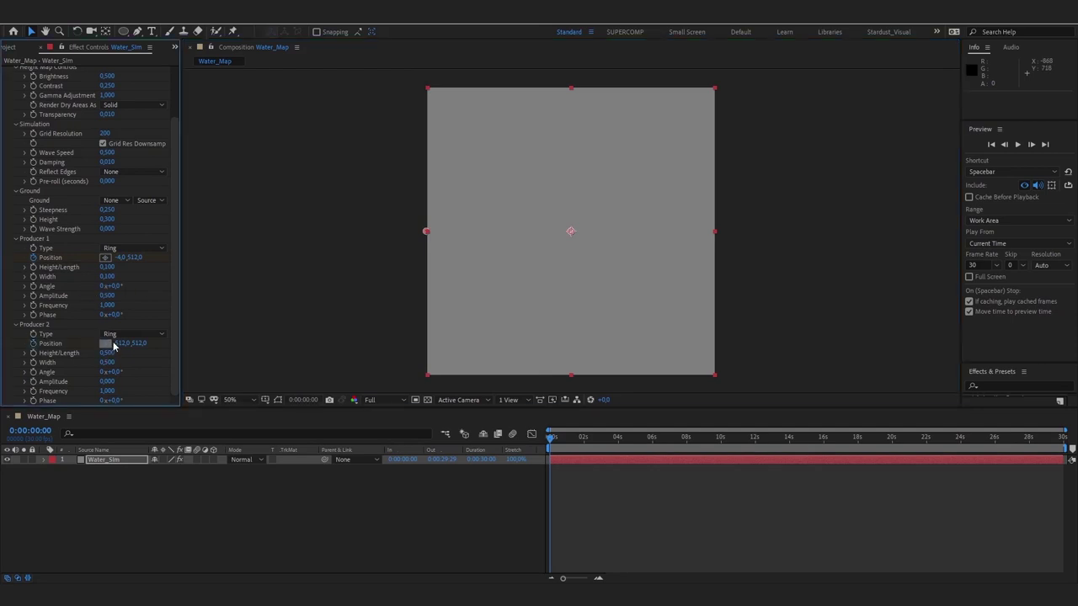
pyautogui.click(714, 231)
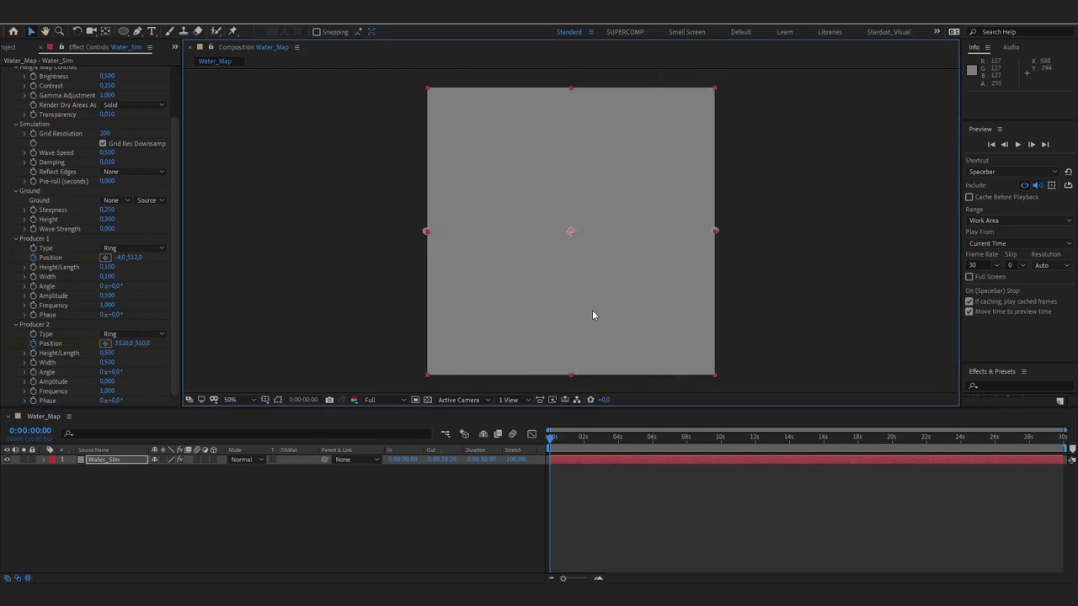
pyautogui.moveTo(592, 437); pyautogui.dragTo(717, 438)
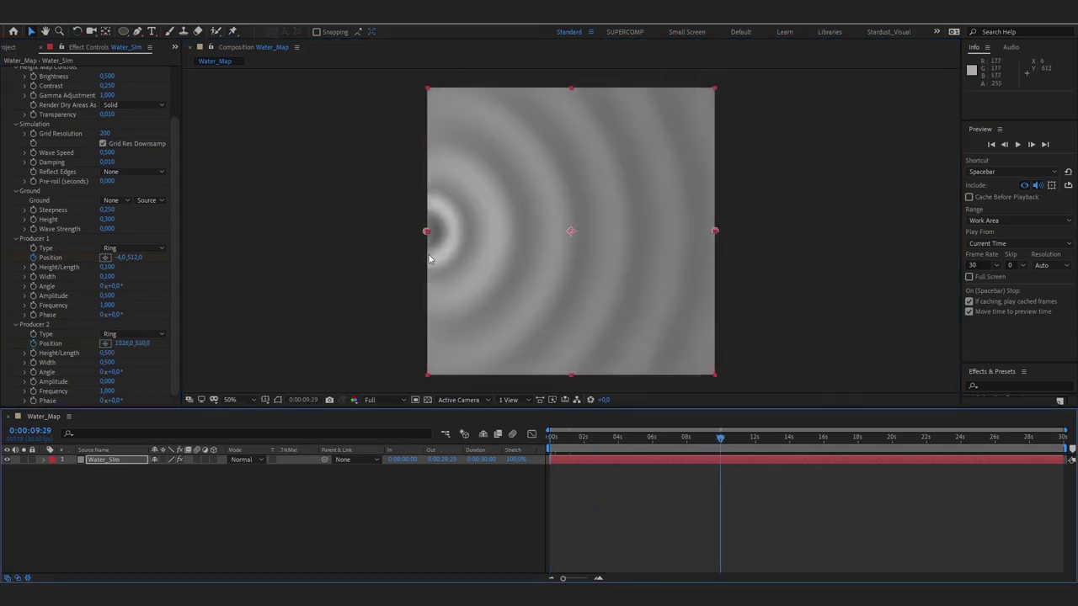
# Step: Adjust the two producer source points, checking the ripples around 19 and 28 seconds
pyautogui.moveTo(426, 231); pyautogui.dragTo(620, 240)
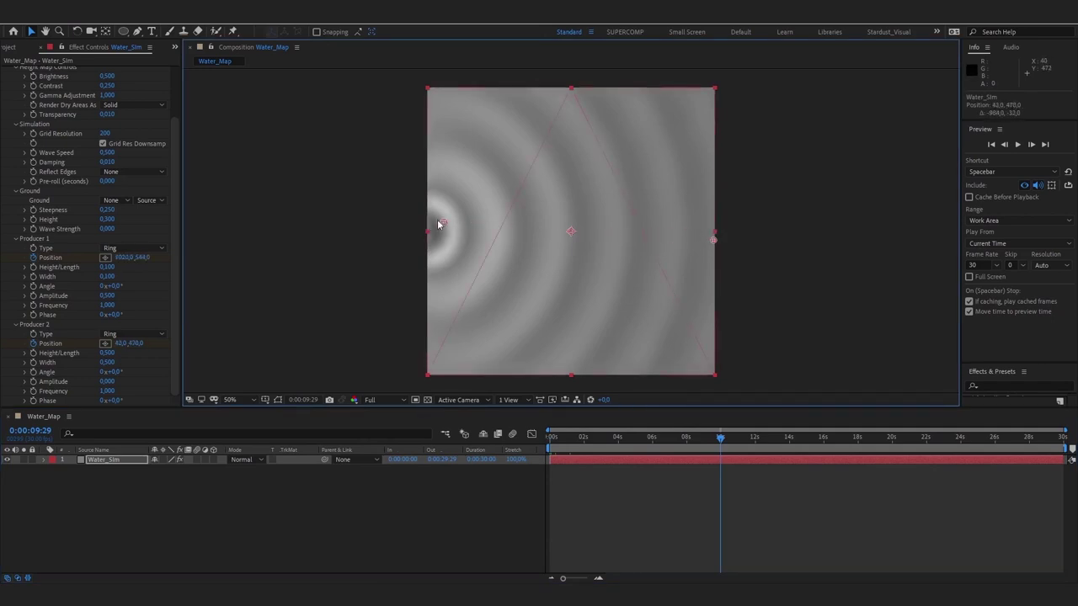
pyautogui.moveTo(438, 225); pyautogui.dragTo(429, 224)
pyautogui.moveTo(715, 239); pyautogui.dragTo(714, 231)
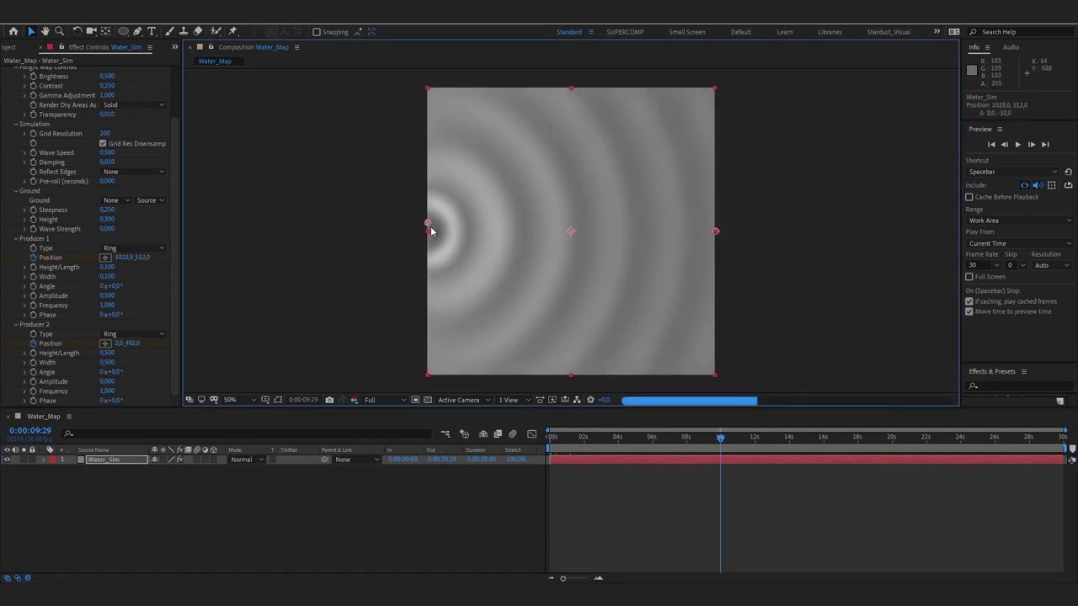
pyautogui.click(878, 438)
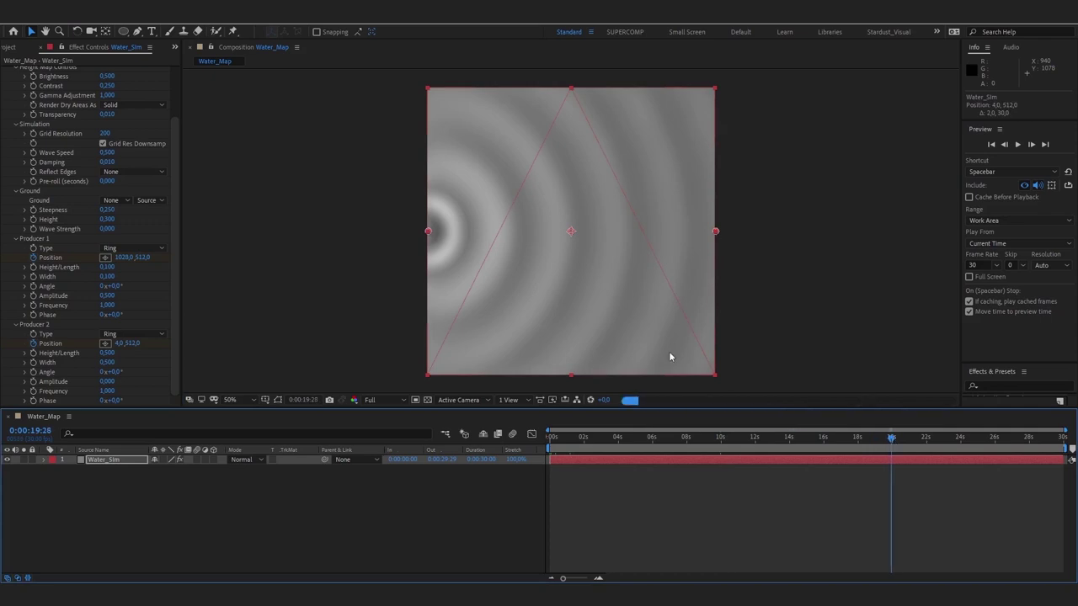
pyautogui.moveTo(428, 231); pyautogui.dragTo(697, 366)
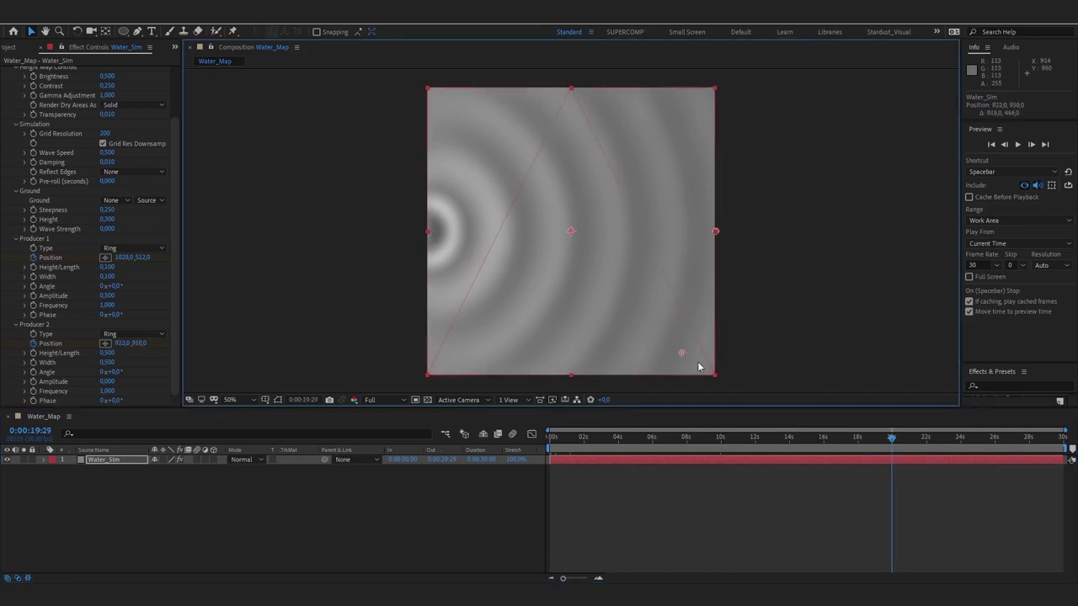
pyautogui.moveTo(715, 231)
pyautogui.mouseDown()
pyautogui.moveTo(427, 89)
pyautogui.moveTo(534, 97)
pyautogui.mouseUp()
pyautogui.press('End')
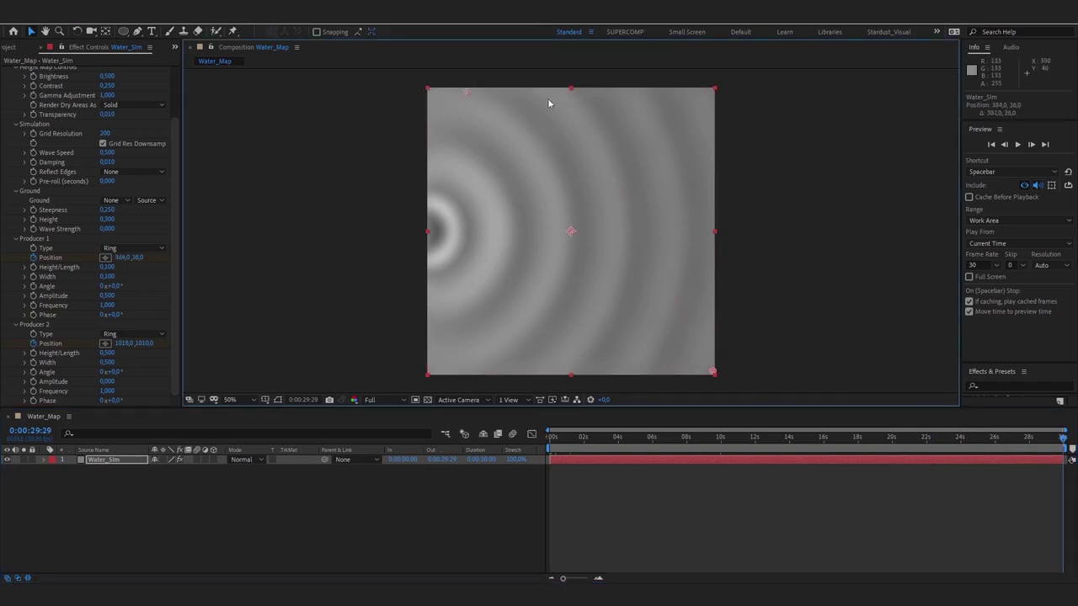
pyautogui.moveTo(714, 390); pyautogui.dragTo(548, 373)
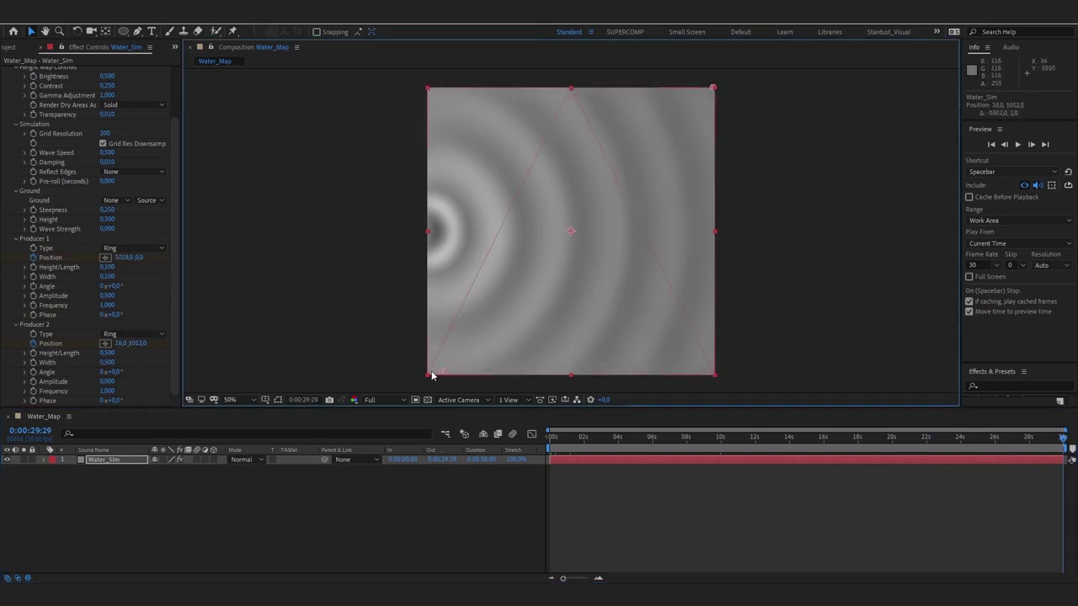
pyautogui.click(1034, 437)
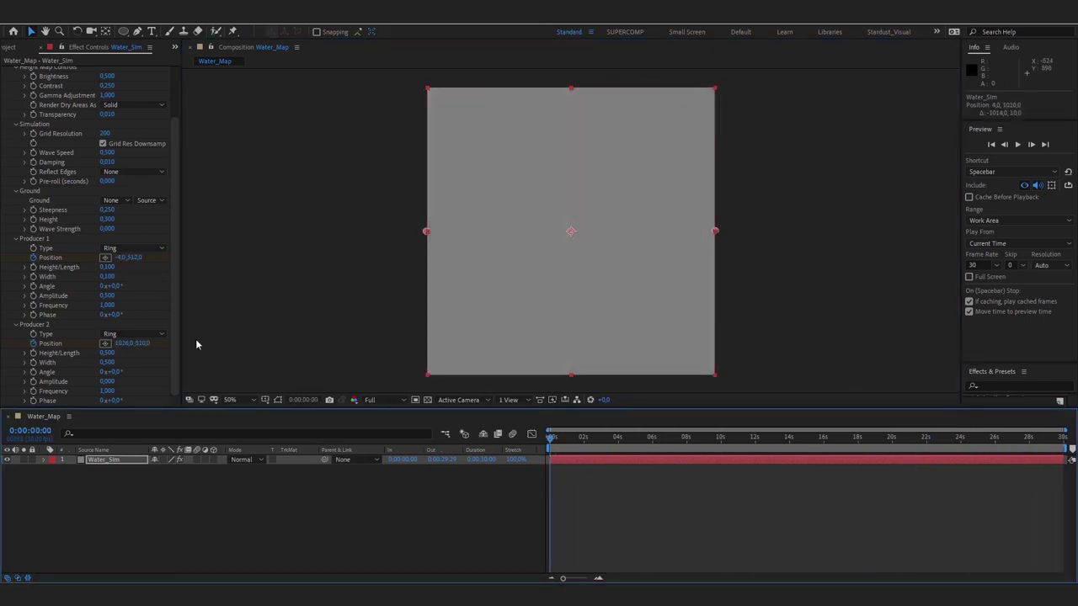
pyautogui.click(108, 353)
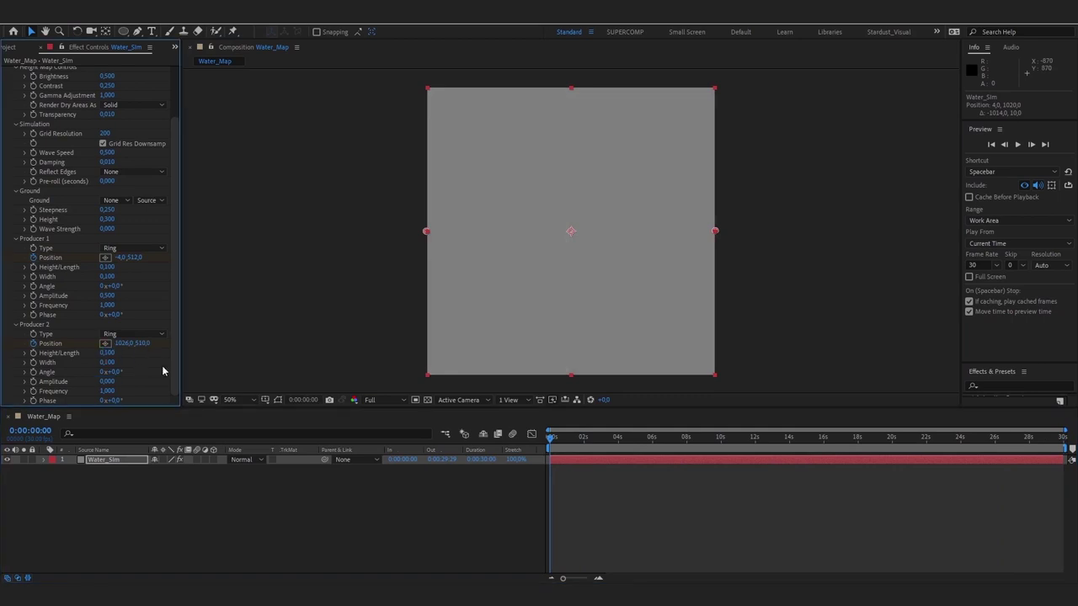
# Step: Set Producer 2 amplitude to 0.5, preview the ripples, and rewind to the first frame
pyautogui.write('0,5')
pyautogui.click(1016, 144)
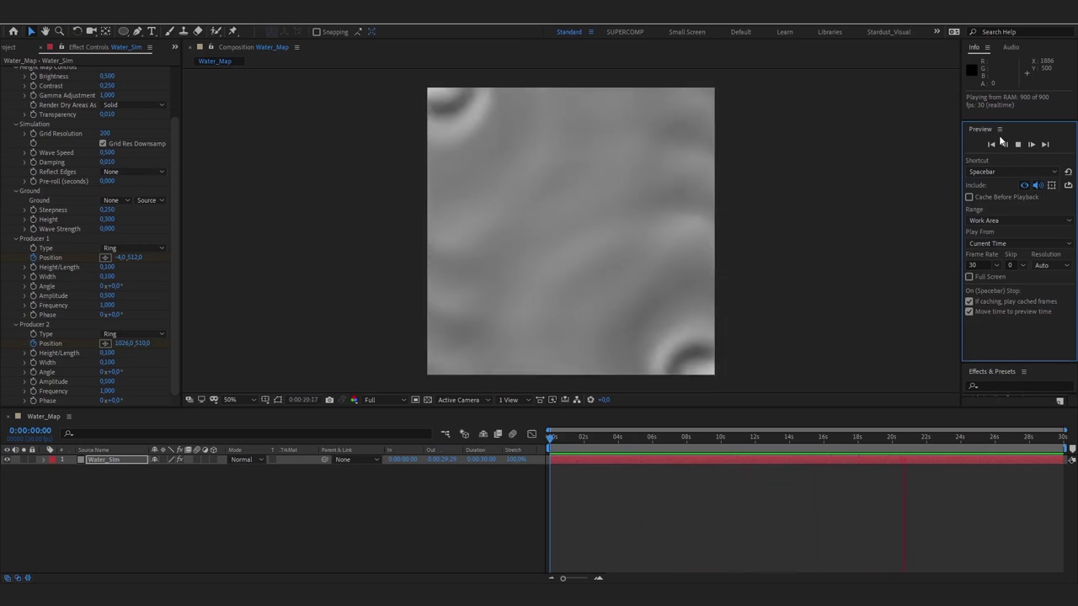
pyautogui.click(1017, 145)
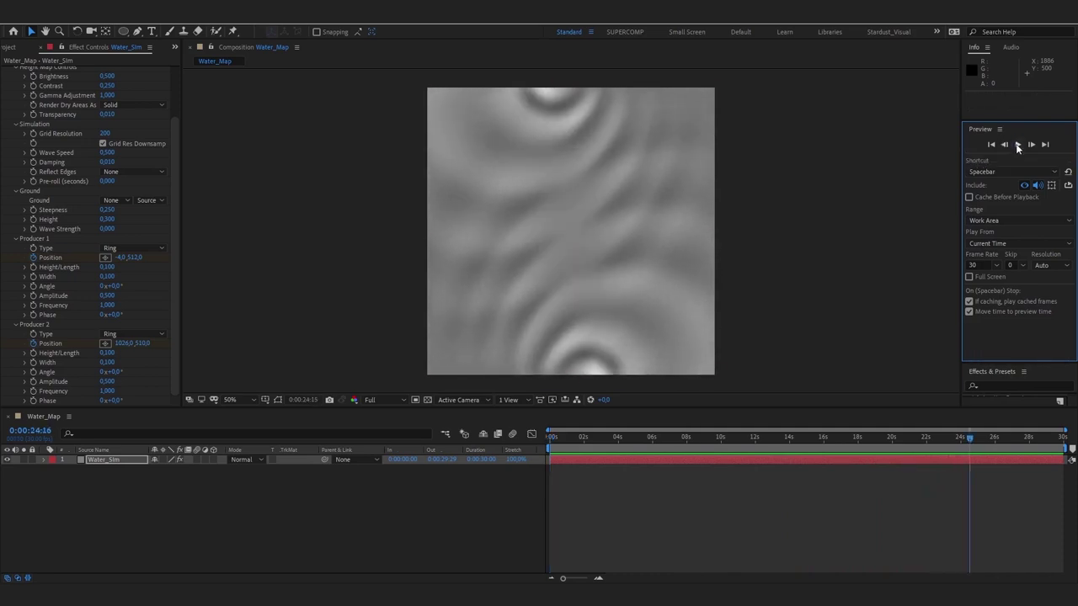
pyautogui.click(991, 145)
# Step: Create a grey Ground solid and pre-compose it into Ground Comp, opening the new comp
pyautogui.click(98, 11)
pyautogui.moveTo(110, 31)
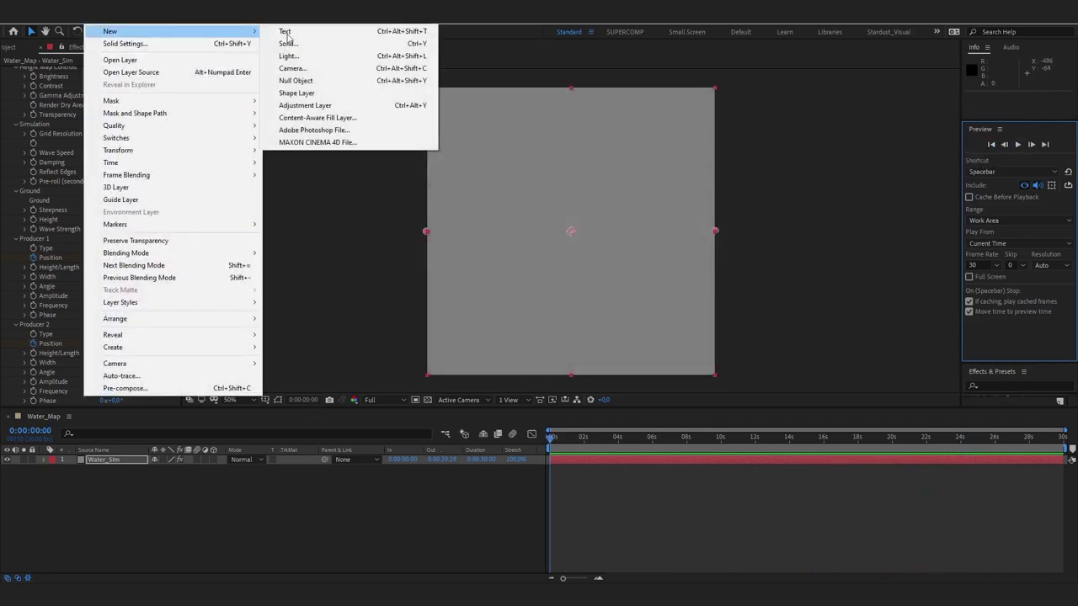
pyautogui.click(311, 45)
pyautogui.write('Ground')
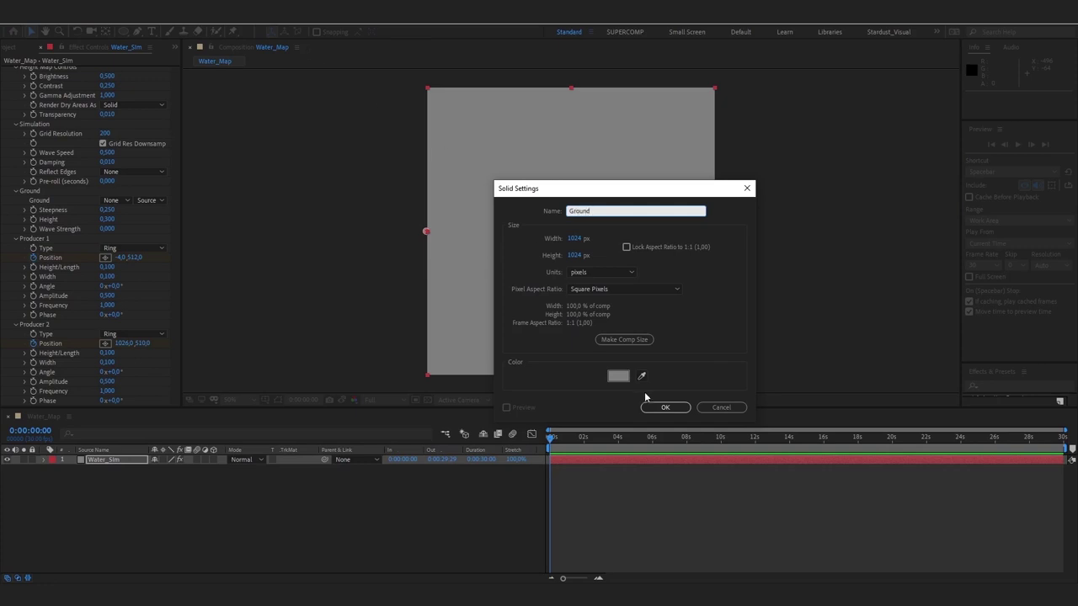
pyautogui.click(662, 407)
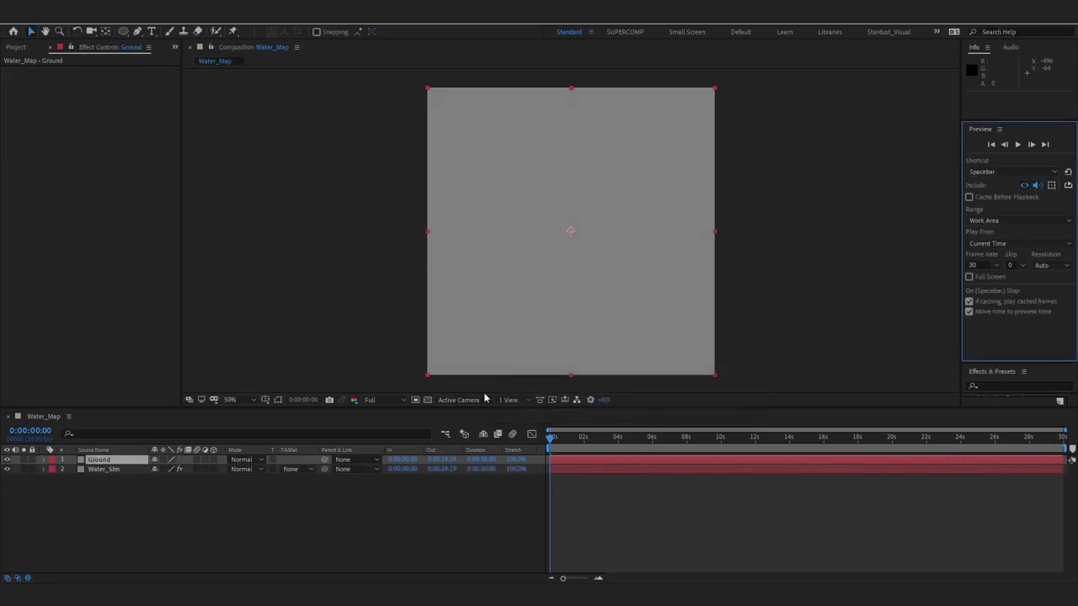
pyautogui.rightClick(126, 464)
pyautogui.click(143, 385)
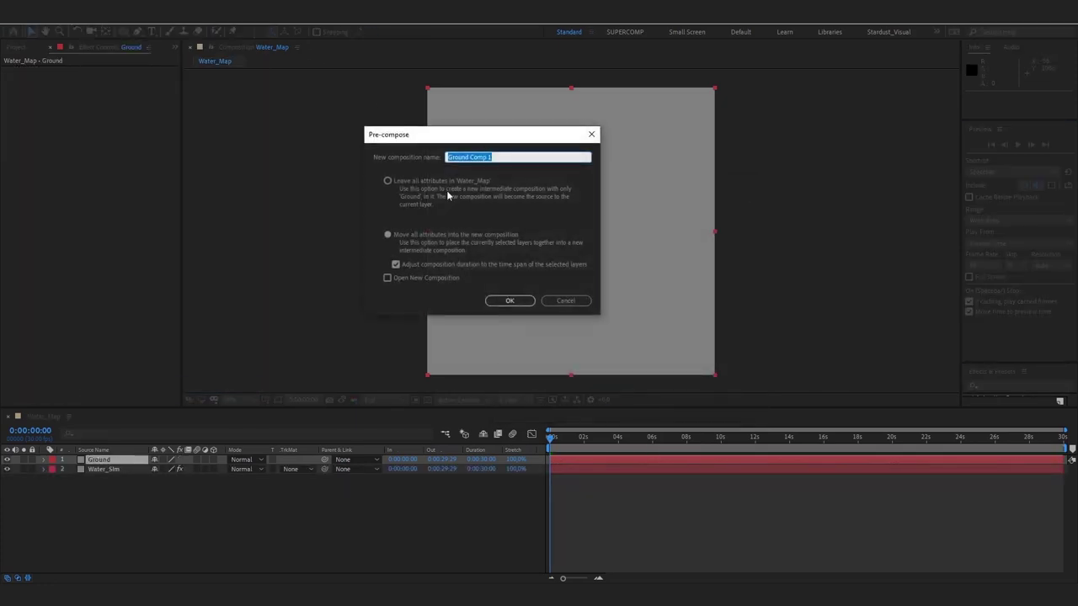
pyautogui.click(387, 277)
pyautogui.click(509, 301)
# Step: Darken the Ground solid's colour through its Solid Settings
pyautogui.click(122, 462)
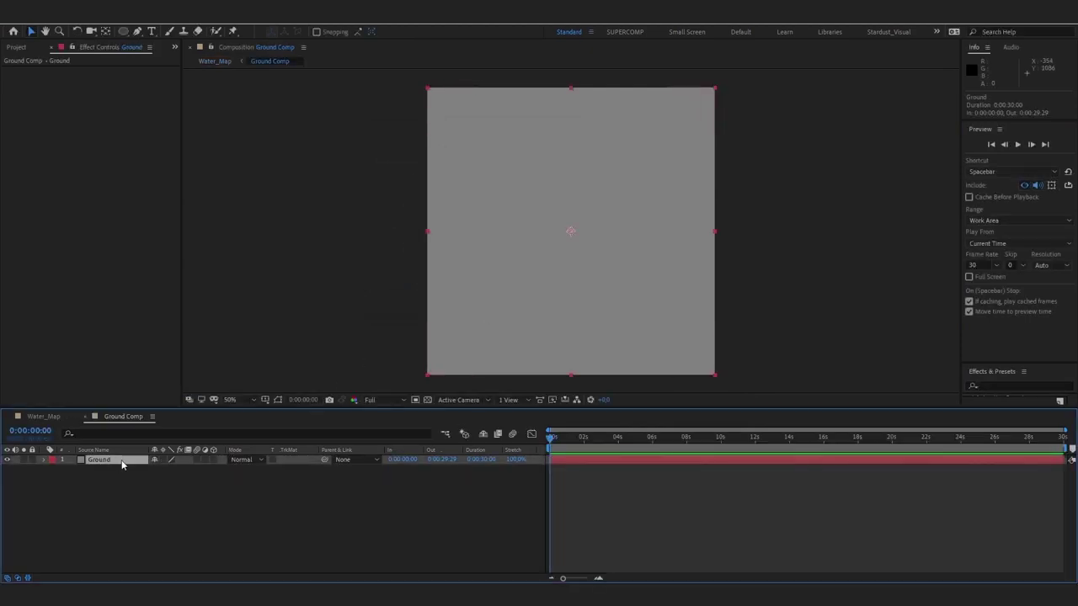
pyautogui.click(95, 12)
pyautogui.click(118, 41)
pyautogui.click(385, 468)
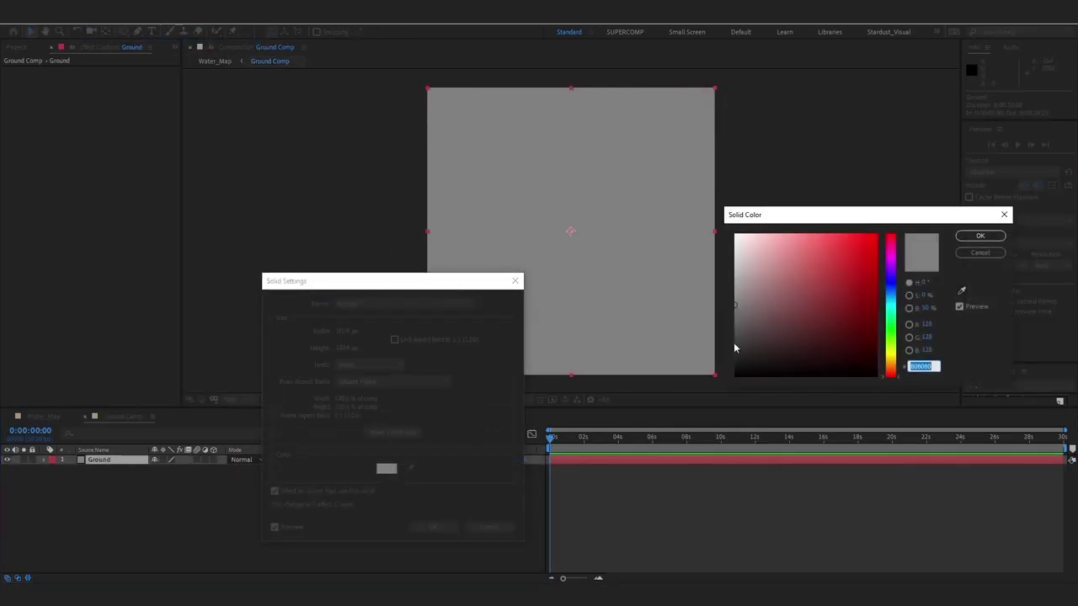
pyautogui.click(734, 360)
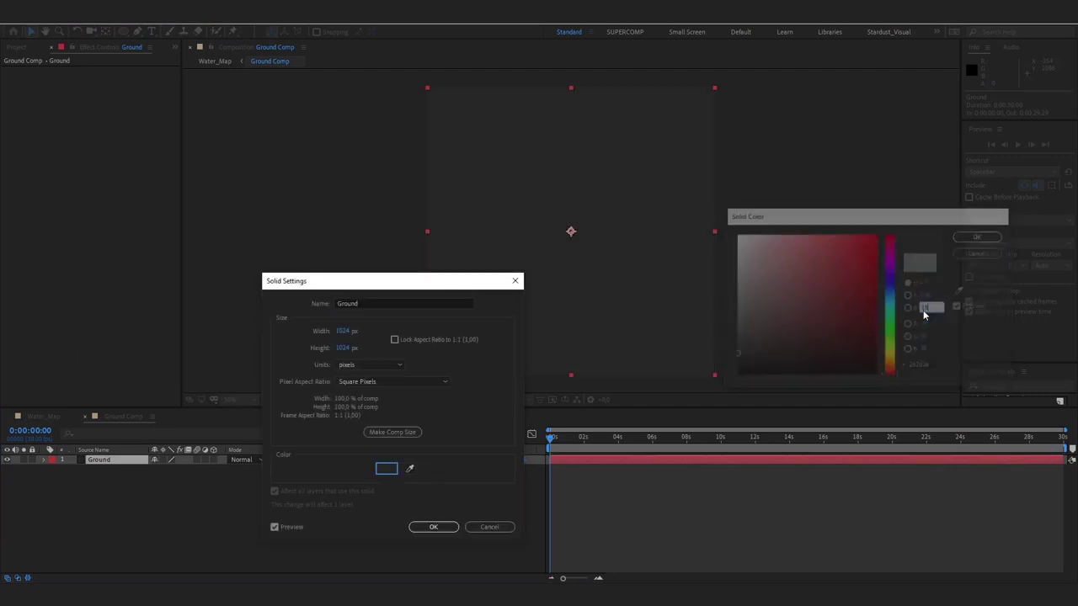
pyautogui.press('Return')
pyautogui.click(430, 527)
# Step: Add a light grey solid, White Solid 1
pyautogui.rightClick(123, 521)
pyautogui.click(282, 426)
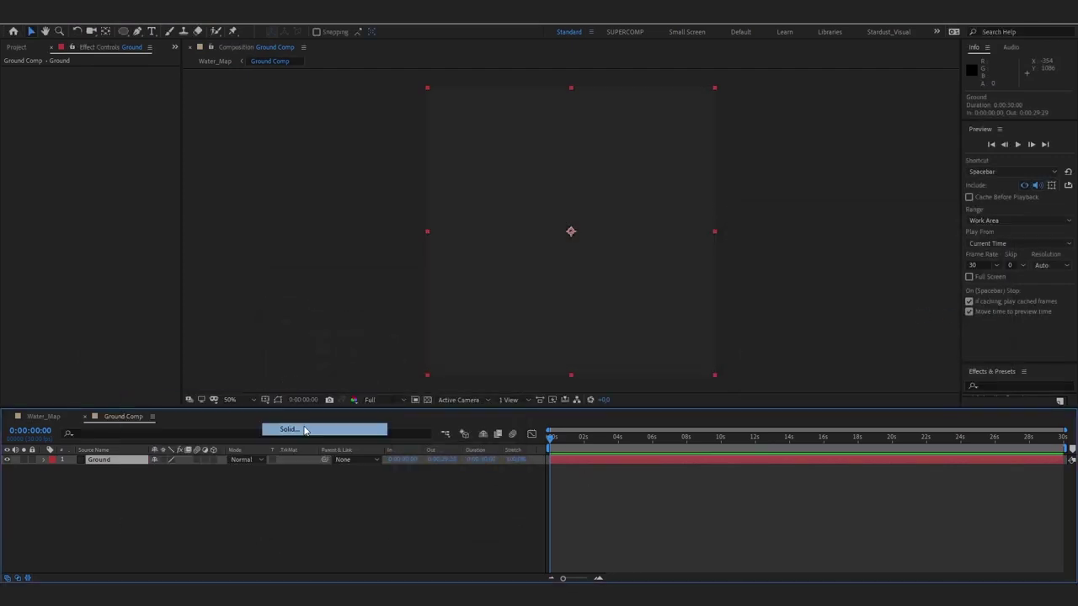
pyautogui.click(617, 377)
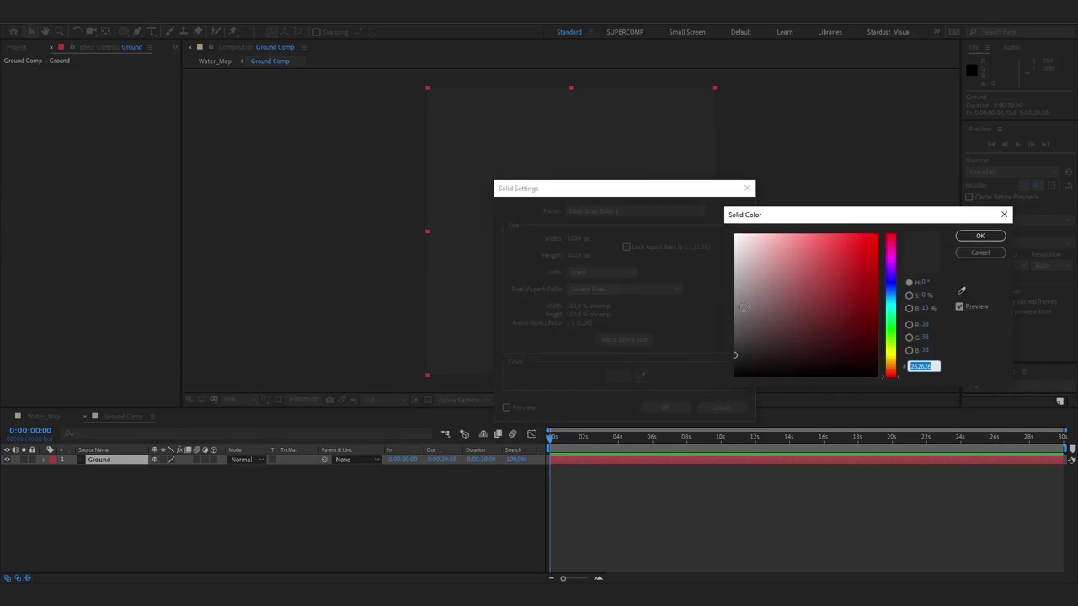
pyautogui.click(735, 262)
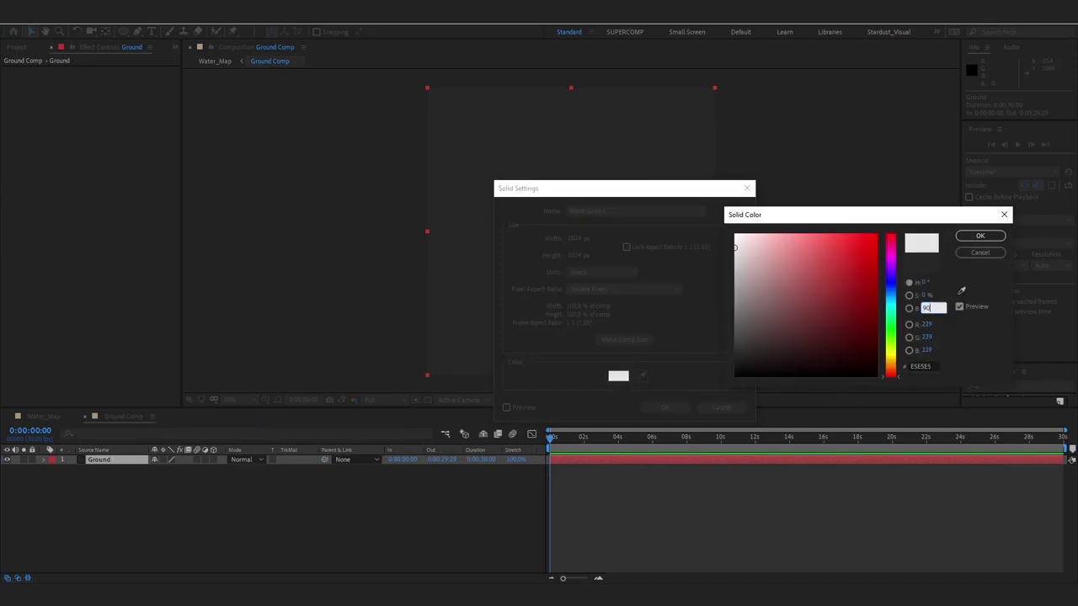
pyautogui.click(982, 236)
pyautogui.click(663, 407)
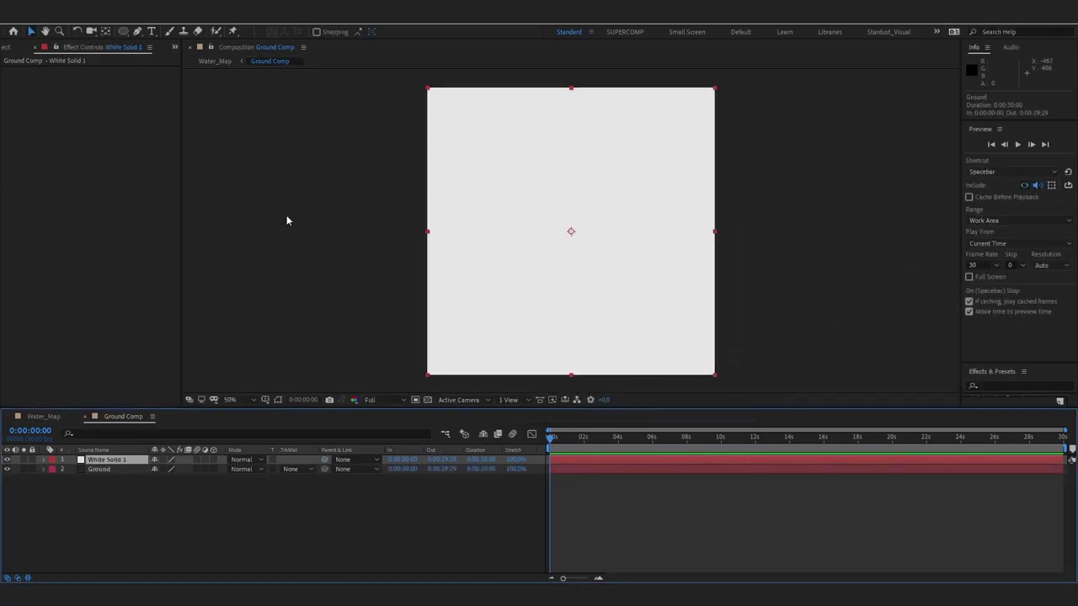
# Step: Mask White Solid 1 into a full circle with an ellipse mask
pyautogui.doubleClick(124, 31)
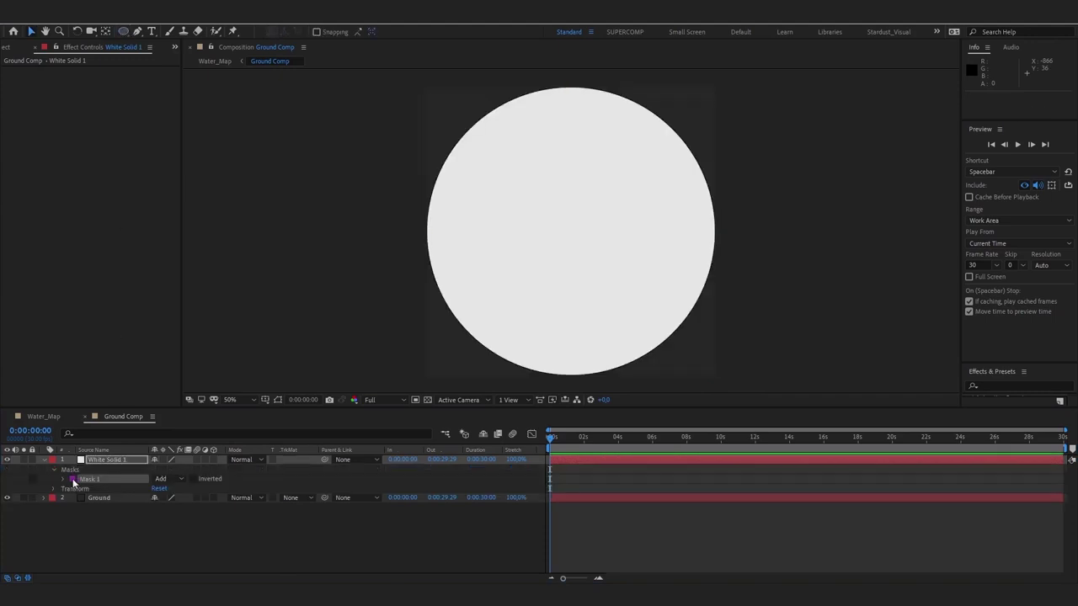
pyautogui.click(275, 399)
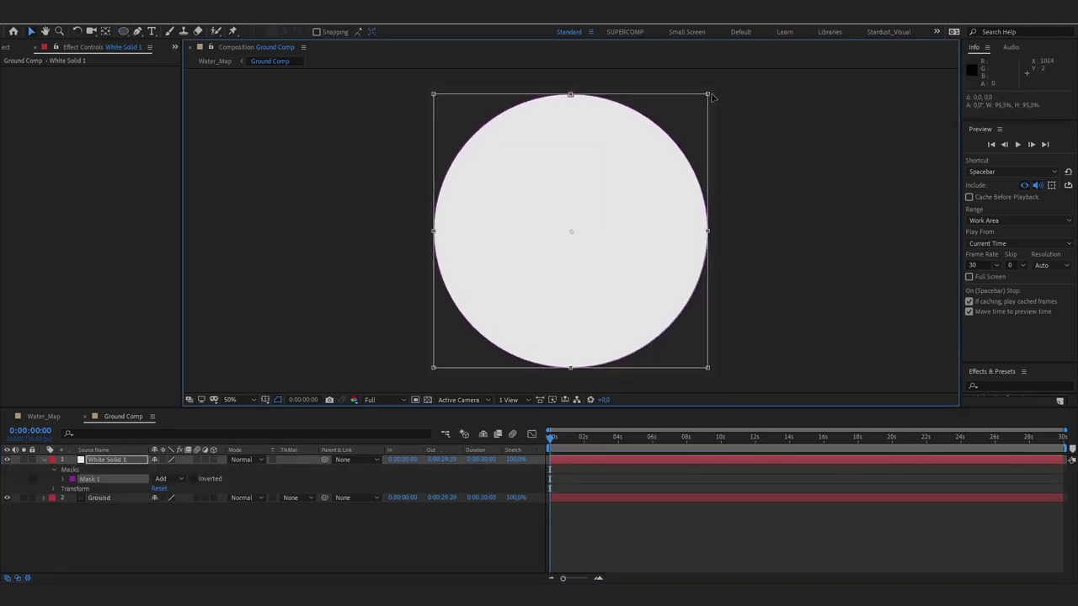
pyautogui.click(182, 522)
pyautogui.click(90, 478)
# Step: Duplicate the circle mask, set Mask 2 to Subtract, and expand it -50 pixels to form a ring
pyautogui.click(35, 12)
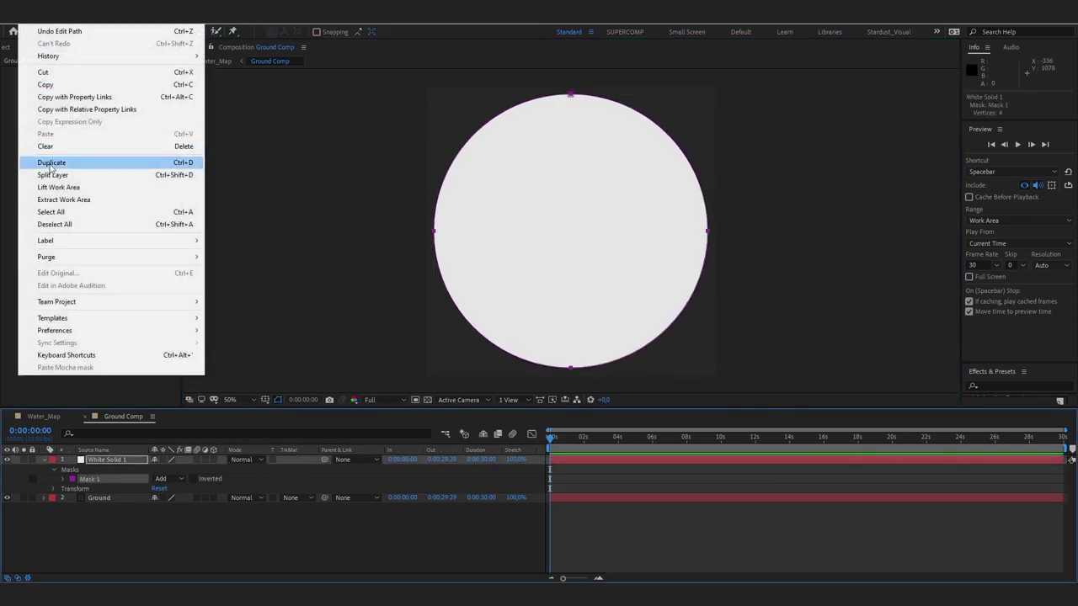
pyautogui.click(50, 159)
pyautogui.click(169, 488)
pyautogui.click(173, 522)
pyautogui.click(63, 488)
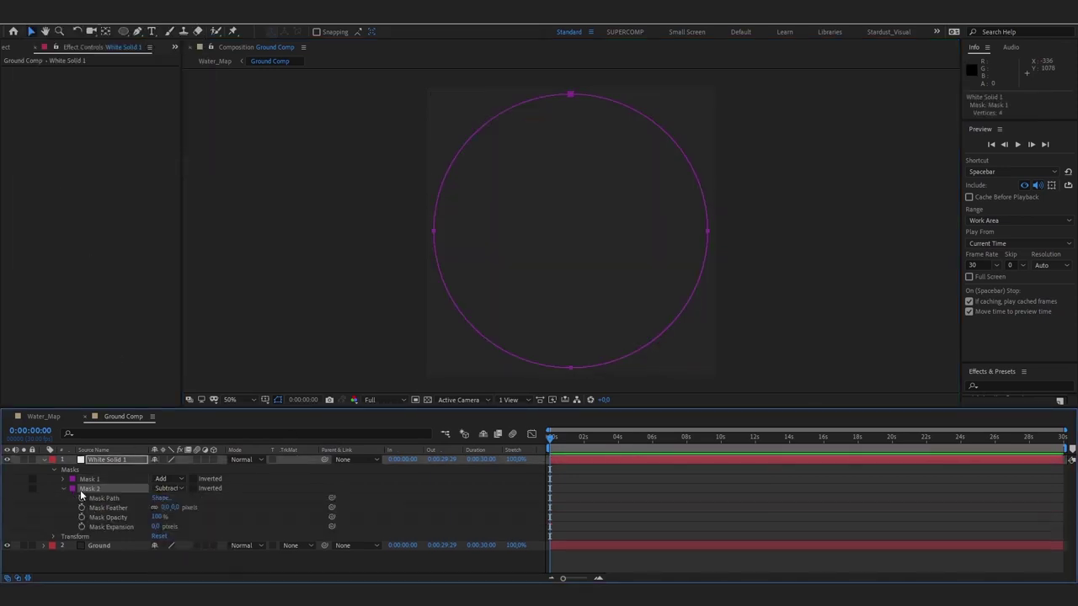
pyautogui.moveTo(155, 526); pyautogui.dragTo(128, 527)
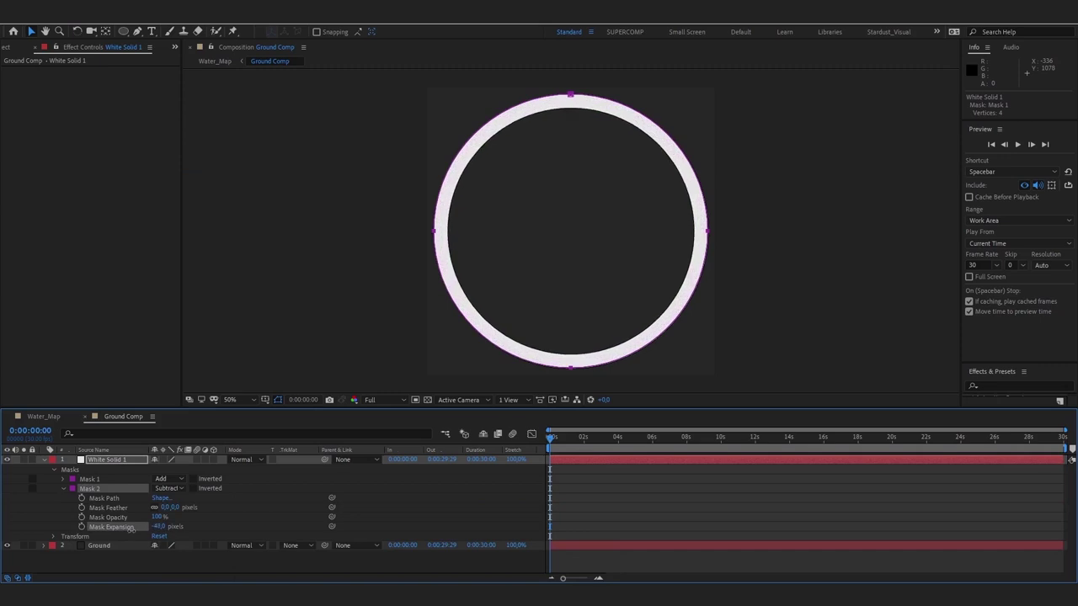
pyautogui.click(128, 528)
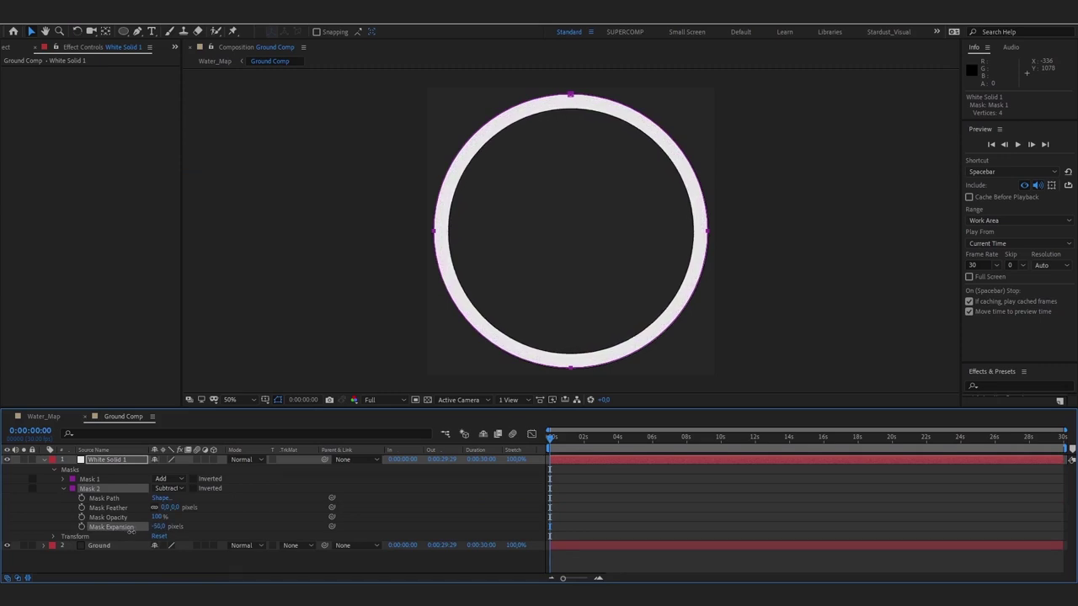
# Step: Add an adjustment layer with Fast Box Blur radius 7, then return to Water_Map
pyautogui.click(44, 459)
pyautogui.rightClick(98, 509)
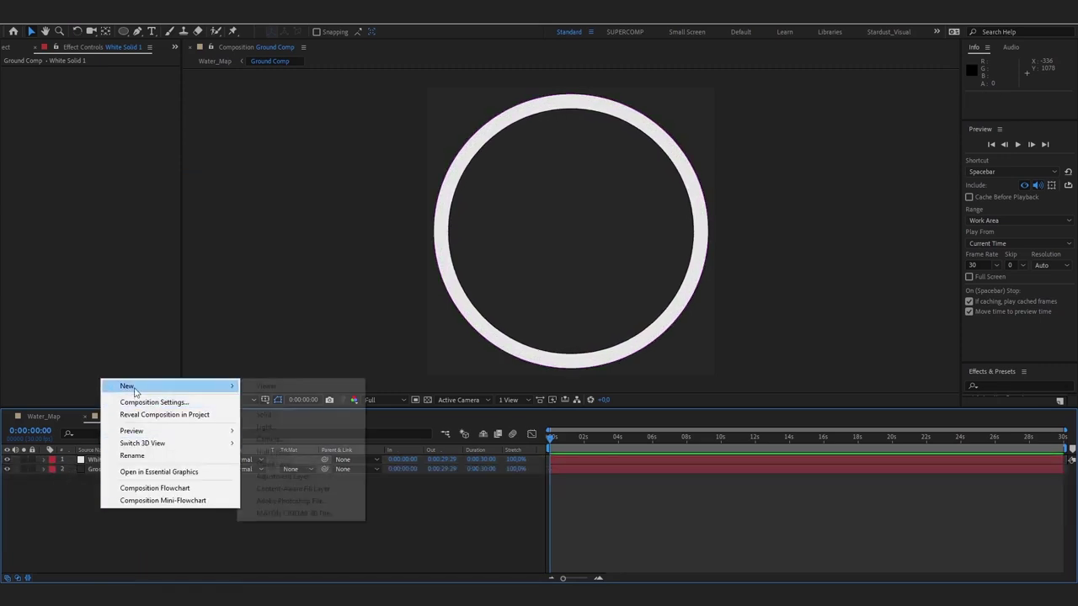
pyautogui.click(271, 473)
pyautogui.rightClick(135, 182)
pyautogui.moveTo(169, 107)
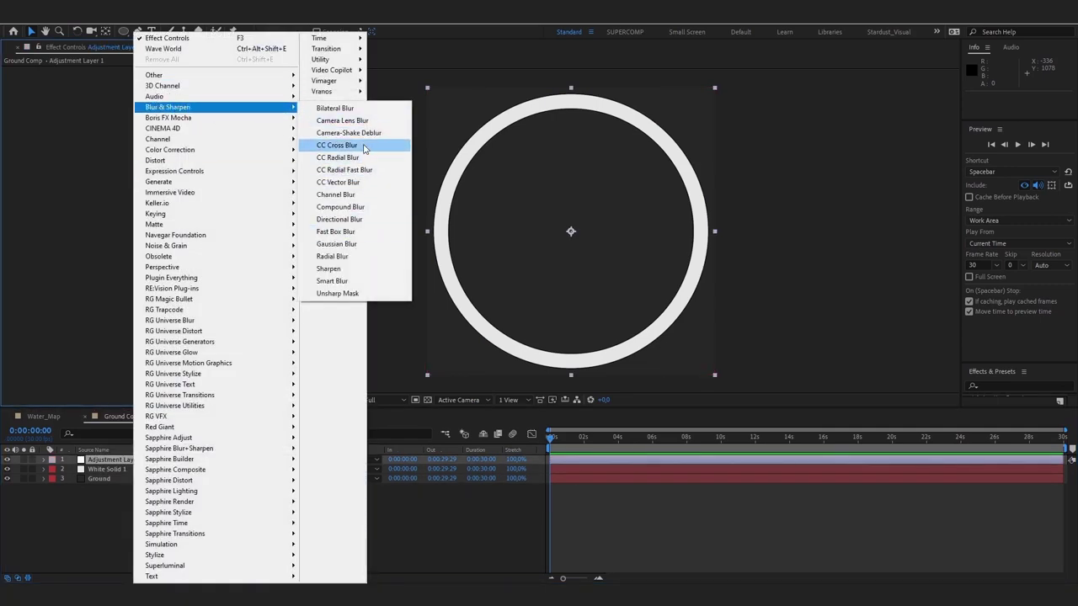
pyautogui.click(341, 231)
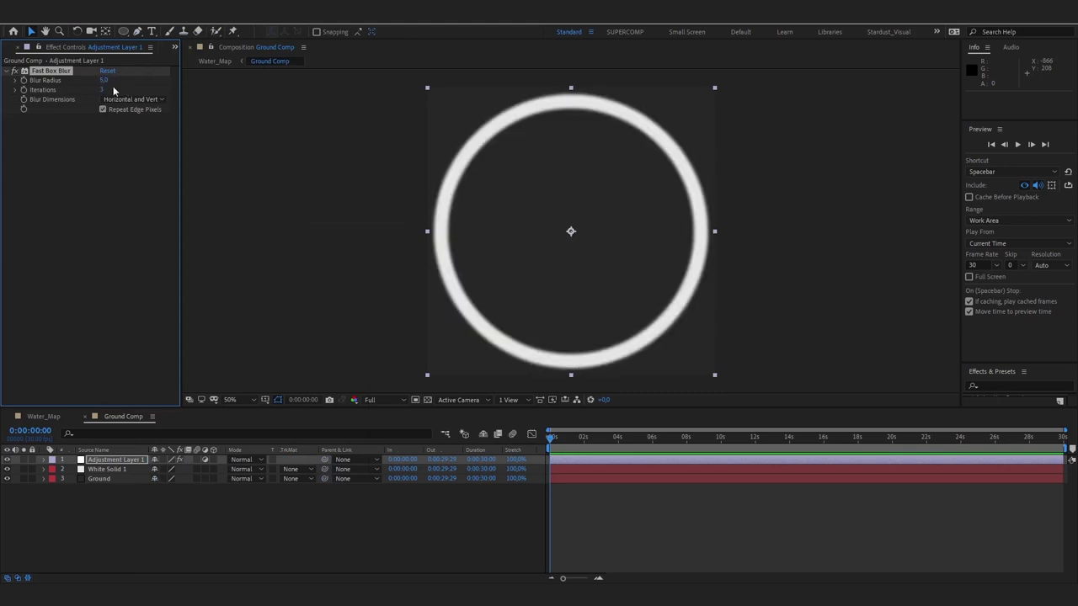
pyautogui.write('7')
pyautogui.press('Return')
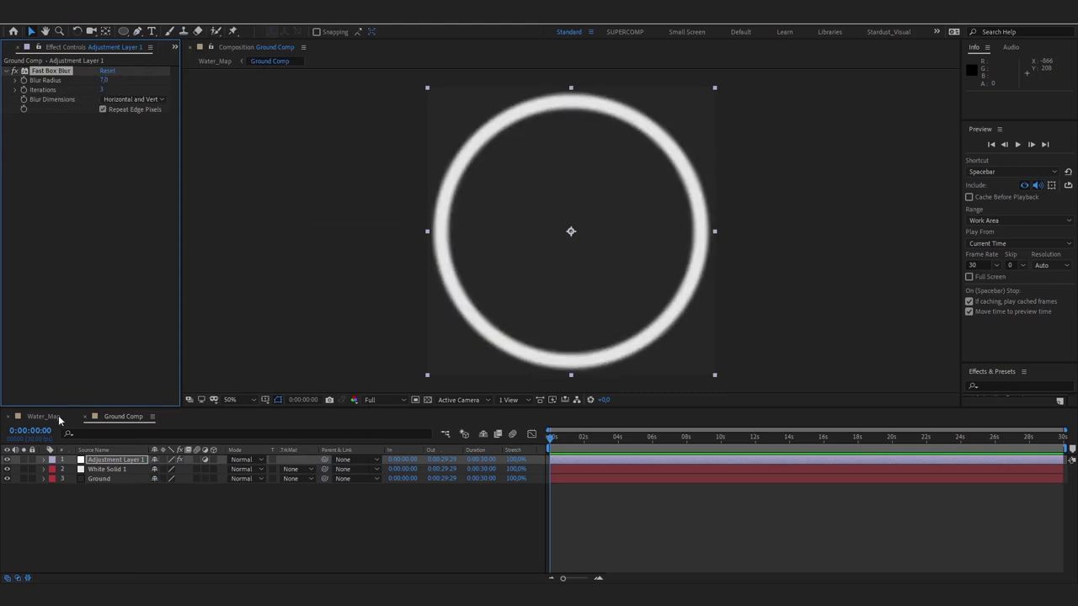
pyautogui.click(42, 416)
pyautogui.click(101, 469)
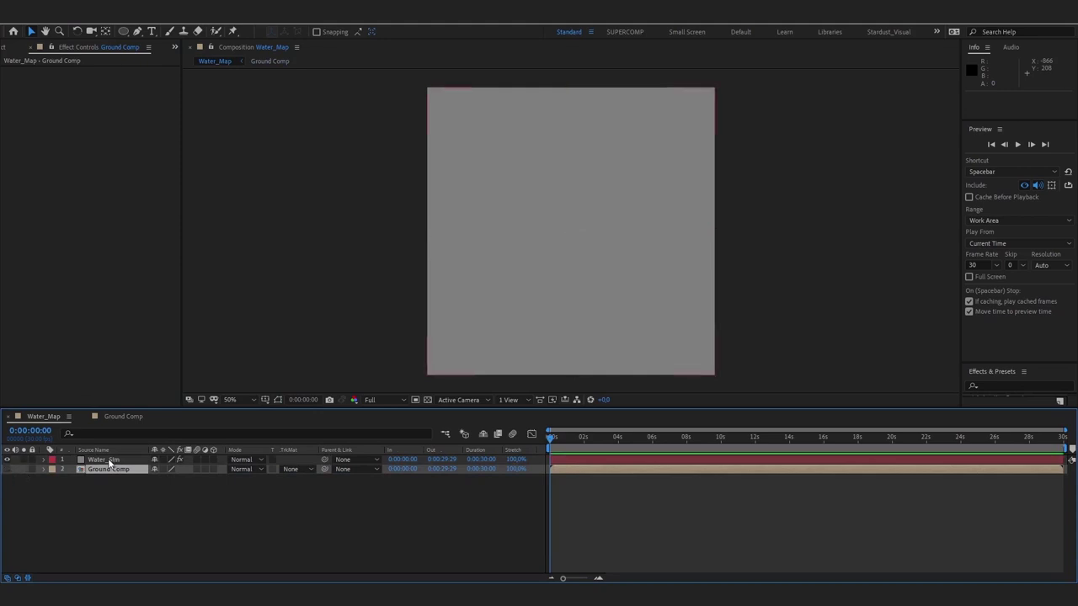
# Step: Set Wave World's ground to Ground Comp with Effects source at Height 0.350, and preview it
pyautogui.click(107, 459)
pyautogui.click(122, 263)
pyautogui.click(132, 300)
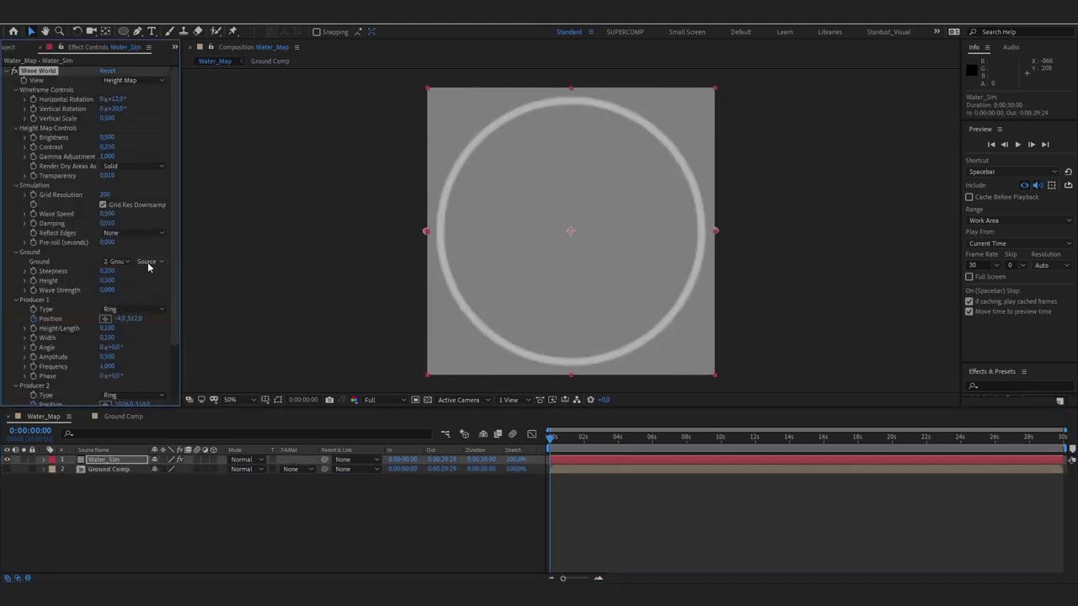
pyautogui.click(149, 262)
pyautogui.click(147, 296)
pyautogui.press('Return')
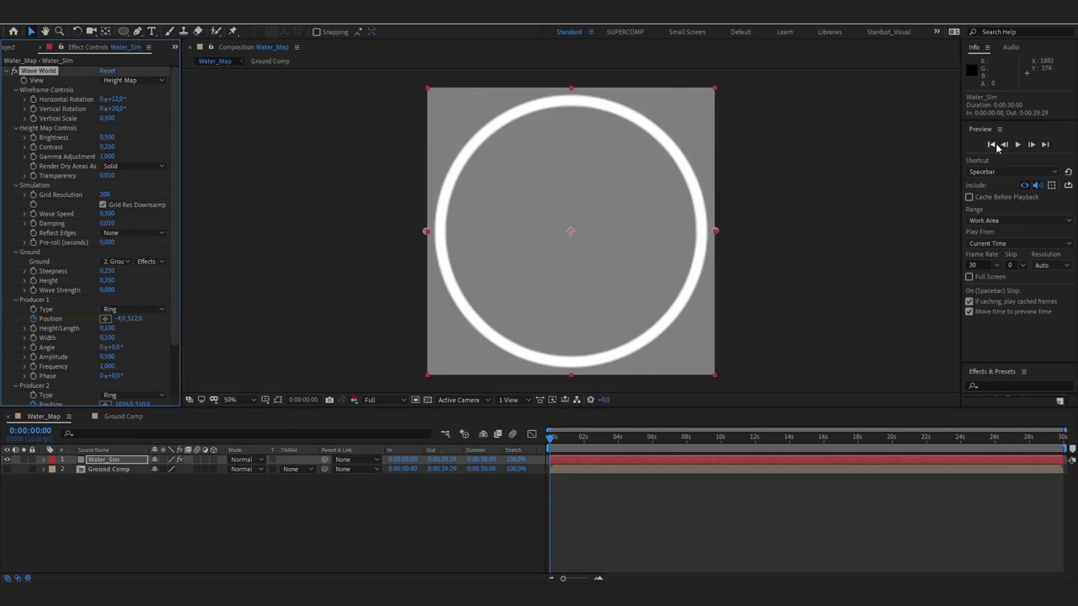
pyautogui.click(1016, 144)
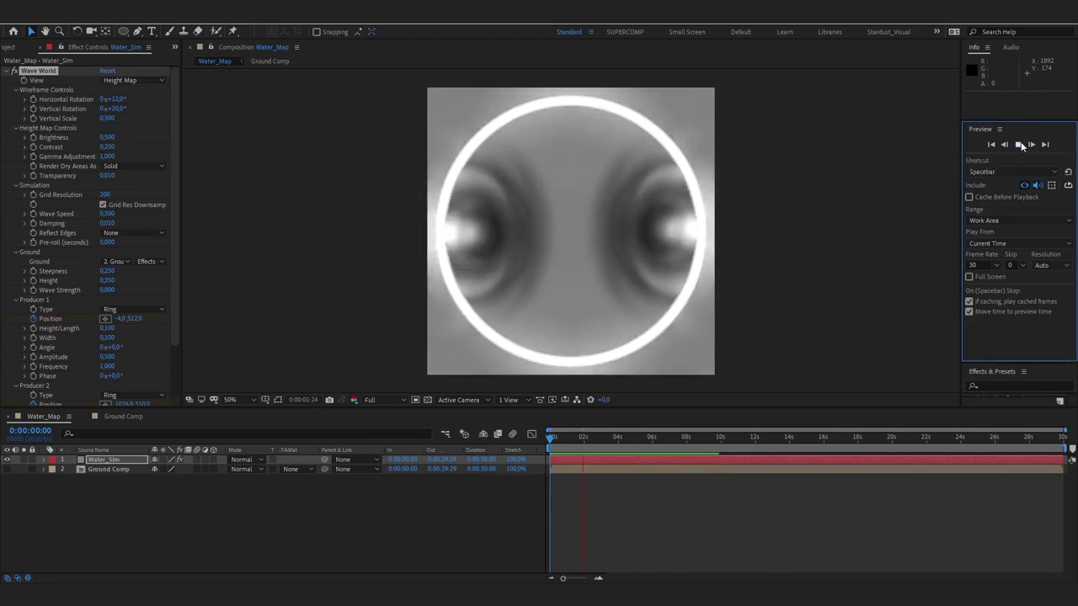
# Step: Raise Wave Strength above zero and replay the ring-bounded simulation from the first frame
pyautogui.click(1017, 145)
pyautogui.moveTo(118, 283); pyautogui.dragTo(120, 288)
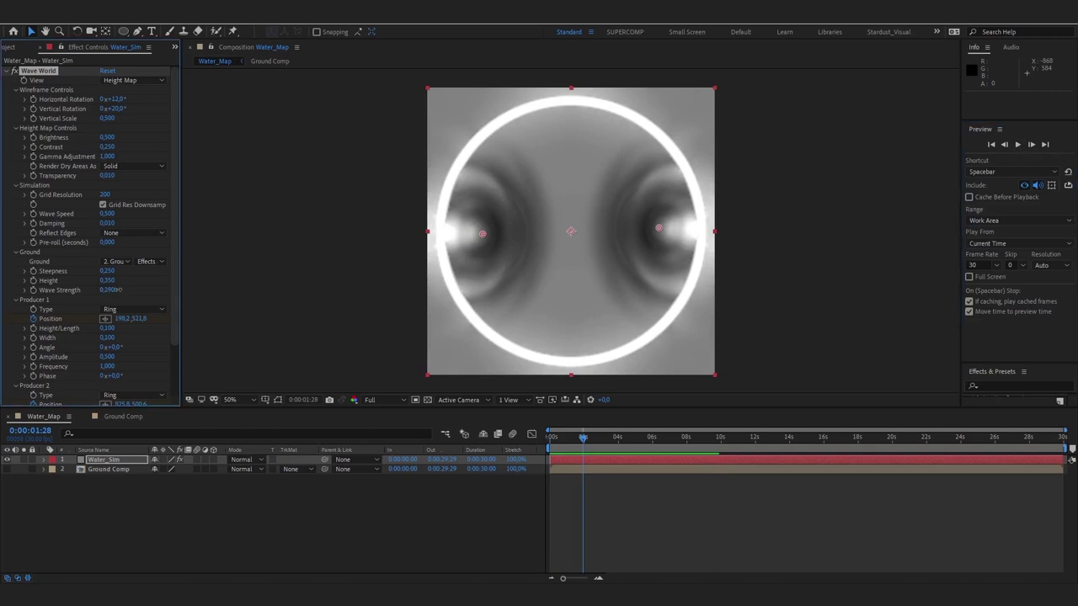
pyautogui.click(990, 144)
pyautogui.click(1017, 144)
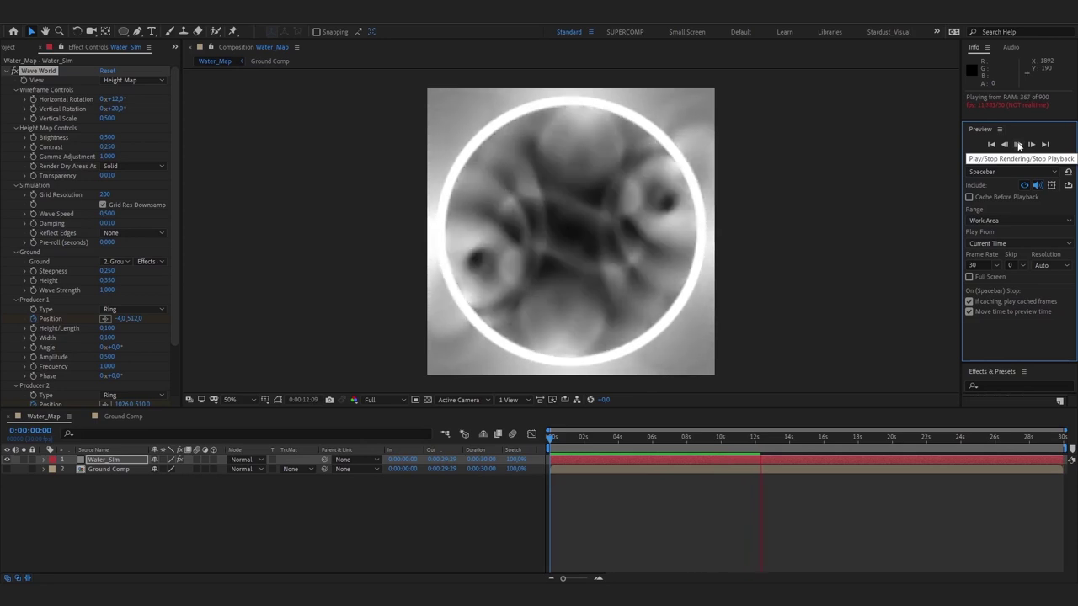
pyautogui.click(1016, 144)
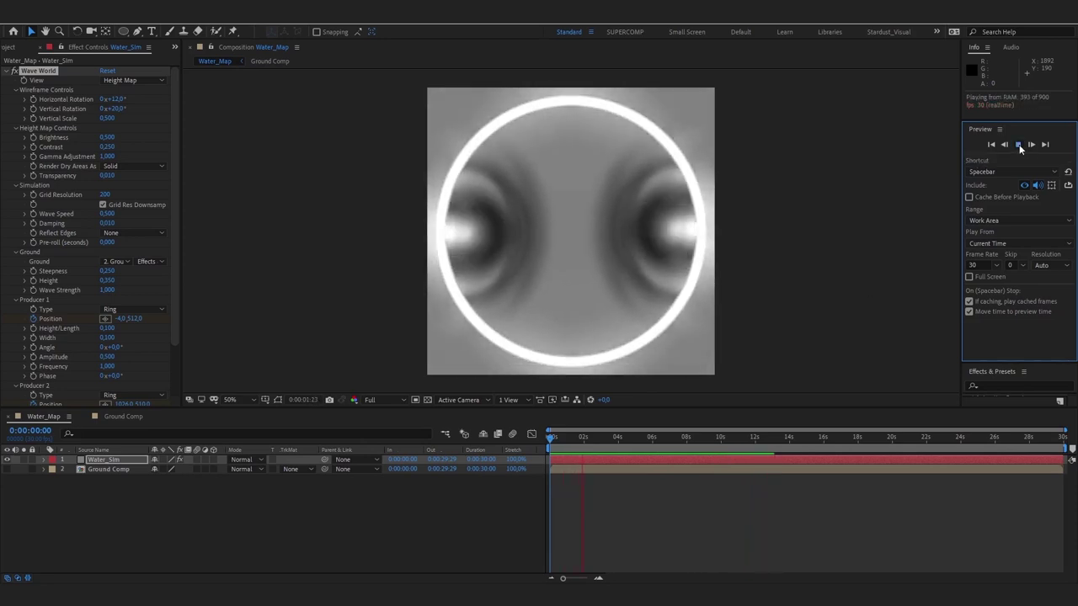
pyautogui.click(59, 10)
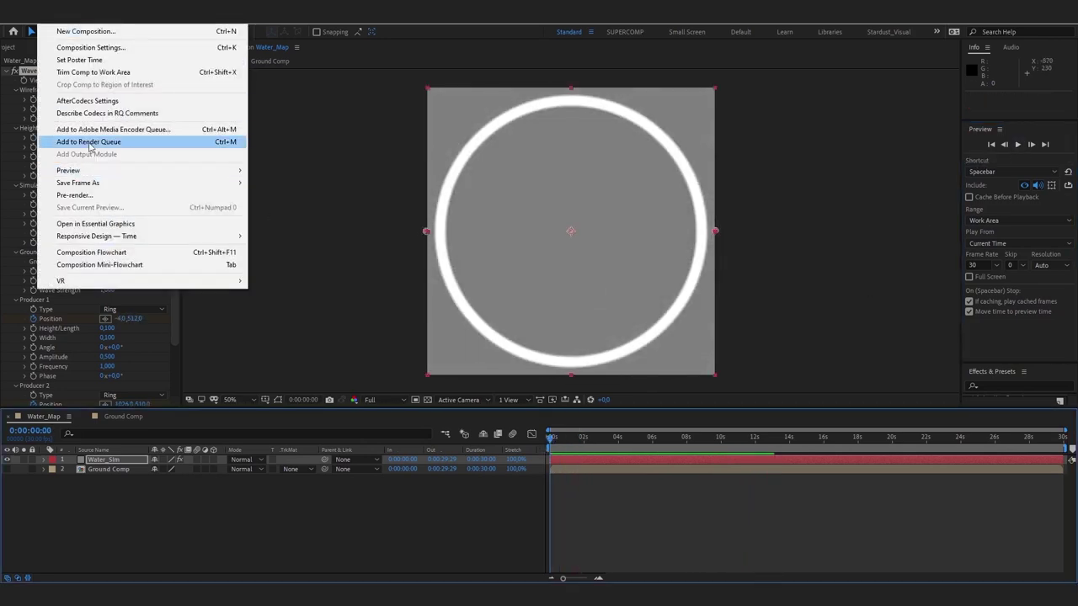
# Step: Queue Water_Map for rendering as an RGB PNG Sequence at Trillions of Colors depth
pyautogui.click(202, 144)
pyautogui.moveTo(146, 408); pyautogui.dragTo(161, 333)
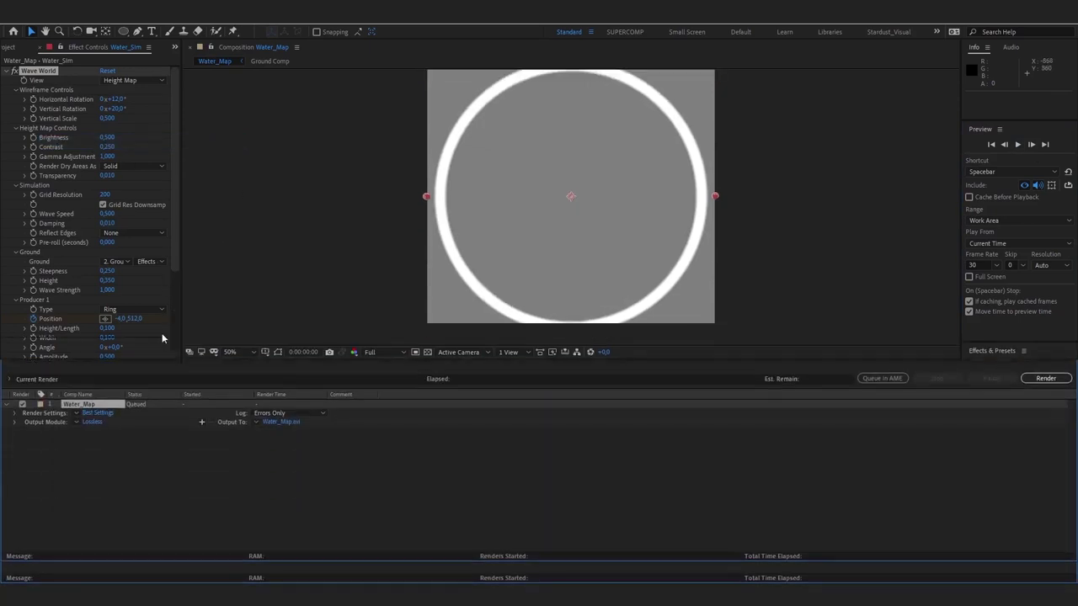
pyautogui.click(92, 416)
pyautogui.click(489, 157)
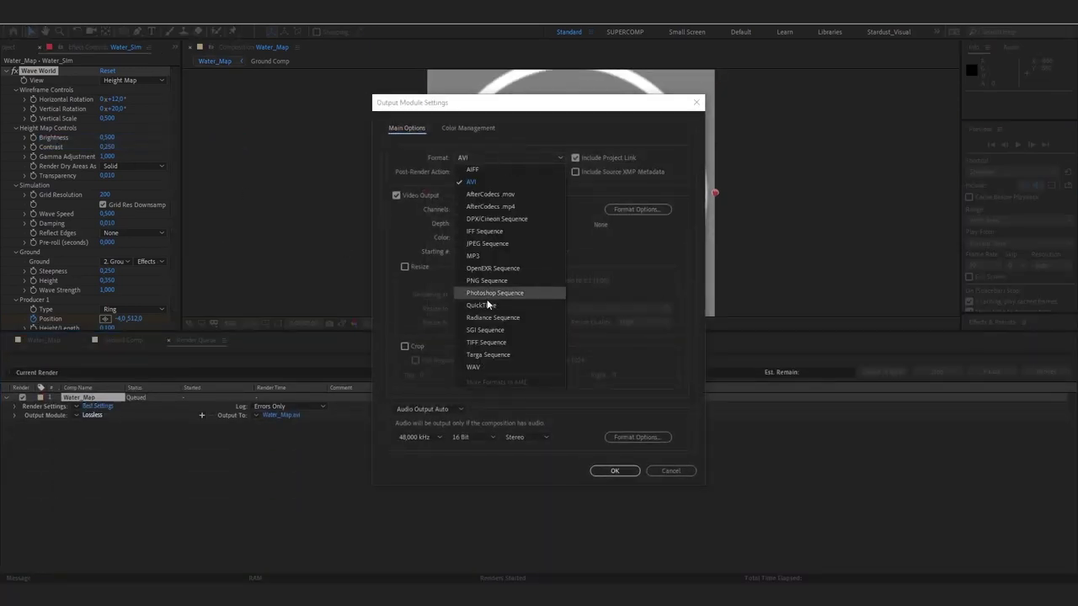
pyautogui.click(489, 280)
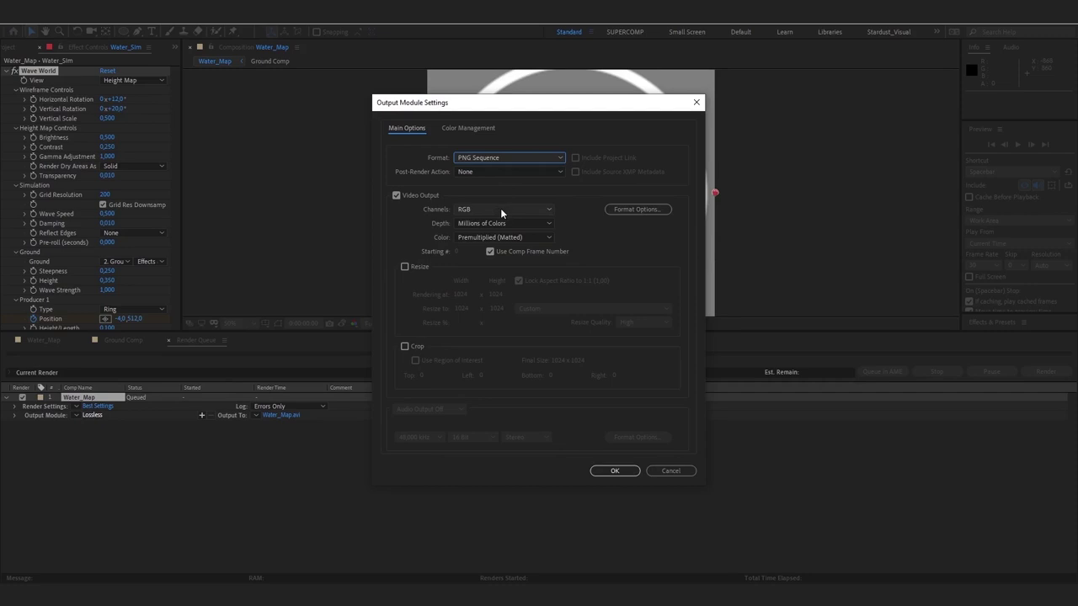
pyautogui.click(500, 208)
pyautogui.click(500, 208)
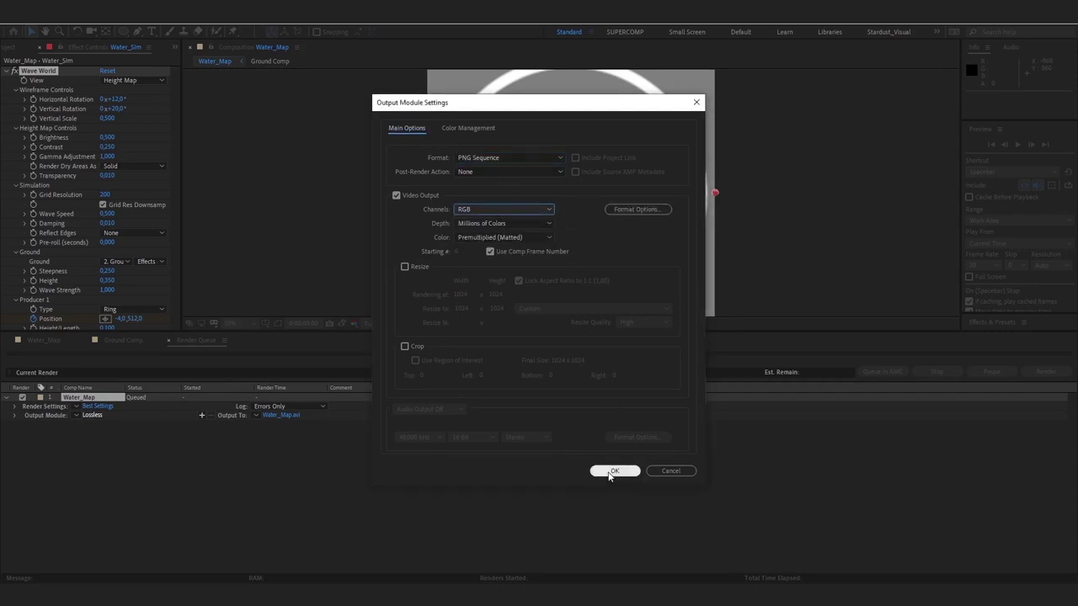
pyautogui.click(524, 223)
pyautogui.click(520, 269)
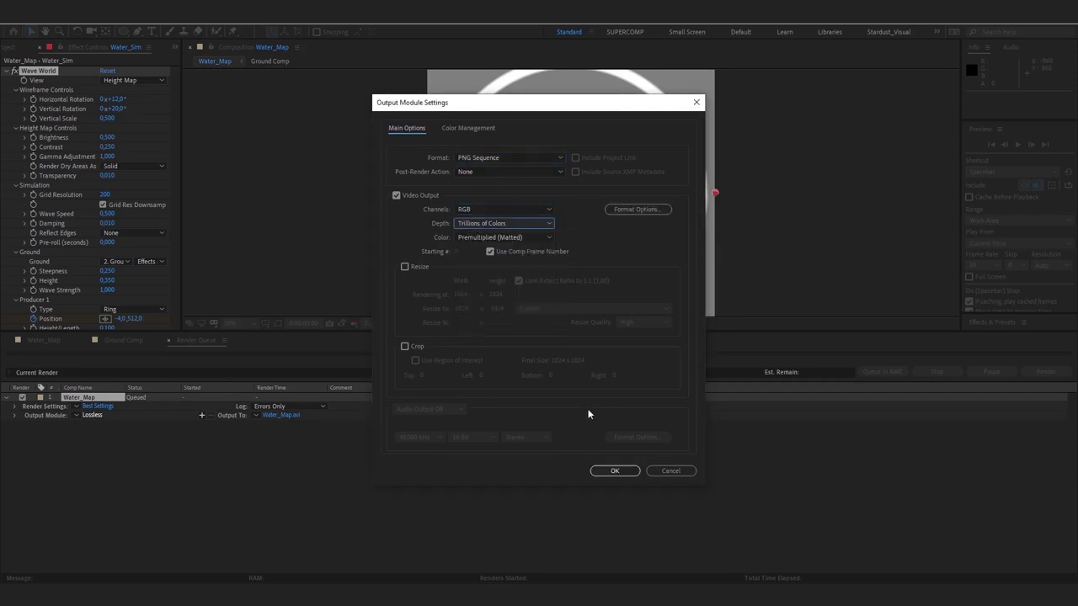
pyautogui.click(615, 471)
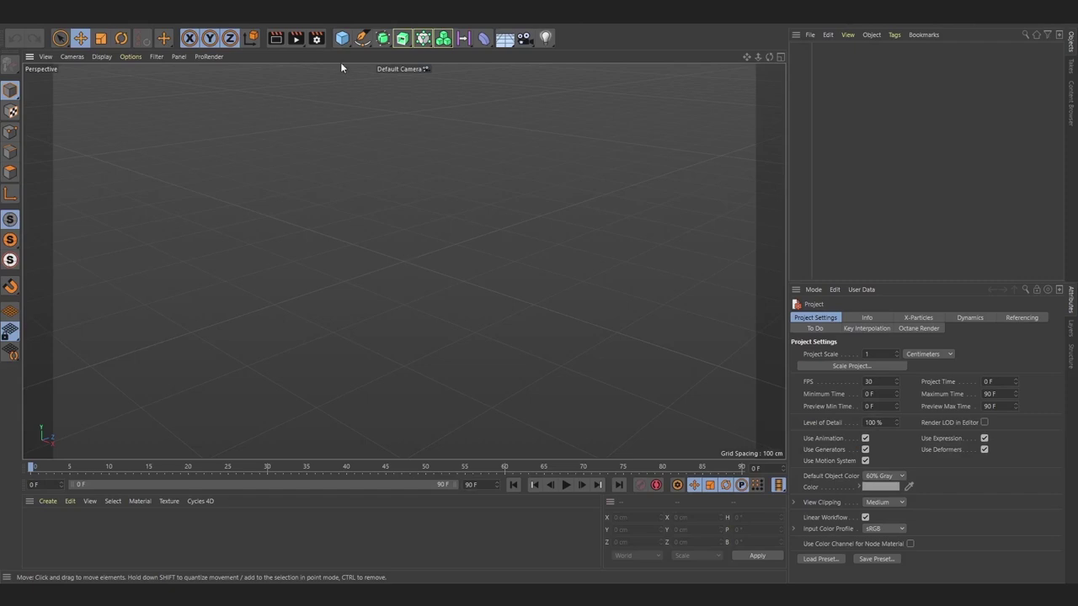
# Step: Add a Plane with 100 segments and show its wireframe lines over Gouraud shading
pyautogui.click(342, 40)
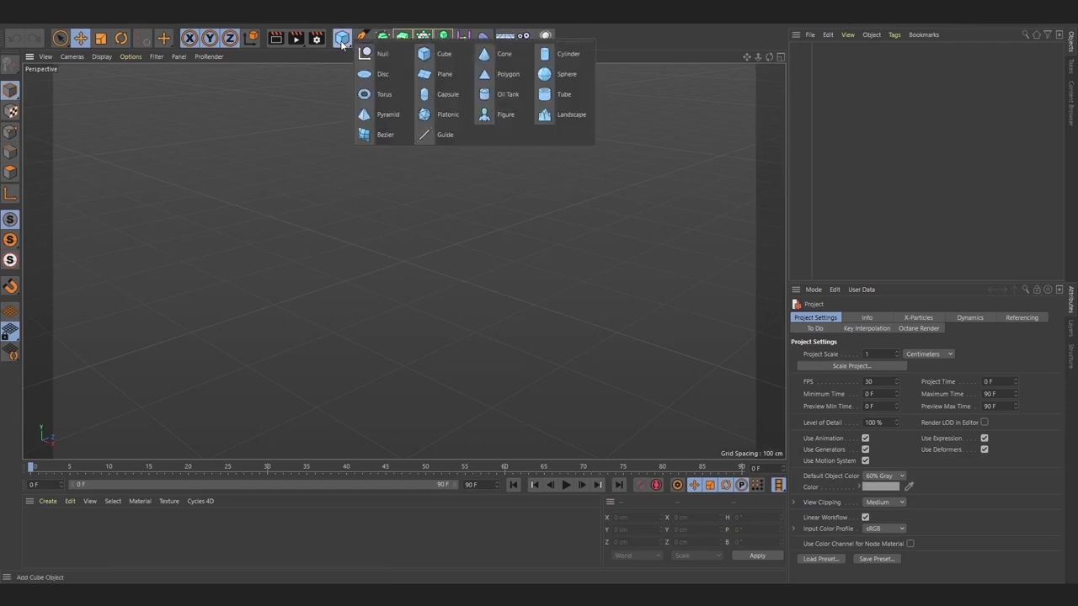
pyautogui.click(440, 75)
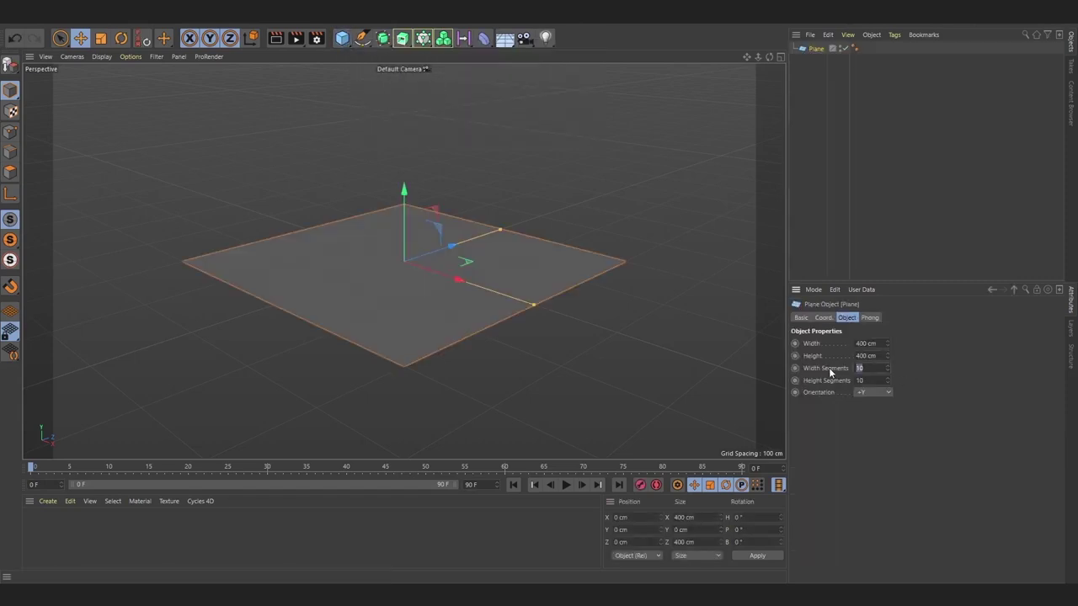
pyautogui.write('100')
pyautogui.press('Return')
pyautogui.click(102, 56)
pyautogui.click(97, 87)
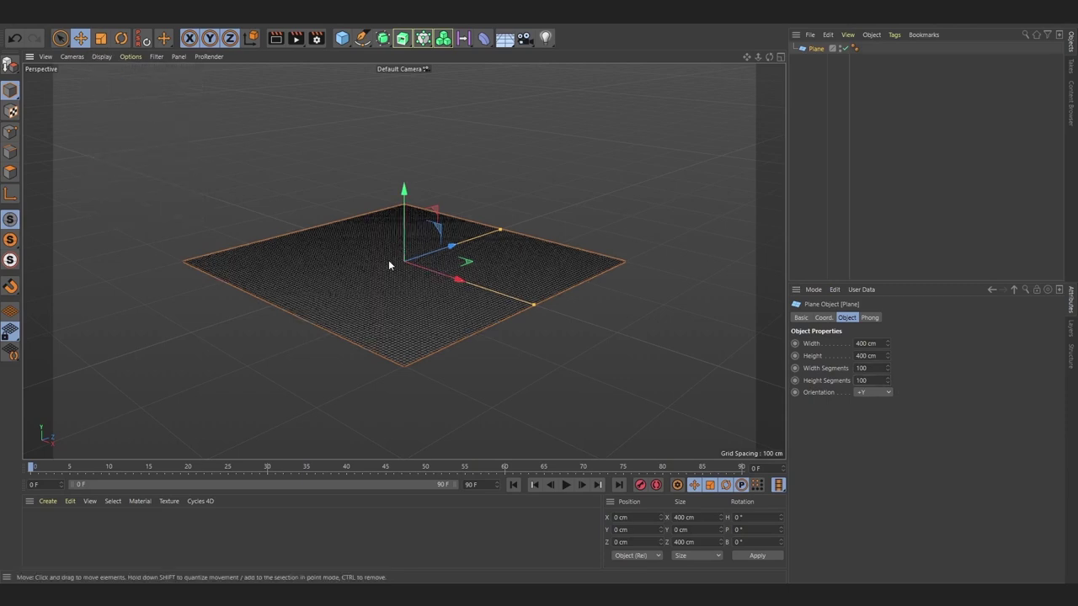
pyautogui.moveTo(388, 259)
pyautogui.keyDown('alt'); pyautogui.mouseDown()
pyautogui.moveTo(434, 299)
pyautogui.moveTo(387, 264)
pyautogui.mouseUp(); pyautogui.keyUp('alt')
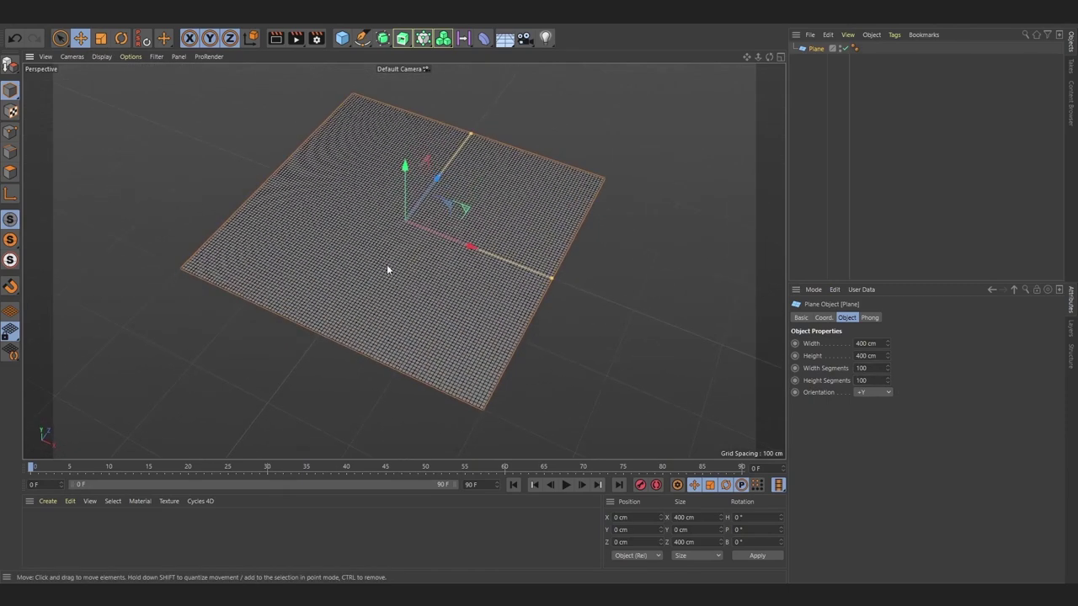
# Step: Add a Displacer as the plane's child and rename the plane Water_Sim
pyautogui.click(463, 37)
pyautogui.click(517, 174)
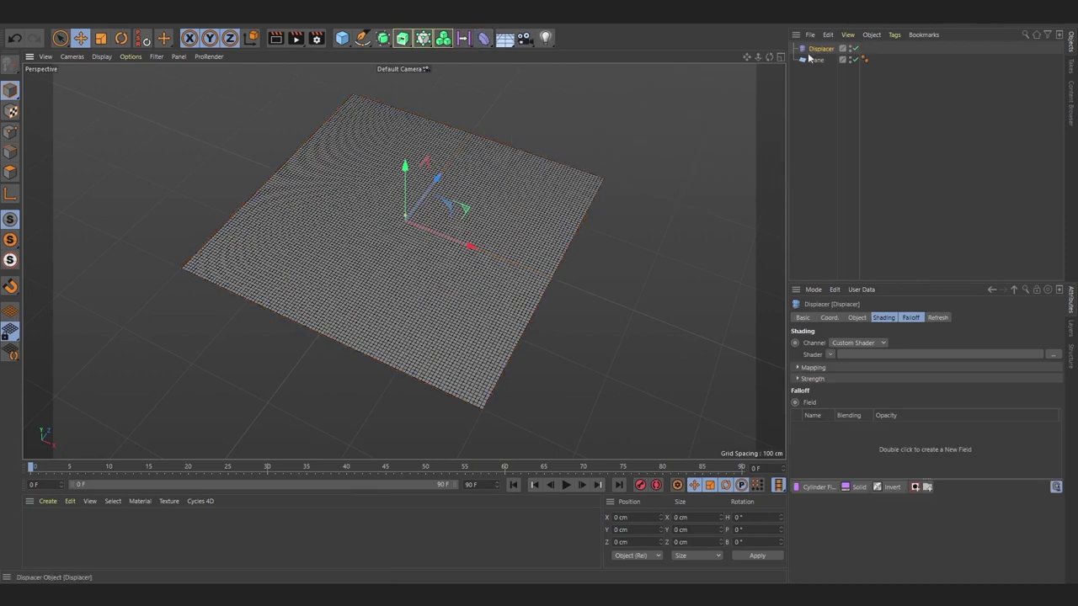
pyautogui.moveTo(814, 58); pyautogui.dragTo(815, 61)
pyautogui.doubleClick(818, 49)
pyautogui.write('Wa')
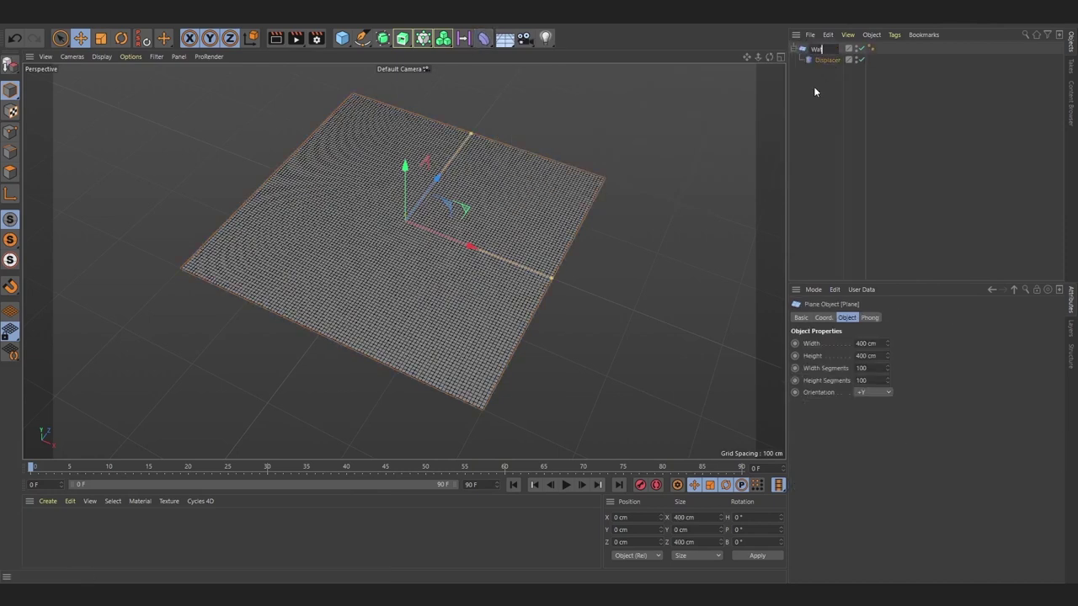
pyautogui.write('ter_Sim')
pyautogui.press('Return')
# Step: Create a new default material named Water_Map
pyautogui.click(48, 501)
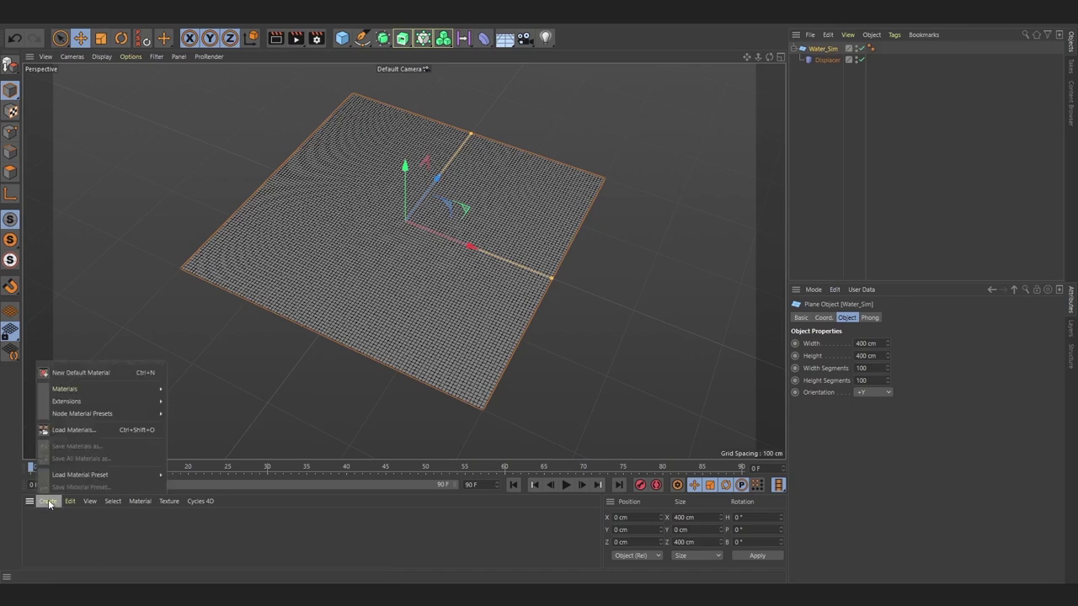
pyautogui.click(76, 373)
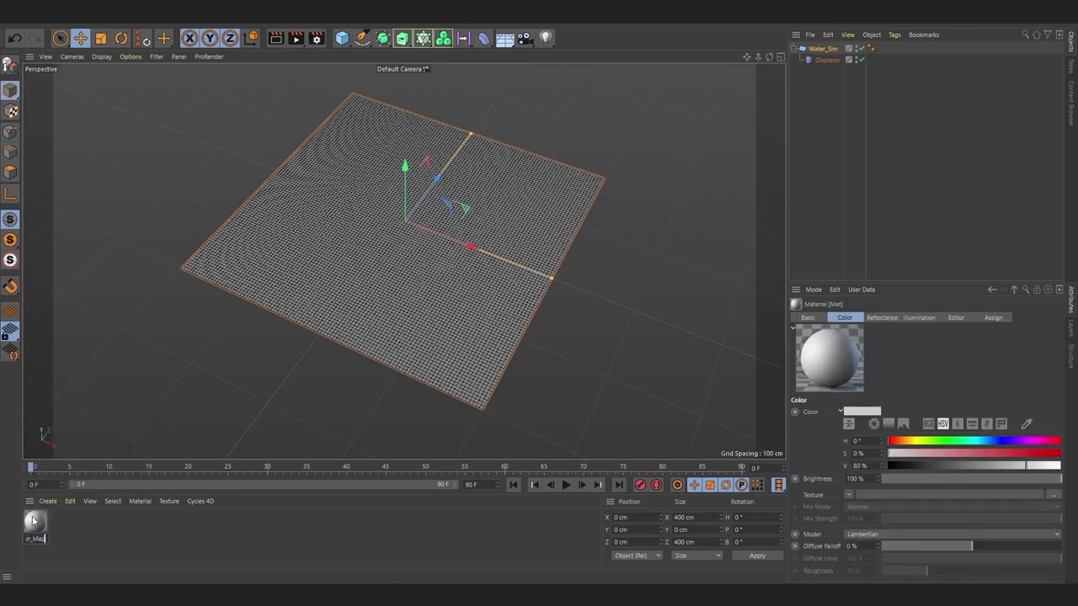
pyautogui.press('Return')
pyautogui.doubleClick(35, 531)
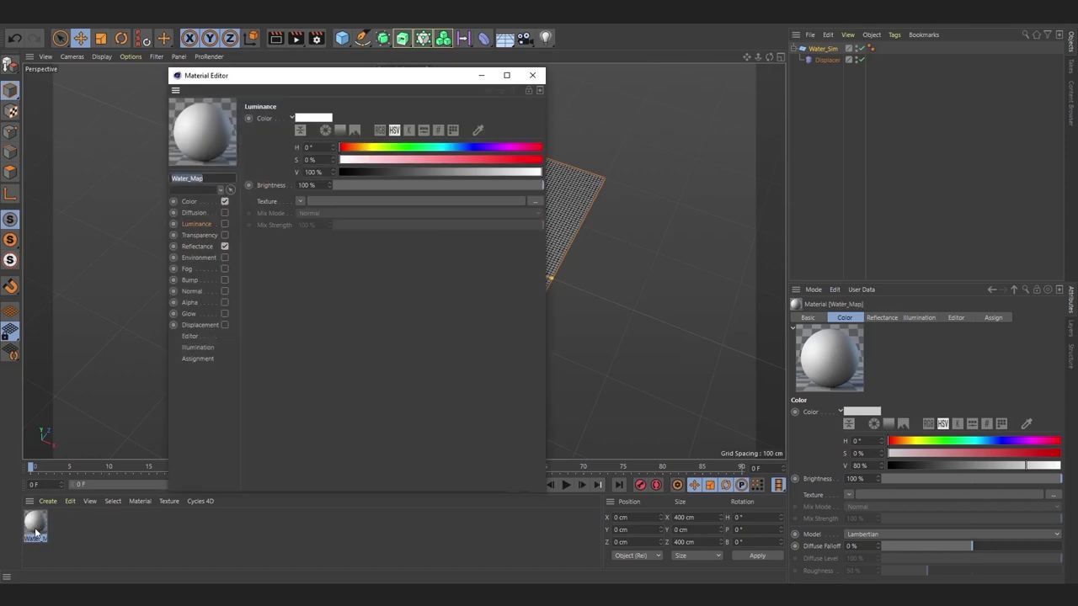
# Step: Make Water_Map Luminance-only, textured with the Water_Map_00000.png image sequence
pyautogui.click(224, 201)
pyautogui.click(224, 223)
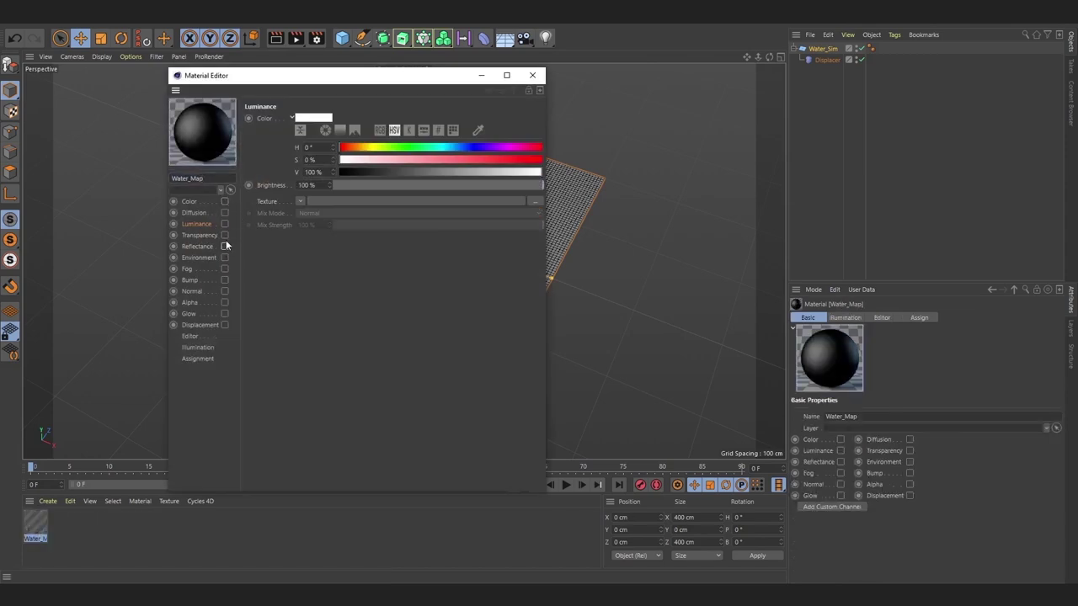
pyautogui.click(344, 200)
pyautogui.click(351, 126)
pyautogui.click(981, 562)
pyautogui.click(620, 345)
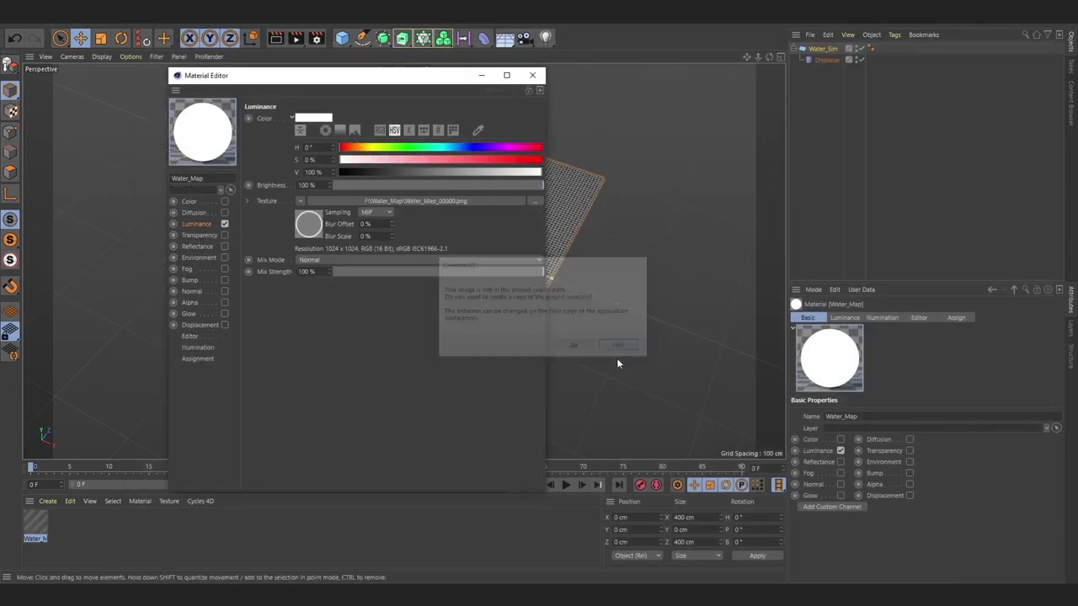
pyautogui.click(312, 229)
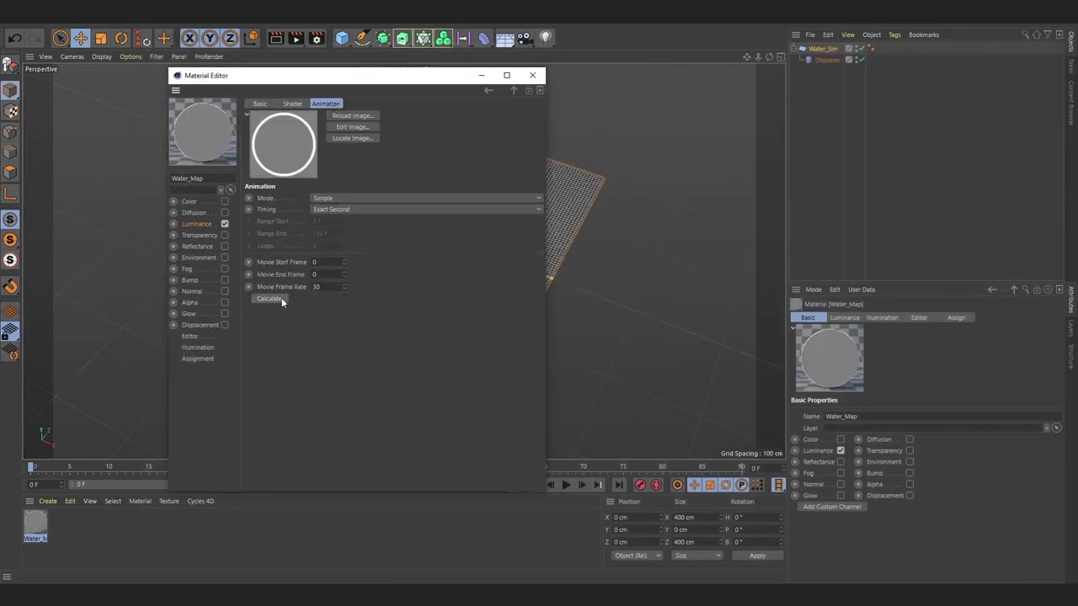
pyautogui.click(532, 76)
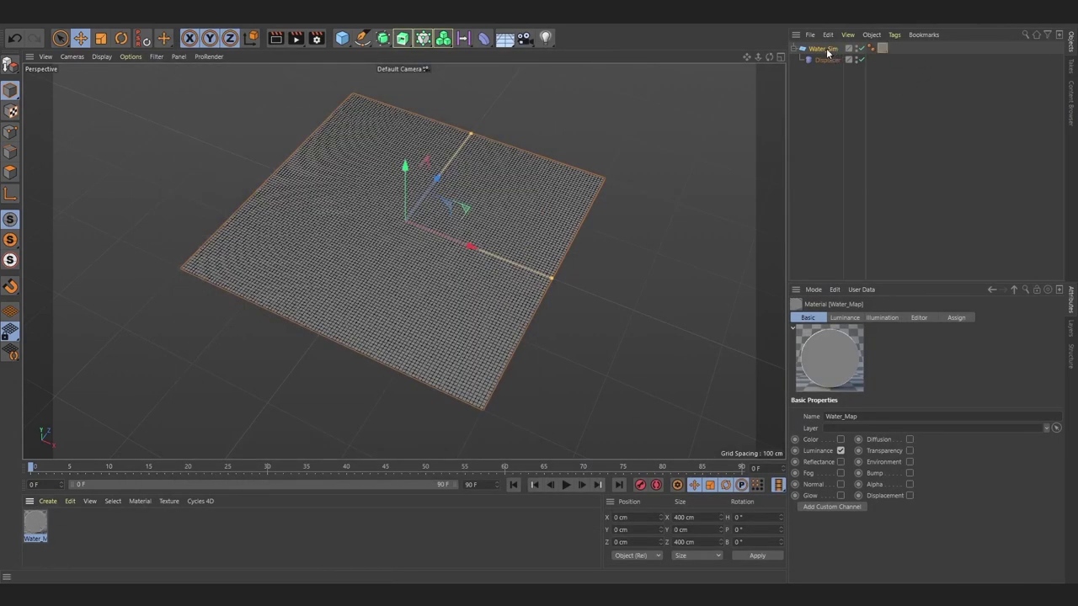
# Step: Set the timeline end frame and preview range to 900 frames
pyautogui.click(473, 485)
pyautogui.write('900')
pyautogui.press('Return')
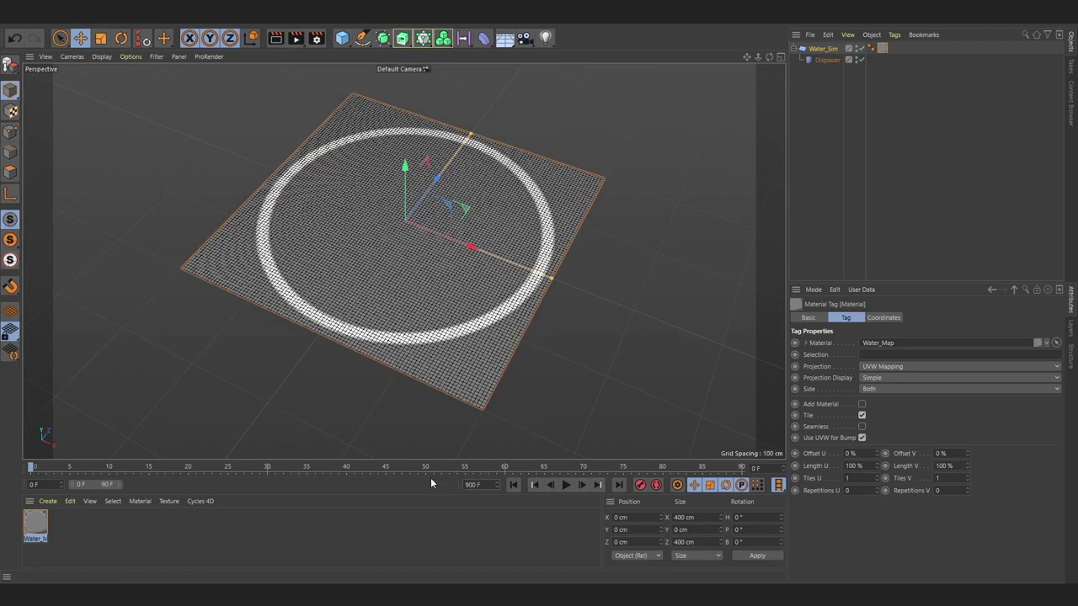
pyautogui.moveTo(107, 484); pyautogui.dragTo(499, 496)
# Step: Drive the Displacer from the Luminance channel of the Water_Map material tag
pyautogui.click(826, 60)
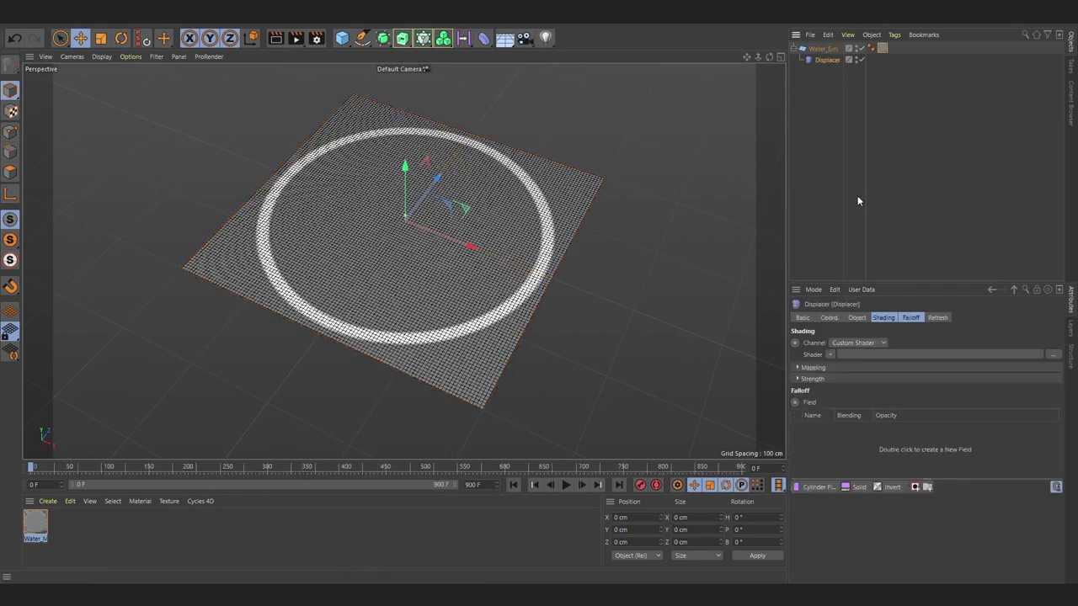
pyautogui.click(858, 343)
pyautogui.click(859, 368)
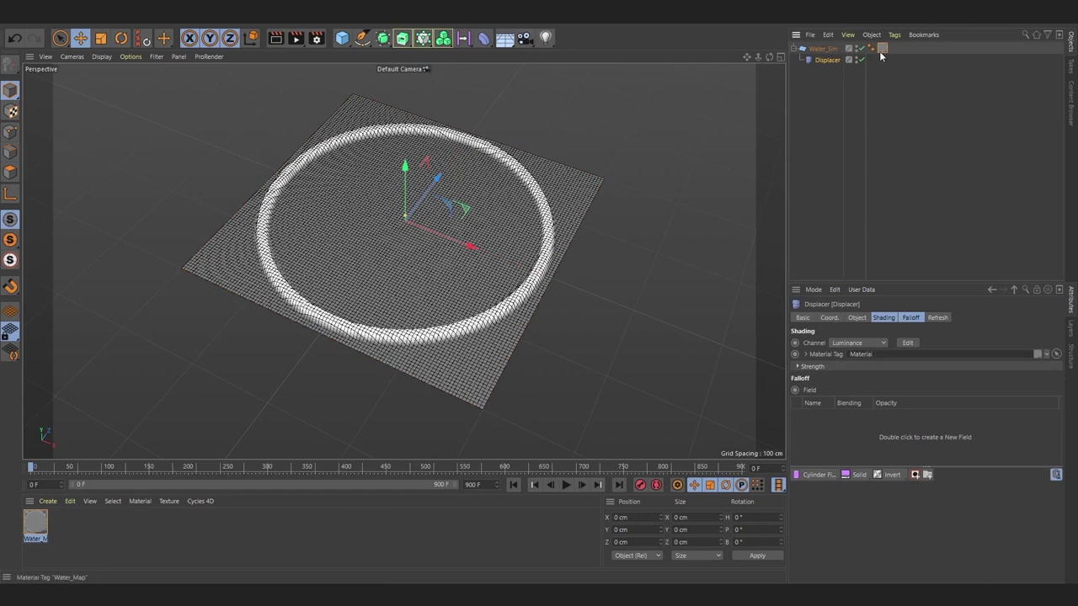
pyautogui.moveTo(881, 48); pyautogui.dragTo(871, 60)
# Step: Play the rippling animation, then bring up the Displacer's object properties
pyautogui.click(813, 95)
pyautogui.keyDown('alt'); pyautogui.moveTo(505, 278); pyautogui.dragTo(404, 305); pyautogui.keyUp('alt')
pyautogui.scroll(2, 404, 306)
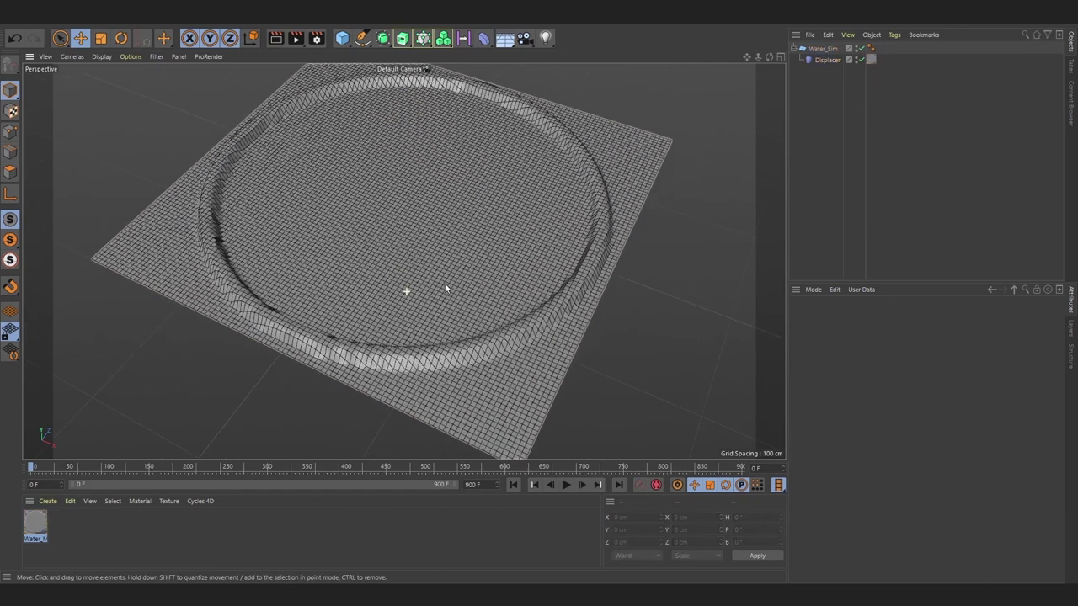
pyautogui.click(566, 484)
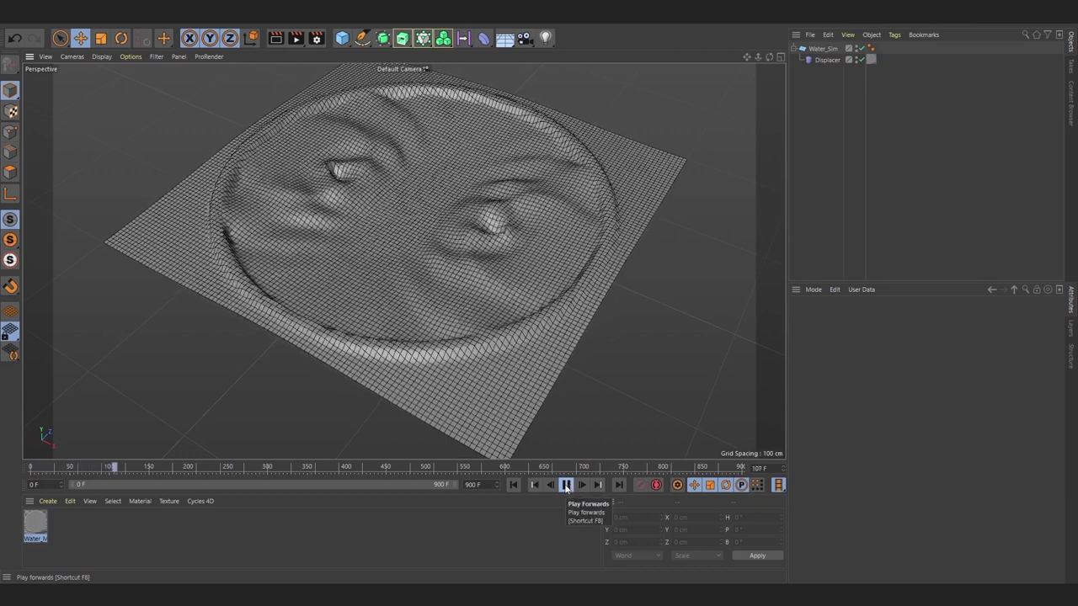
pyautogui.click(565, 484)
pyautogui.click(826, 60)
pyautogui.click(857, 317)
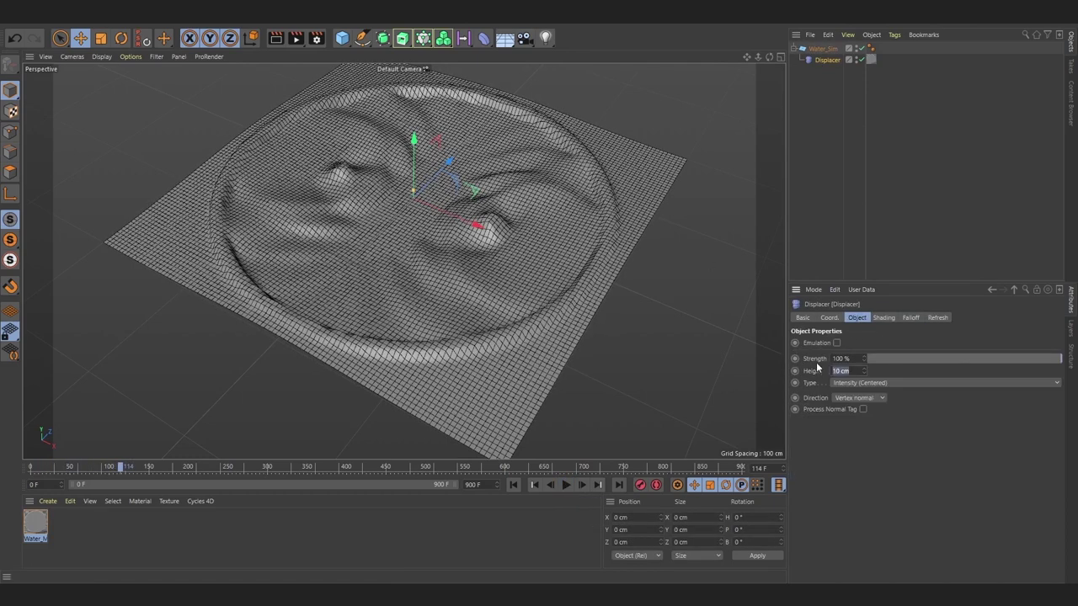
# Step: Set Displacer height to 20 cm and wrap Water_Sim in a Subdivision Surface at editor level 1
pyautogui.write('20')
pyautogui.press('Return')
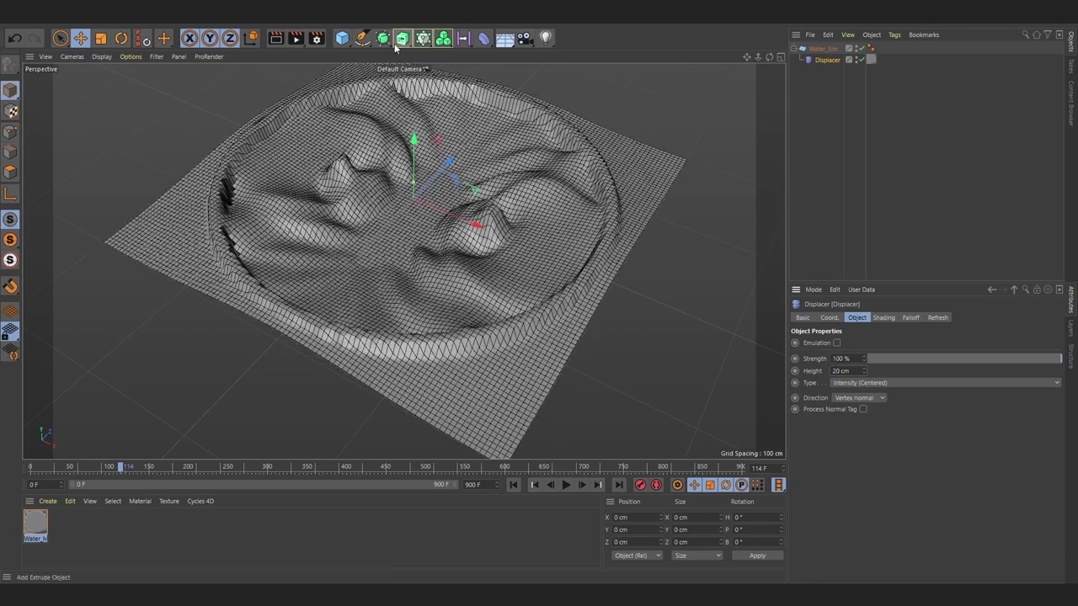
pyautogui.keyDown('alt'); pyautogui.click(401, 38); pyautogui.keyUp('alt')
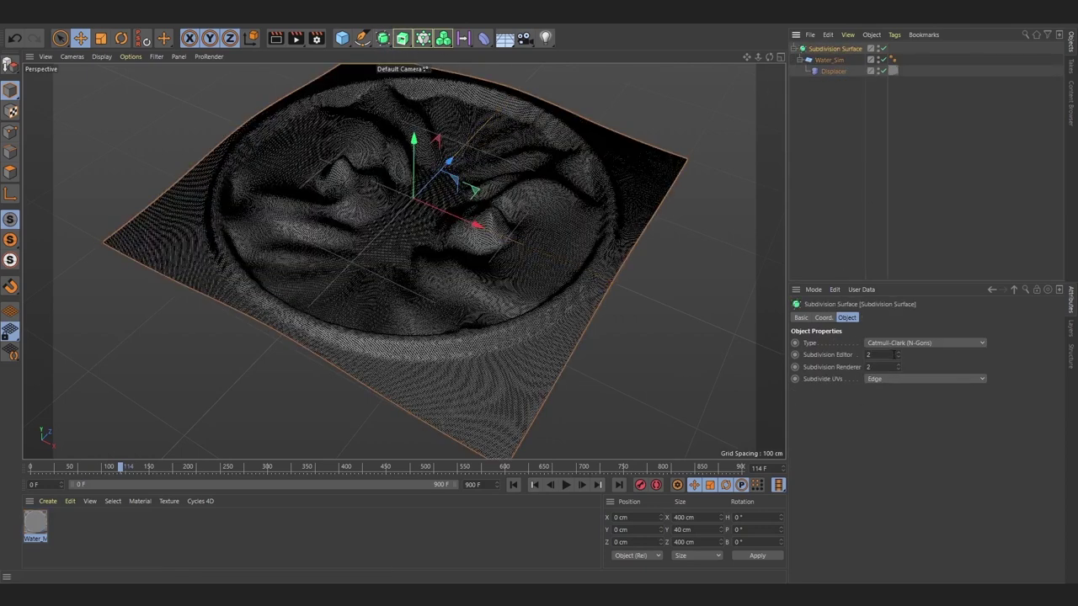
pyautogui.click(897, 357)
# Step: Preview the animation and rename the Subdivision Surface Water_Screen
pyautogui.click(823, 106)
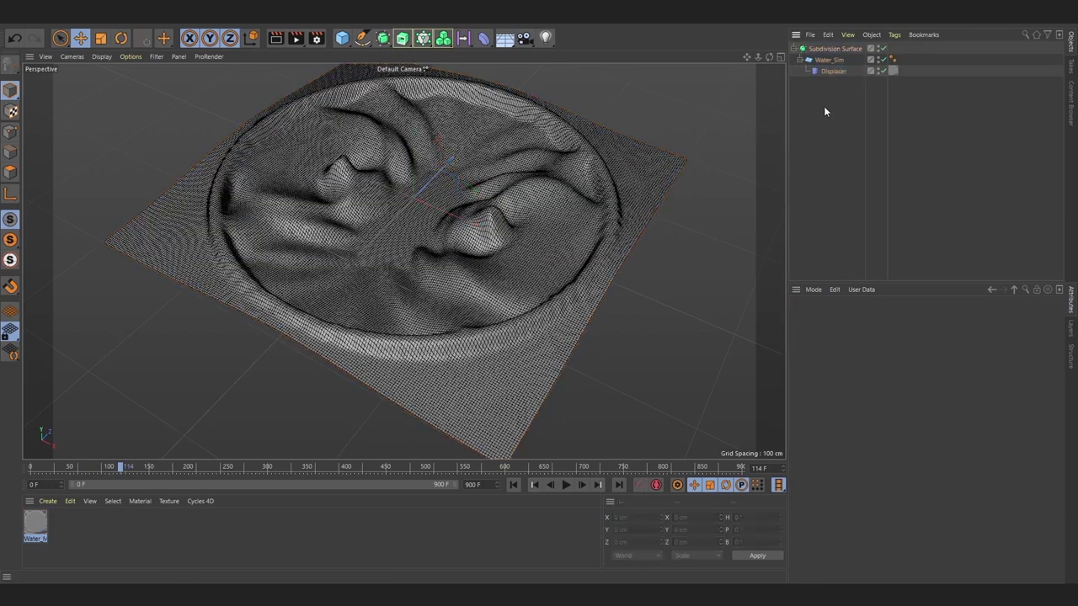
pyautogui.click(566, 486)
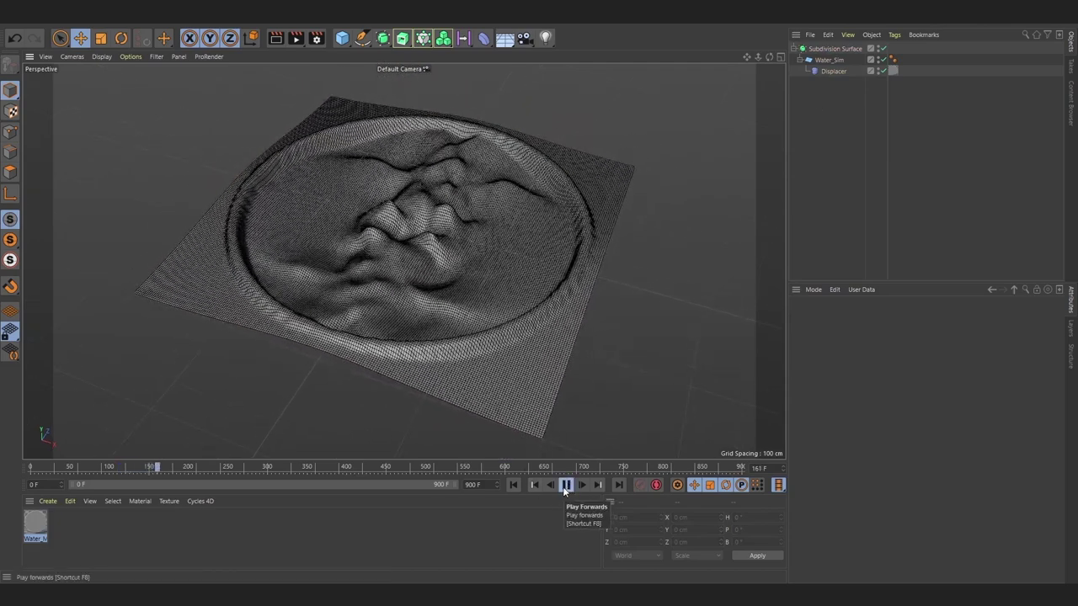
pyautogui.click(566, 486)
pyautogui.doubleClick(833, 48)
pyautogui.write('Wa')
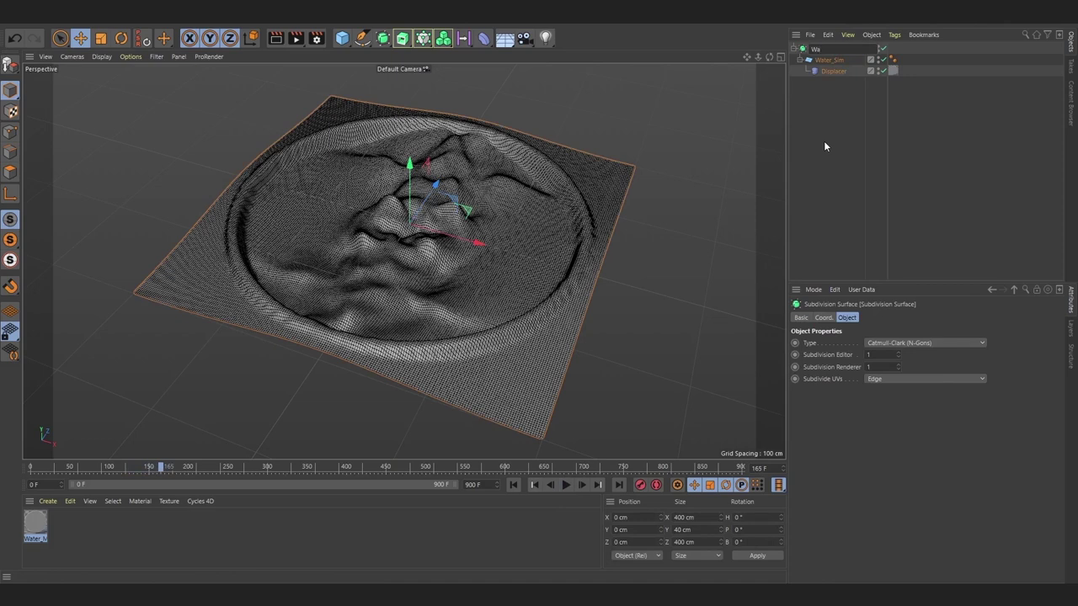
pyautogui.write('ter_Scre')
pyautogui.write('en')
# Step: Confirm the Water_Screen name, then add a Null and a PolyFX object
pyautogui.press('Return')
pyautogui.click(813, 91)
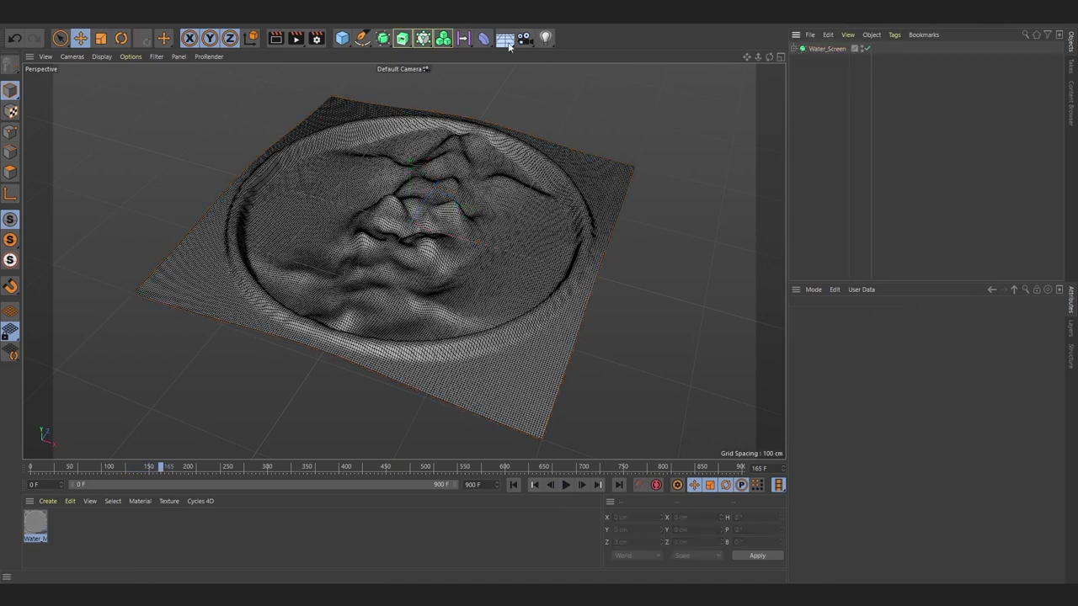
pyautogui.click(75, 26)
pyautogui.click(80, 237)
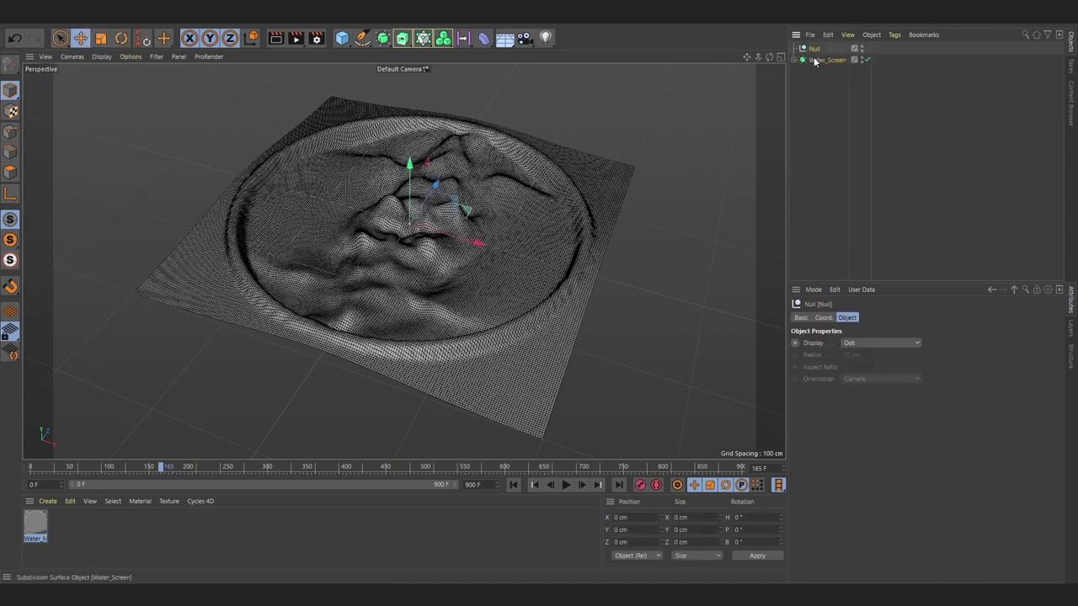
pyautogui.click(231, 17)
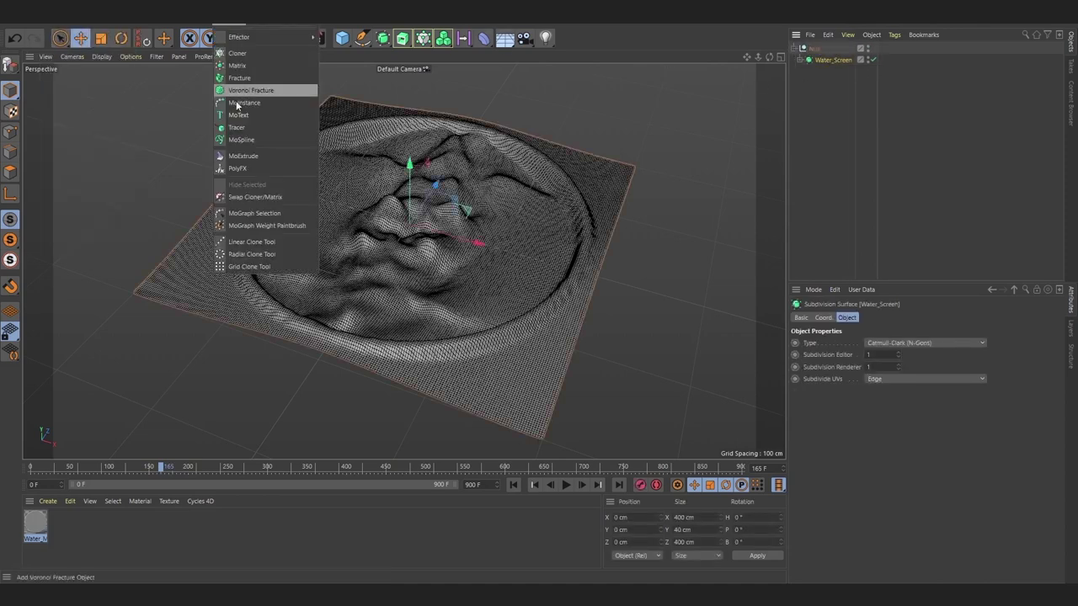
pyautogui.click(253, 164)
# Step: Reduce Water_Sim to 75 segments and nest PolyFX under the Null
pyautogui.click(799, 71)
pyautogui.click(835, 82)
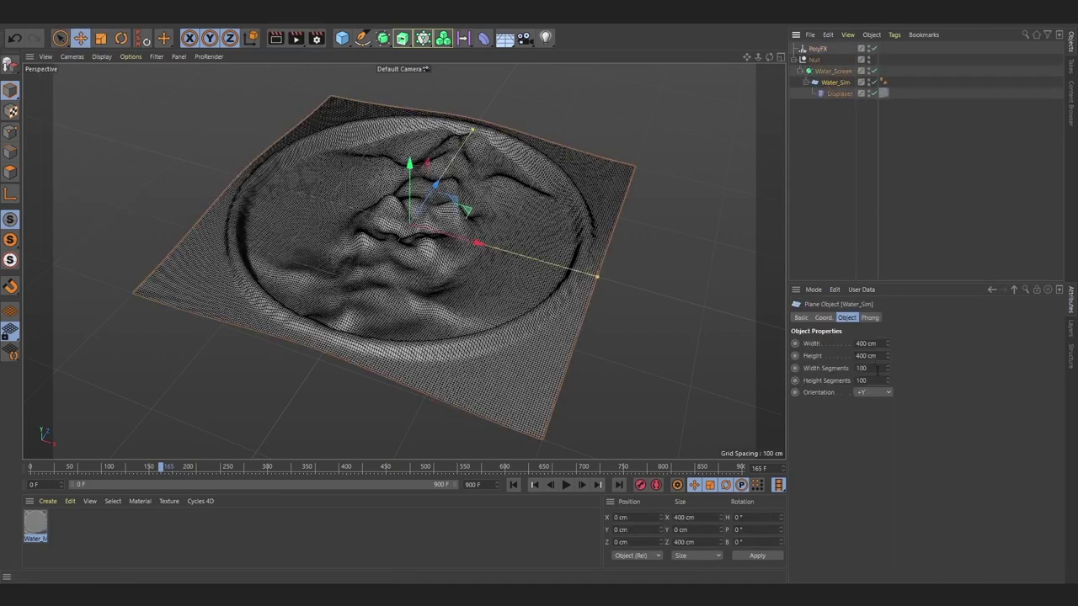
pyautogui.write('75')
pyautogui.press('Return')
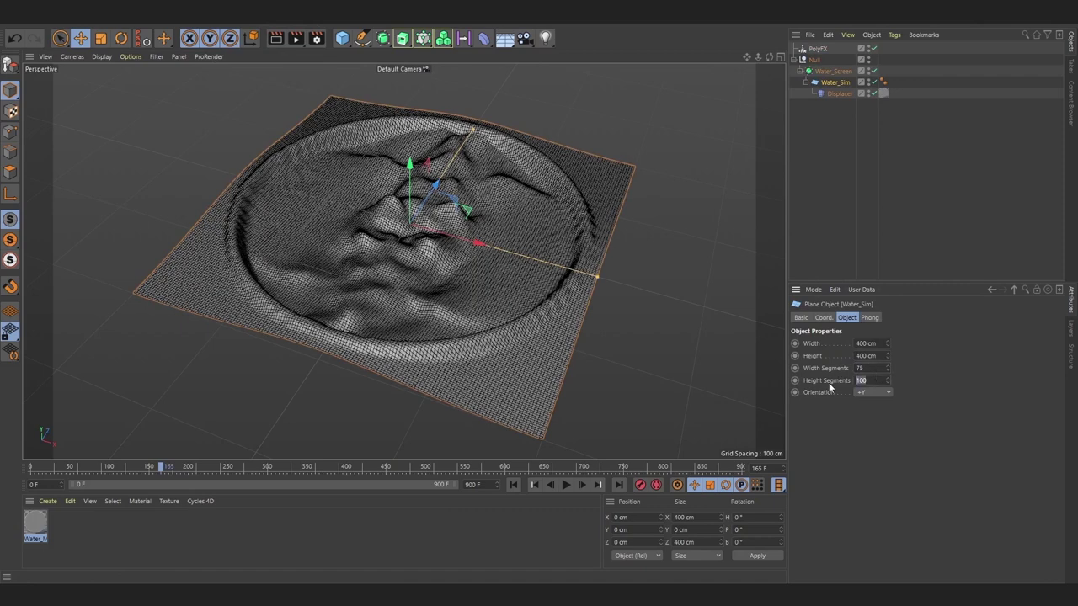
pyautogui.click(799, 71)
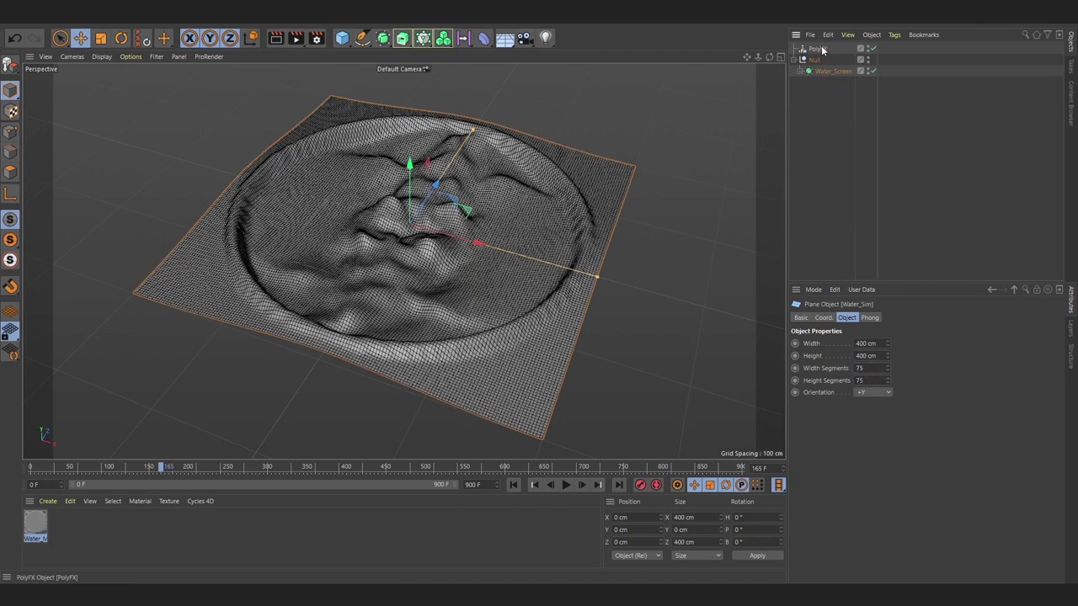
pyautogui.moveTo(821, 62); pyautogui.dragTo(823, 62)
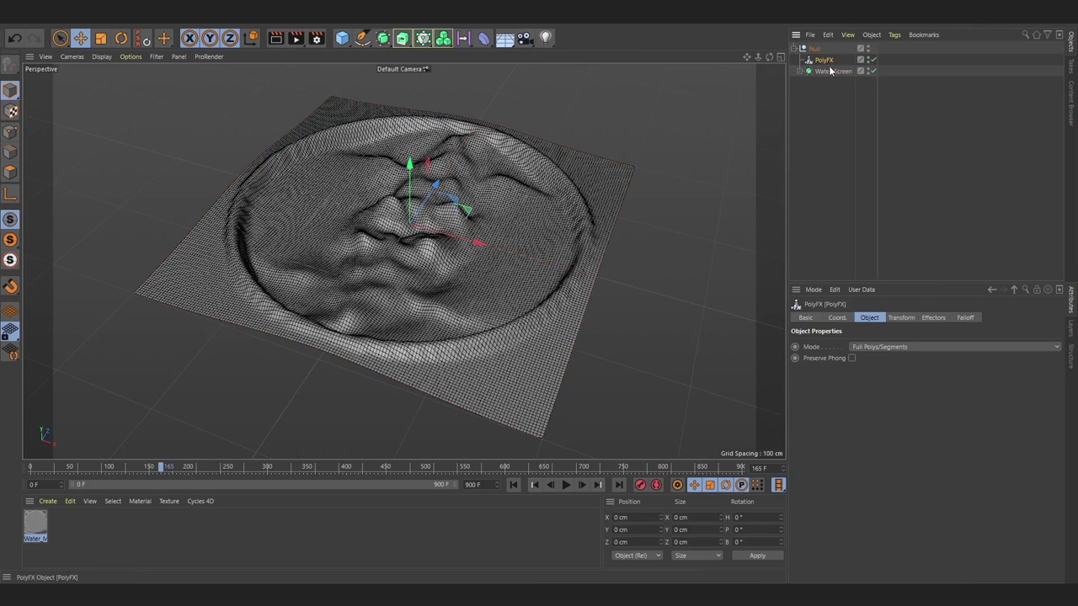
# Step: Add a Plain effector under the Null with position off and uniform scale -1
pyautogui.click(228, 17)
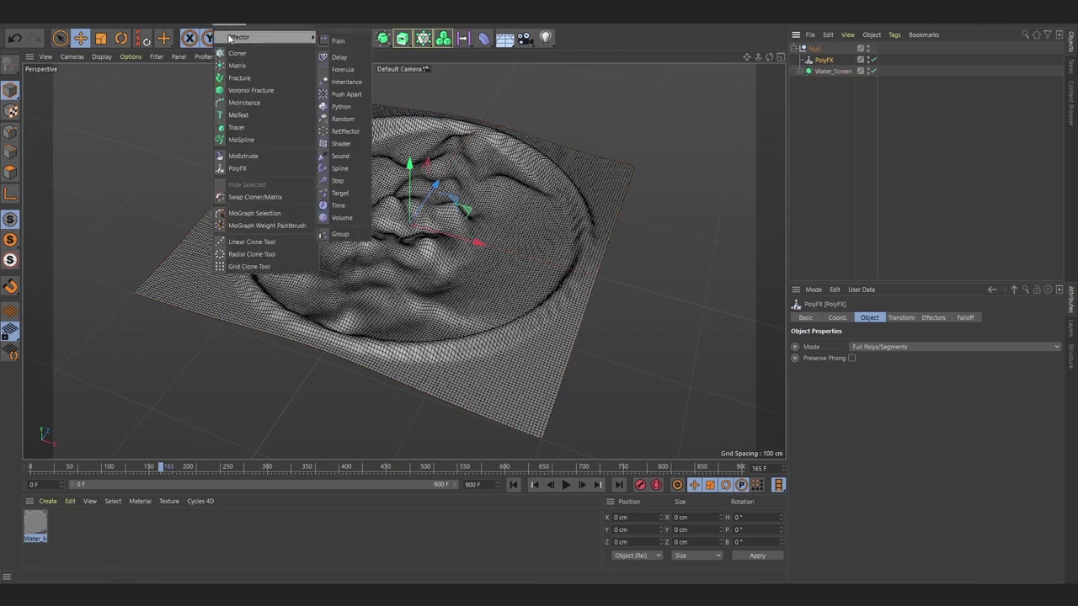
pyautogui.click(340, 39)
pyautogui.moveTo(820, 62); pyautogui.dragTo(822, 62)
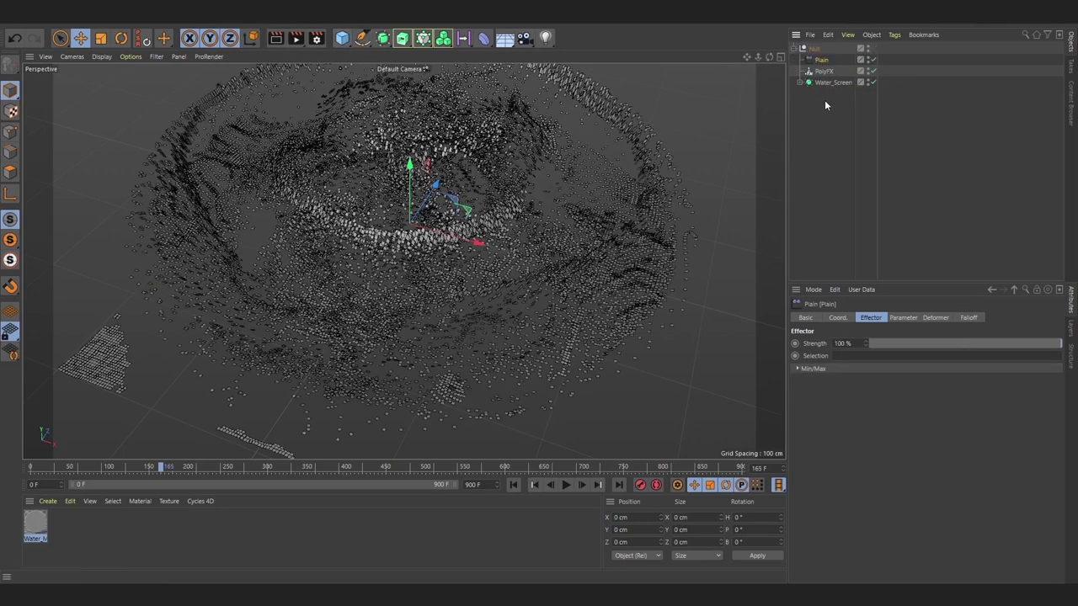
pyautogui.click(902, 317)
pyautogui.click(835, 365)
pyautogui.click(907, 365)
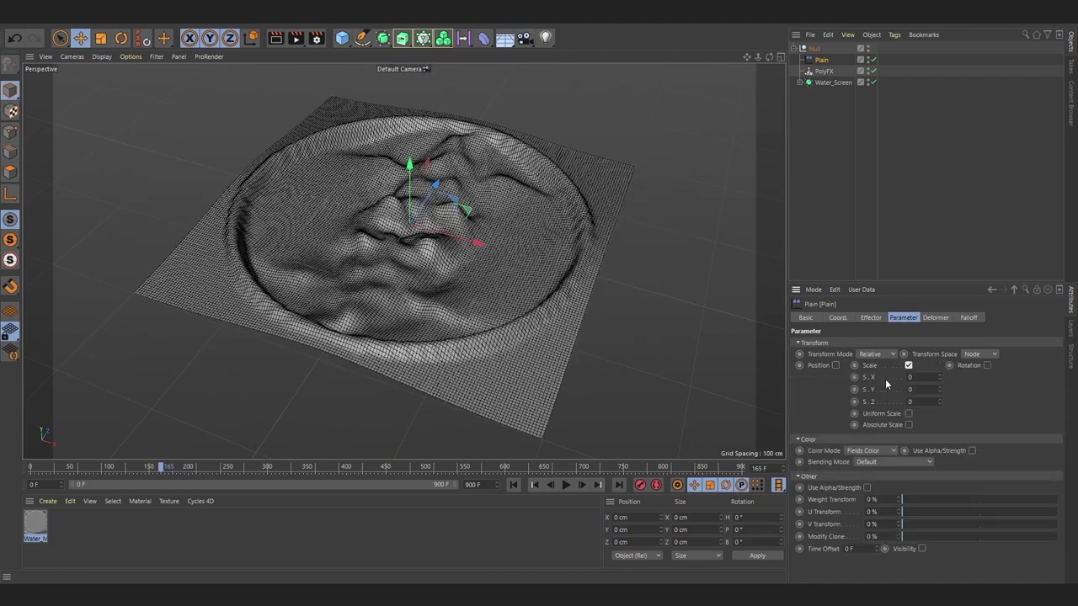
pyautogui.click(908, 413)
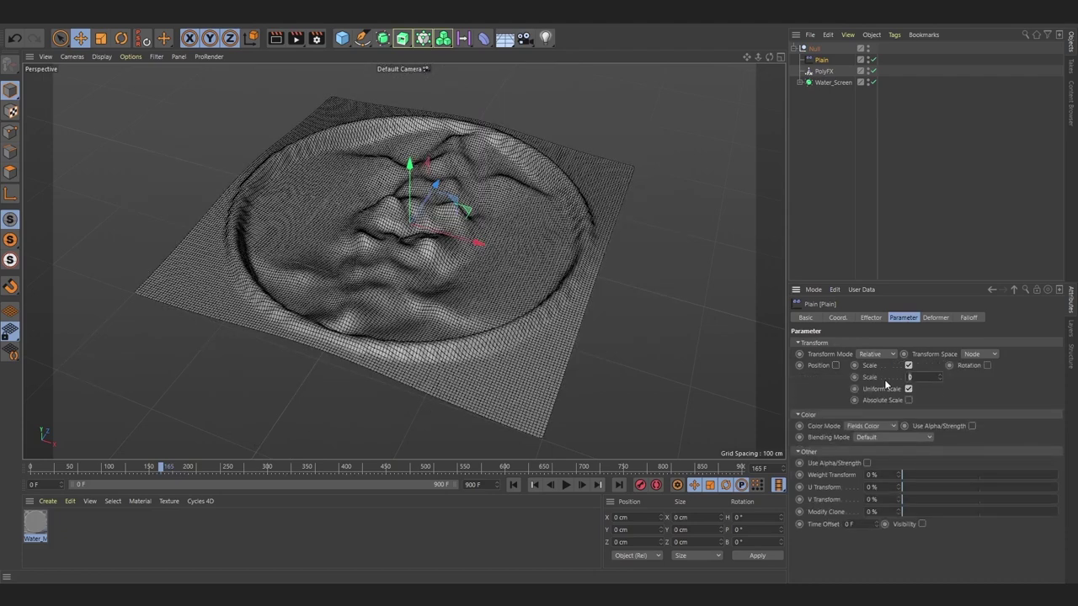
pyautogui.write('1')
pyautogui.press('Return')
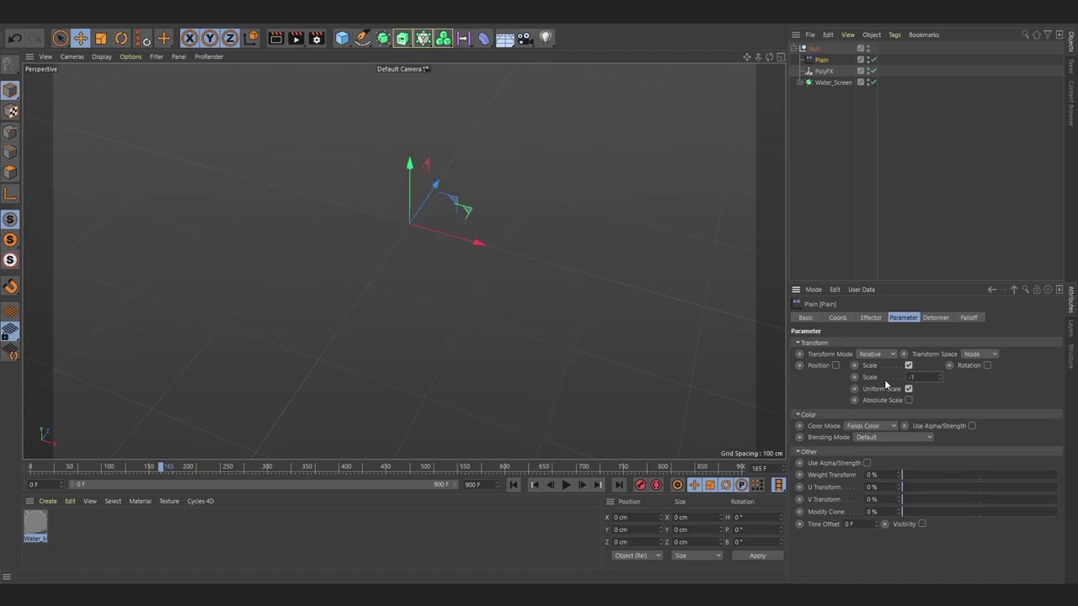
# Step: Give it an enlarged Cylinder Field, remapping inverted to Min 100%/Max 0%, inner offset widened
pyautogui.click(968, 317)
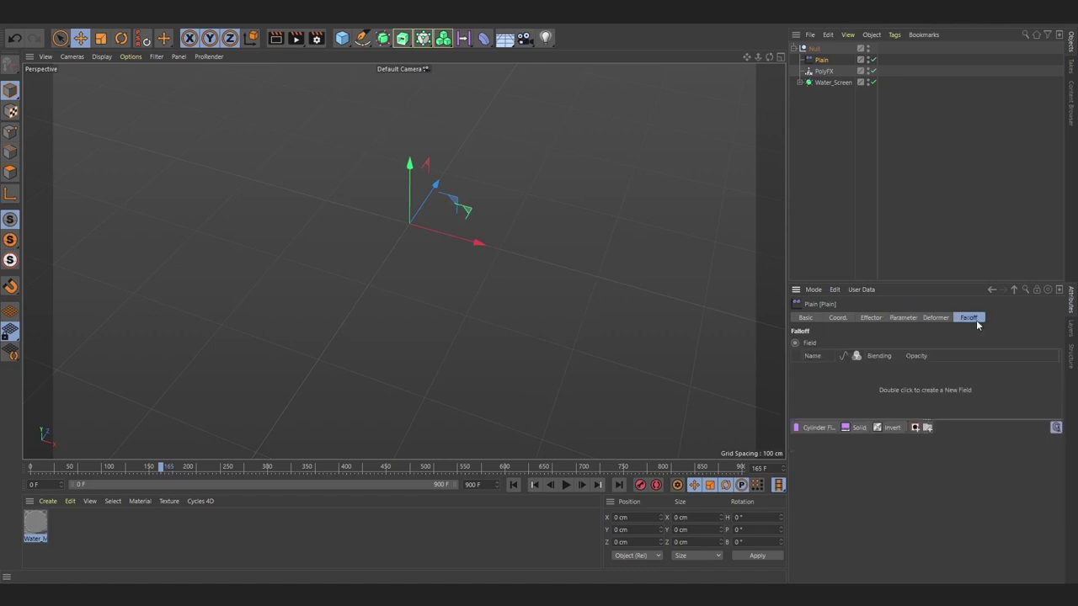
pyautogui.click(817, 427)
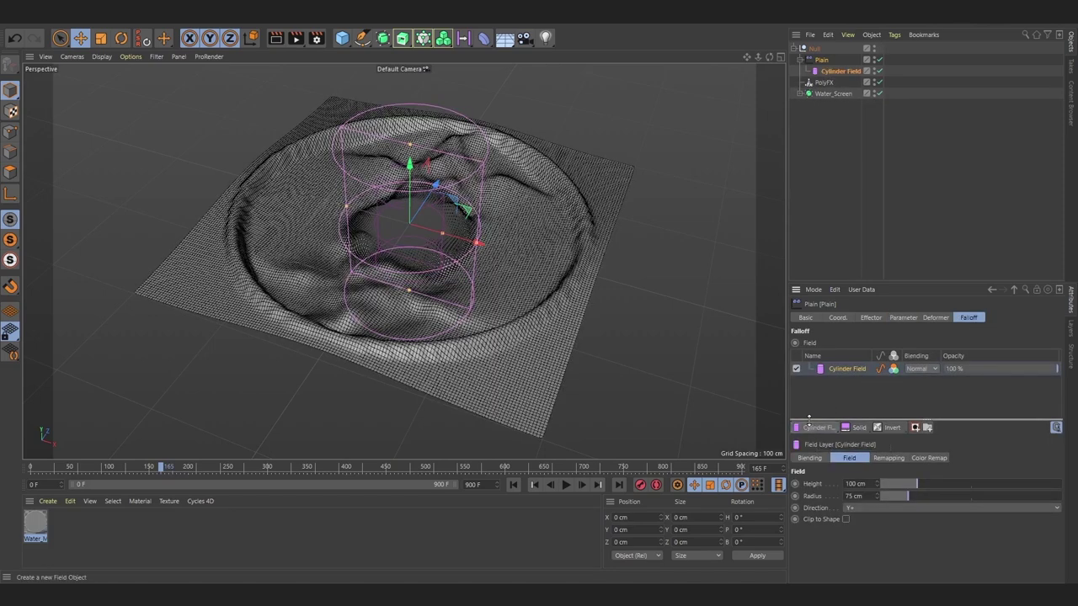
pyautogui.moveTo(477, 244); pyautogui.dragTo(588, 276)
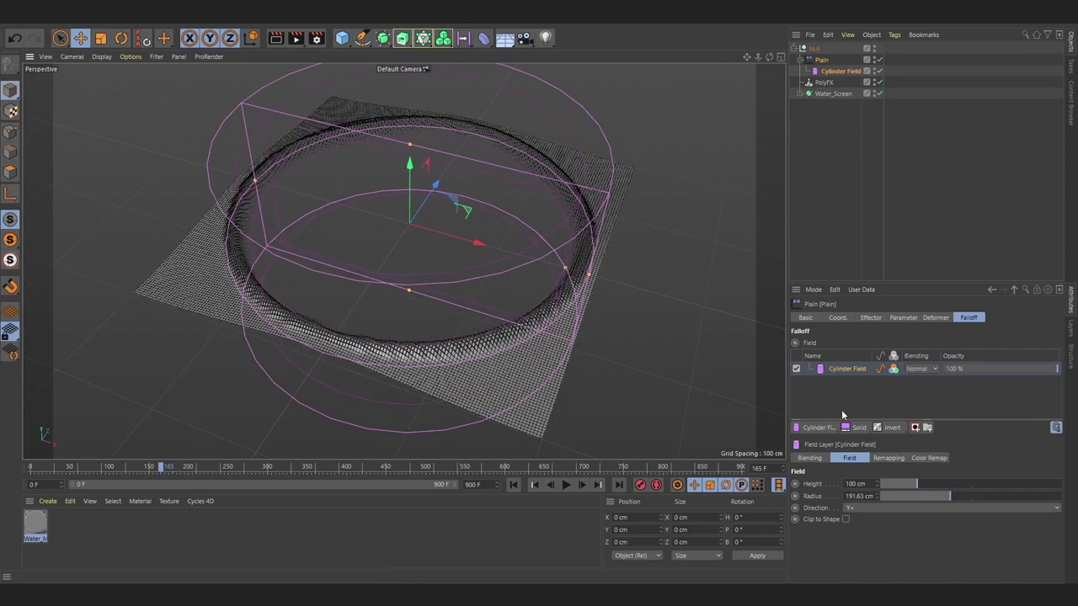
pyautogui.click(897, 460)
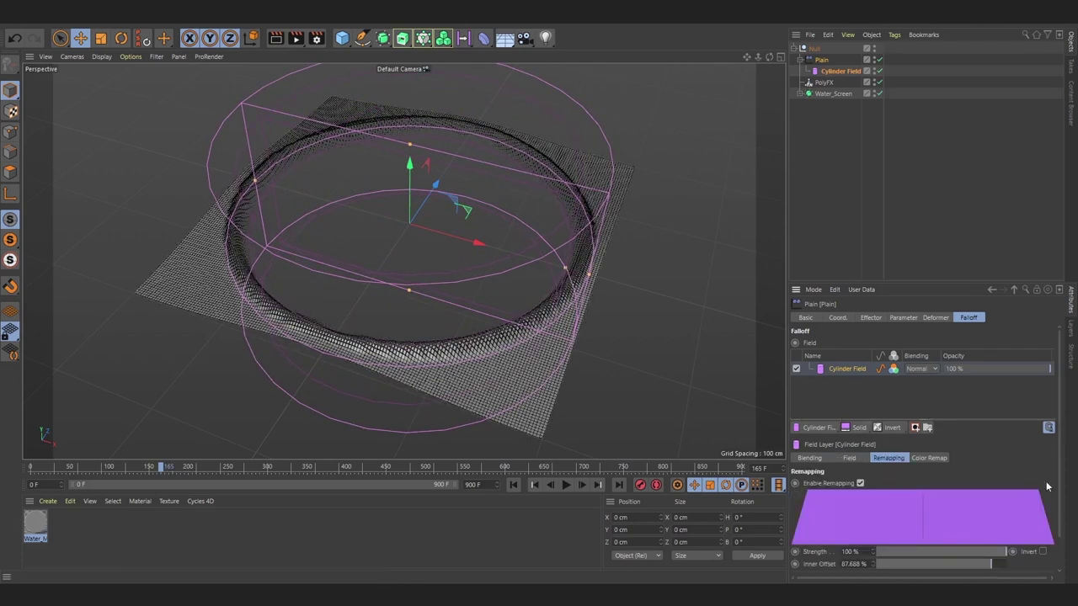
pyautogui.scroll(-1, 1045, 480)
pyautogui.moveTo(918, 551)
pyautogui.mouseDown()
pyautogui.moveTo(991, 552)
pyautogui.moveTo(852, 564)
pyautogui.mouseUp()
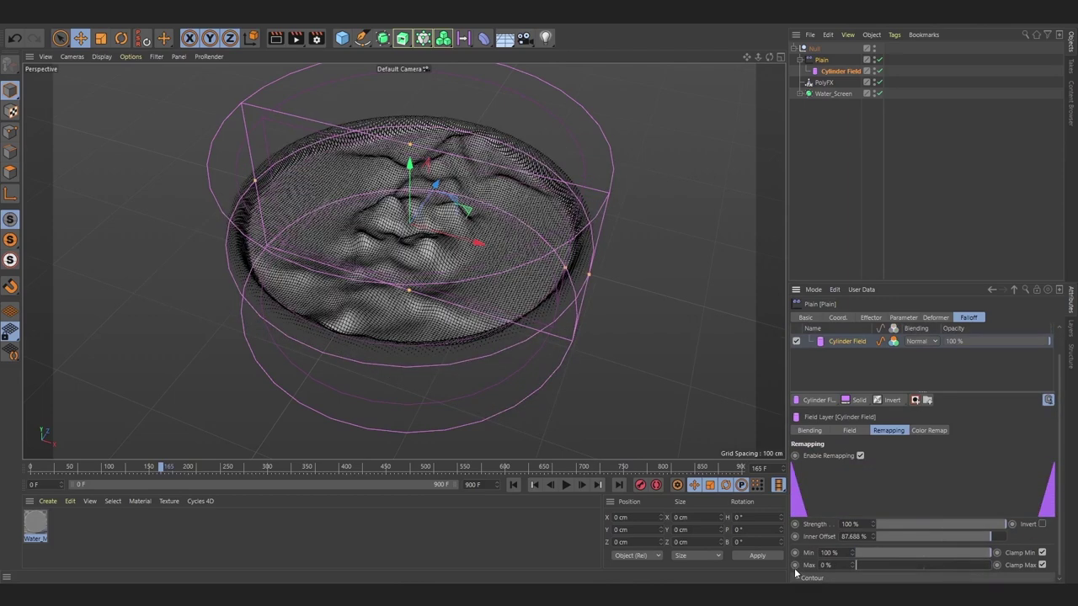
pyautogui.moveTo(560, 272)
pyautogui.mouseDown()
pyautogui.moveTo(613, 280)
pyautogui.moveTo(584, 272)
pyautogui.mouseUp()
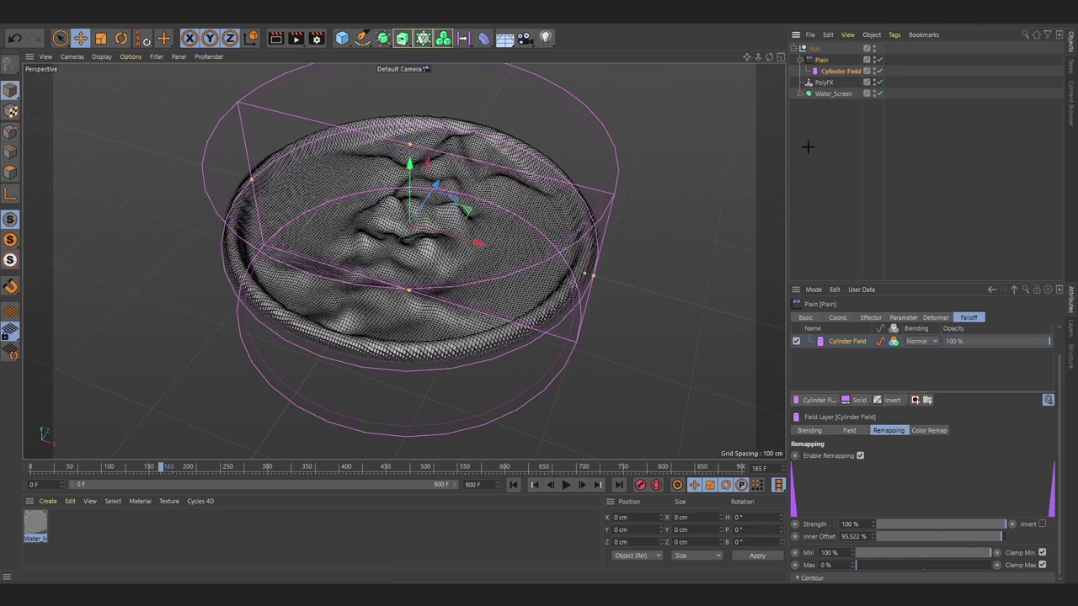
pyautogui.click(801, 60)
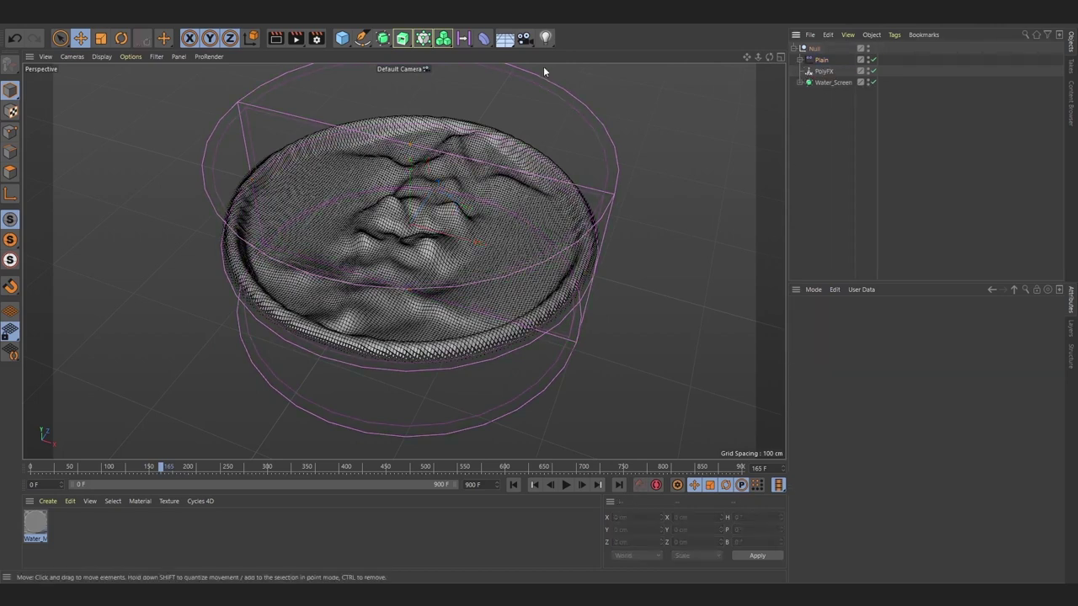
# Step: Add a Shader effector and link it into PolyFX's Effectors list
pyautogui.click(226, 27)
pyautogui.moveTo(253, 37)
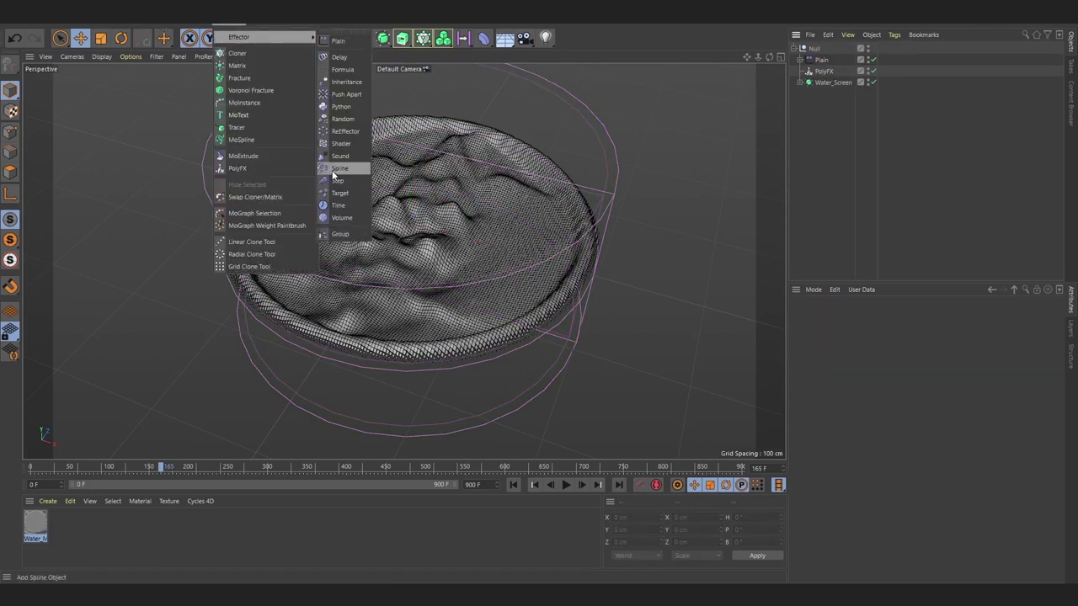
pyautogui.click(341, 143)
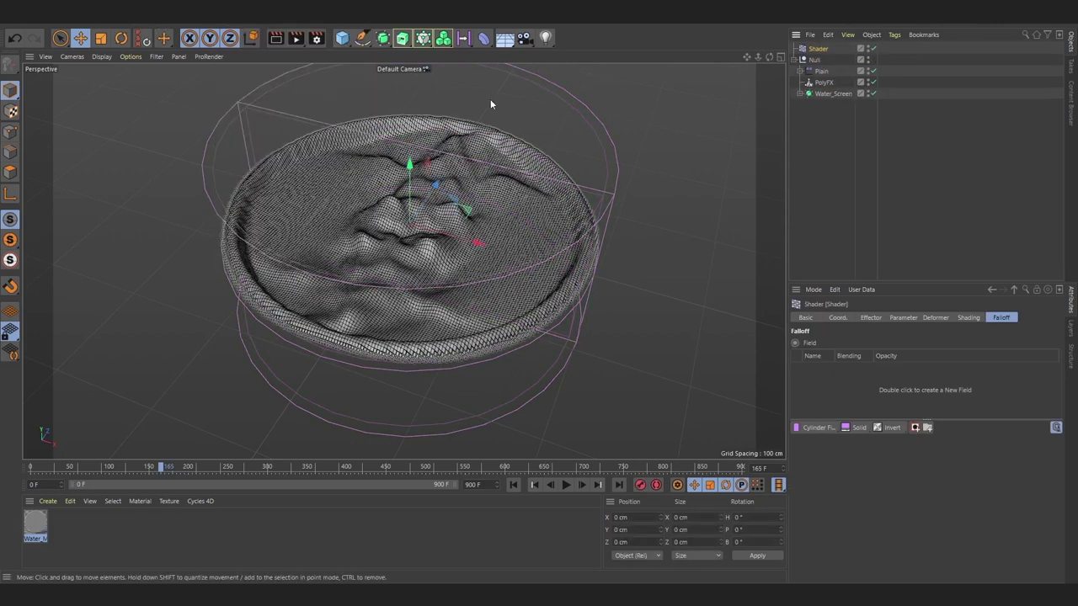
pyautogui.click(823, 82)
pyautogui.click(933, 318)
pyautogui.moveTo(824, 60); pyautogui.dragTo(863, 364)
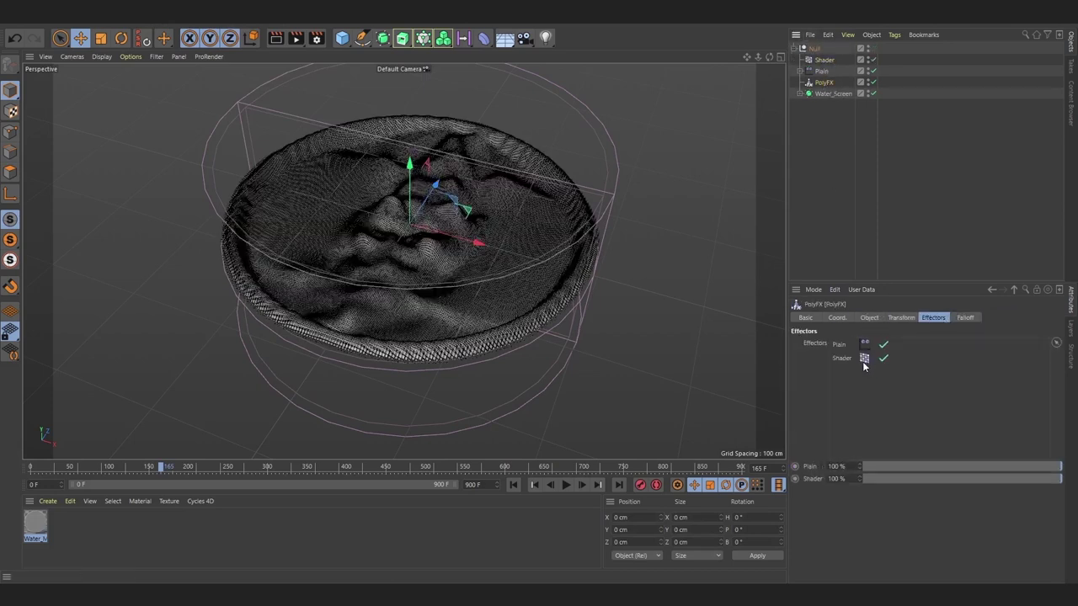
# Step: Switch the Shader effector to position offset, reading Luminance from Water_Sim's material tag
pyautogui.click(825, 62)
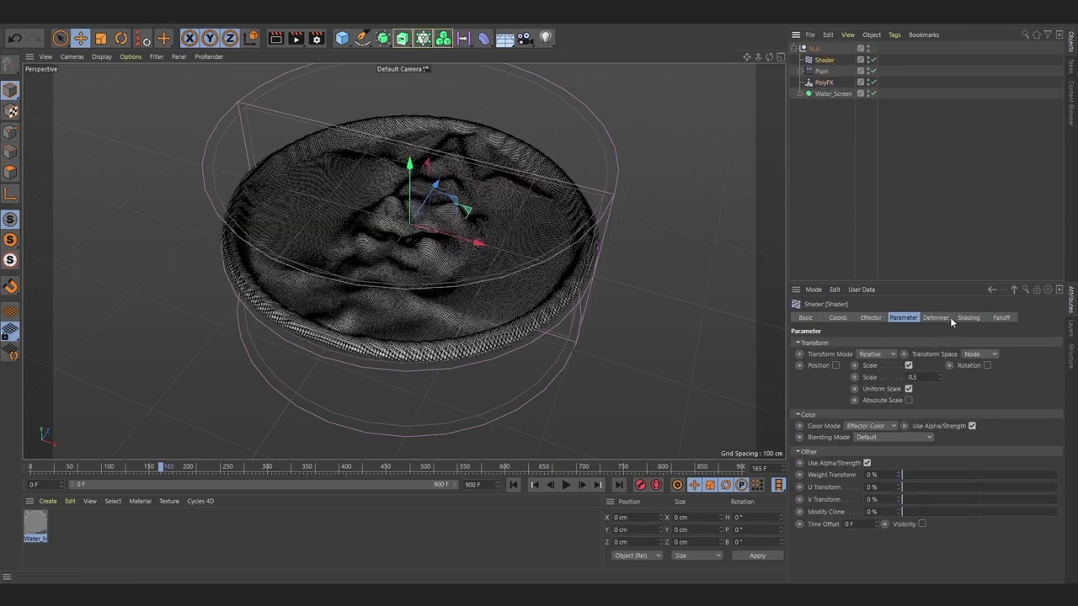
pyautogui.click(909, 365)
pyautogui.click(836, 365)
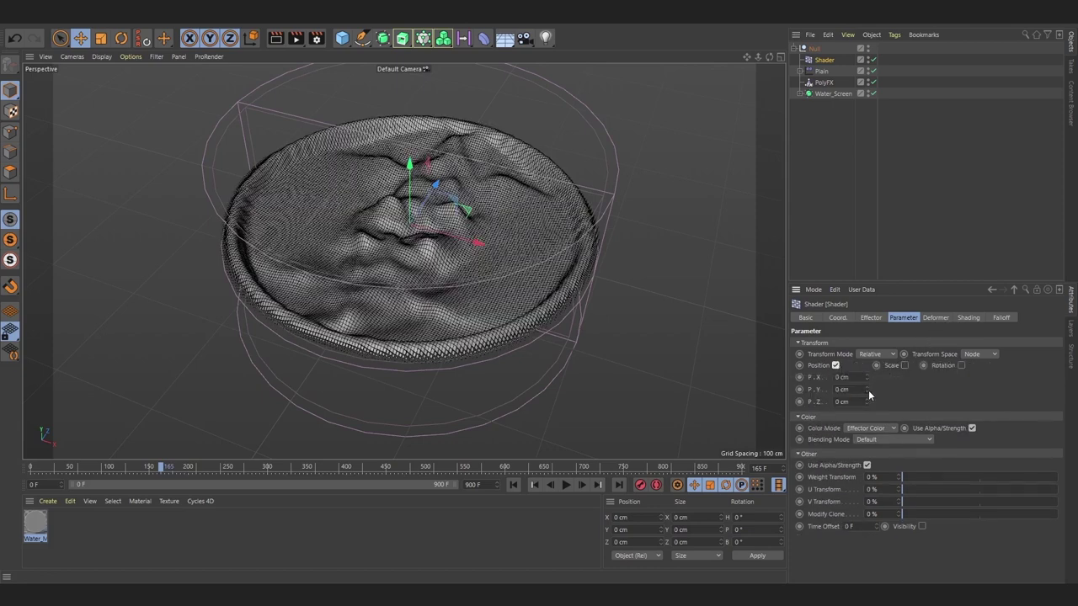
pyautogui.click(957, 318)
pyautogui.click(855, 344)
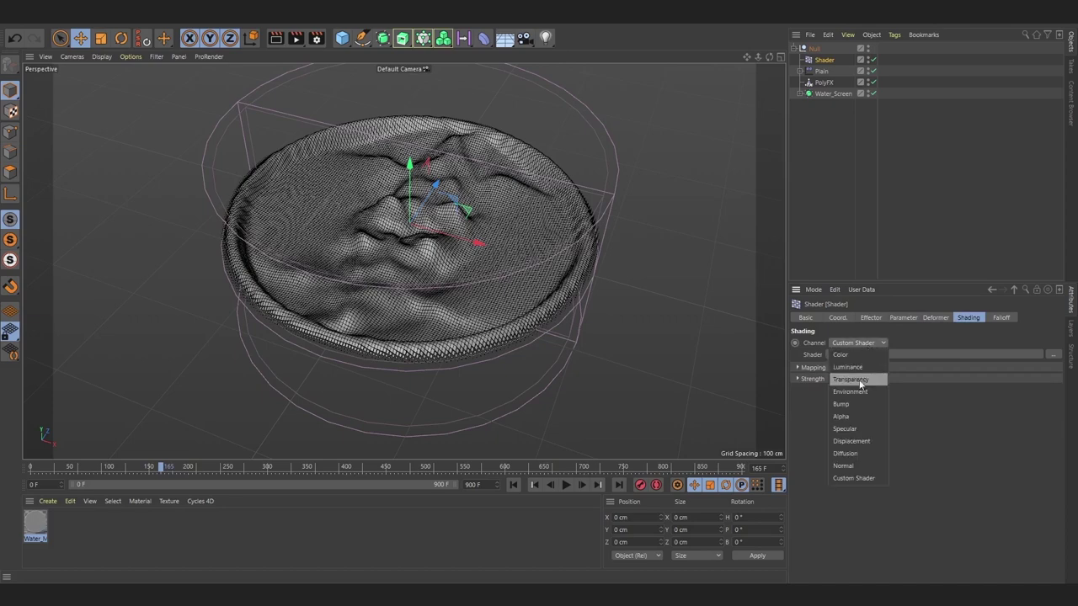
pyautogui.click(857, 369)
pyautogui.click(799, 93)
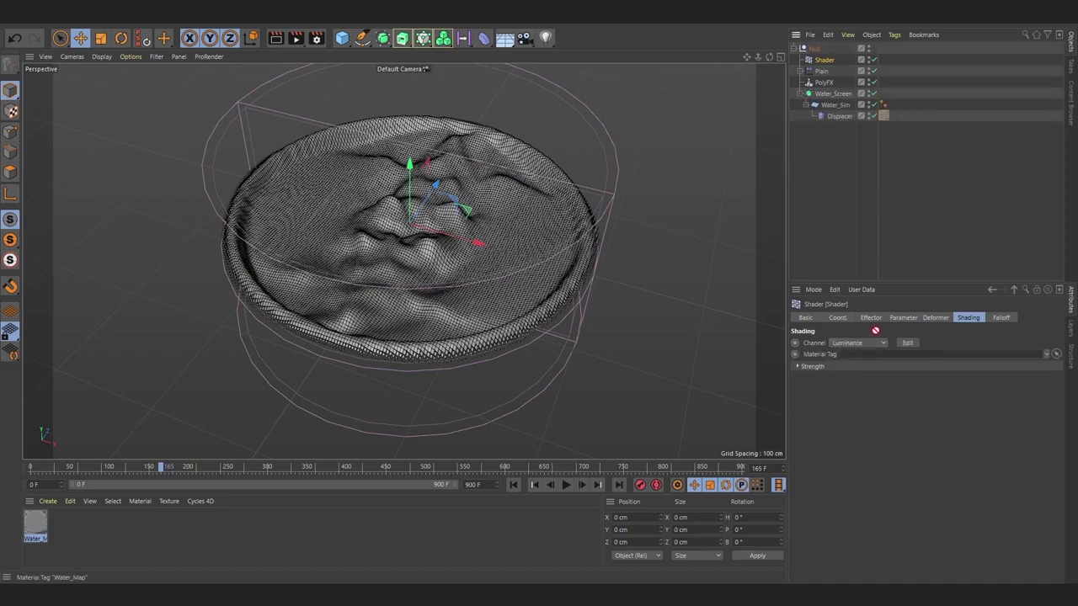
pyautogui.moveTo(874, 331); pyautogui.dragTo(859, 355)
# Step: Set the Shader effector's offset to 5 cm in Z and 0 cm in Y
pyautogui.click(902, 317)
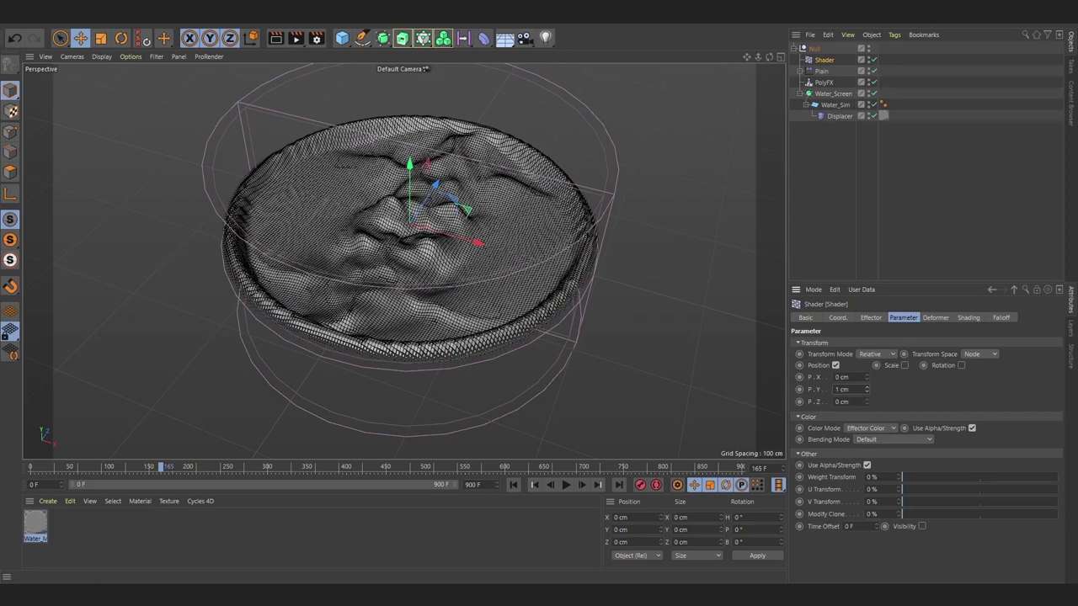
pyautogui.moveTo(866, 389); pyautogui.dragTo(719, 404)
pyautogui.moveTo(866, 402); pyautogui.dragTo(867, 407)
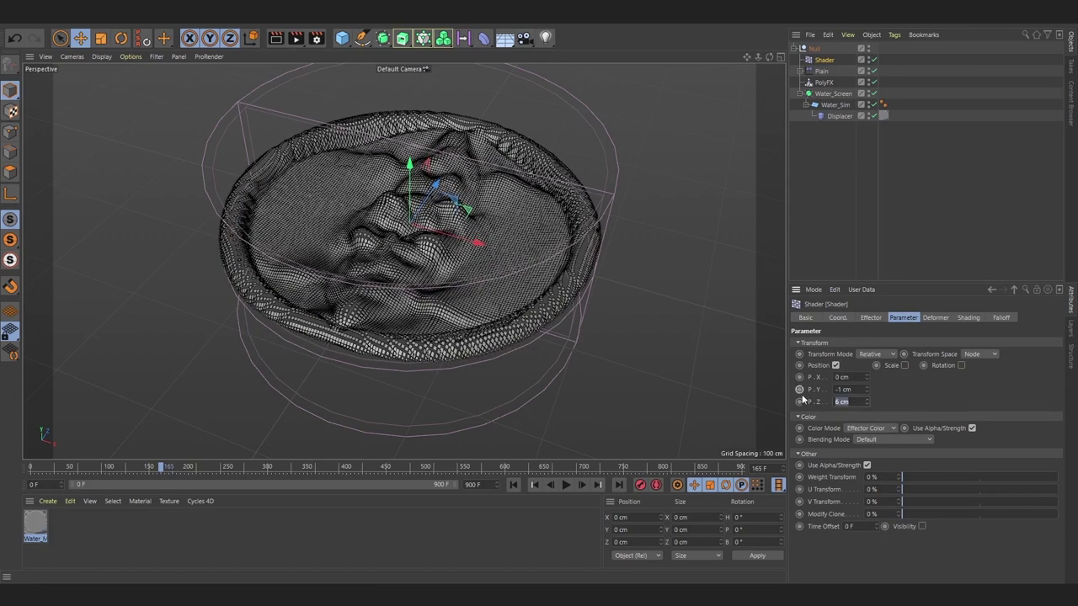
pyautogui.write('10')
pyautogui.press('Return')
pyautogui.press('Return')
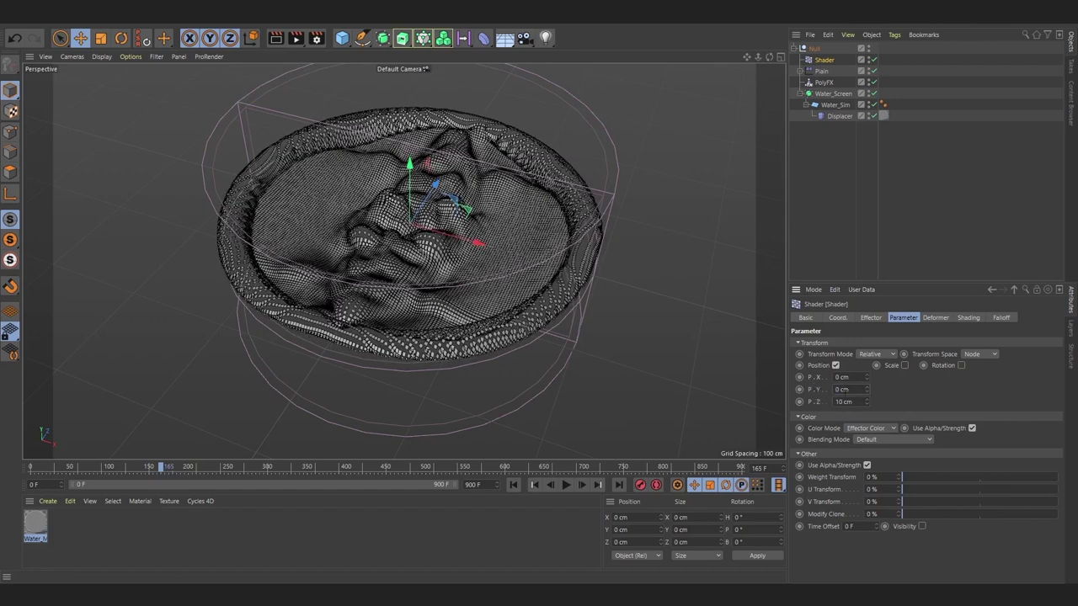
pyautogui.write('5')
pyautogui.press('Return')
# Step: Replay the water animation from the start, zooming in to watch
pyautogui.click(512, 485)
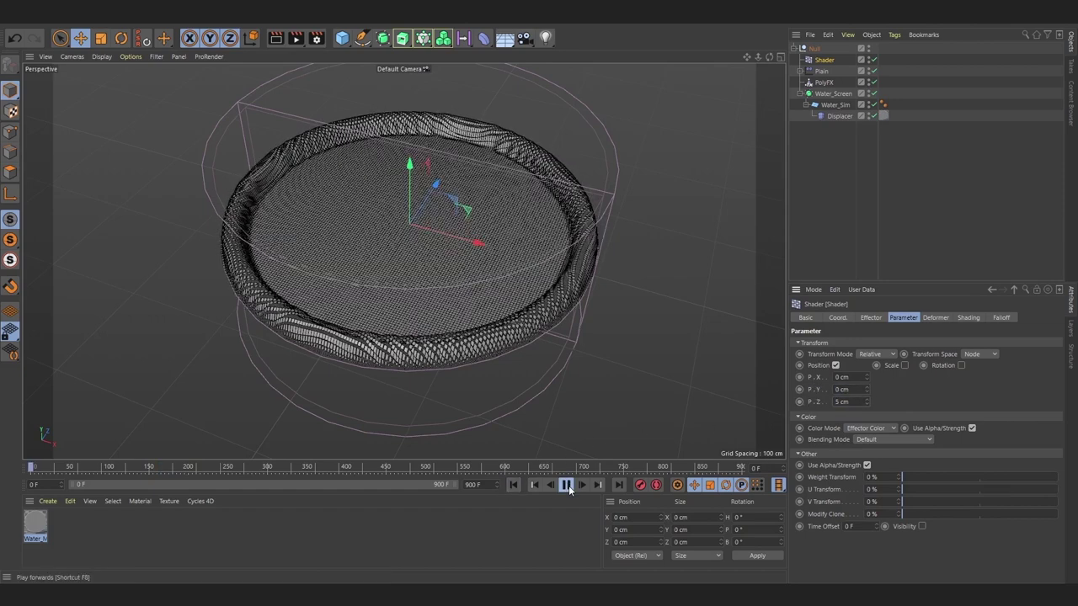
pyautogui.click(567, 485)
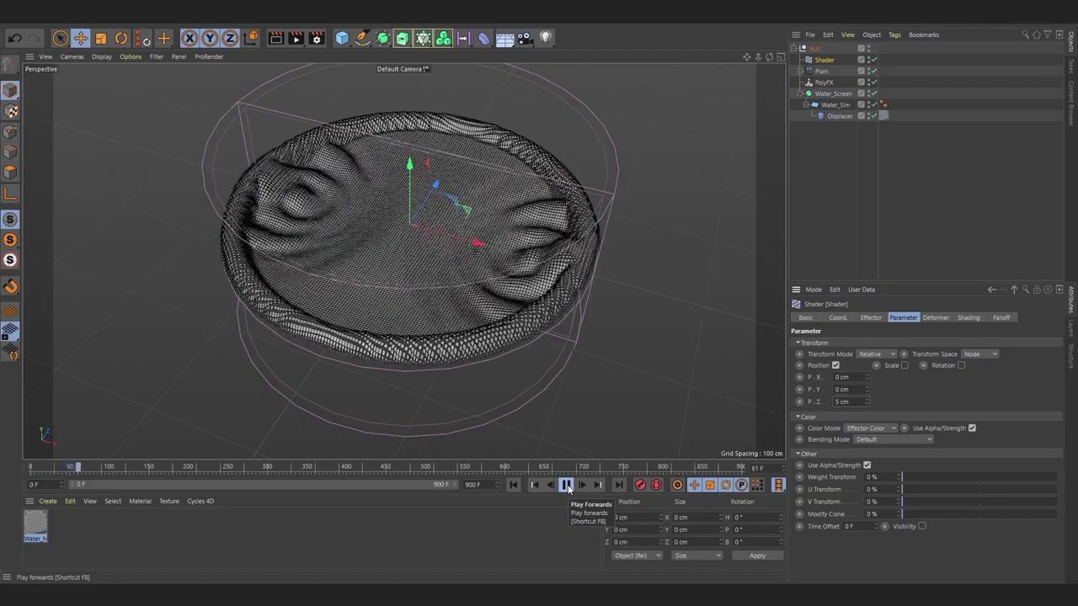
pyautogui.scroll(6, 472, 252)
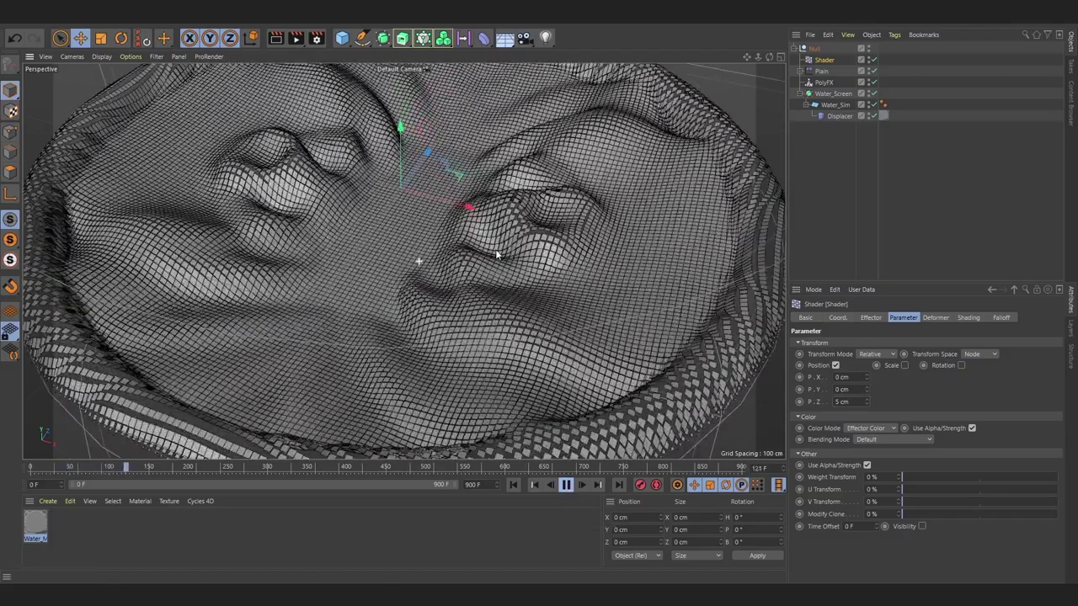
pyautogui.scroll(2, 471, 253)
pyautogui.click(566, 485)
# Step: Enable the Shader effector's scale at -0.25 and replay the simulation from the beginning
pyautogui.click(904, 365)
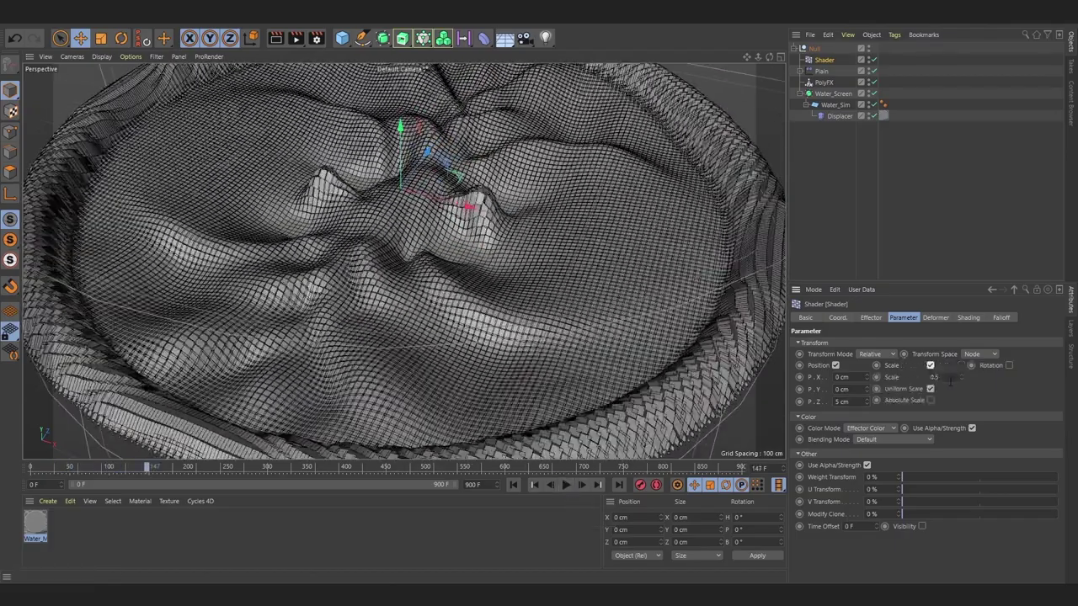
pyautogui.moveTo(962, 378)
pyautogui.mouseDown()
pyautogui.moveTo(962, 438)
pyautogui.moveTo(963, 421)
pyautogui.mouseUp()
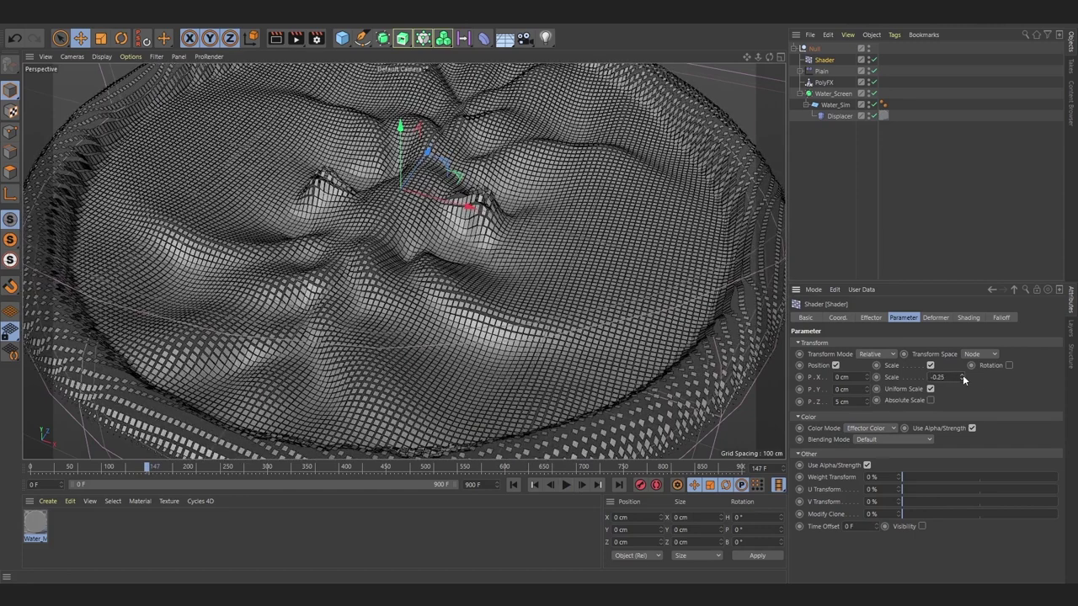
pyautogui.click(512, 485)
pyautogui.click(566, 485)
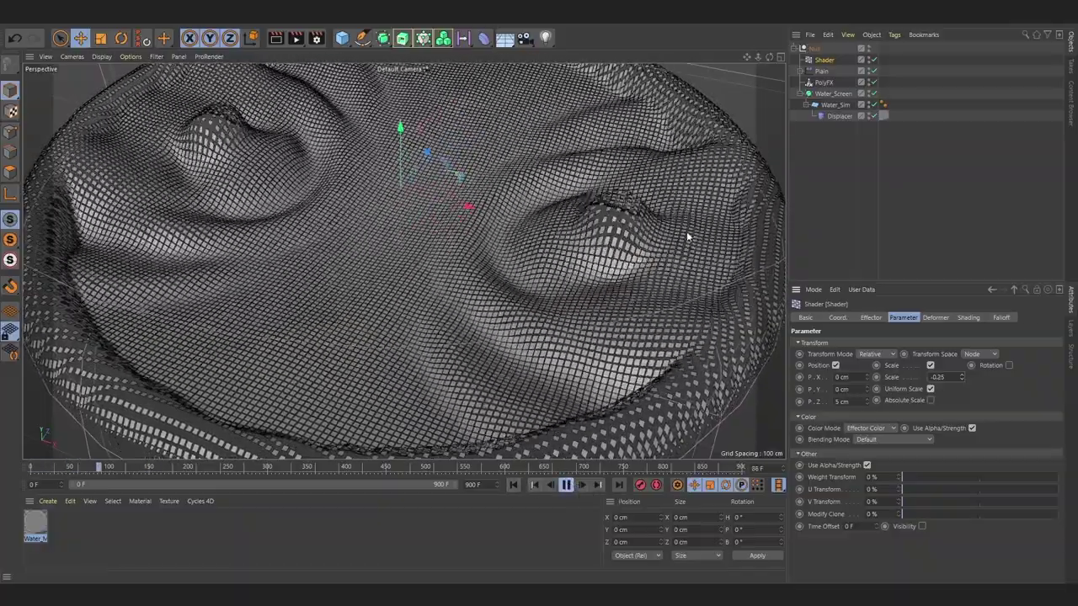
pyautogui.scroll(-3, 404, 261)
pyautogui.scroll(-5, 404, 261)
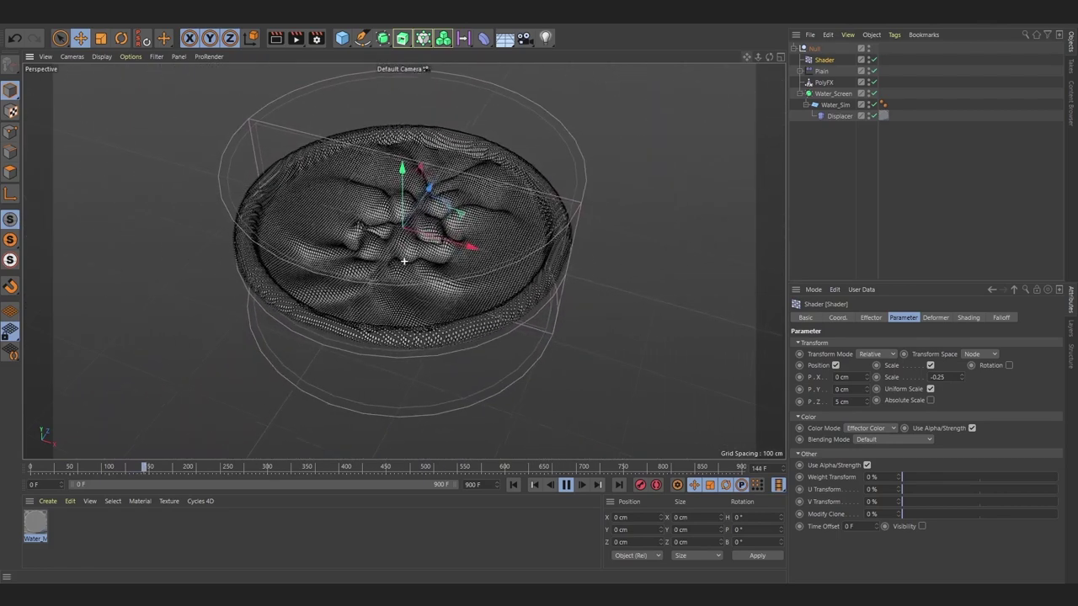
# Step: Stop playback and rename the top null group to Water_Screen
pyautogui.press('F8')
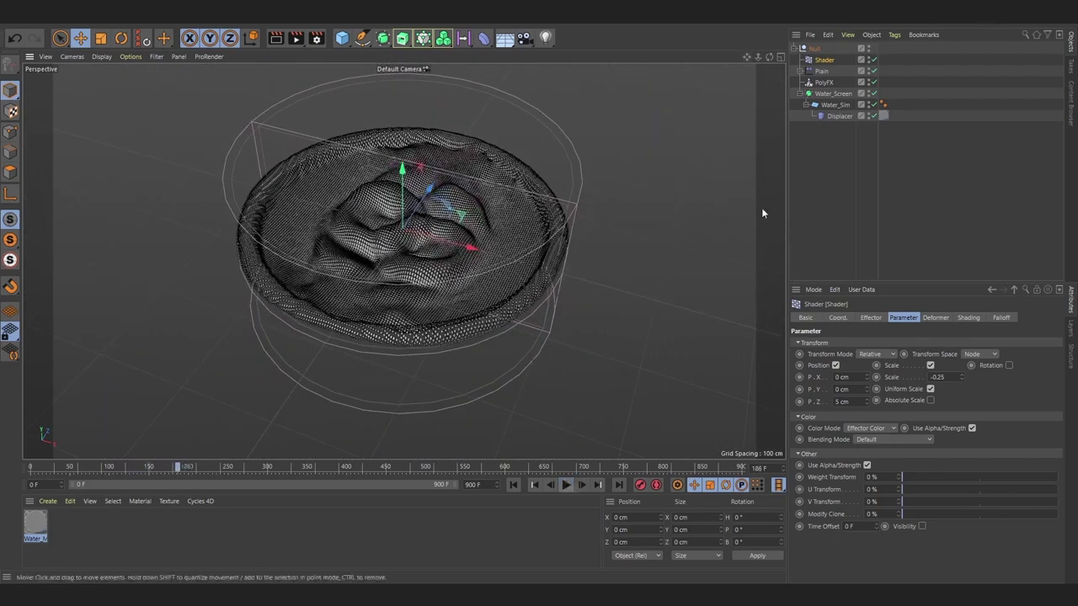
pyautogui.click(795, 48)
pyautogui.doubleClick(813, 48)
pyautogui.write('W')
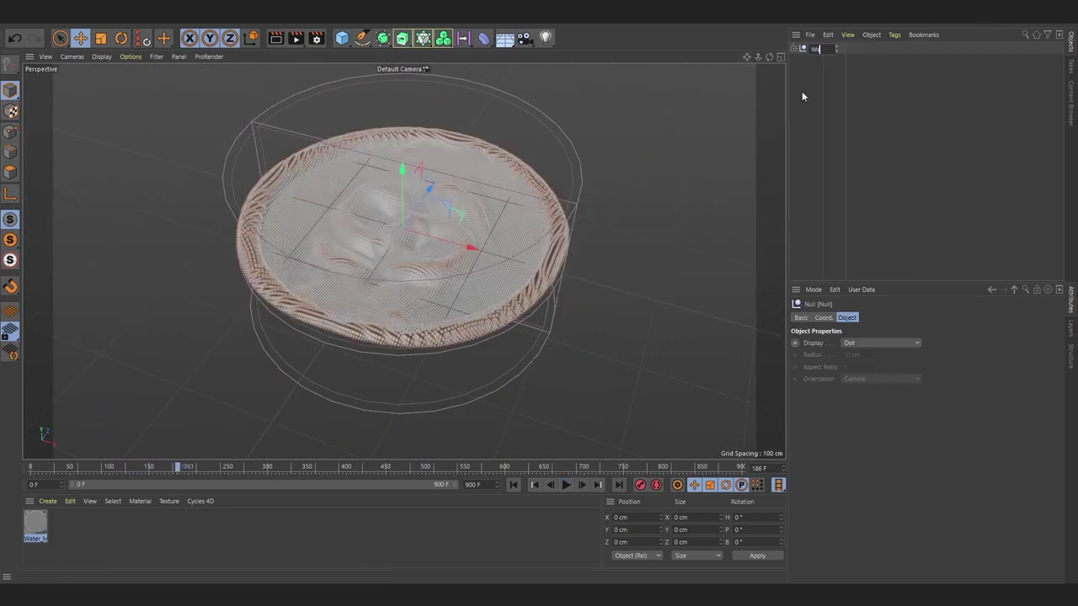
pyautogui.write('ater_Screen')
pyautogui.press('Return')
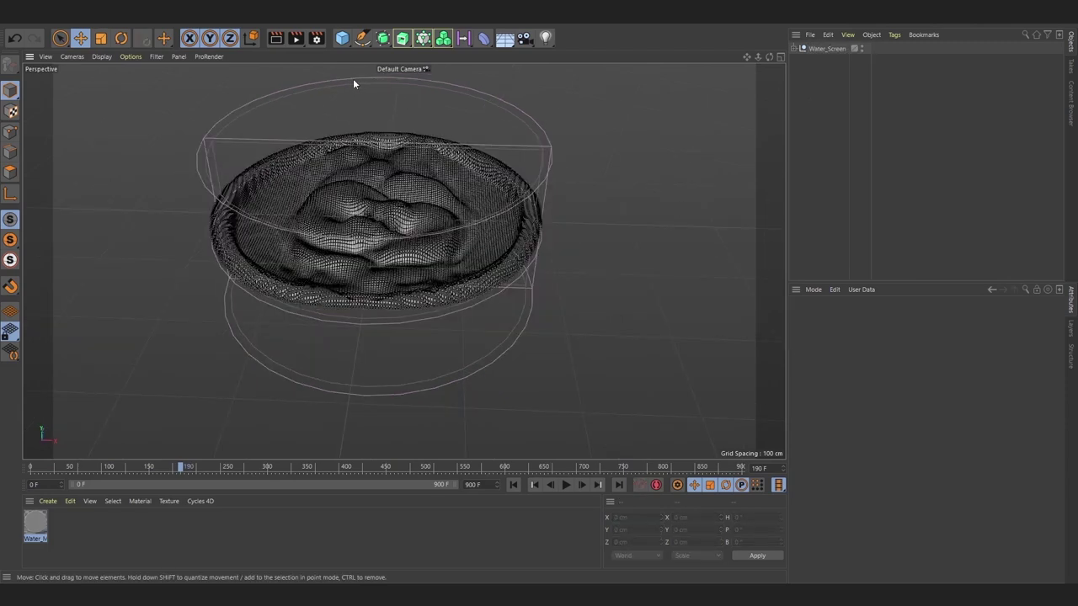
# Step: Add a Plane oriented to -Z and a Circle spline lying on the XZ plane
pyautogui.click(342, 38)
pyautogui.click(443, 74)
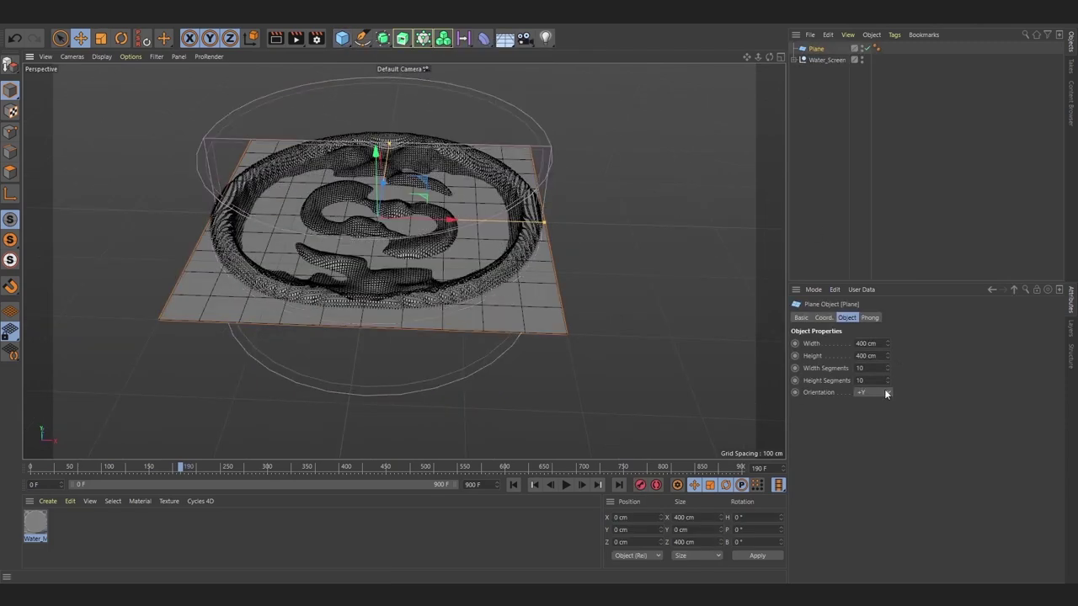
pyautogui.click(886, 454)
pyautogui.click(357, 39)
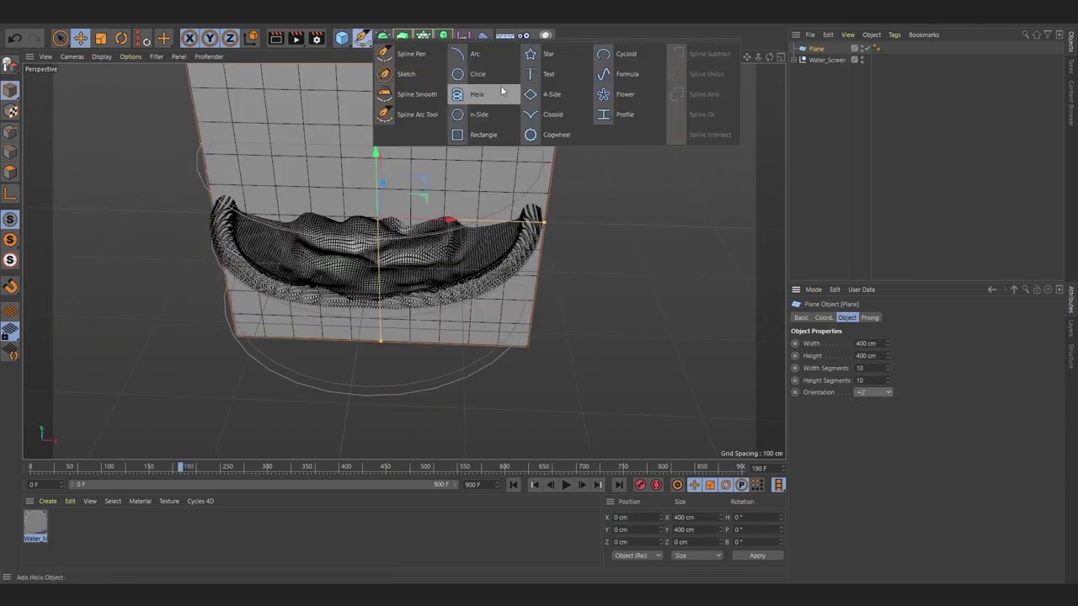
pyautogui.click(521, 131)
pyautogui.click(917, 402)
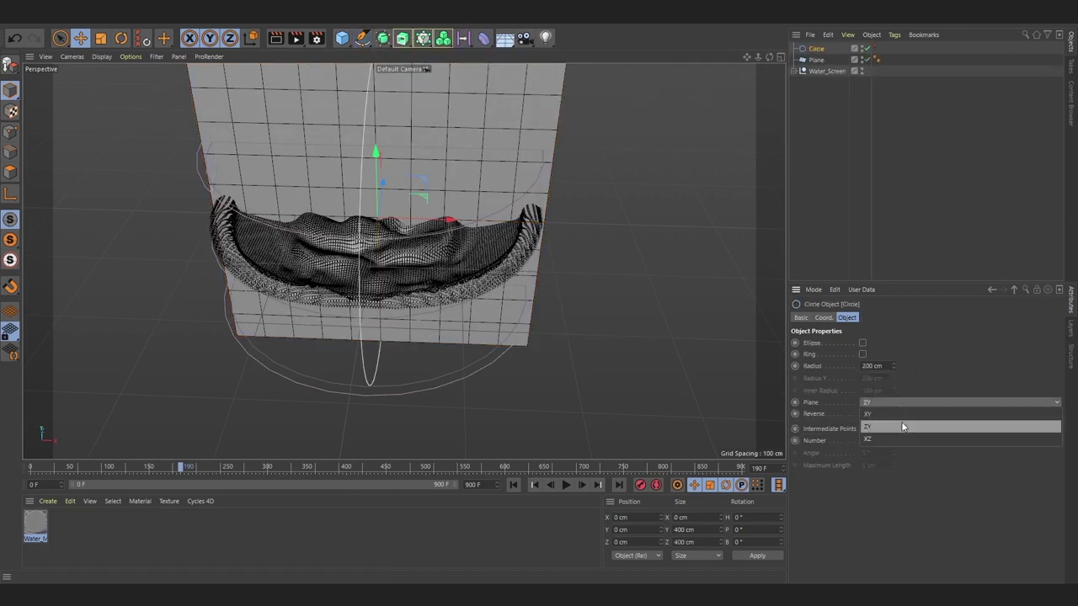
pyautogui.click(918, 425)
# Step: Add a Spline Wrap deformer that wraps the plane around the Circle
pyautogui.press('t')
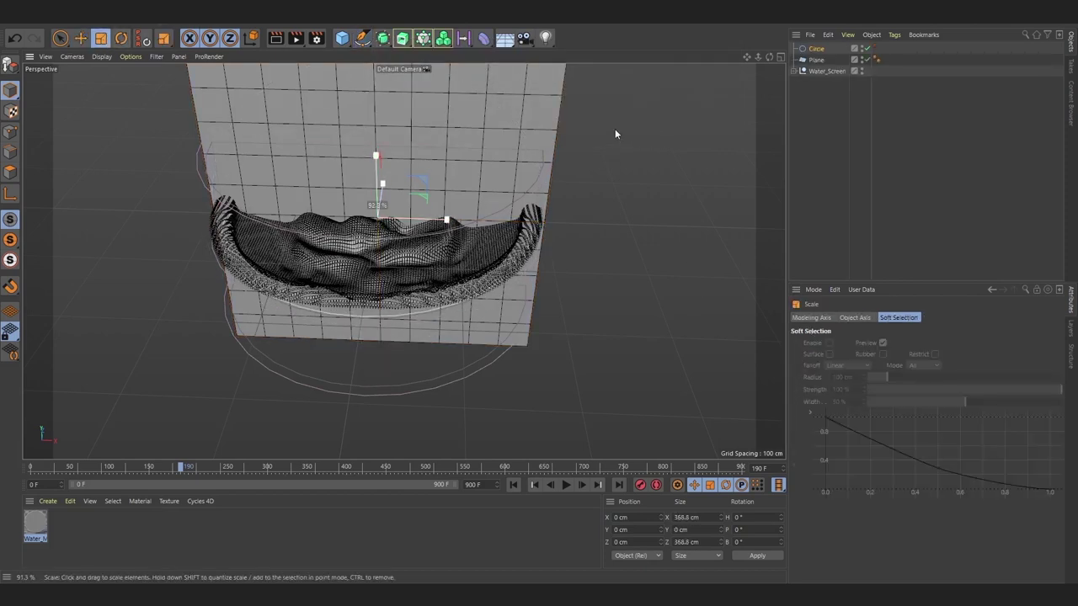
pyautogui.moveTo(482, 38); pyautogui.dragTo(601, 154)
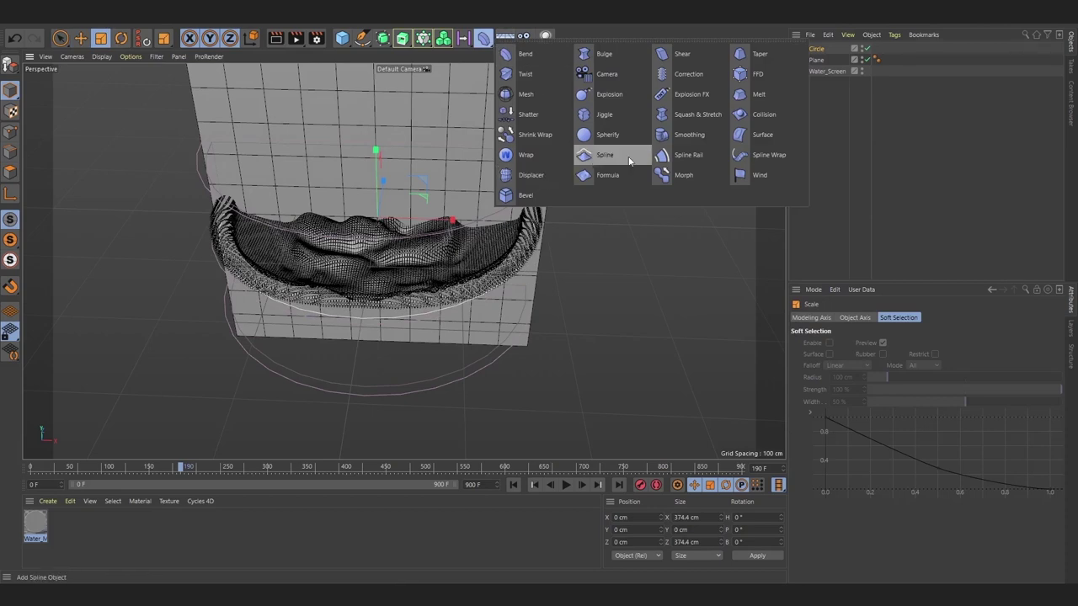
pyautogui.moveTo(841, 333); pyautogui.dragTo(876, 379)
# Step: Set the plane's height to 100 cm and its width segments to 100
pyautogui.click(815, 60)
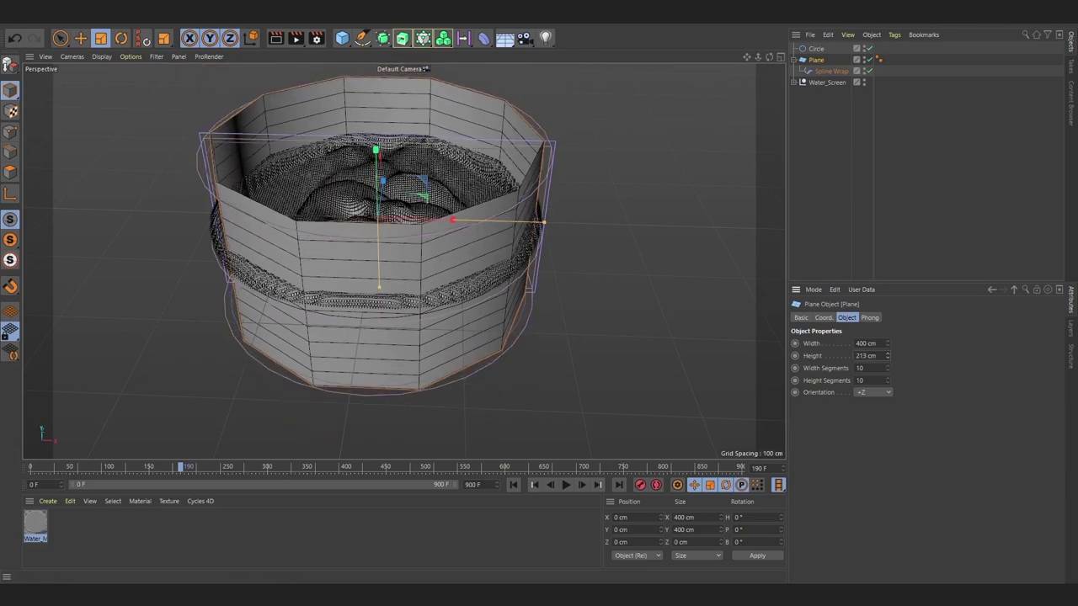
pyautogui.write('100')
pyautogui.press('Return')
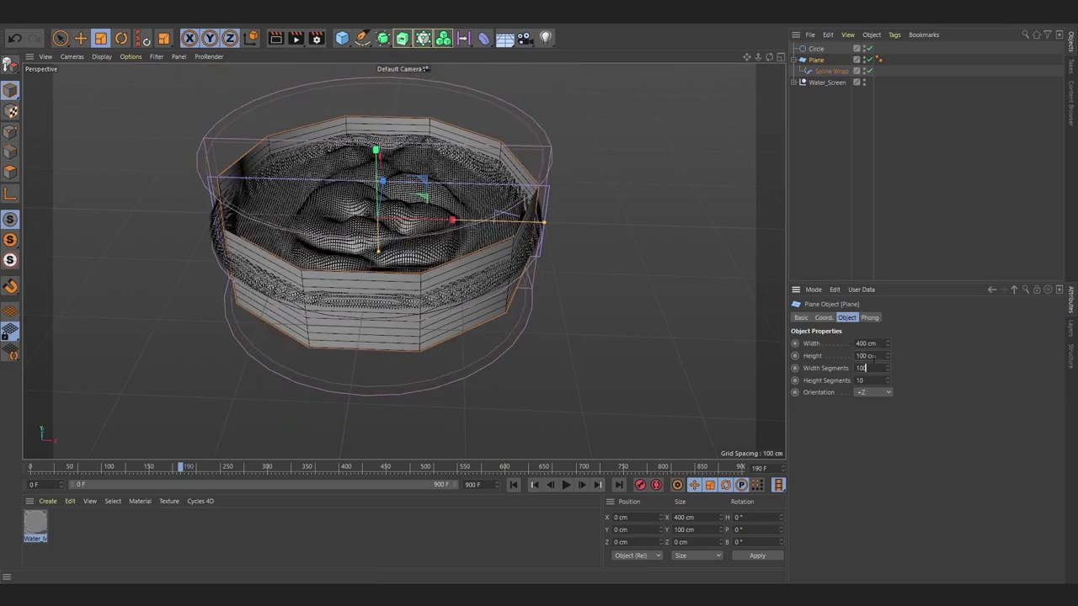
pyautogui.write('0')
pyautogui.press('Return')
# Step: Lower the Circle spline so the wrapped wall moves down
pyautogui.click(352, 103)
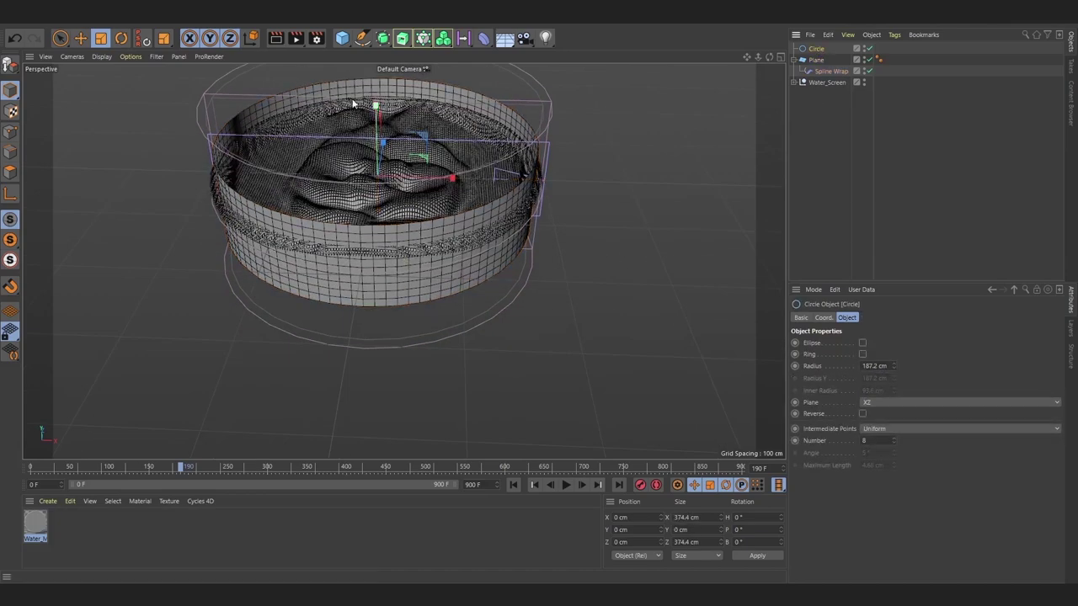
pyautogui.press('e')
pyautogui.moveTo(375, 107); pyautogui.dragTo(376, 135)
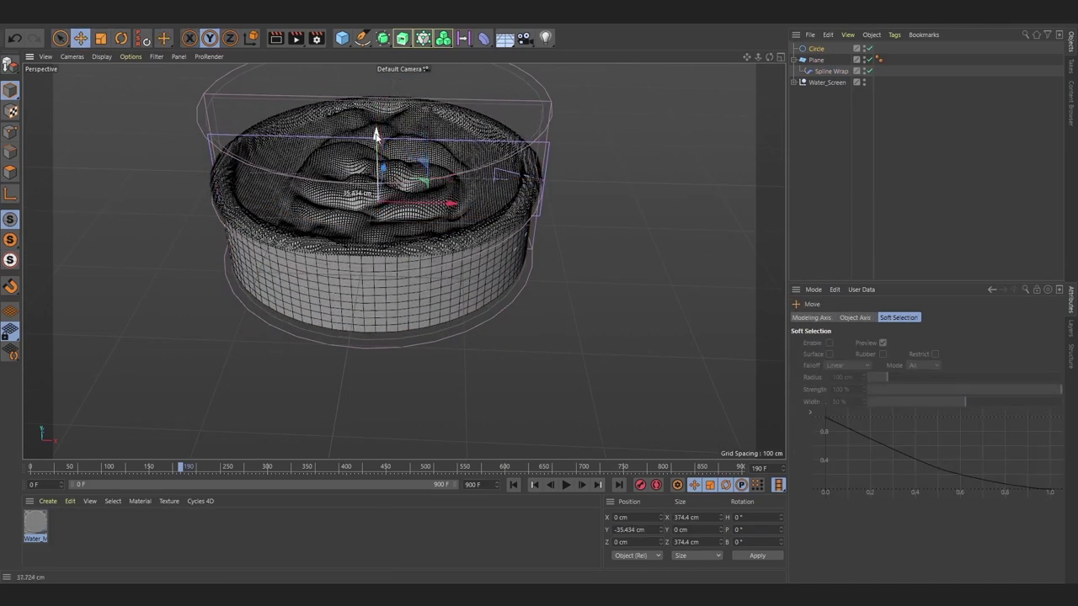
pyautogui.scroll(3, 404, 185)
pyautogui.keyDown('alt'); pyautogui.moveTo(430, 221); pyautogui.dragTo(432, 202); pyautogui.keyUp('alt')
pyautogui.scroll(-1, 433, 202)
# Step: Rename the plane to Base and give it 300 width and 30 height segments
pyautogui.click(803, 60)
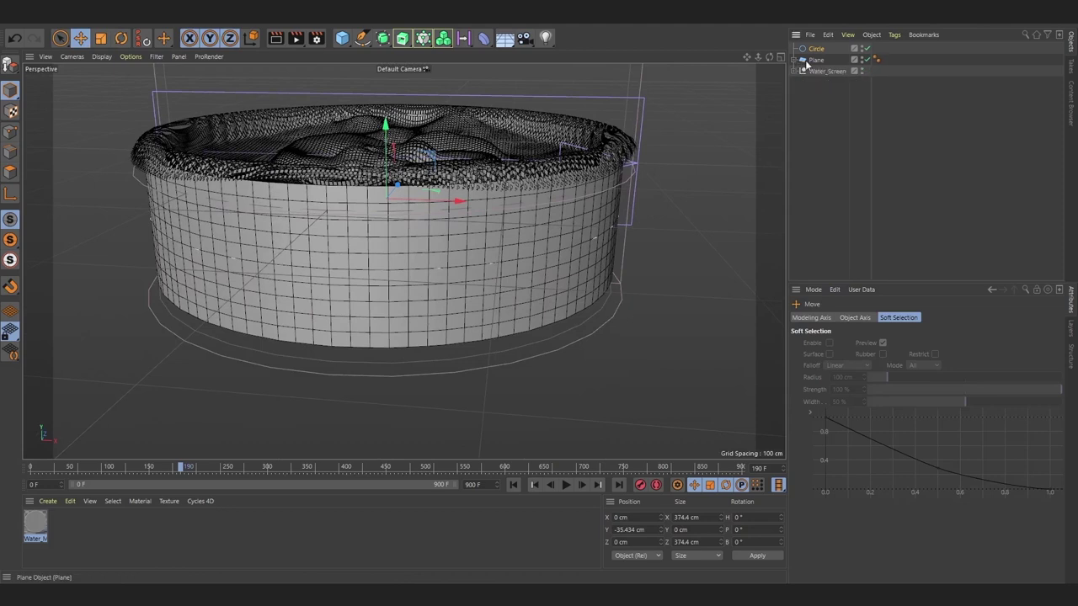
pyautogui.click(808, 61)
pyautogui.write('Base')
pyautogui.press('Return')
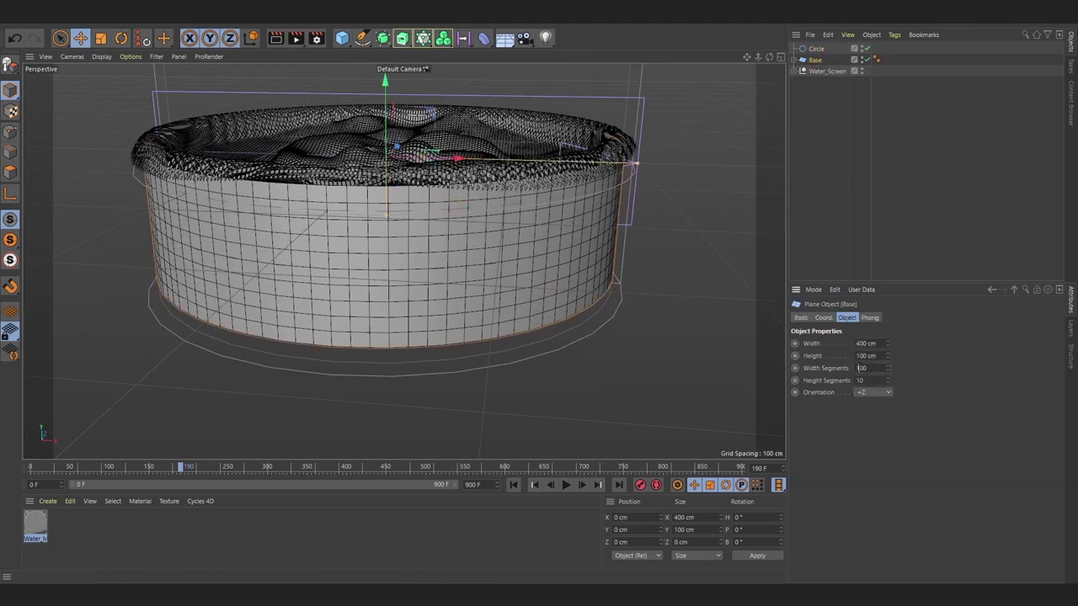
pyautogui.write('200')
pyautogui.press('Return')
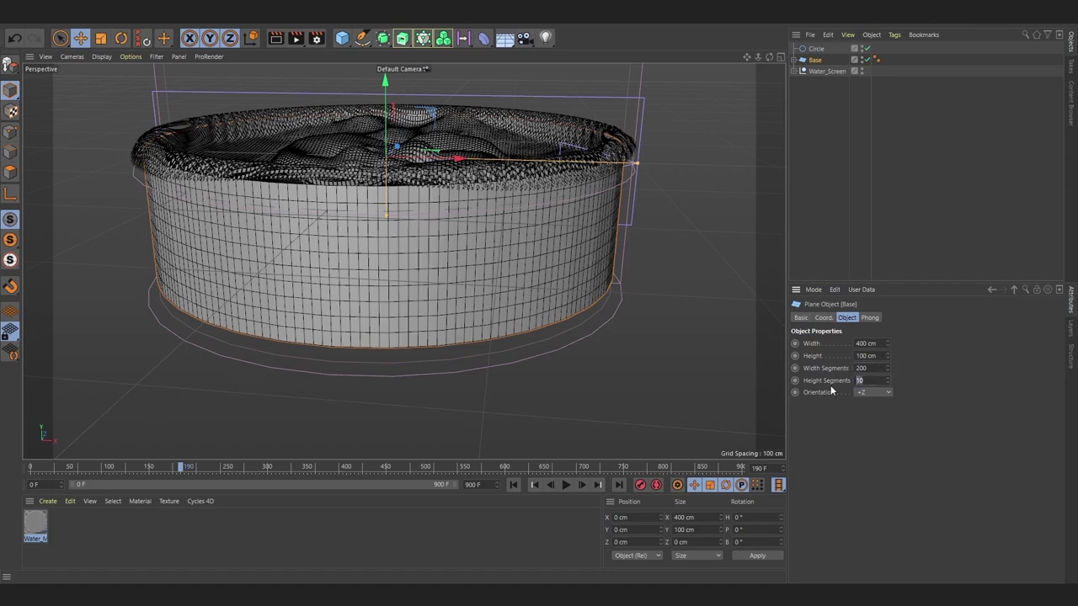
pyautogui.write('20')
pyautogui.press('Return')
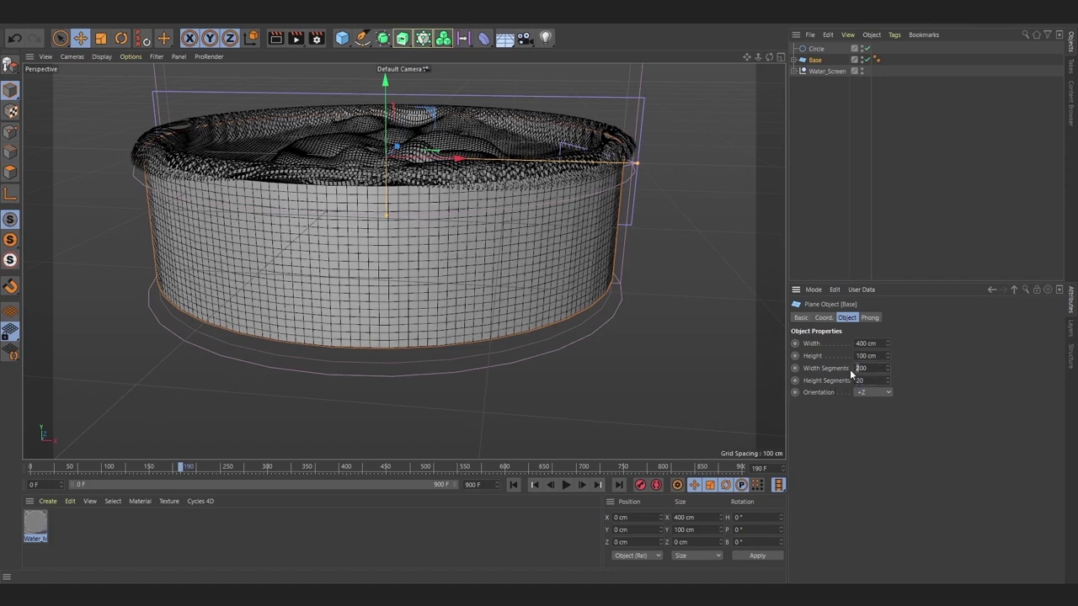
pyautogui.write('300')
pyautogui.press('Return')
pyautogui.write('30')
pyautogui.press('Return')
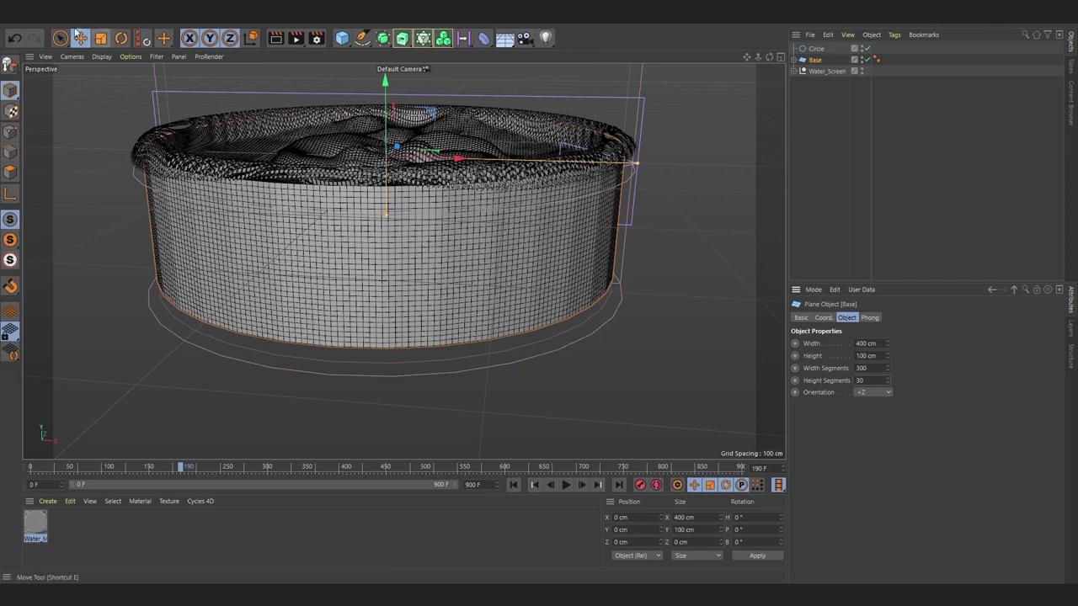
# Step: Create a new null named Base and nest the Base plane under it
pyautogui.press('n')
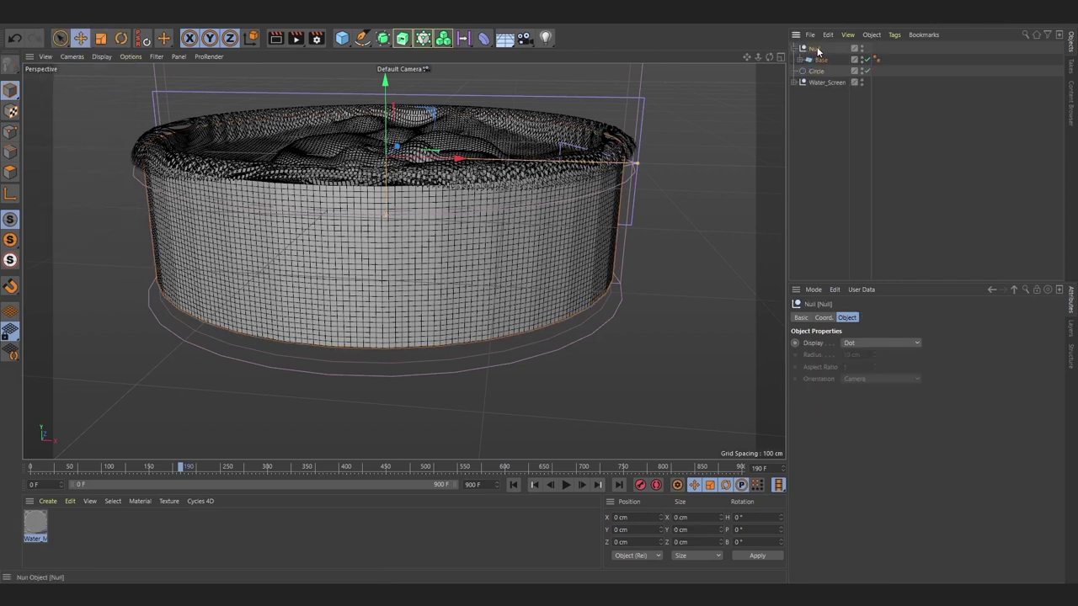
pyautogui.moveTo(821, 52); pyautogui.dragTo(821, 49)
pyautogui.write('Base')
pyautogui.press('Return')
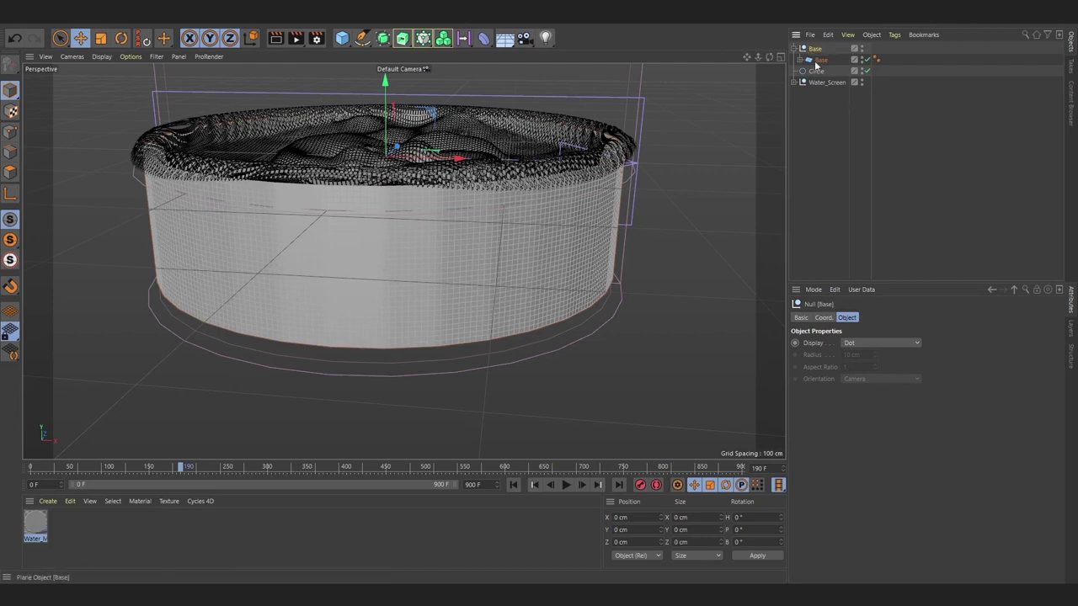
# Step: Add a PolyFX under Base and remove Plain from its effectors, leaving only Shader
pyautogui.click(223, 12)
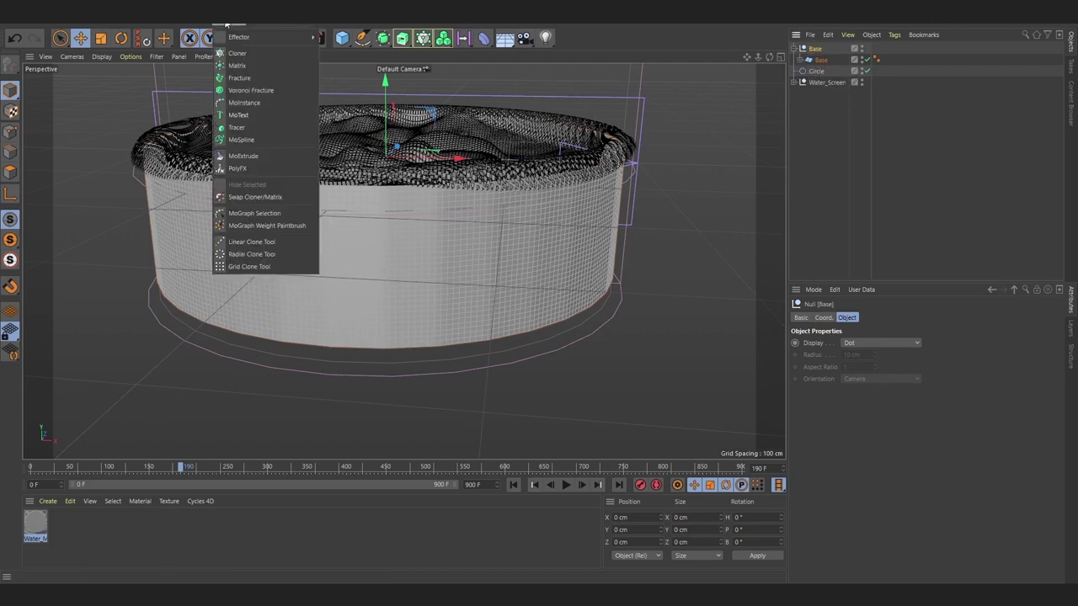
pyautogui.click(253, 159)
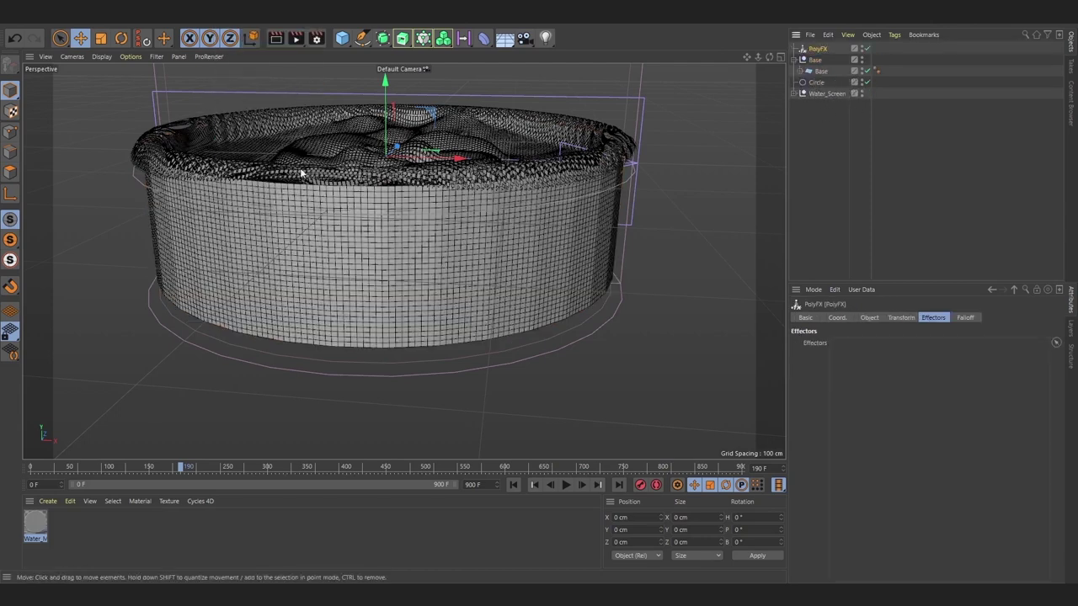
pyautogui.click(803, 101)
pyautogui.click(793, 94)
pyautogui.click(824, 61)
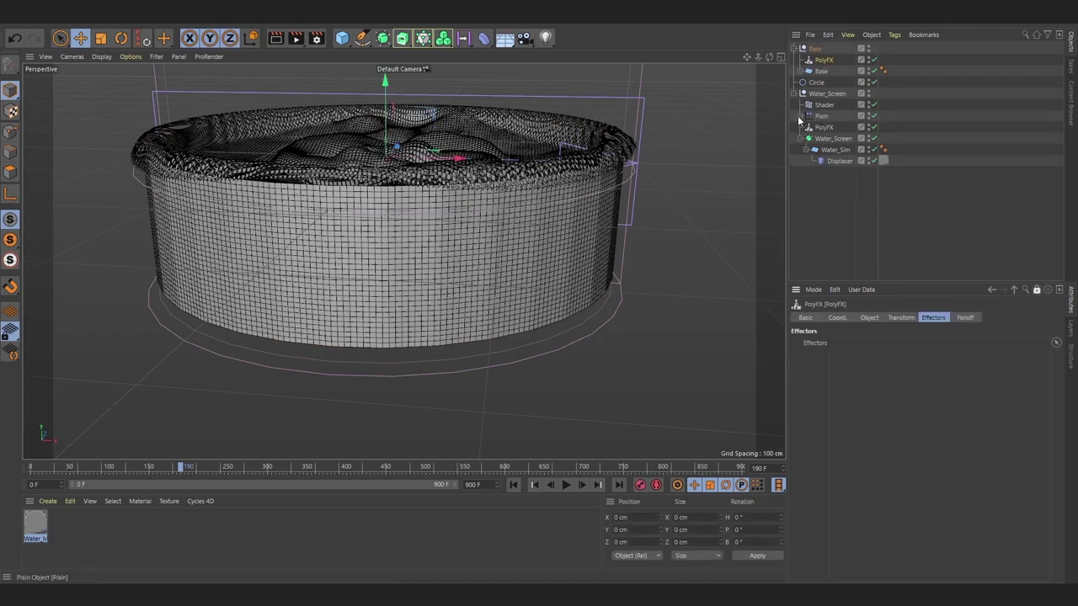
pyautogui.moveTo(872, 352); pyautogui.dragTo(859, 350)
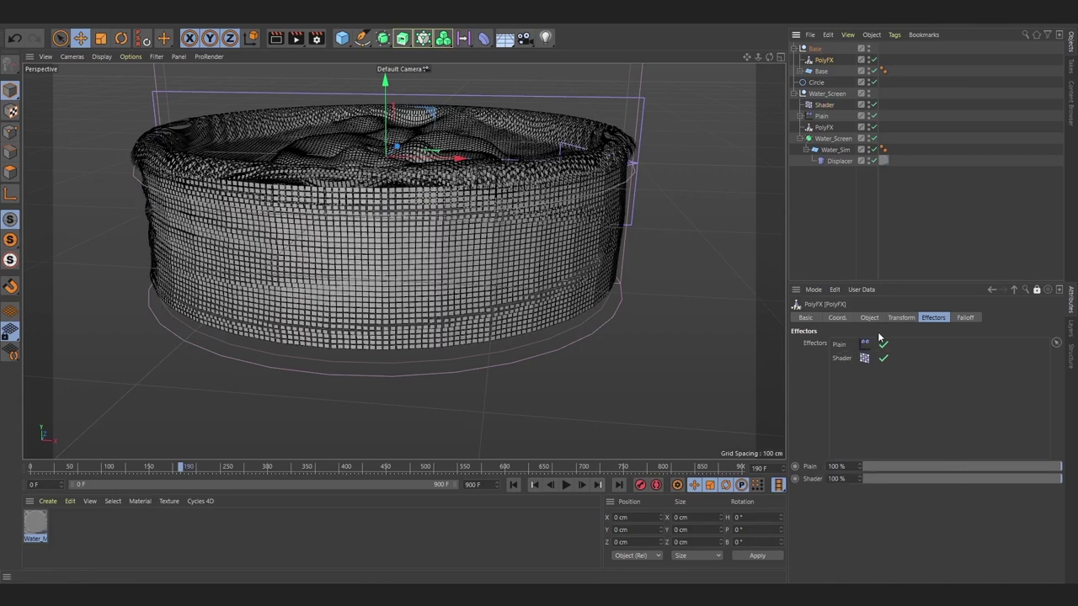
pyautogui.click(841, 346)
pyautogui.press('Delete')
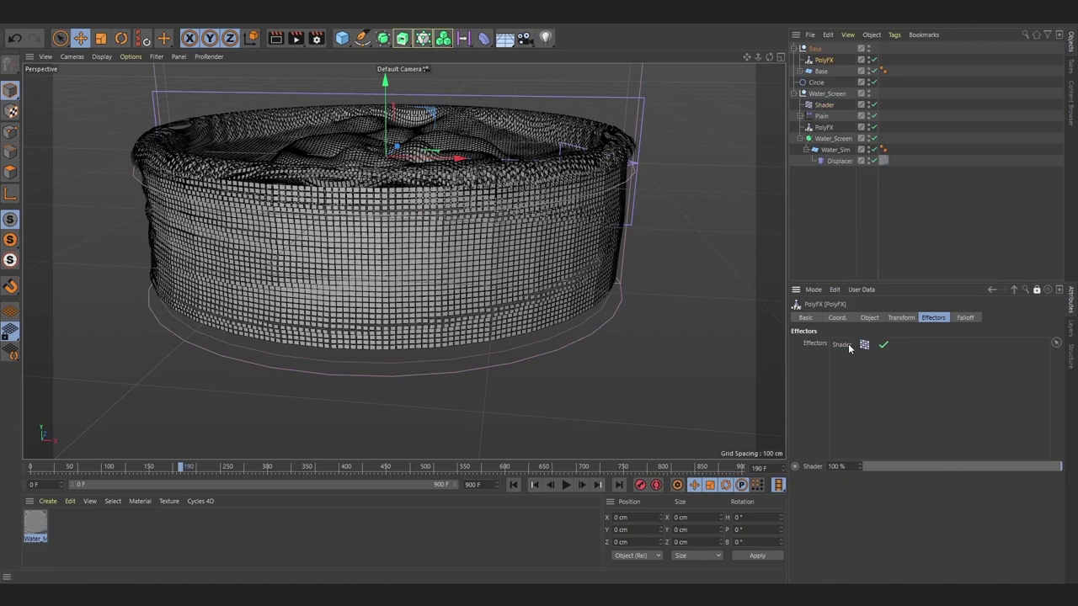
# Step: Play the rippling wall and show the Shader effector's parameters (scale -0.25, Z 5 cm)
pyautogui.click(801, 139)
pyautogui.click(566, 485)
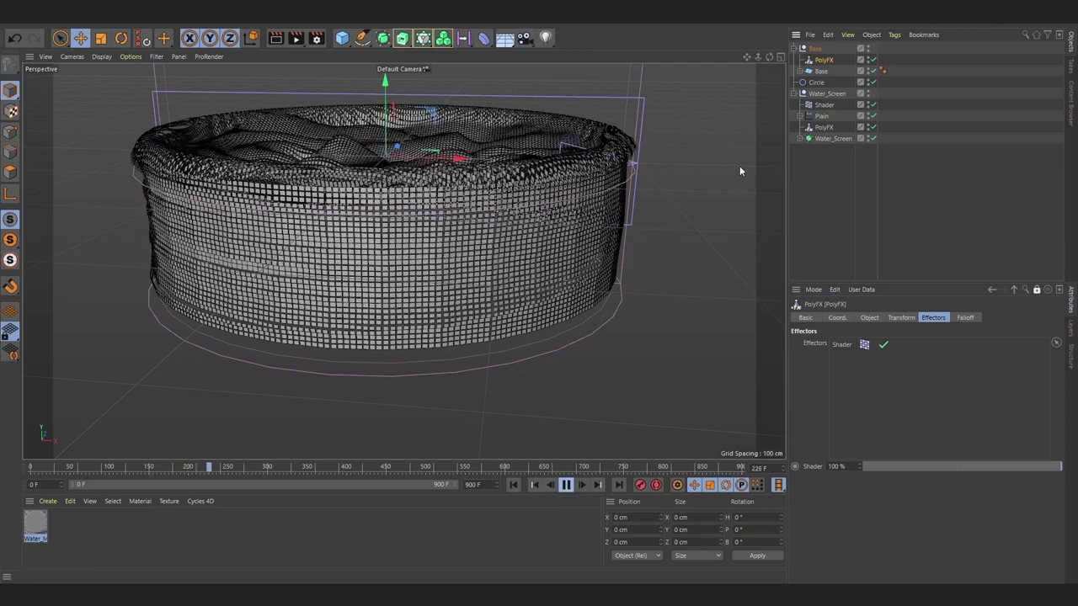
pyautogui.click(824, 105)
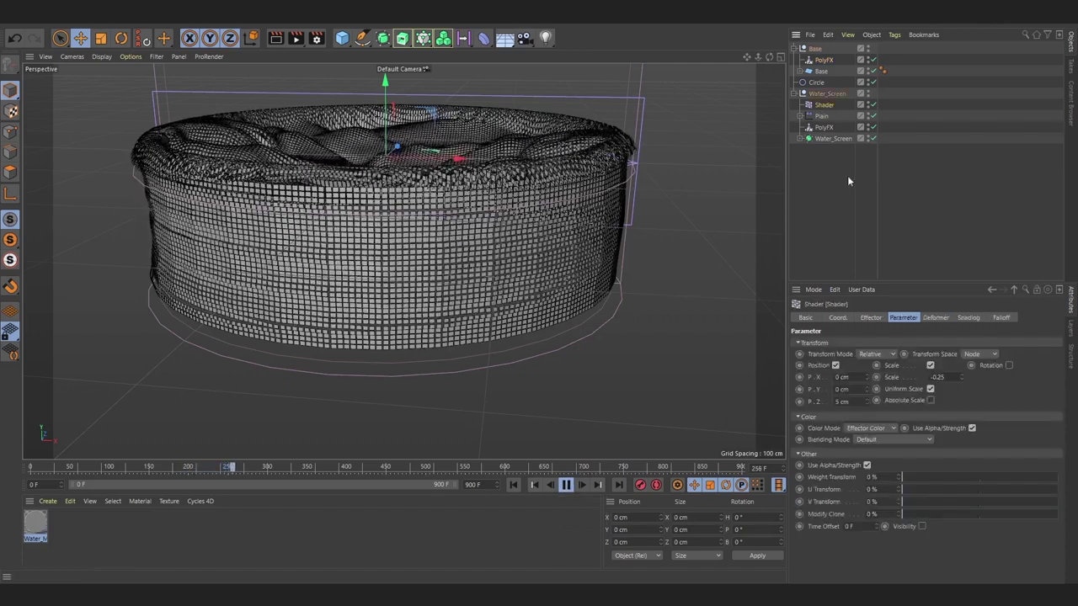
# Step: At frame 900, keyframe the Spline Wrap Offset at 300%
pyautogui.click(802, 71)
pyautogui.click(835, 82)
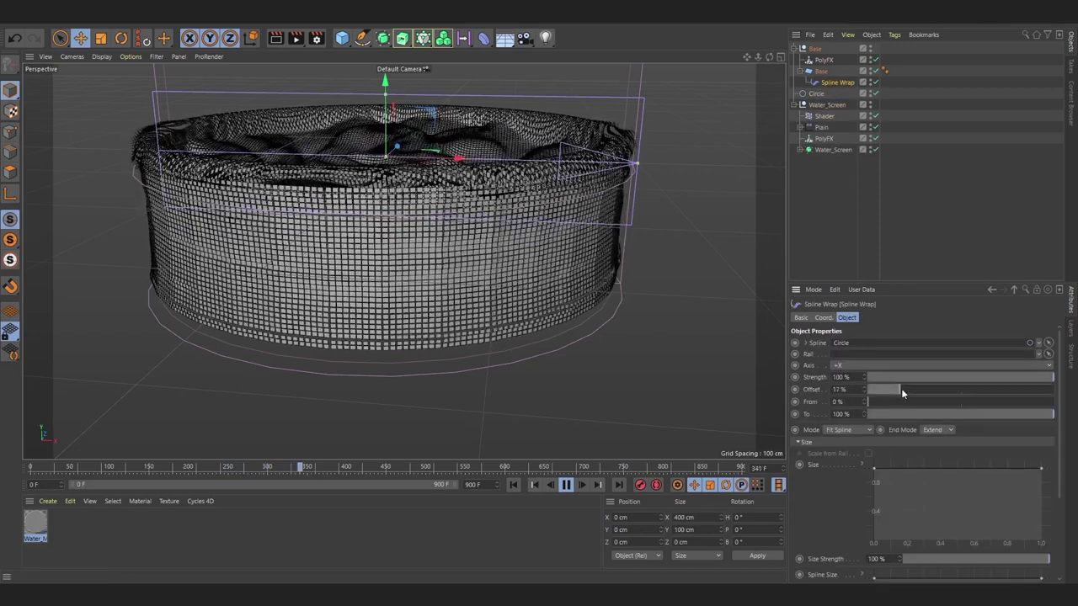
pyautogui.click(566, 485)
pyautogui.hotkey('shift', 'f')
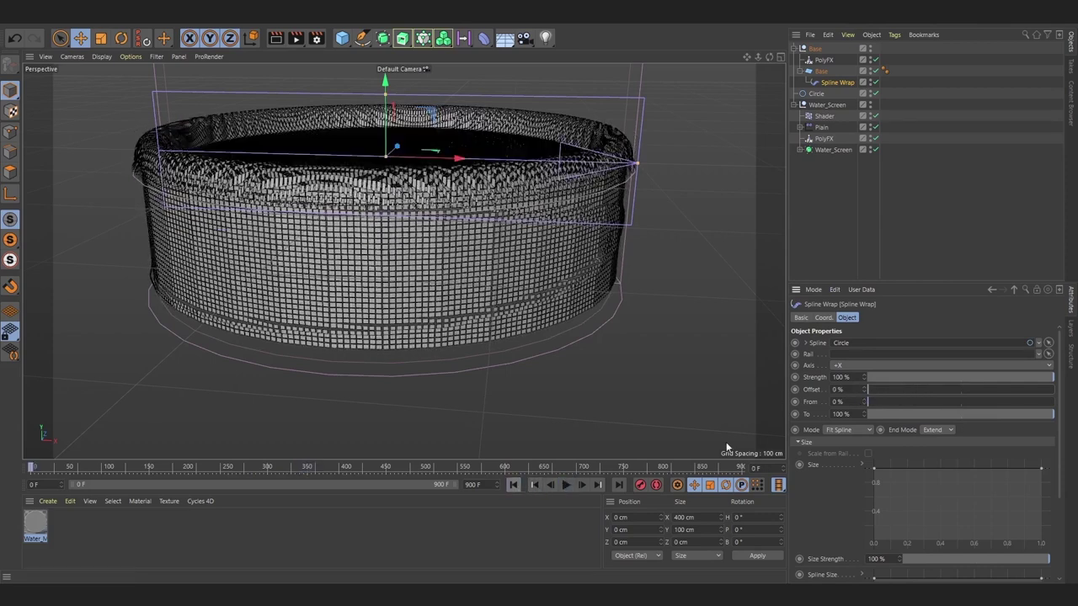
pyautogui.hotkey('shift', 'g')
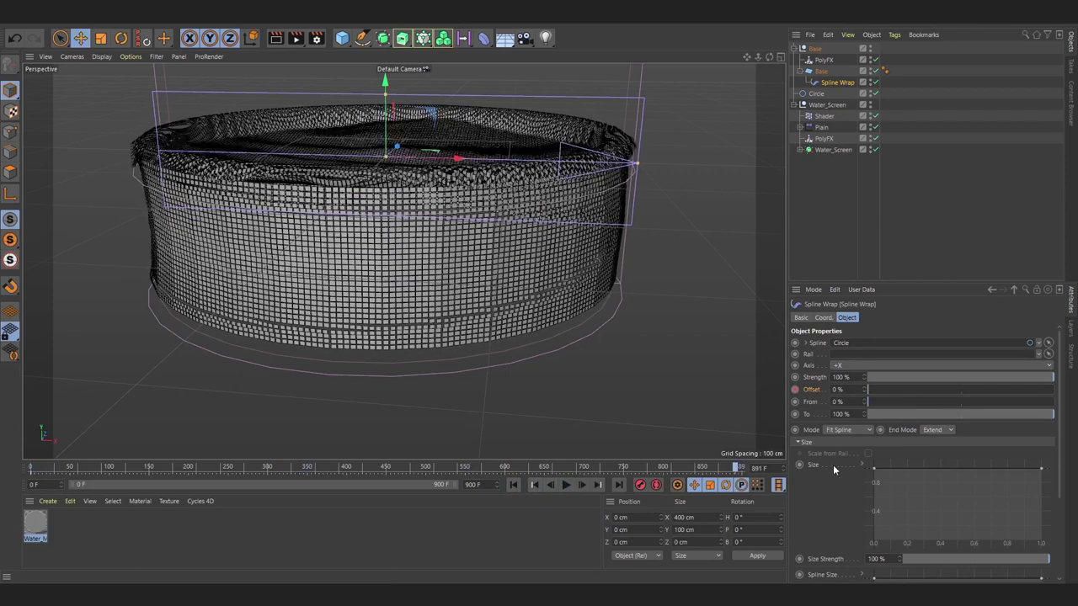
pyautogui.moveTo(874, 389); pyautogui.dragTo(1074, 390)
pyautogui.doubleClick(841, 389)
pyautogui.write('300')
pyautogui.press('Return')
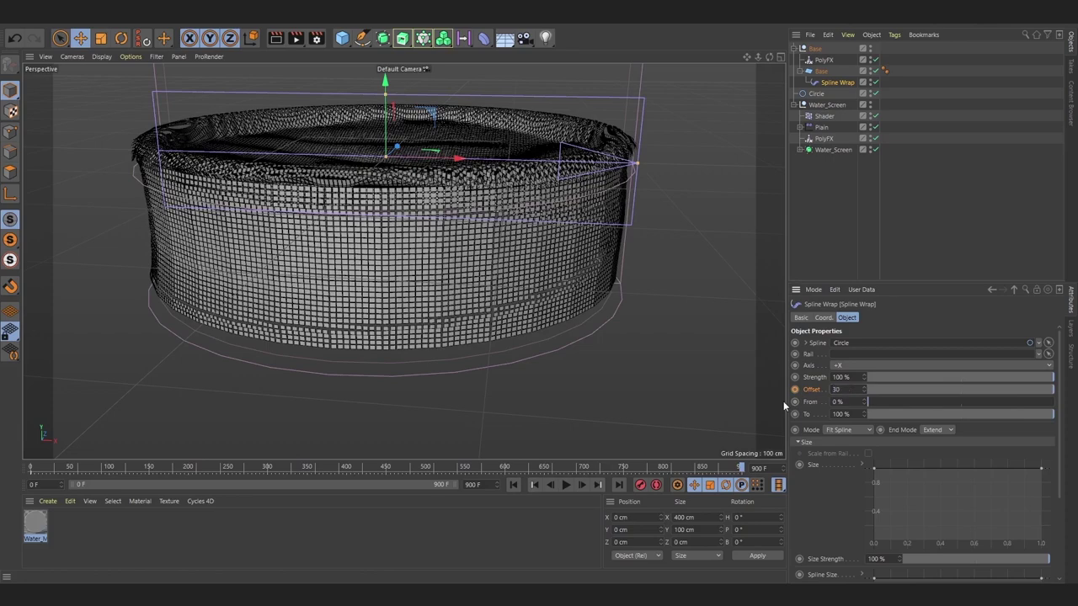
pyautogui.keyDown('ctrl'); pyautogui.click(794, 389); pyautogui.keyUp('ctrl')
# Step: Preview the animation, try Shader Z position 25 cm, then revert it to 5 cm
pyautogui.click(566, 485)
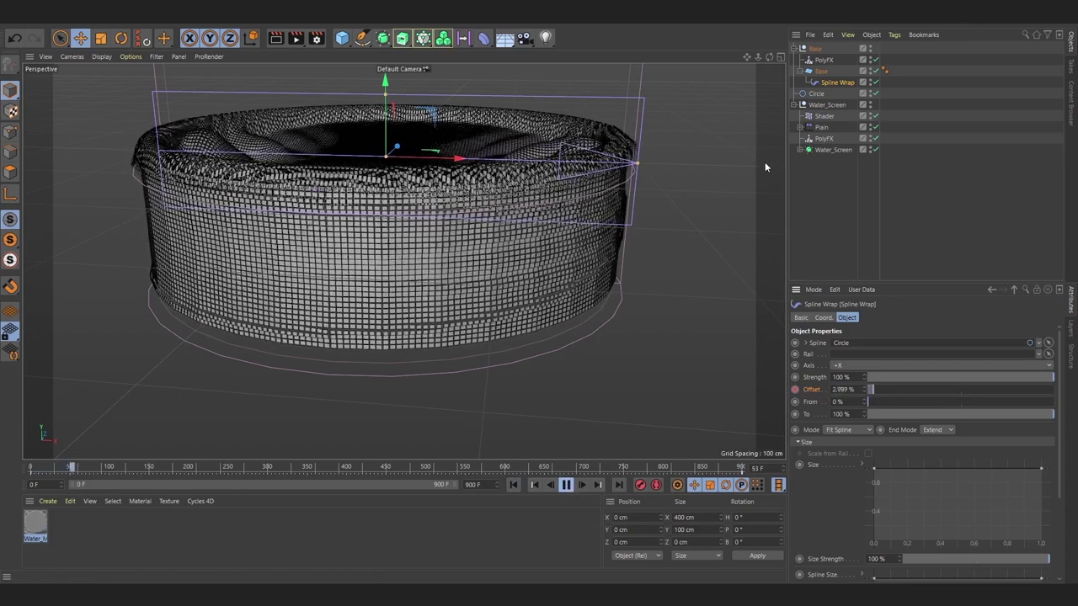
pyautogui.click(823, 115)
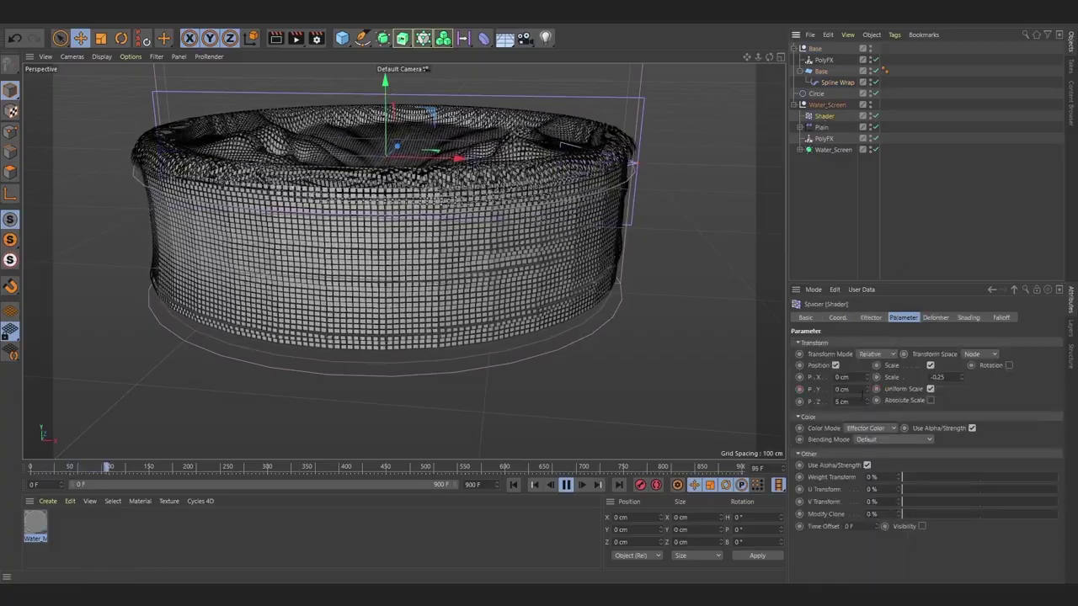
pyautogui.doubleClick(842, 400)
pyautogui.write('25')
pyautogui.press('Return')
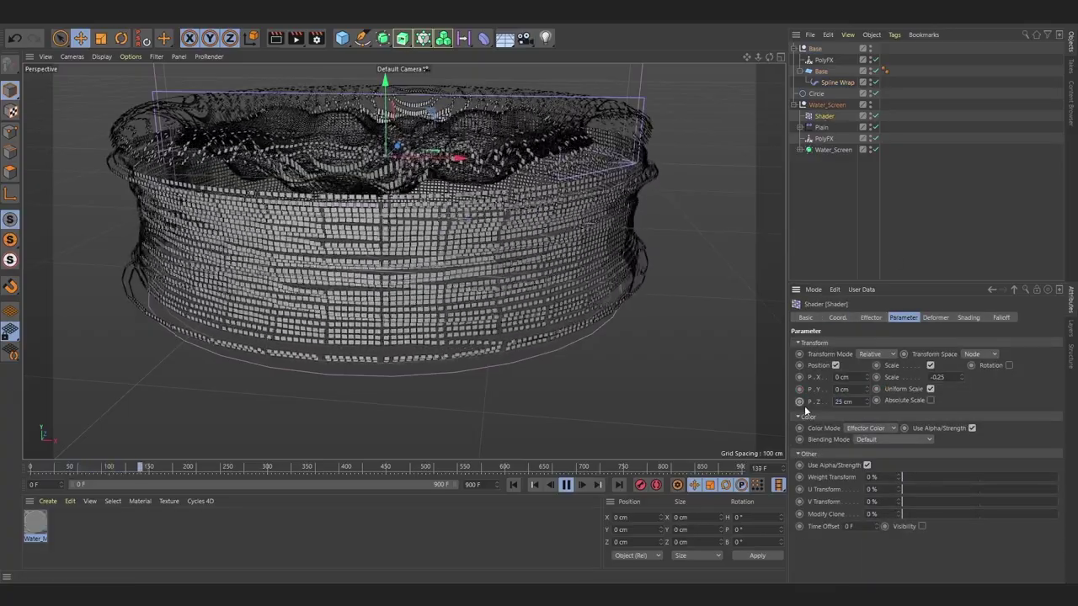
pyautogui.hotkey('ctrl', 'z')
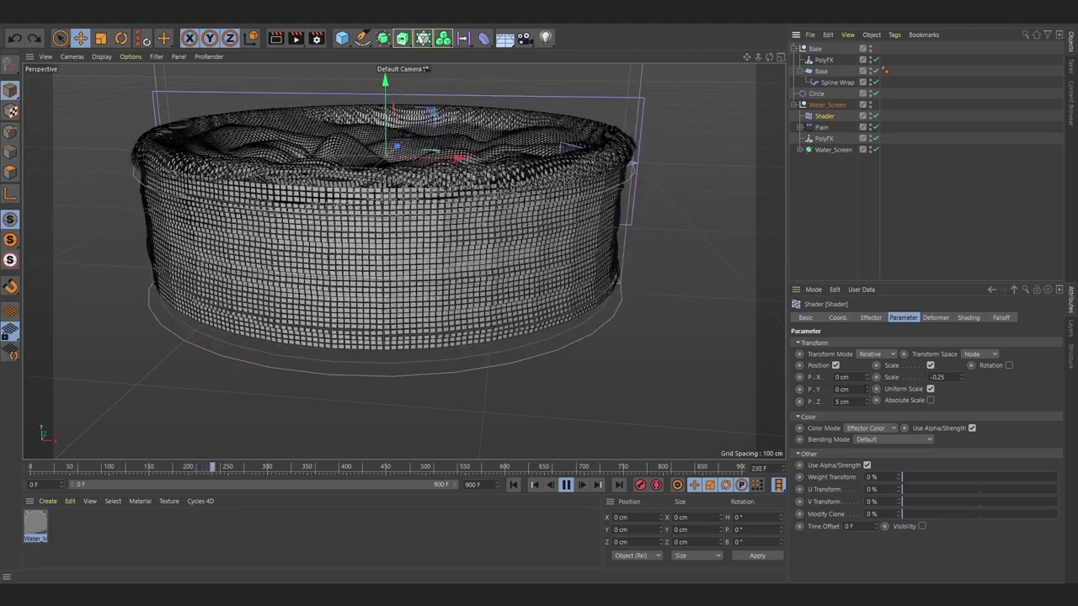
pyautogui.scroll(3, 529, 219)
pyautogui.scroll(-3, 529, 219)
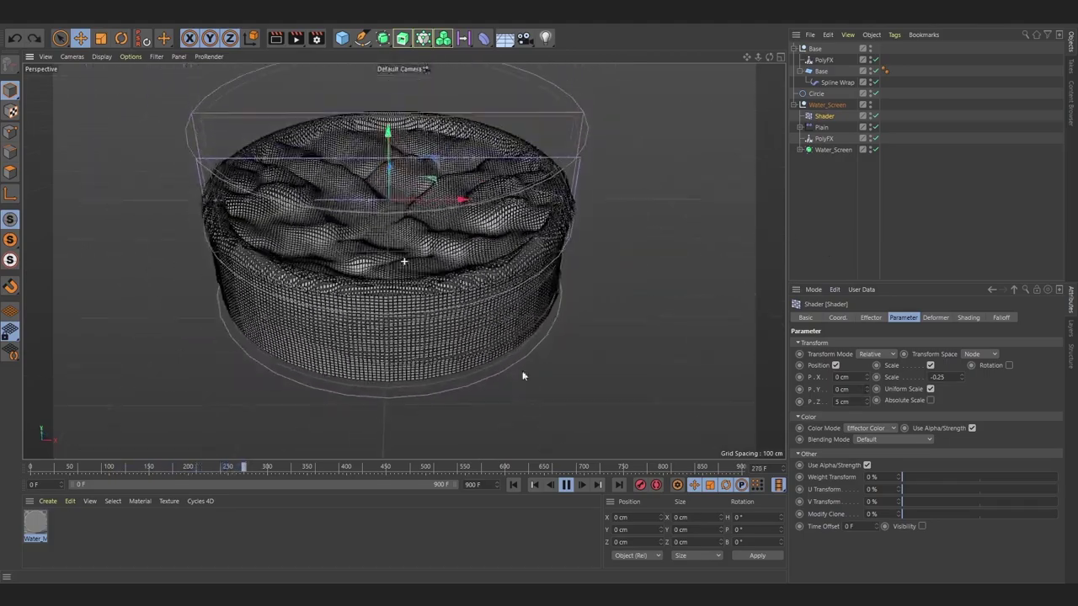
# Step: Stop playback, create the HOLO null, and put Base and Circle inside it
pyautogui.click(565, 484)
pyautogui.click(789, 187)
pyautogui.keyDown('ctrl'); pyautogui.click(792, 104); pyautogui.keyUp('ctrl')
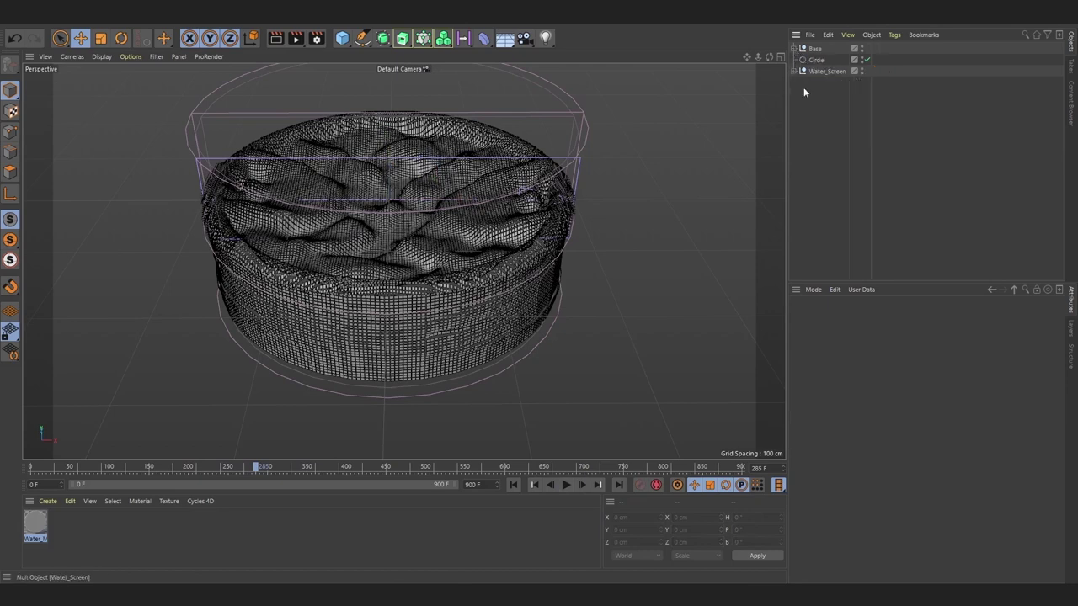
pyautogui.click(51, 24)
pyautogui.click(63, 85)
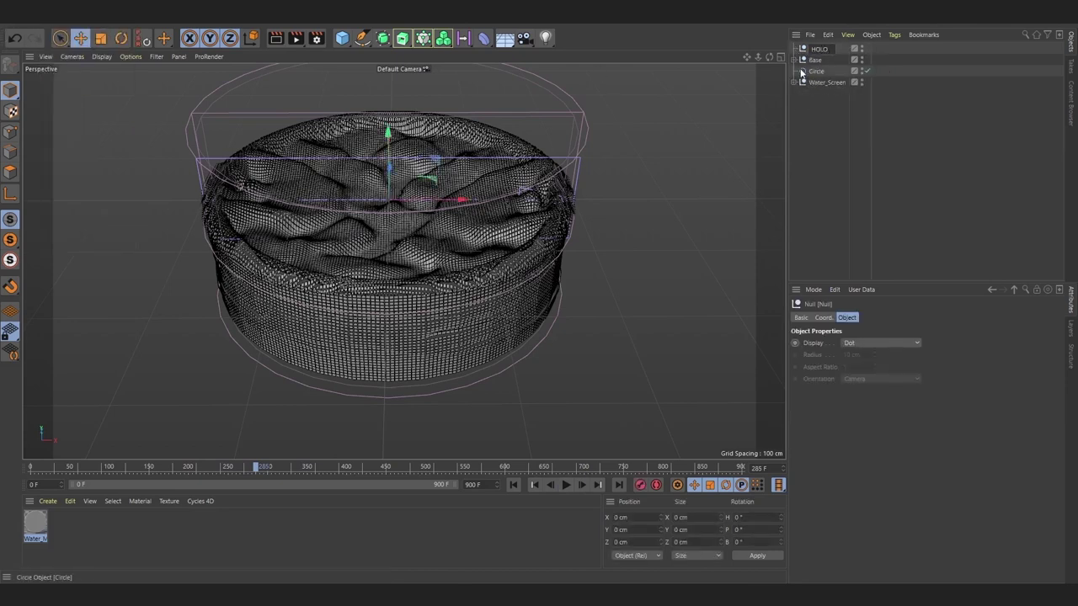
pyautogui.moveTo(812, 63); pyautogui.dragTo(812, 52)
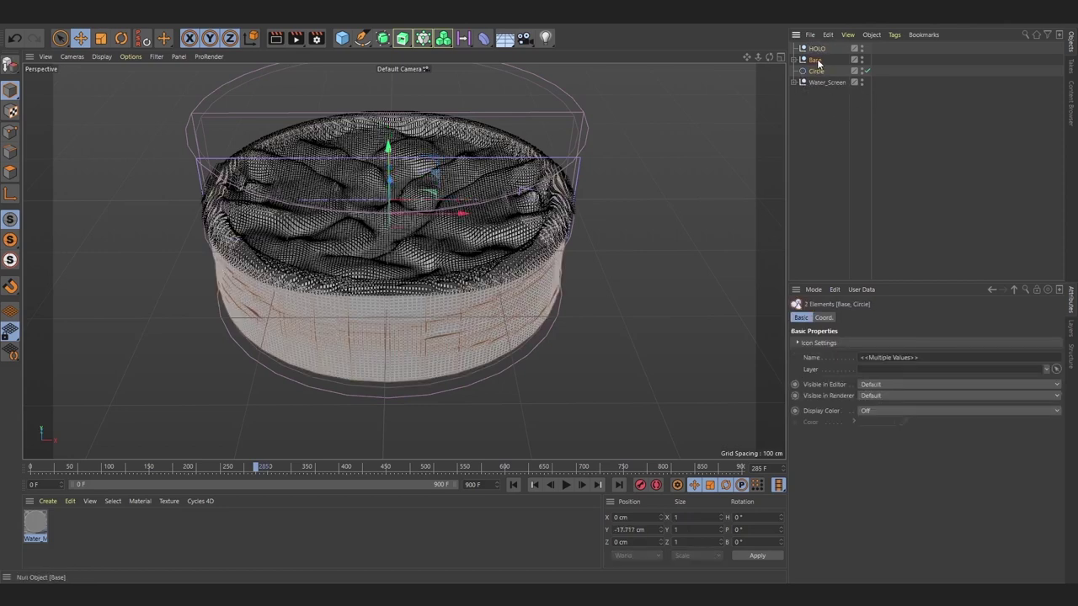
# Step: Give HOLO a light-blue Star icon, then select Water_Screen to add to the group
pyautogui.click(850, 344)
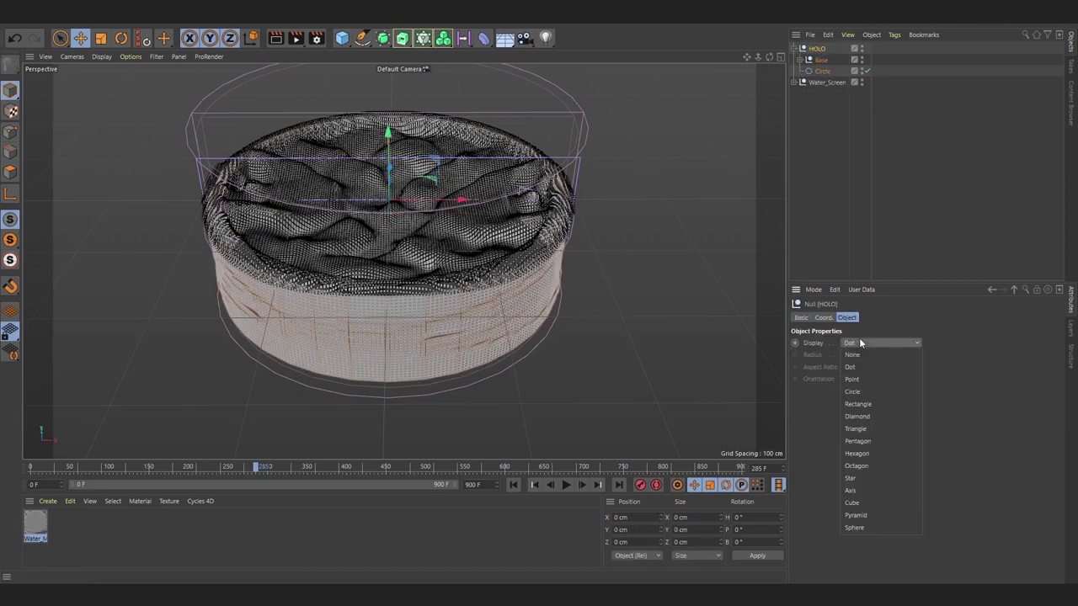
pyautogui.click(859, 337)
pyautogui.click(801, 318)
pyautogui.click(798, 343)
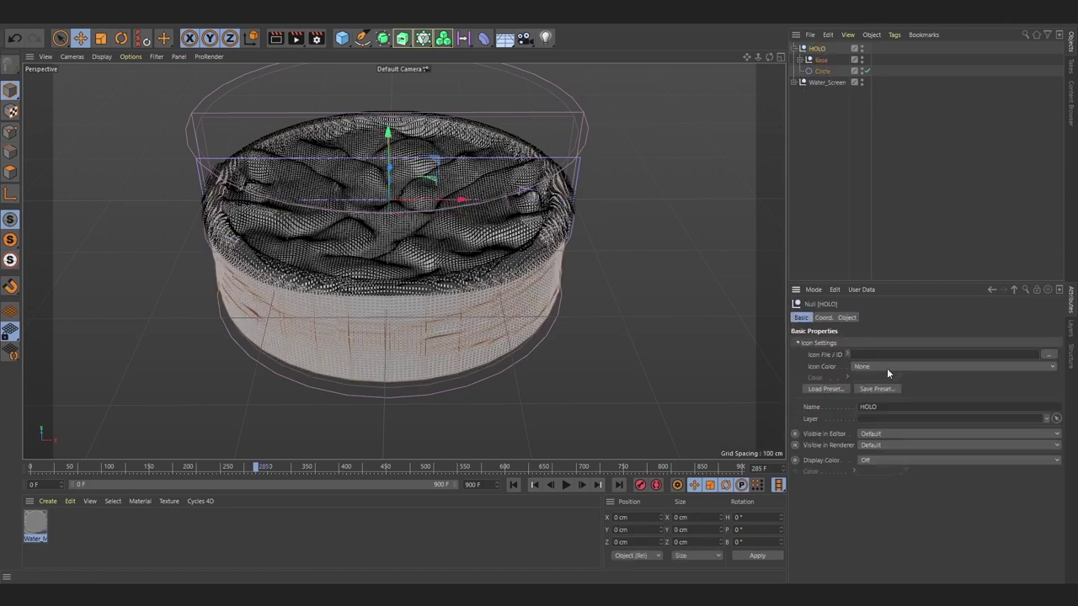
pyautogui.click(825, 389)
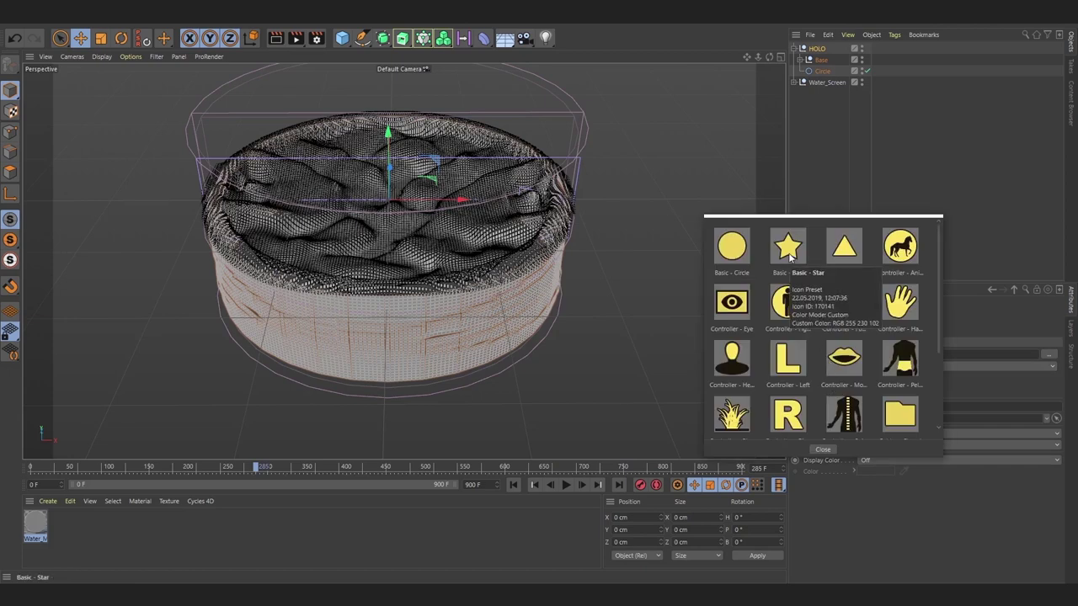
pyautogui.click(789, 256)
pyautogui.click(852, 376)
pyautogui.moveTo(826, 375); pyautogui.dragTo(901, 379)
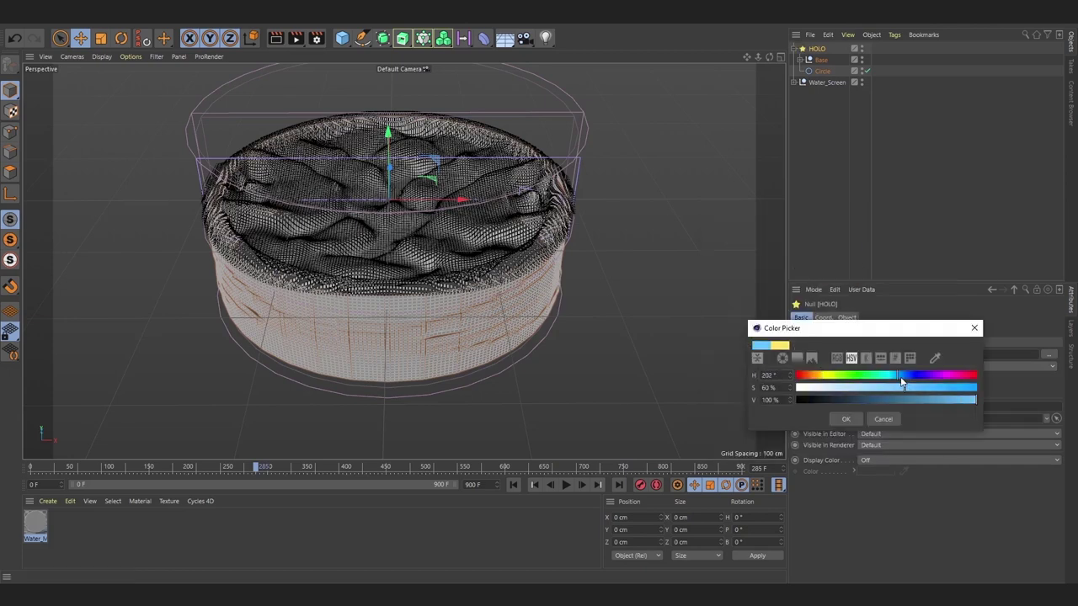
pyautogui.click(849, 419)
pyautogui.click(819, 228)
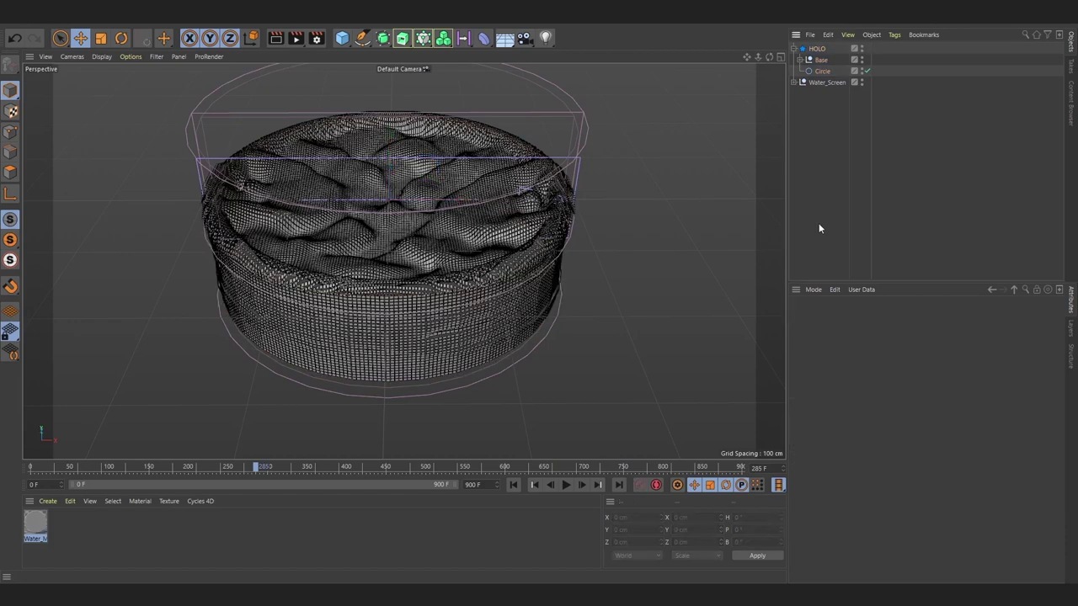
pyautogui.click(826, 81)
# Step: Add a plane below the water and scale it up to about 724 cm
pyautogui.click(805, 94)
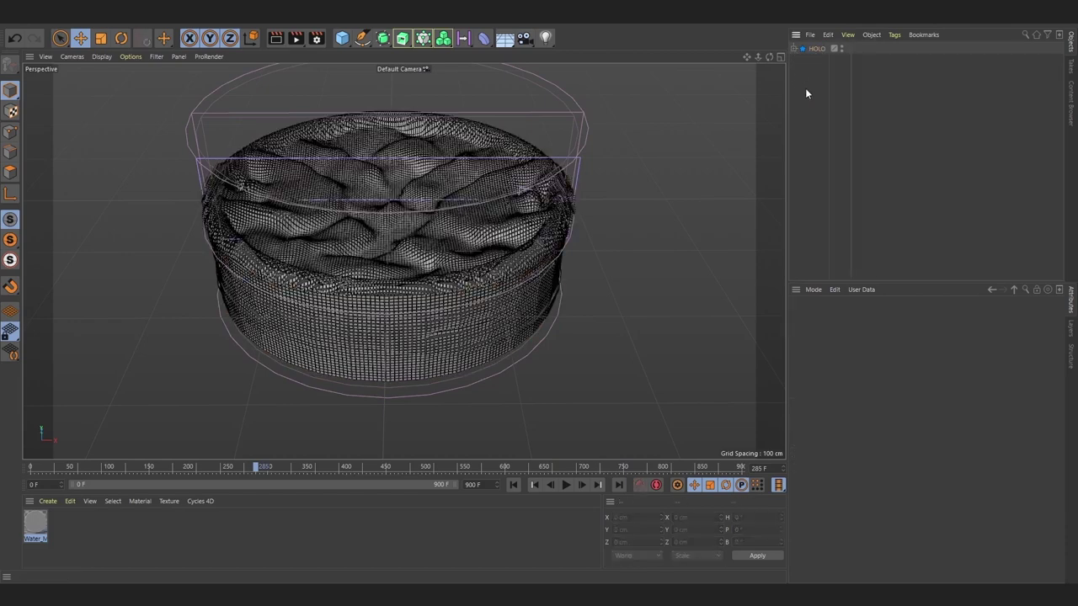
pyautogui.click(342, 38)
pyautogui.click(440, 74)
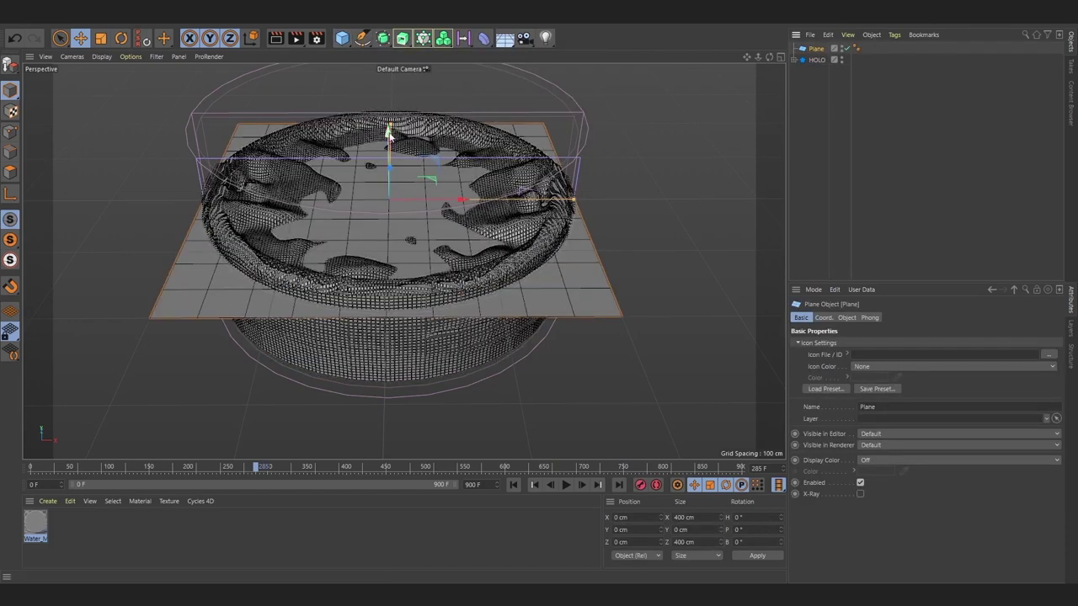
pyautogui.moveTo(389, 190); pyautogui.dragTo(389, 225)
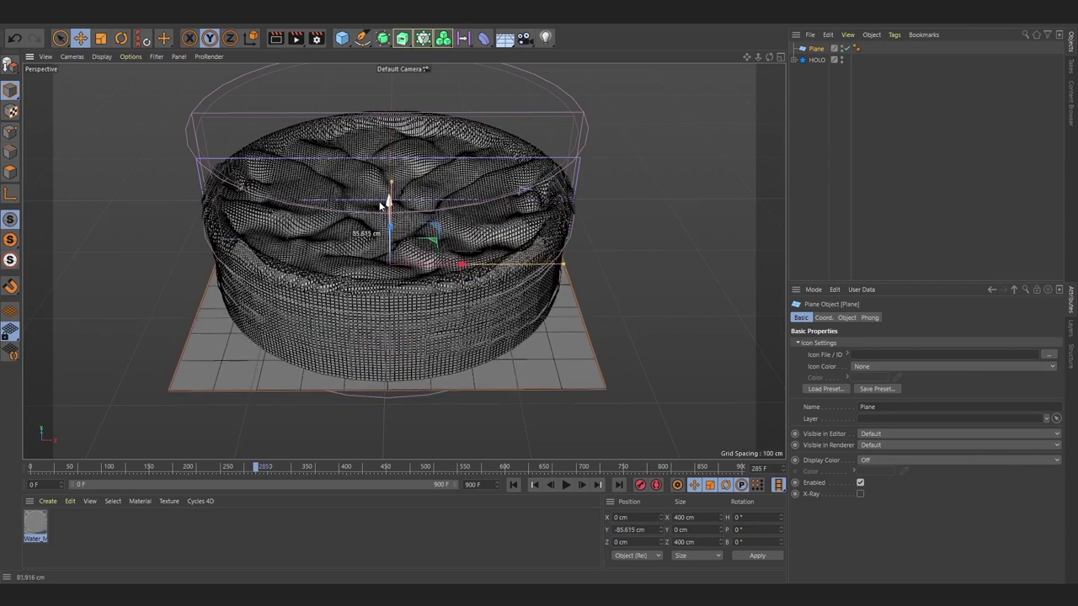
pyautogui.click(101, 38)
pyautogui.moveTo(471, 126); pyautogui.dragTo(598, 114)
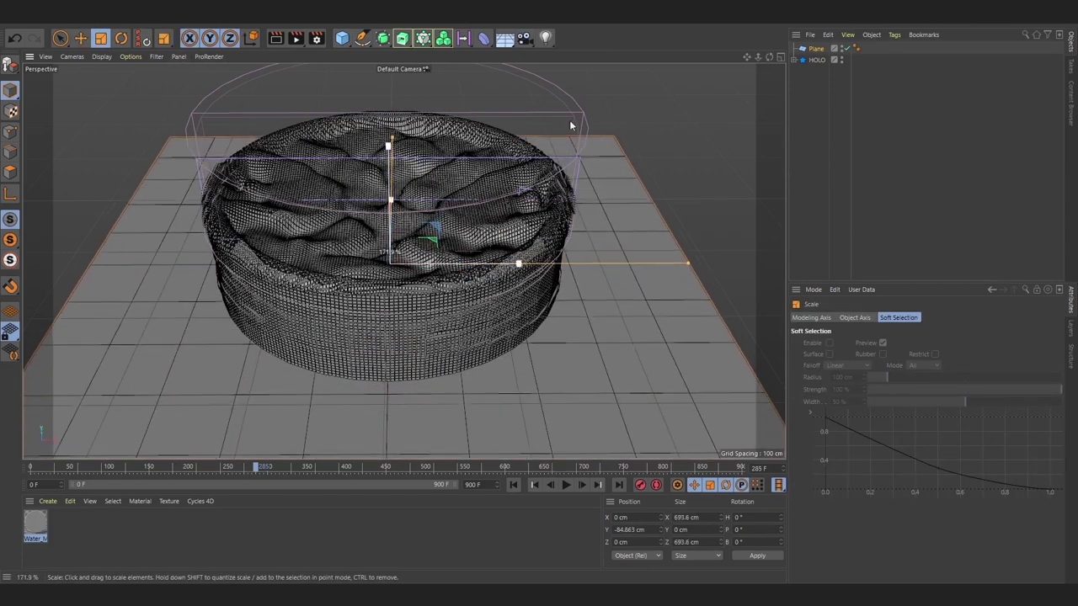
pyautogui.scroll(-5, 423, 251)
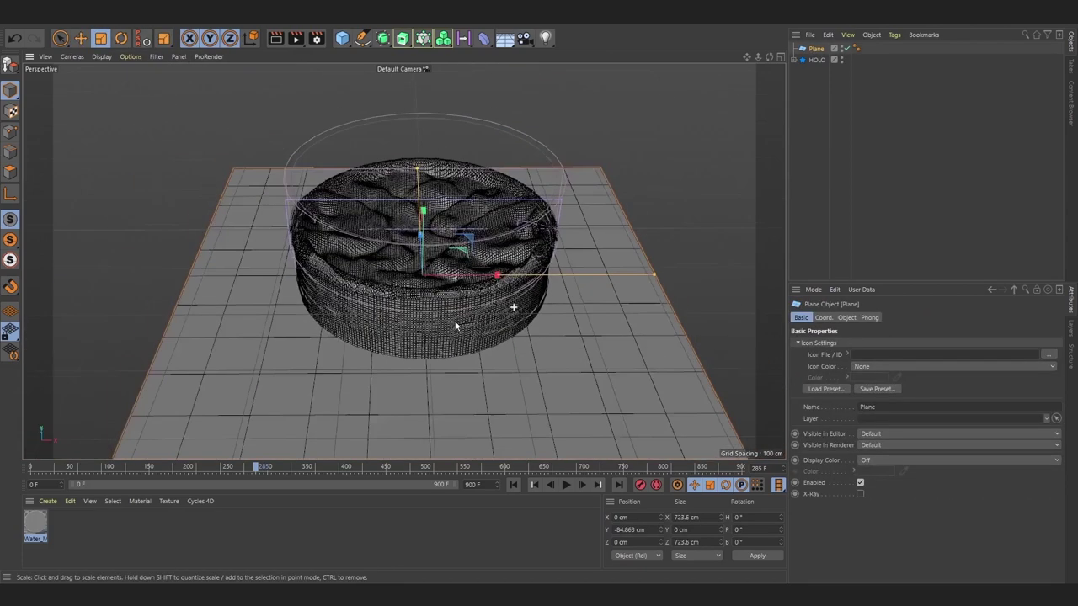
pyautogui.keyDown('alt'); pyautogui.moveTo(422, 247); pyautogui.dragTo(424, 264); pyautogui.keyUp('alt')
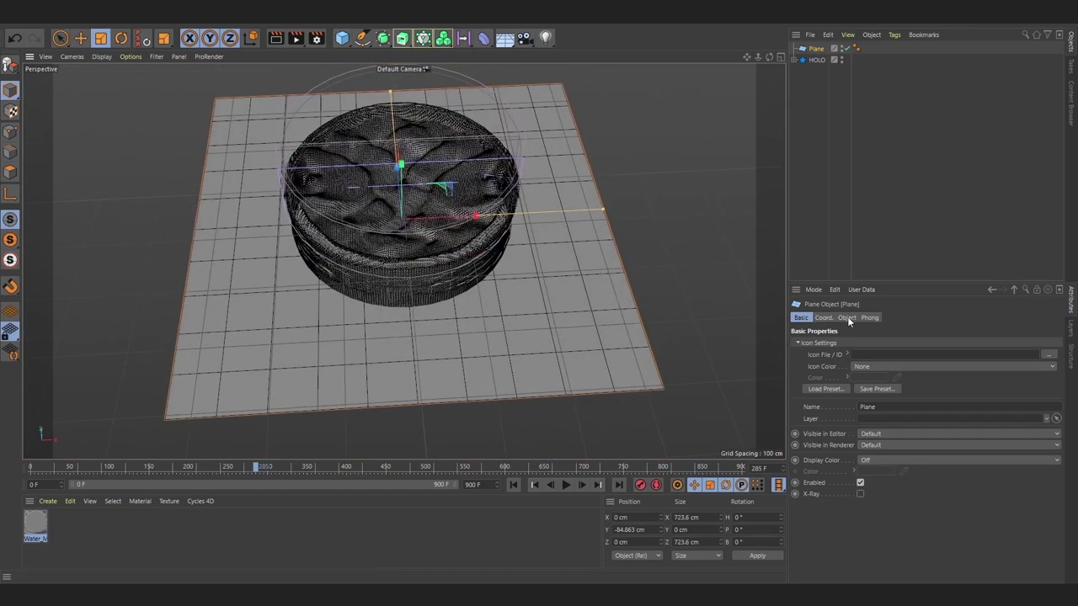
# Step: Give the plane 100 by 100 segments and move it into the HOLO group
pyautogui.click(847, 318)
pyautogui.click(859, 368)
pyautogui.write('0')
pyautogui.write('100')
pyautogui.press('Return')
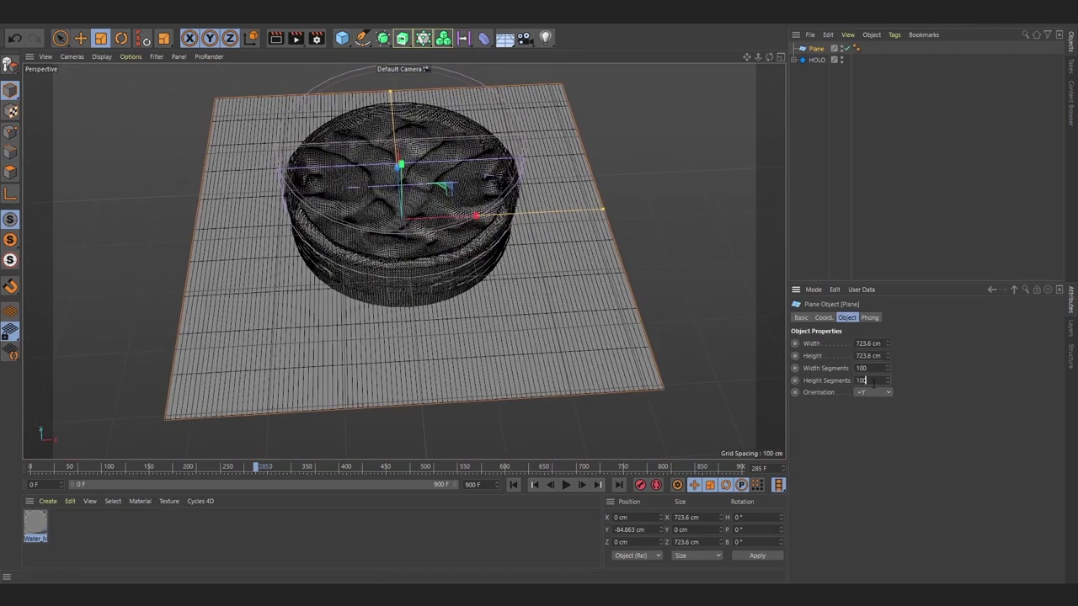
pyautogui.press('Return')
pyautogui.click(795, 59)
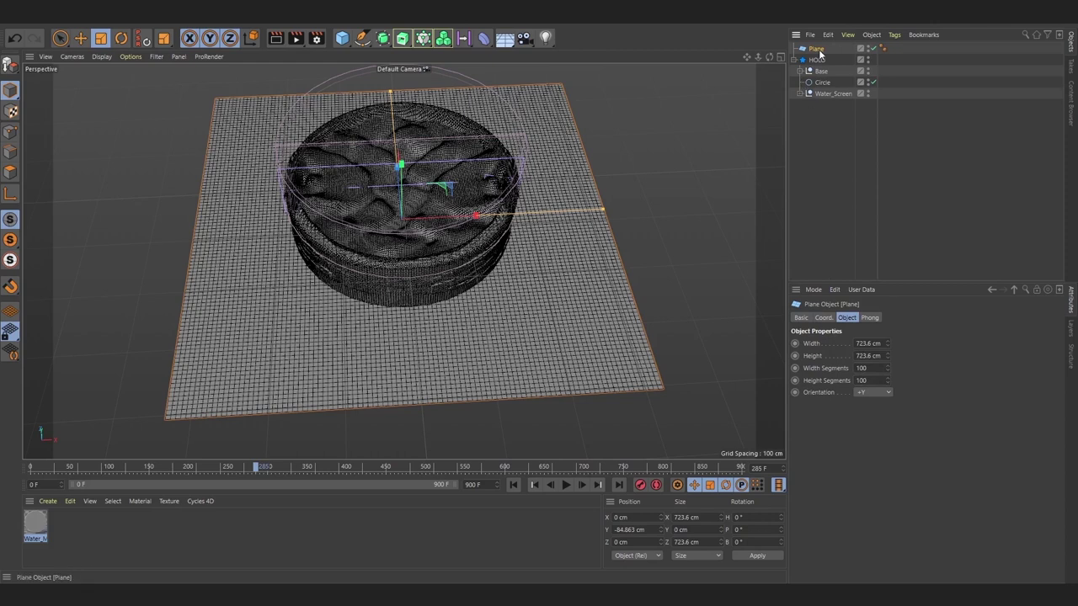
pyautogui.moveTo(829, 61); pyautogui.dragTo(824, 60)
pyautogui.click(826, 130)
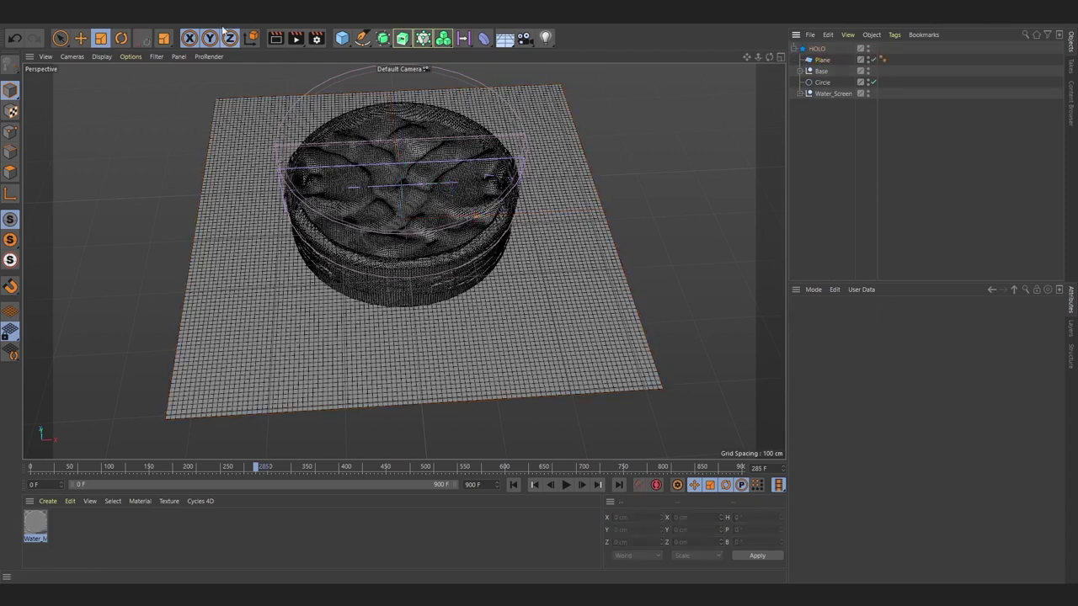
# Step: Add a PolyFX under the plane and create a Plain effector
pyautogui.click(223, 32)
pyautogui.click(244, 158)
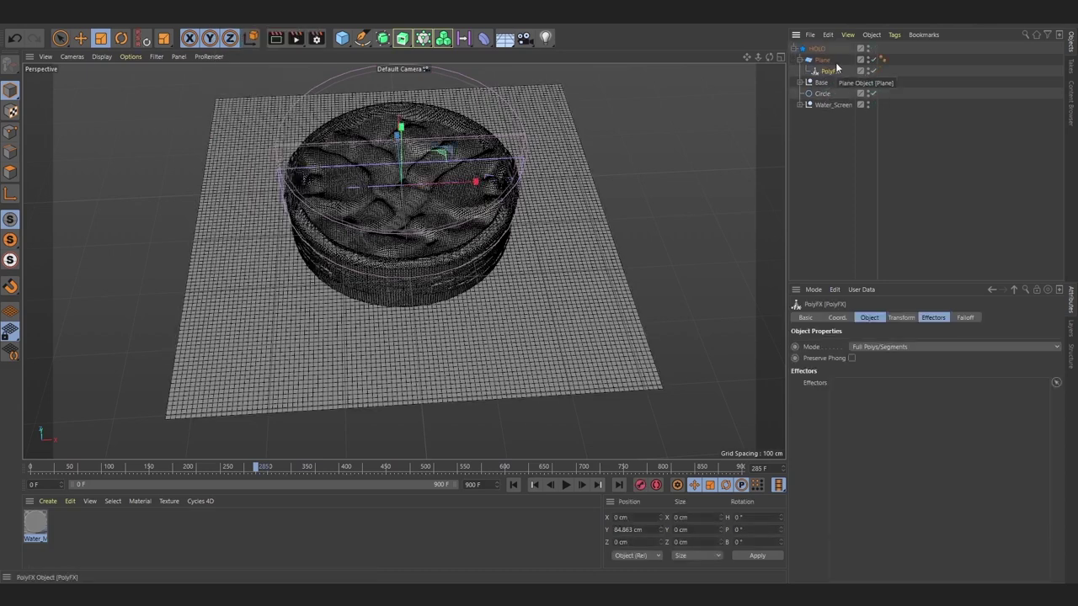
pyautogui.click(236, 25)
pyautogui.moveTo(253, 37)
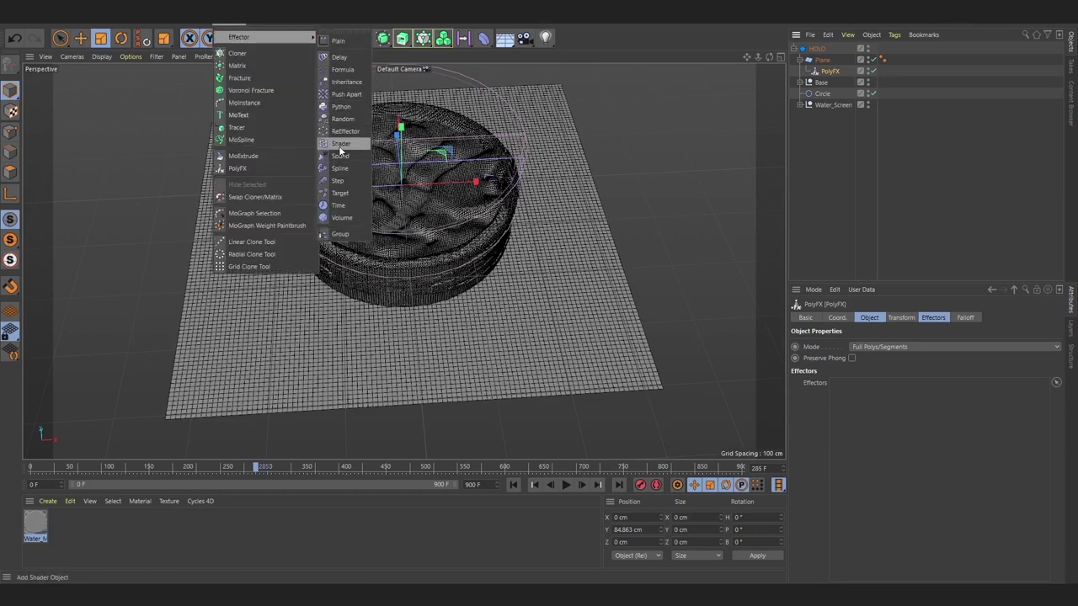
pyautogui.click(337, 40)
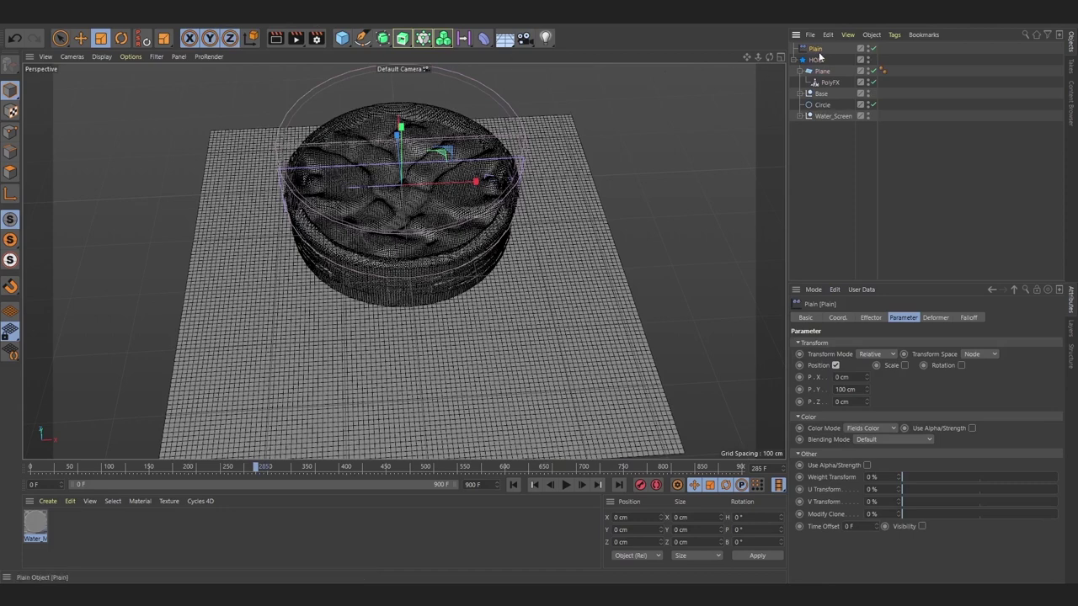
# Step: Make the Plain effector use uniform scale -1 instead of position
pyautogui.click(836, 365)
pyautogui.click(904, 365)
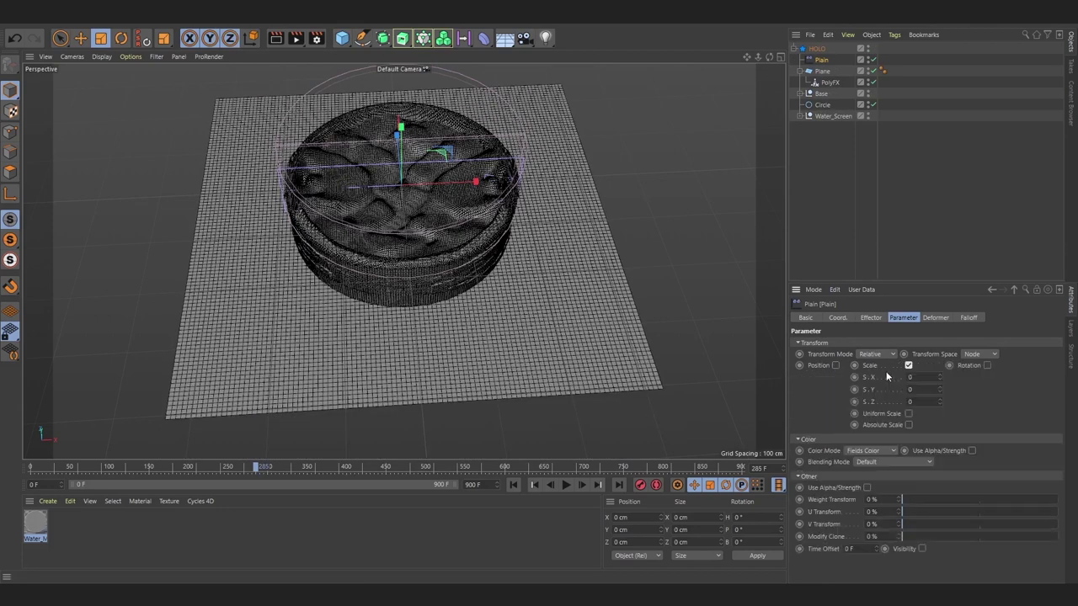
pyautogui.click(908, 413)
pyautogui.write('-1')
pyautogui.press('Return')
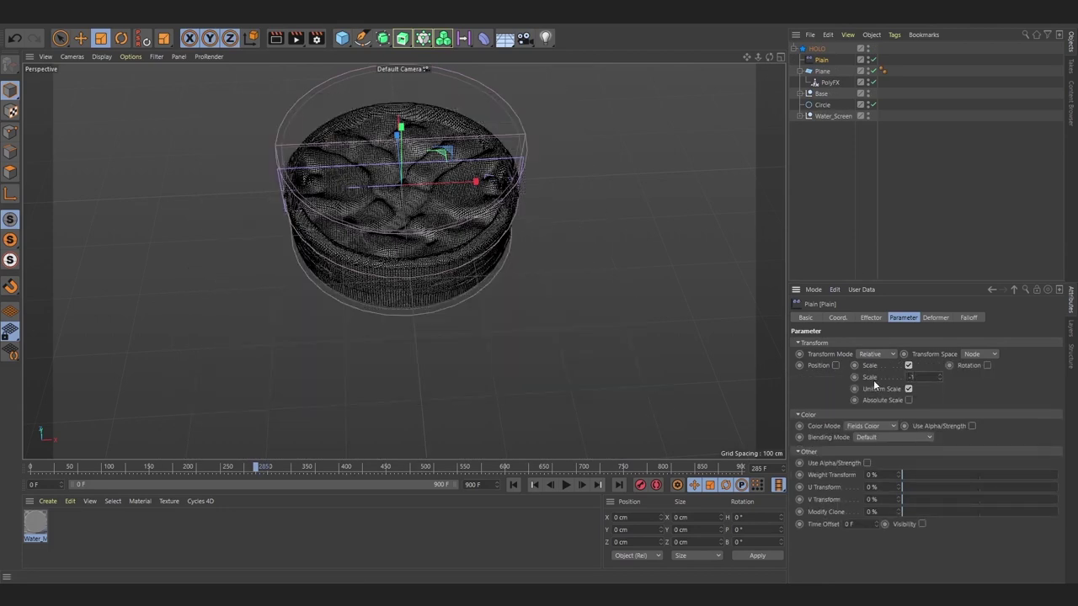
# Step: Add an enlarged Cylinder Field falloff with raised inner offset, remapped Min 100%, Max 0%
pyautogui.click(800, 71)
pyautogui.click(968, 318)
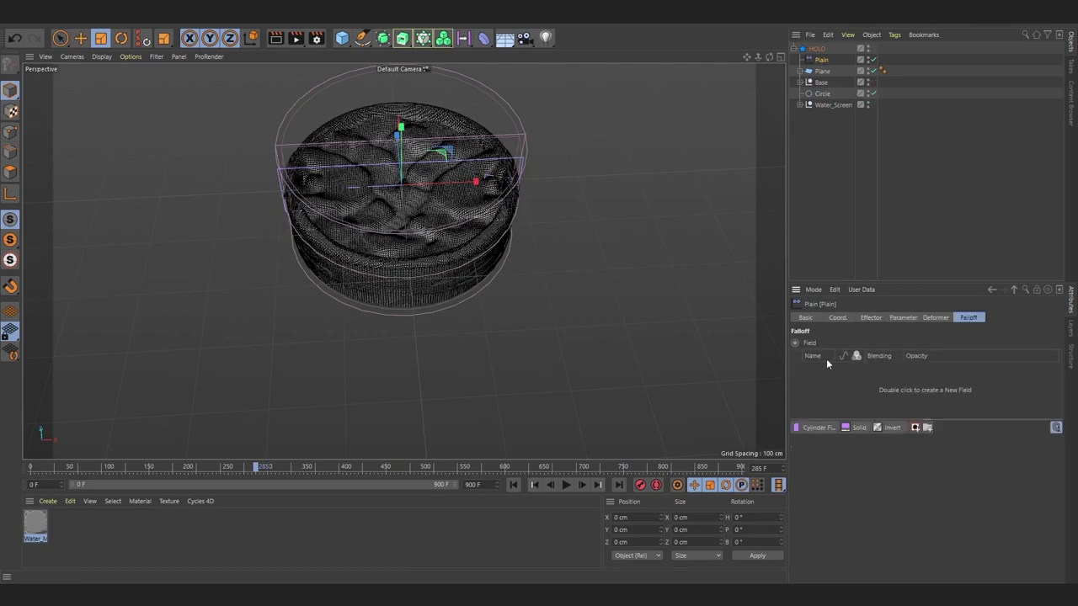
pyautogui.click(818, 428)
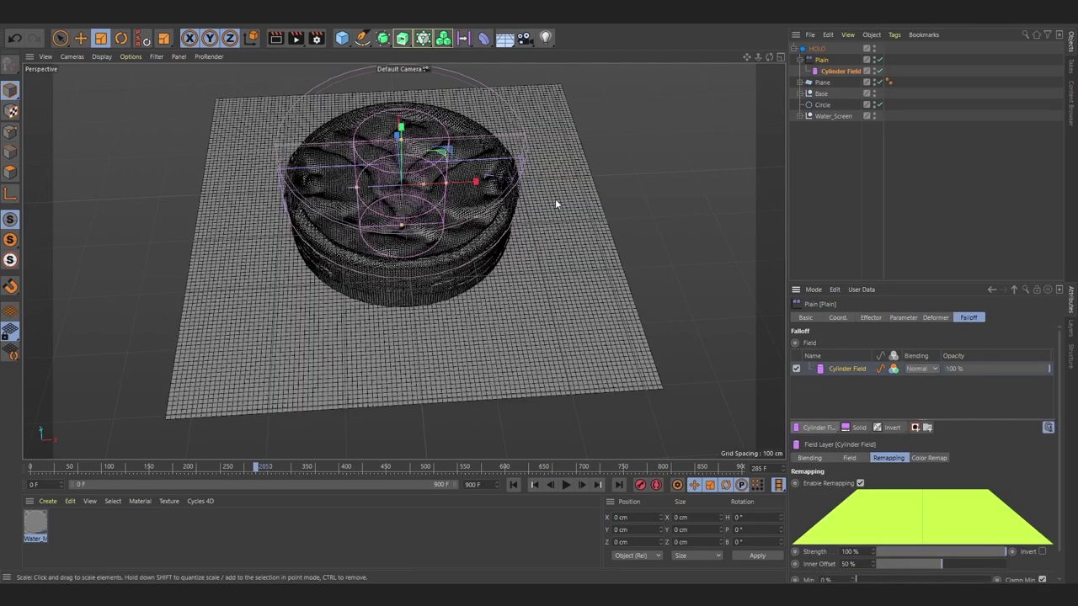
pyautogui.click(100, 38)
pyautogui.moveTo(494, 175); pyautogui.dragTo(683, 171)
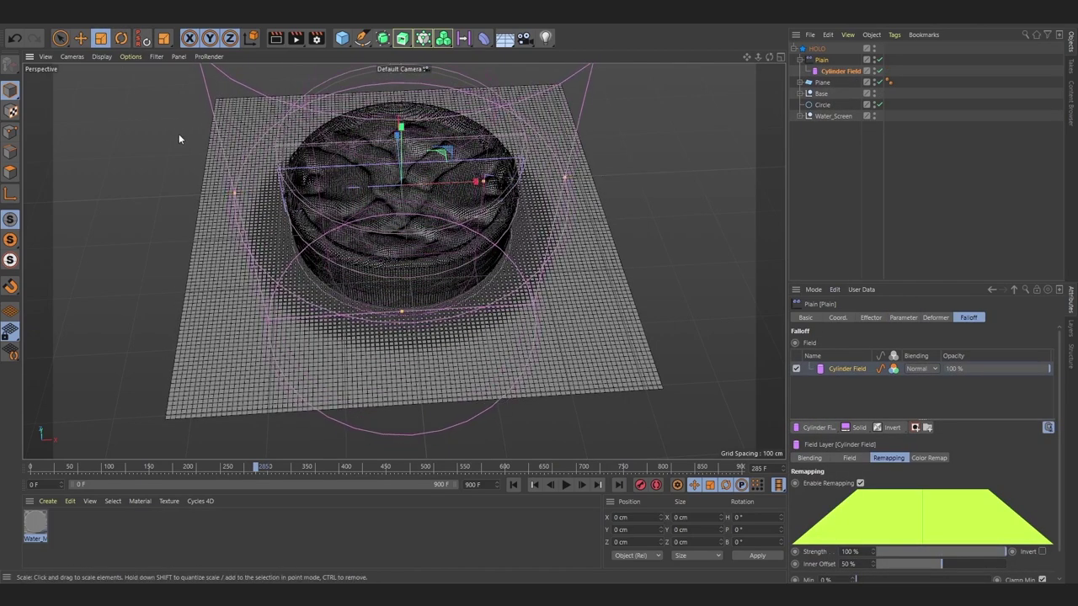
pyautogui.moveTo(565, 175); pyautogui.dragTo(553, 181)
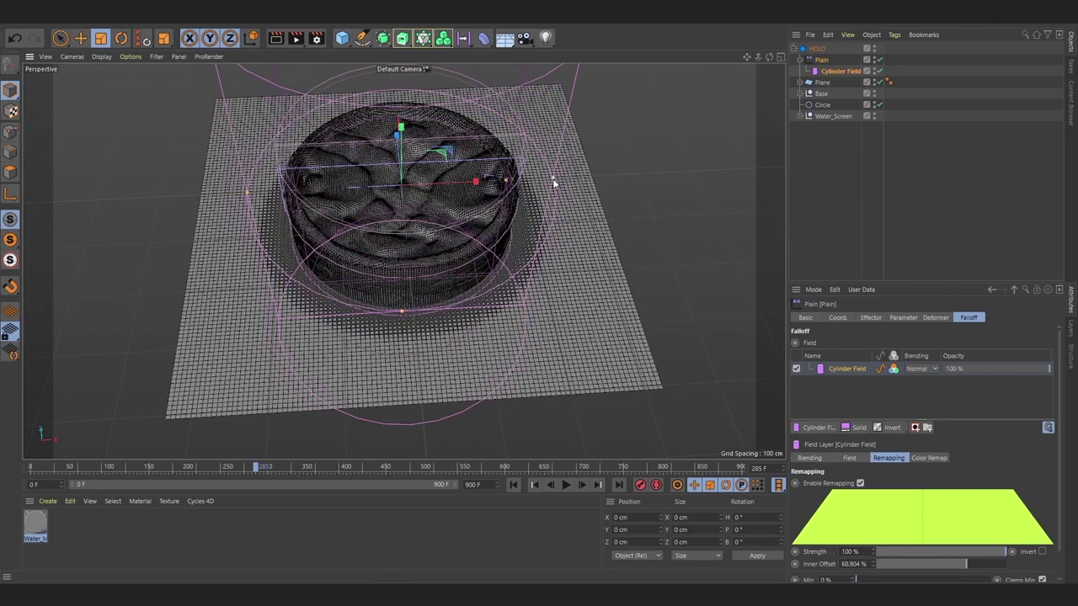
pyautogui.scroll(-2, 1056, 554)
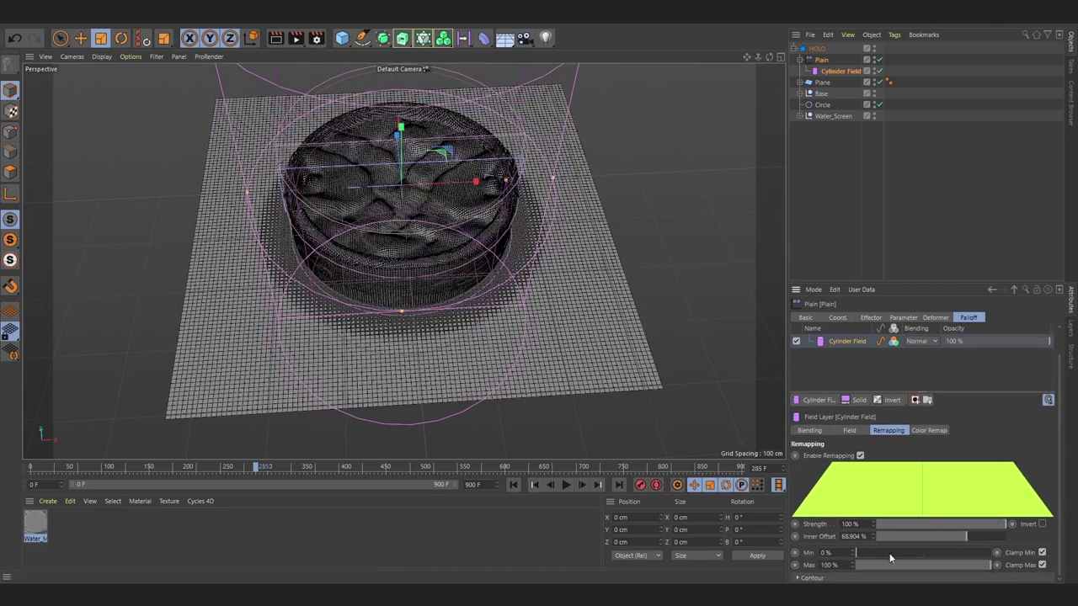
pyautogui.moveTo(890, 553)
pyautogui.mouseDown()
pyautogui.moveTo(994, 553)
pyautogui.moveTo(852, 565)
pyautogui.mouseUp()
pyautogui.moveTo(506, 179); pyautogui.dragTo(588, 177)
# Step: Copy Water_Screen's Shader effector into HOLO above the Plane
pyautogui.click(819, 162)
pyautogui.click(799, 59)
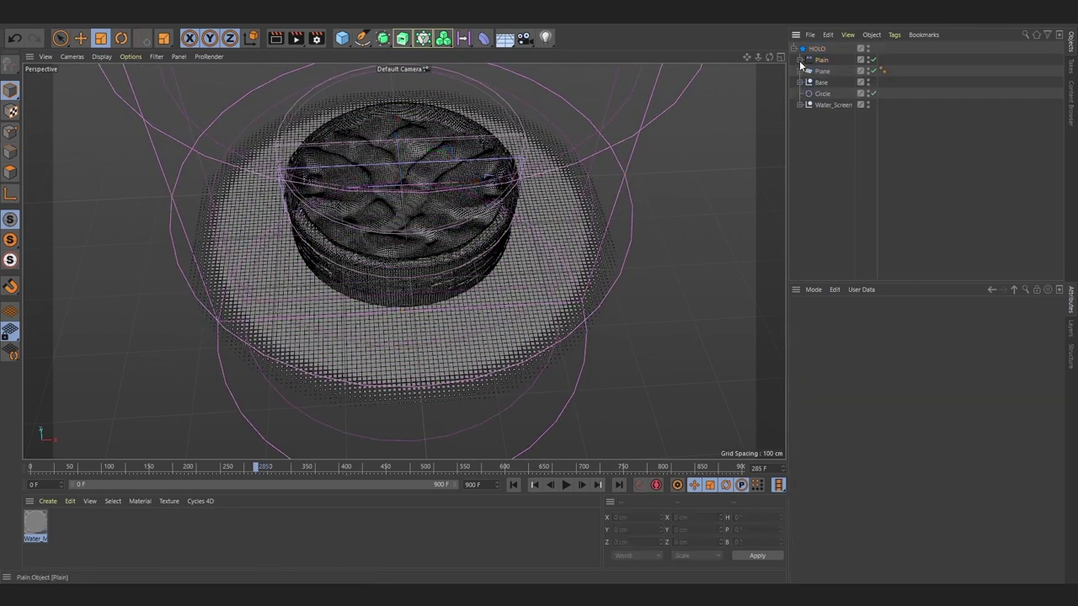
pyautogui.click(801, 72)
pyautogui.click(817, 82)
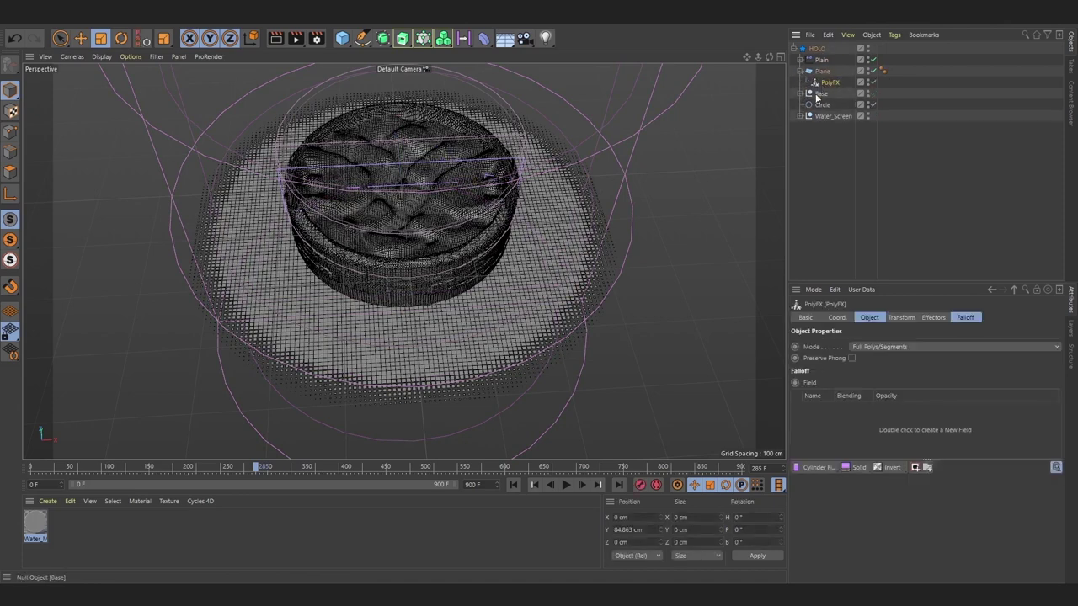
pyautogui.click(800, 116)
pyautogui.click(835, 127)
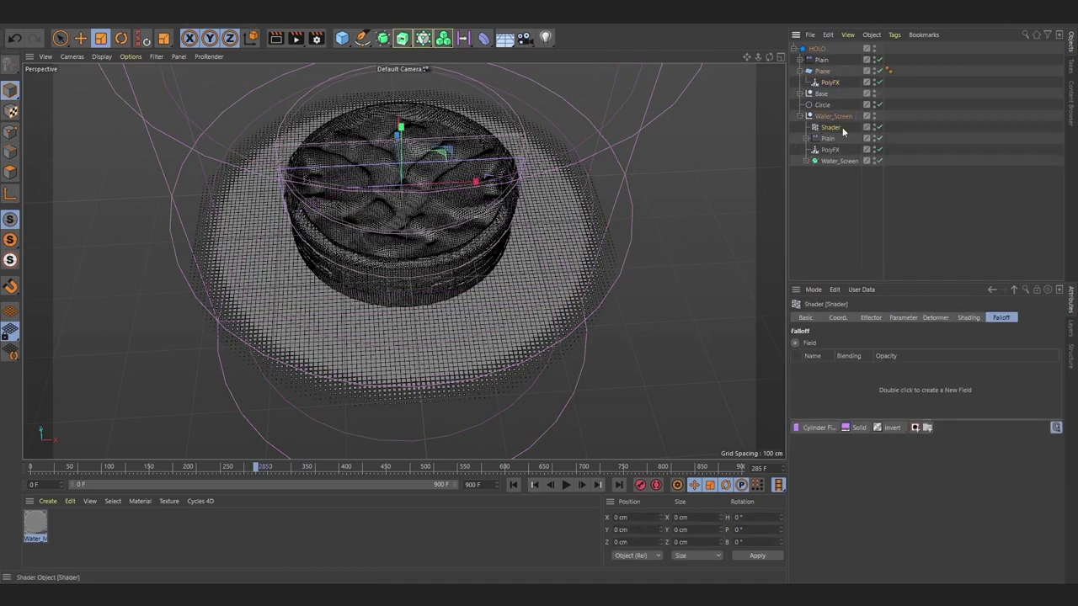
pyautogui.keyDown('ctrl'); pyautogui.moveTo(825, 67); pyautogui.dragTo(825, 69); pyautogui.keyUp('ctrl')
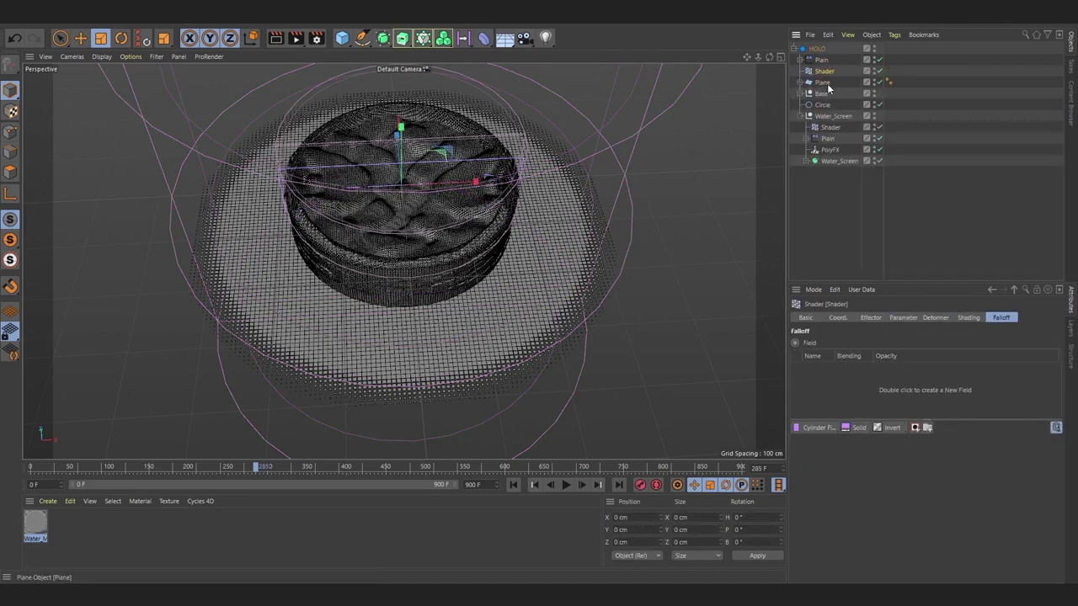
# Step: Add the copied Shader to the Plane's PolyFX effectors and raise its Z to 17 cm
pyautogui.click(829, 93)
pyautogui.click(931, 318)
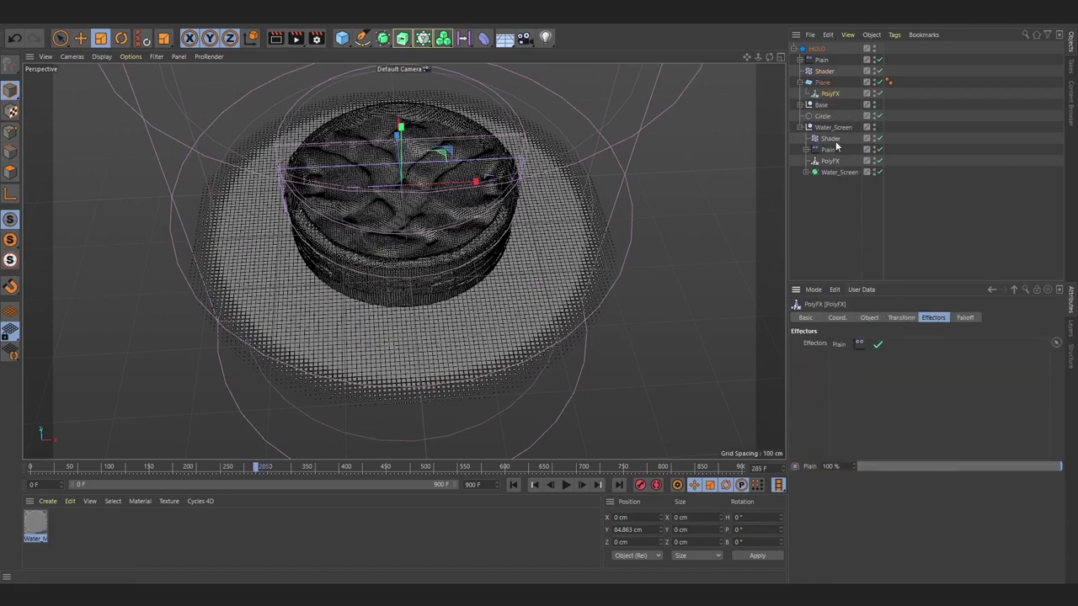
pyautogui.moveTo(867, 357); pyautogui.dragTo(867, 357)
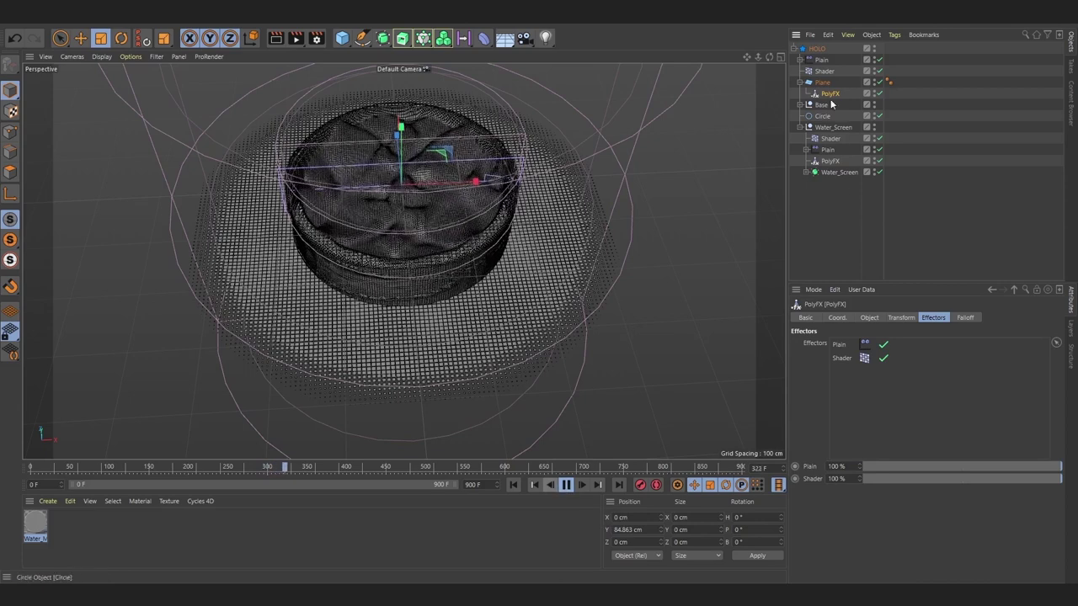
pyautogui.click(824, 71)
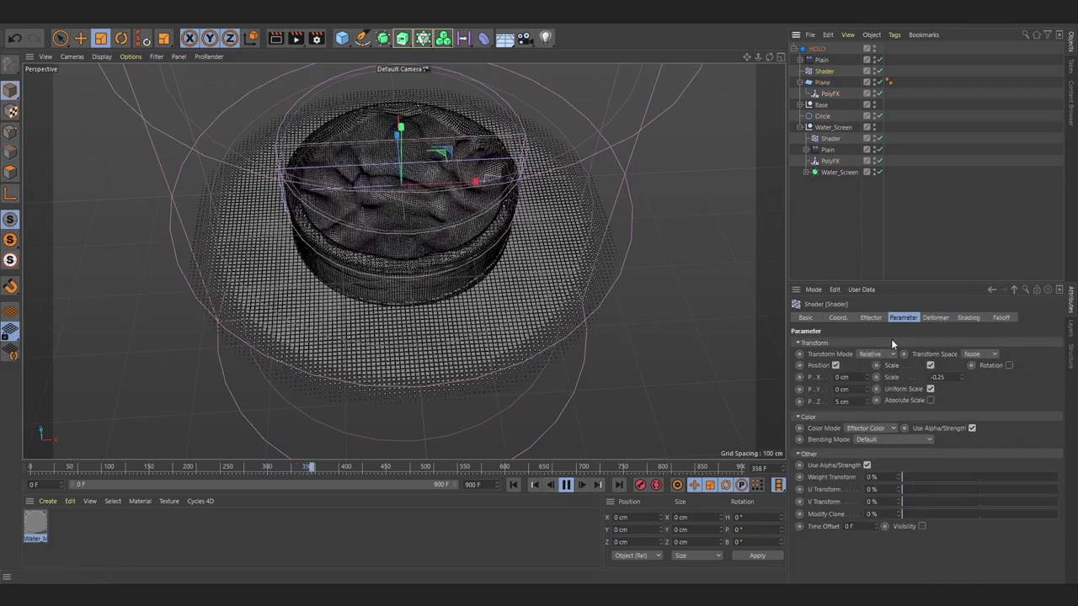
pyautogui.moveTo(867, 401); pyautogui.dragTo(866, 387)
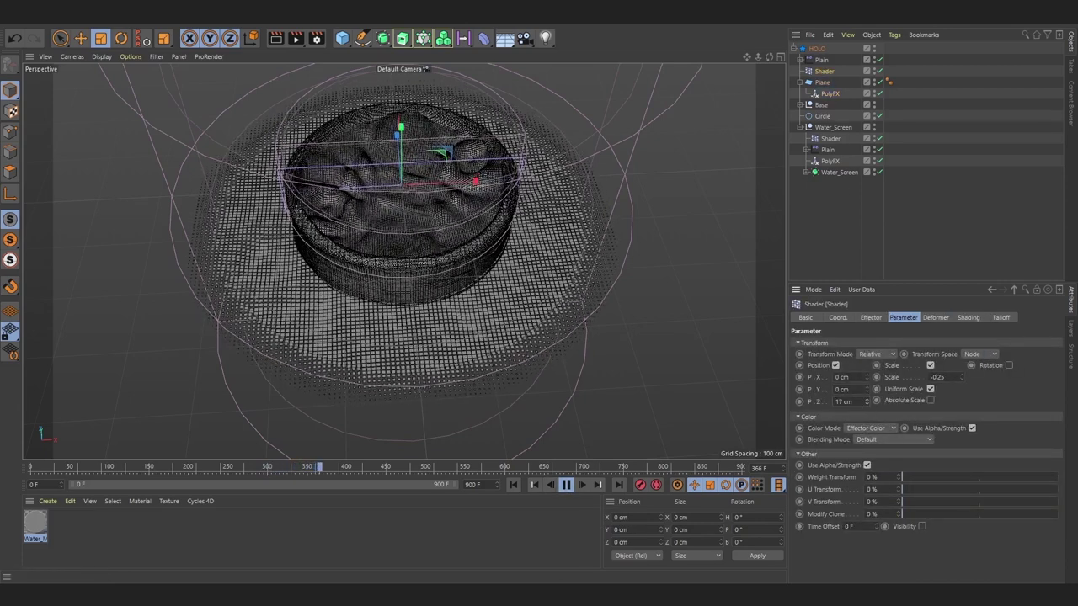
pyautogui.click(567, 485)
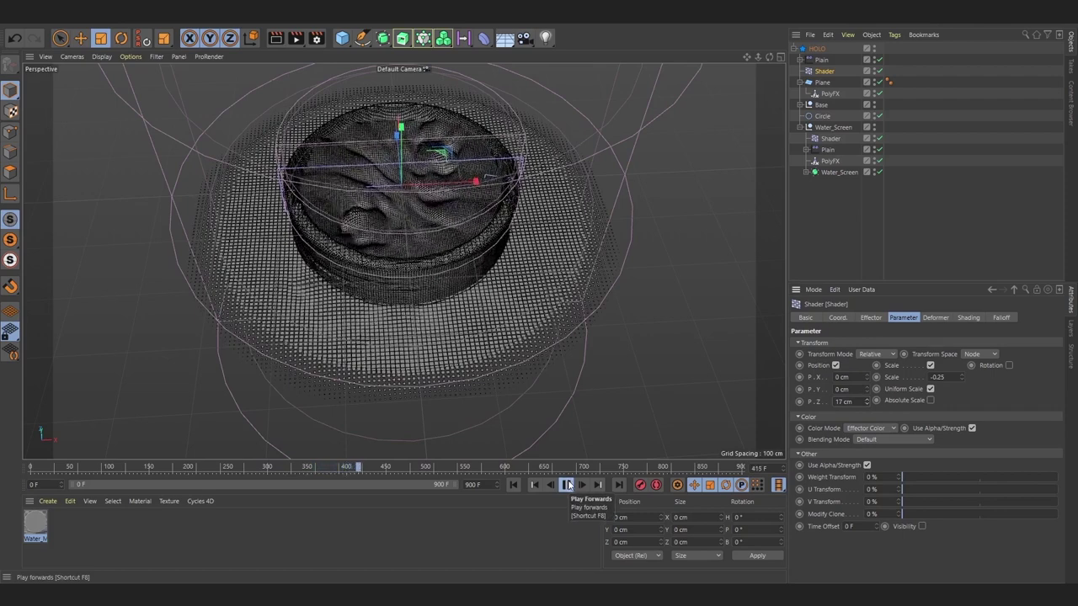
pyautogui.click(566, 486)
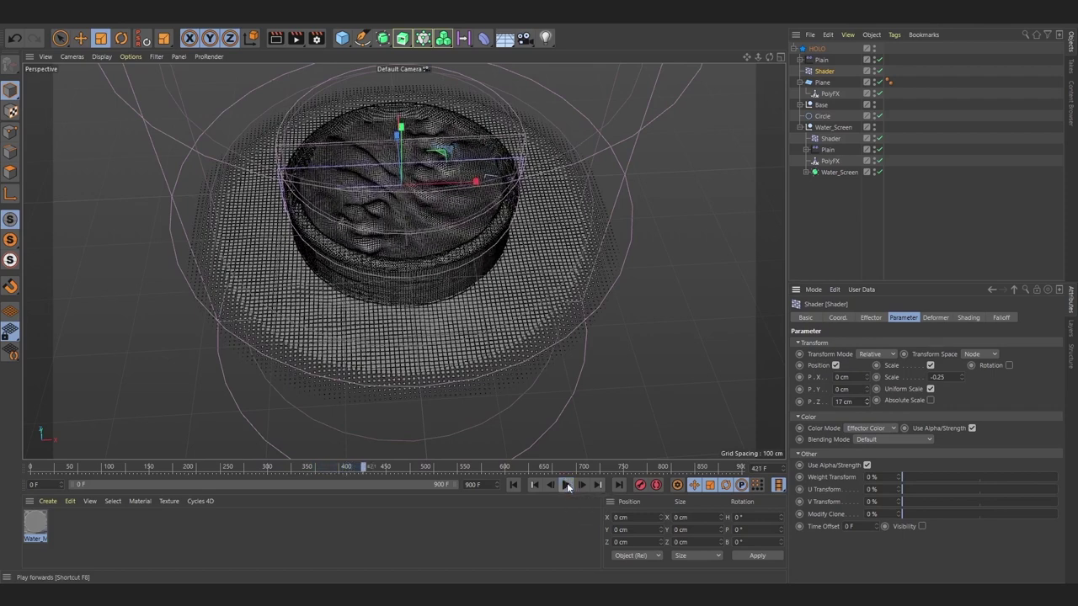
# Step: Add a Displacer deformer under the Plane and set its shading channel to Luminance
pyautogui.click(799, 82)
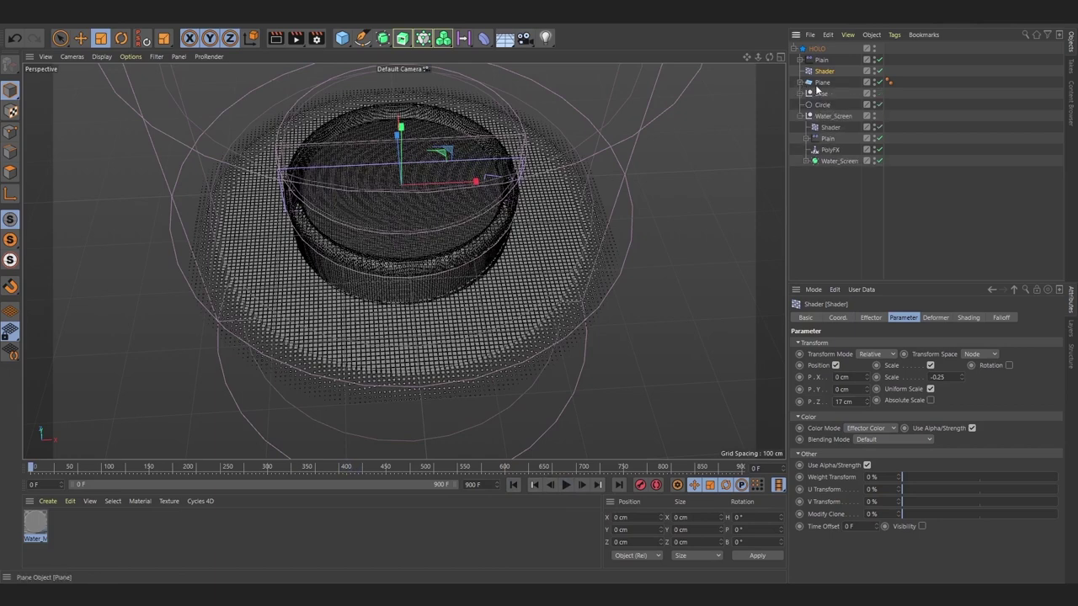
pyautogui.click(485, 39)
pyautogui.click(540, 175)
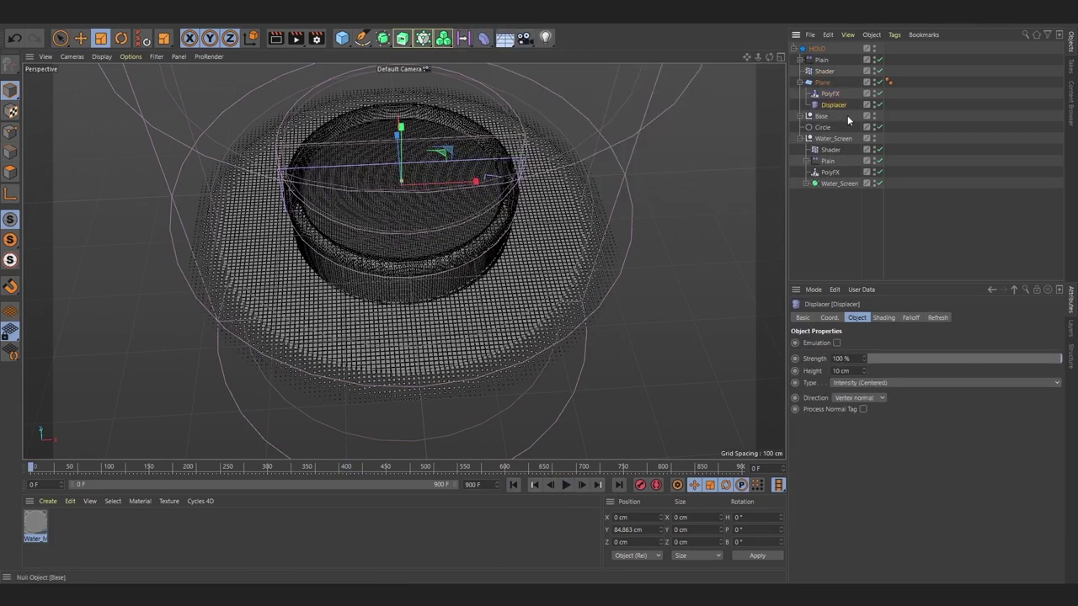
pyautogui.click(883, 319)
pyautogui.click(856, 342)
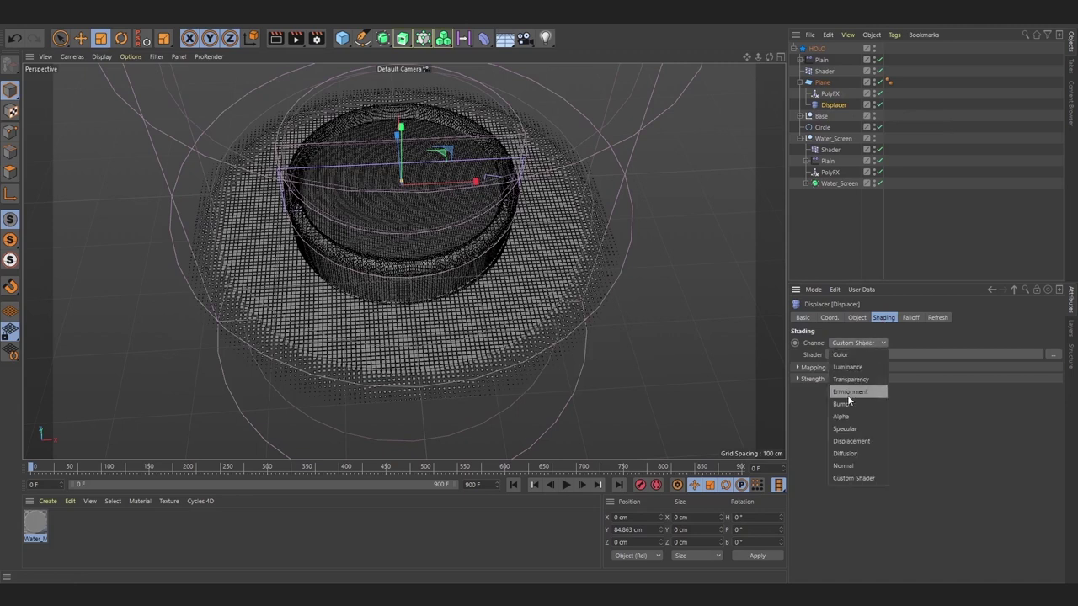
pyautogui.click(861, 367)
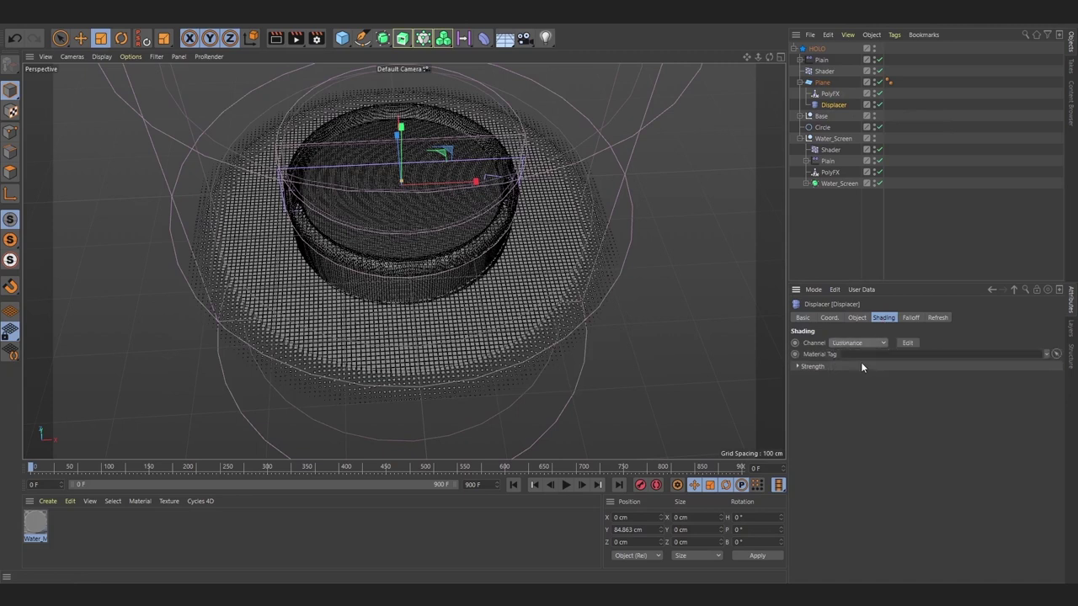
# Step: Copy the Water_Map material tag onto the Displacer and link it as the displacement source
pyautogui.click(805, 185)
pyautogui.keyDown('ctrl'); pyautogui.moveTo(891, 206); pyautogui.dragTo(895, 106); pyautogui.keyUp('ctrl')
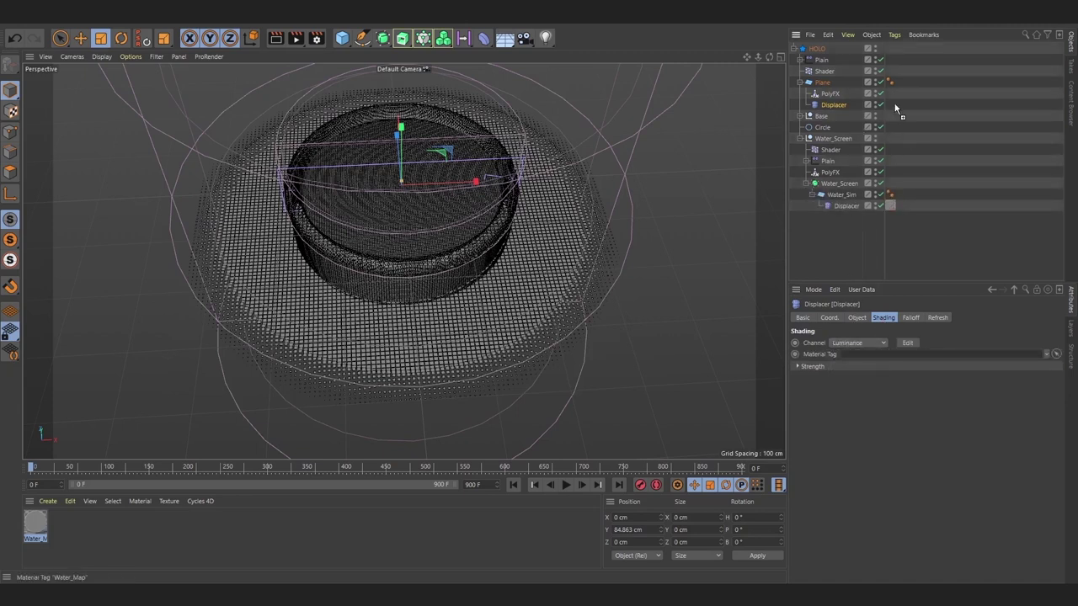
pyautogui.click(848, 106)
pyautogui.moveTo(889, 356); pyautogui.dragTo(884, 355)
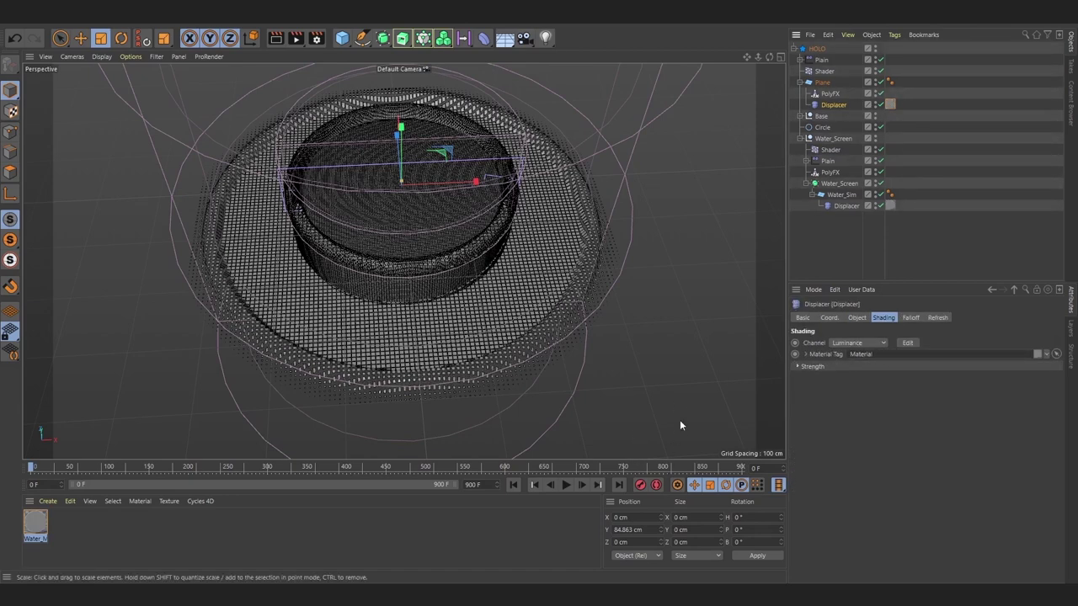
pyautogui.click(572, 489)
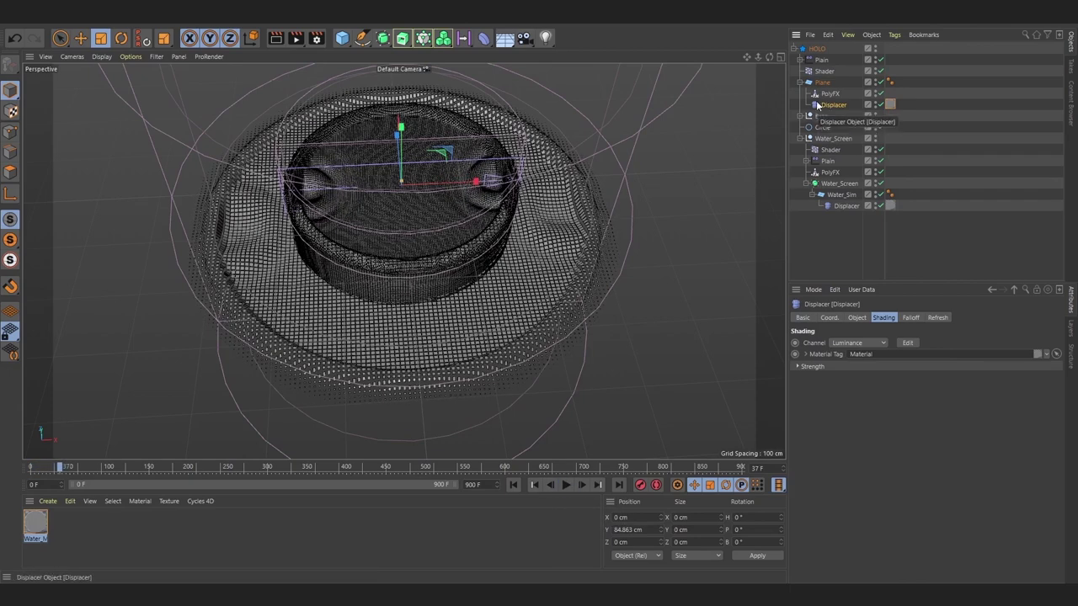
# Step: Shrink the Plain effector's Cylinder Field radius to about 320.9 cm and delete the extra Shader effector
pyautogui.click(801, 58)
pyautogui.click(840, 71)
pyautogui.moveTo(624, 176); pyautogui.dragTo(594, 177)
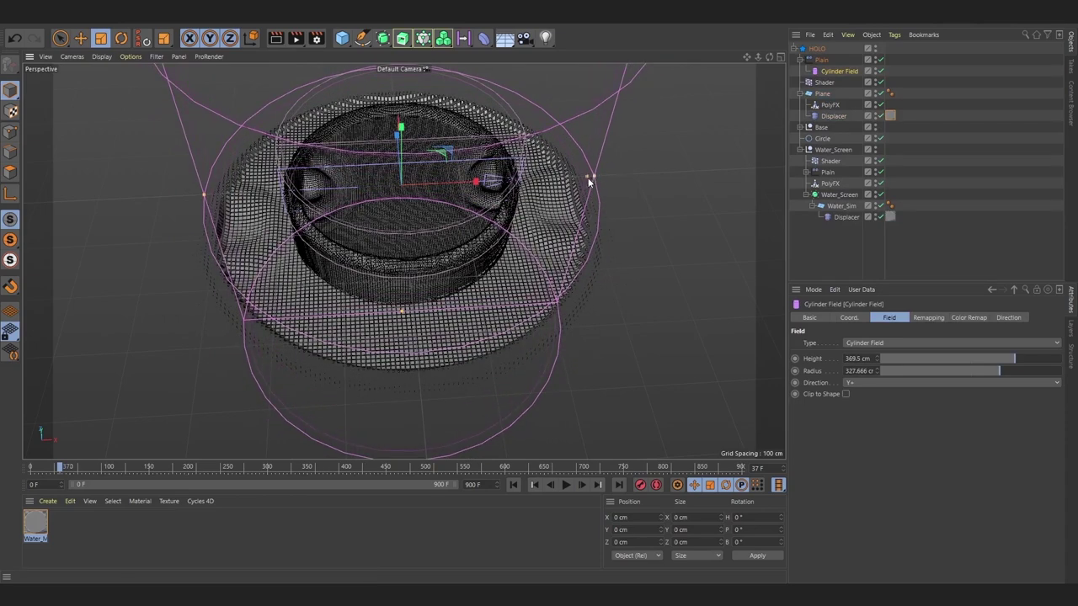
pyautogui.moveTo(588, 178); pyautogui.dragTo(592, 179)
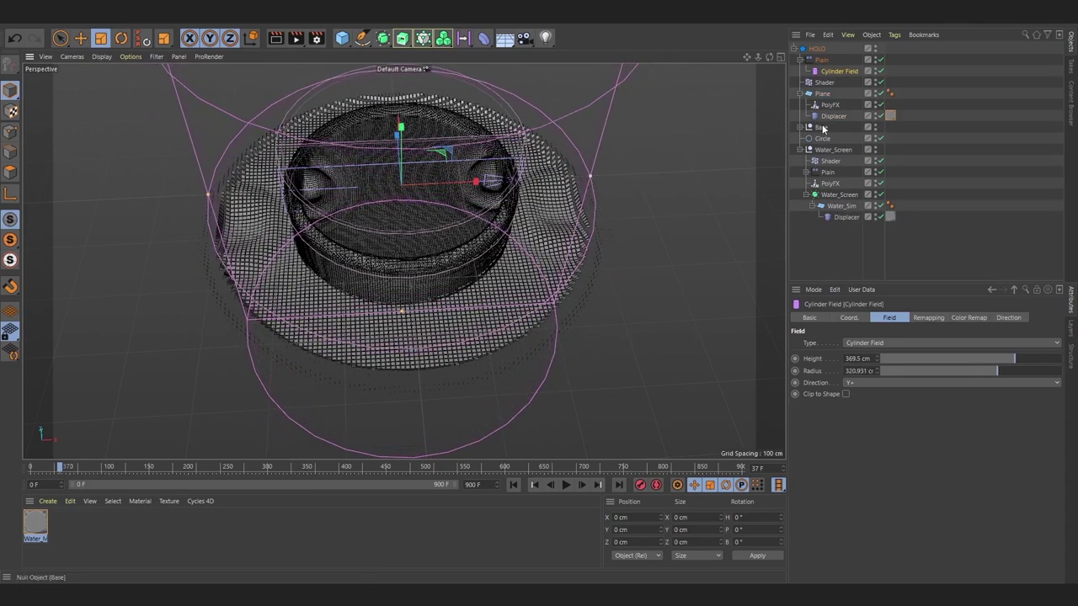
pyautogui.click(833, 81)
pyautogui.press('Delete')
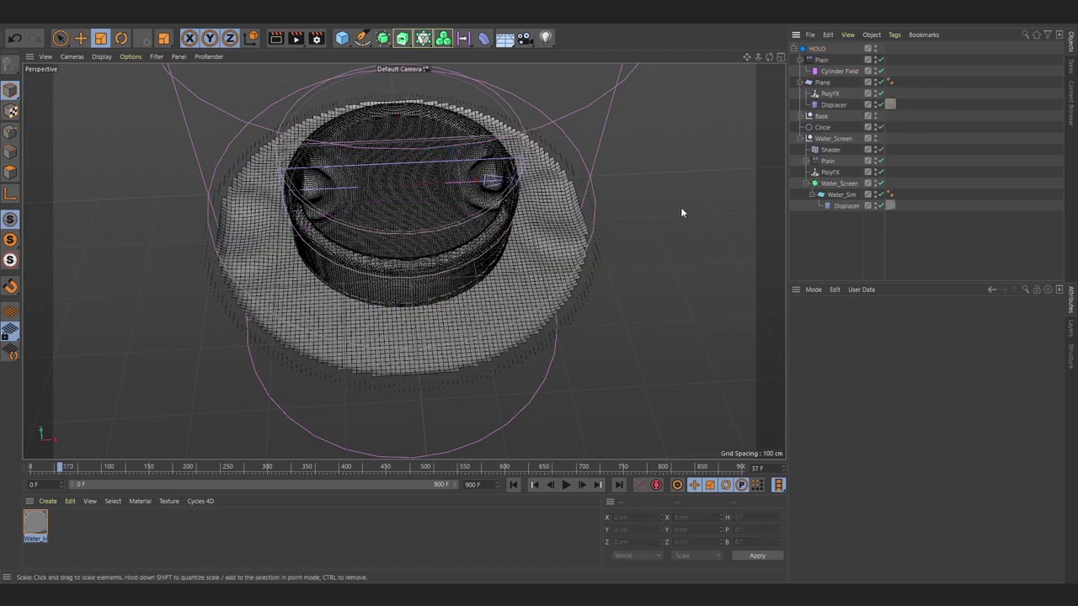
# Step: Widen the Cylinder Field radius to about 337 cm and copy it into Water_Screen's Plain effector
pyautogui.click(839, 71)
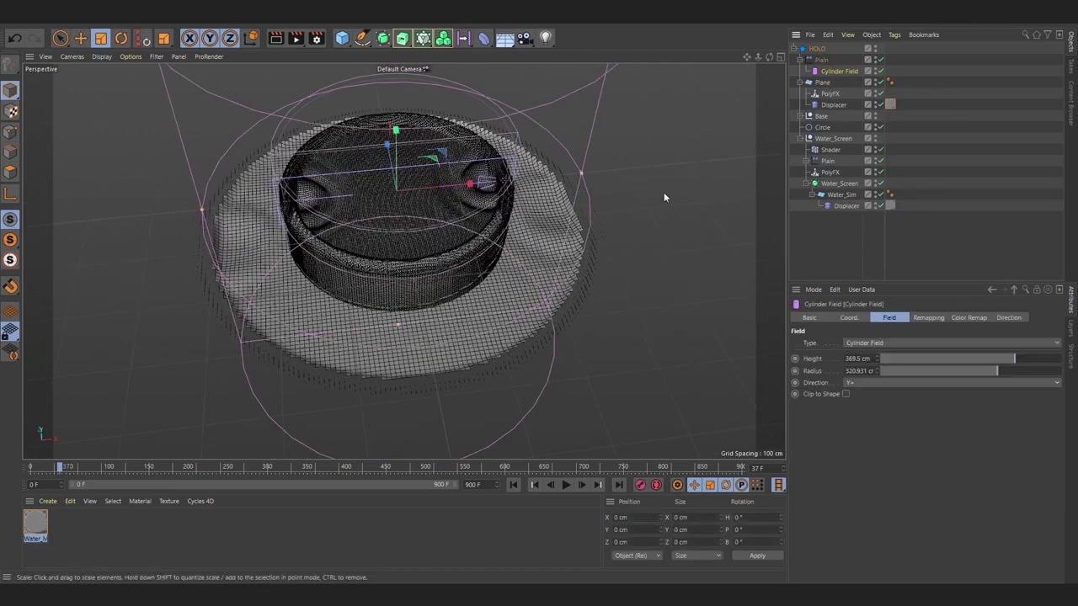
pyautogui.moveTo(589, 171); pyautogui.dragTo(579, 174)
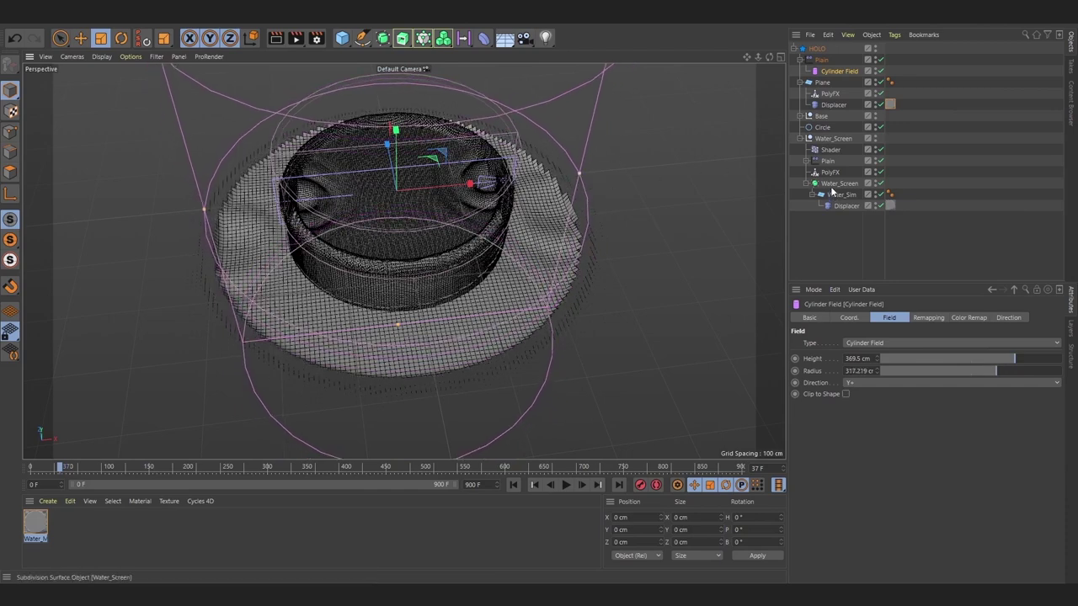
pyautogui.keyDown('ctrl'); pyautogui.moveTo(839, 71); pyautogui.dragTo(827, 160); pyautogui.keyUp('ctrl')
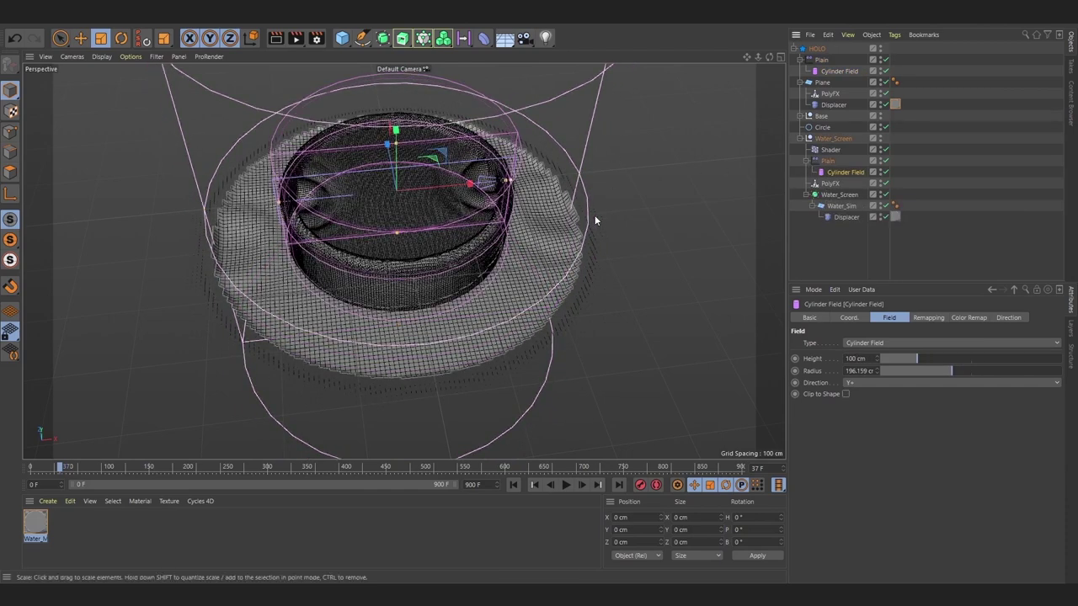
# Step: Set the Plane's Displacer height to 20 cm while the animation plays
pyautogui.click(570, 485)
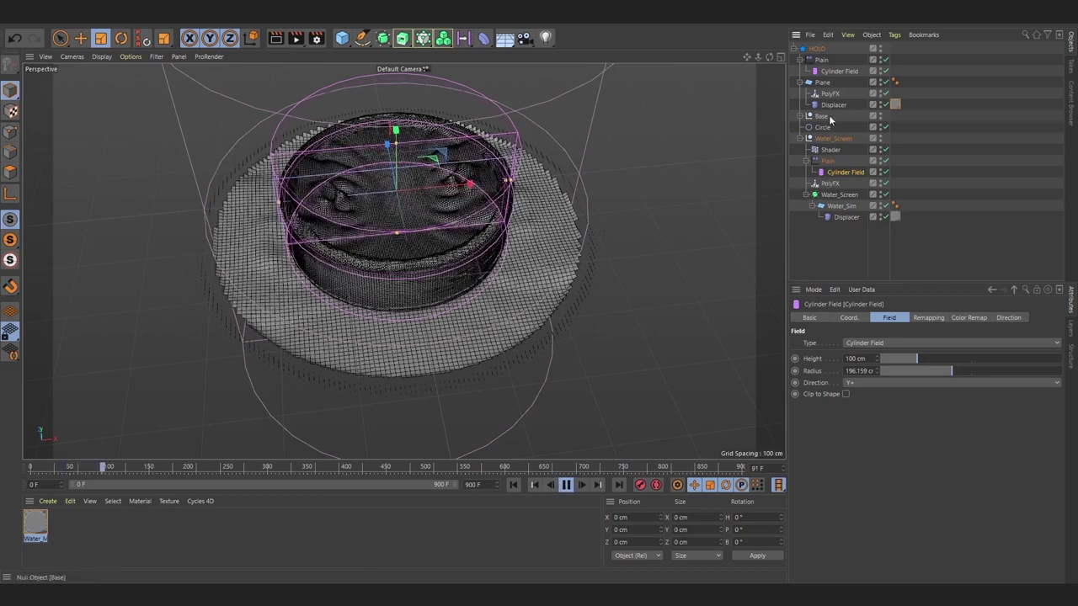
pyautogui.click(845, 217)
pyautogui.click(856, 317)
pyautogui.doubleClick(840, 370)
pyautogui.write('20')
pyautogui.press('Return')
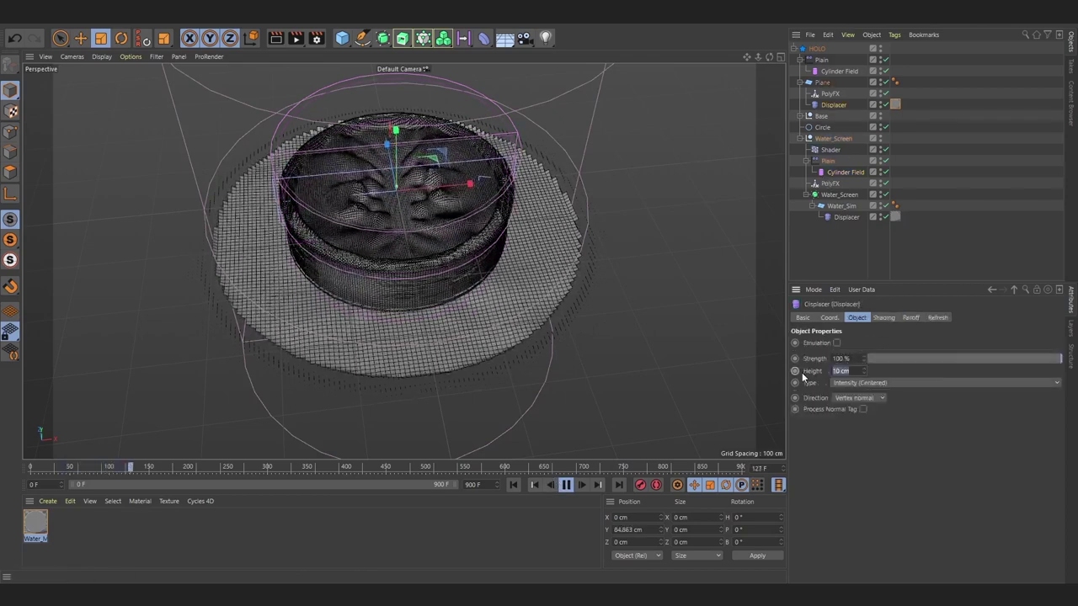
pyautogui.click(829, 93)
# Step: Add a Plain effector under HOLO with Position off and Scale on at -0.29
pyautogui.click(236, 15)
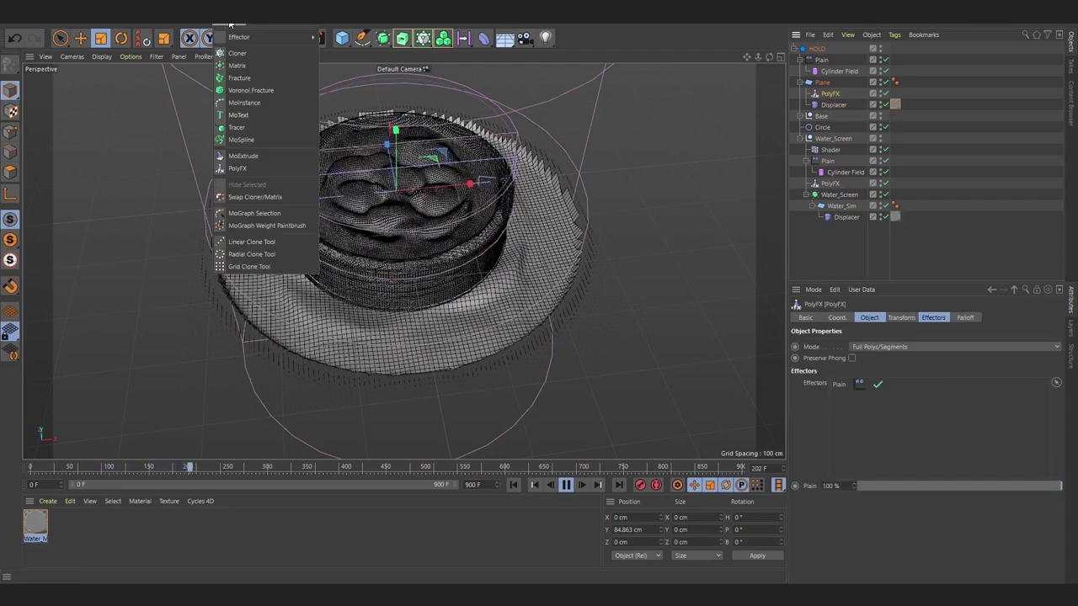
pyautogui.click(338, 40)
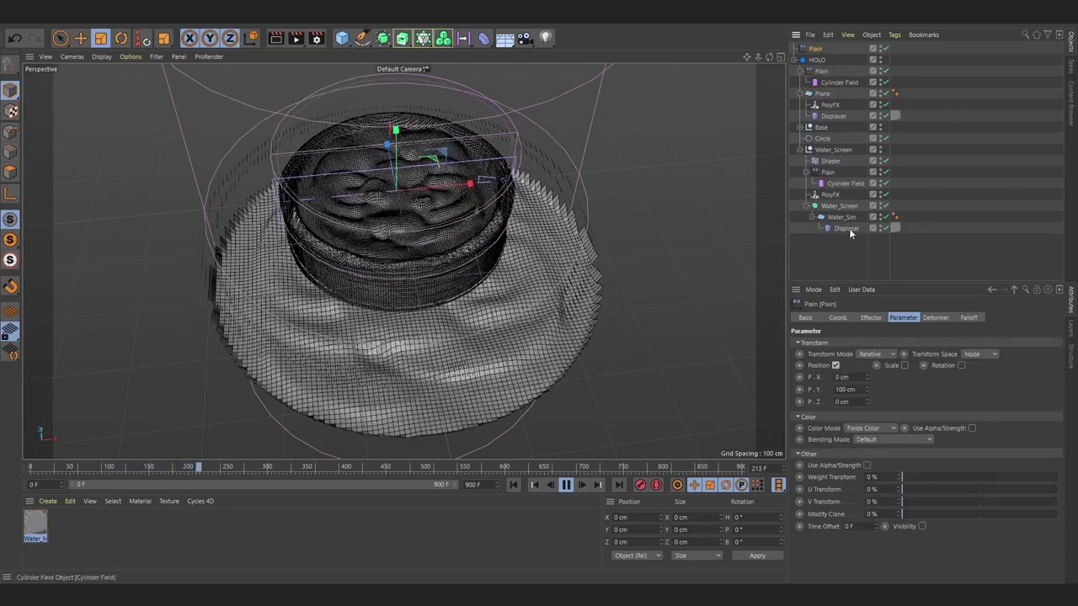
pyautogui.moveTo(825, 70); pyautogui.dragTo(827, 70)
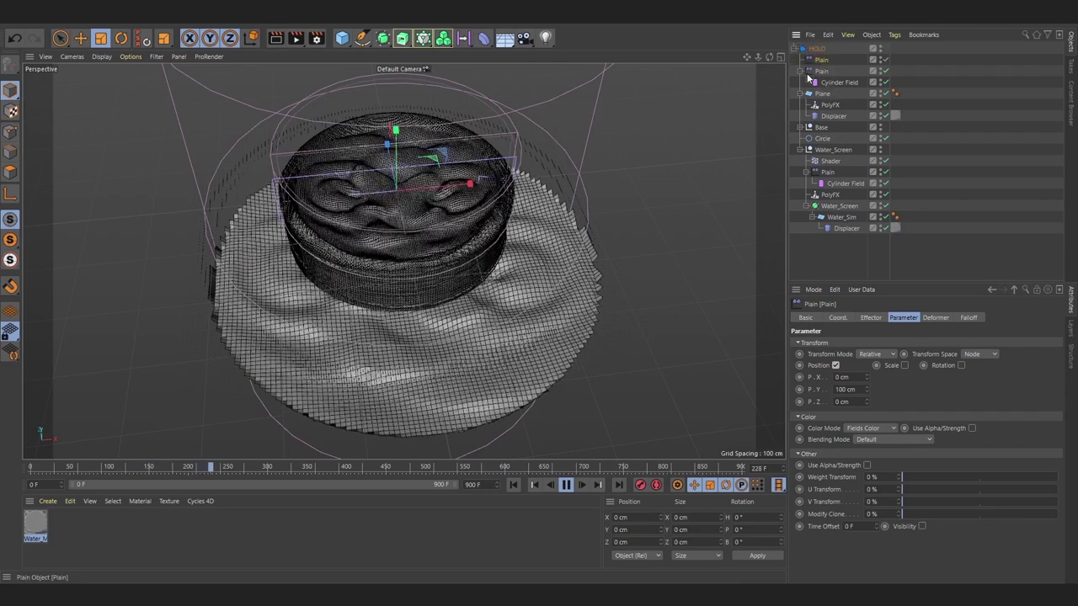
pyautogui.click(835, 365)
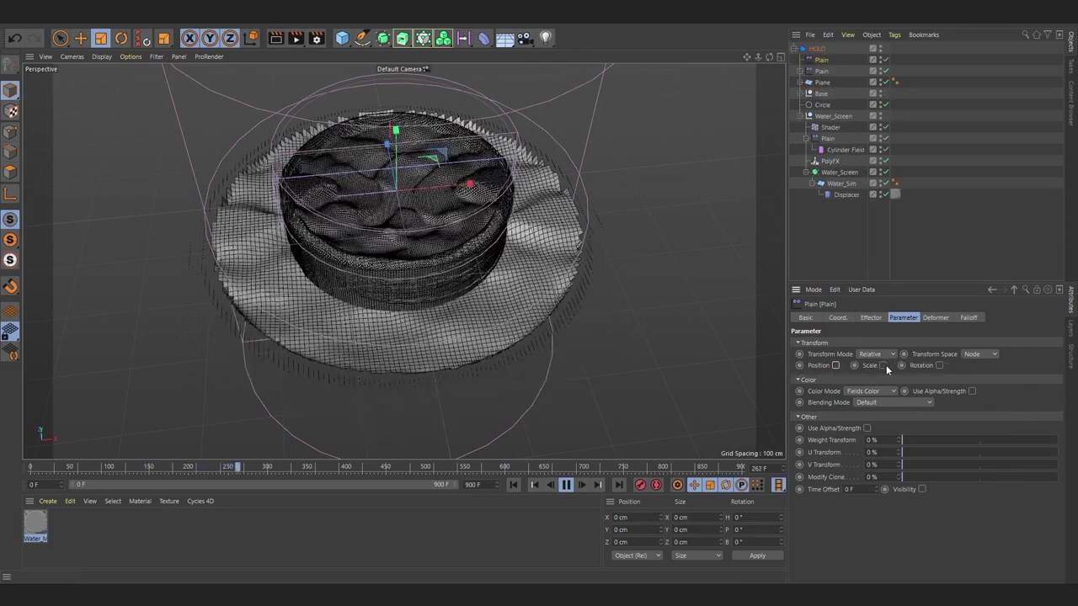
pyautogui.click(904, 365)
pyautogui.moveTo(940, 377); pyautogui.dragTo(940, 402)
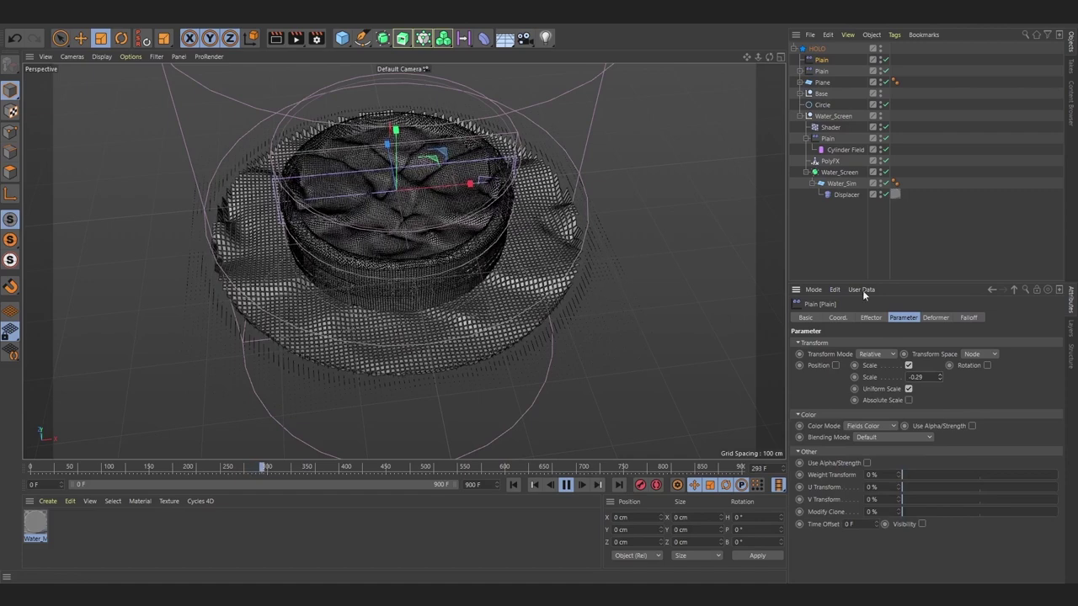
pyautogui.click(828, 234)
# Step: Enlarge the cylinder field's height to 309.5 cm and its radius
pyautogui.click(834, 147)
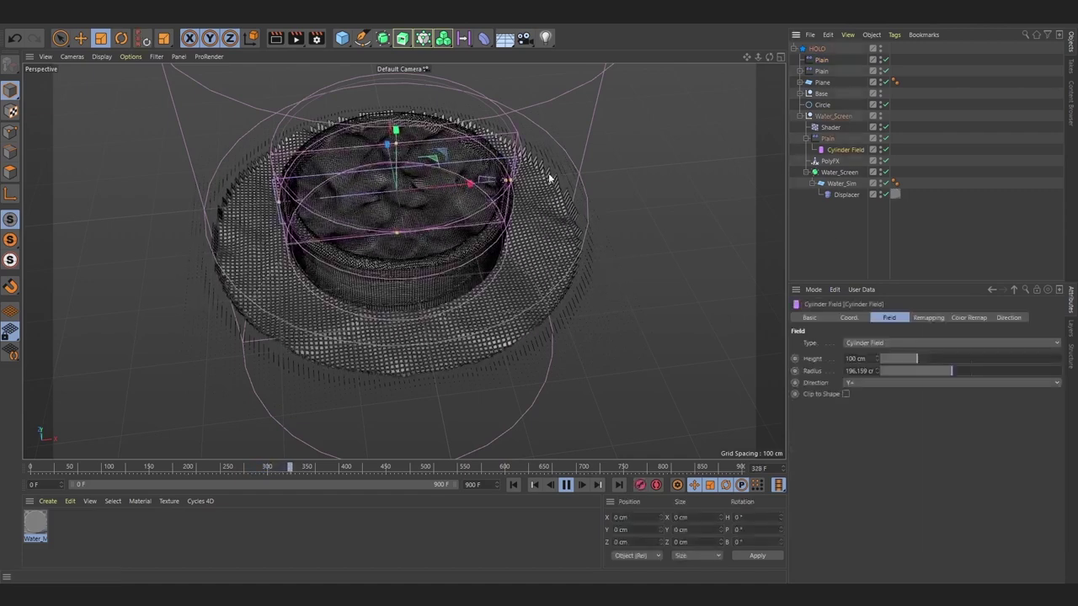
pyautogui.click(800, 82)
pyautogui.click(801, 71)
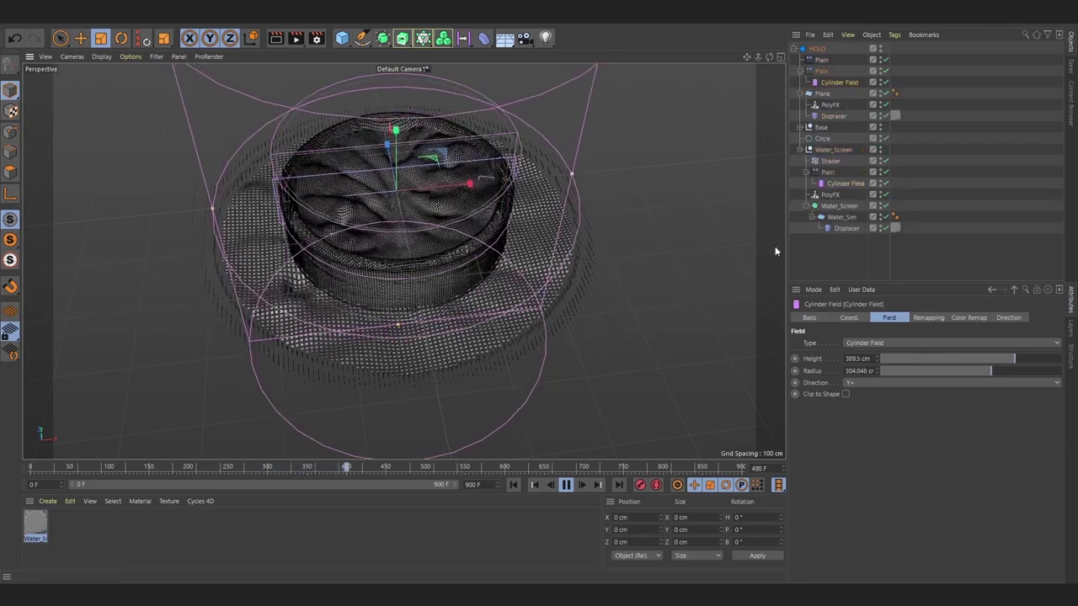
pyautogui.click(927, 317)
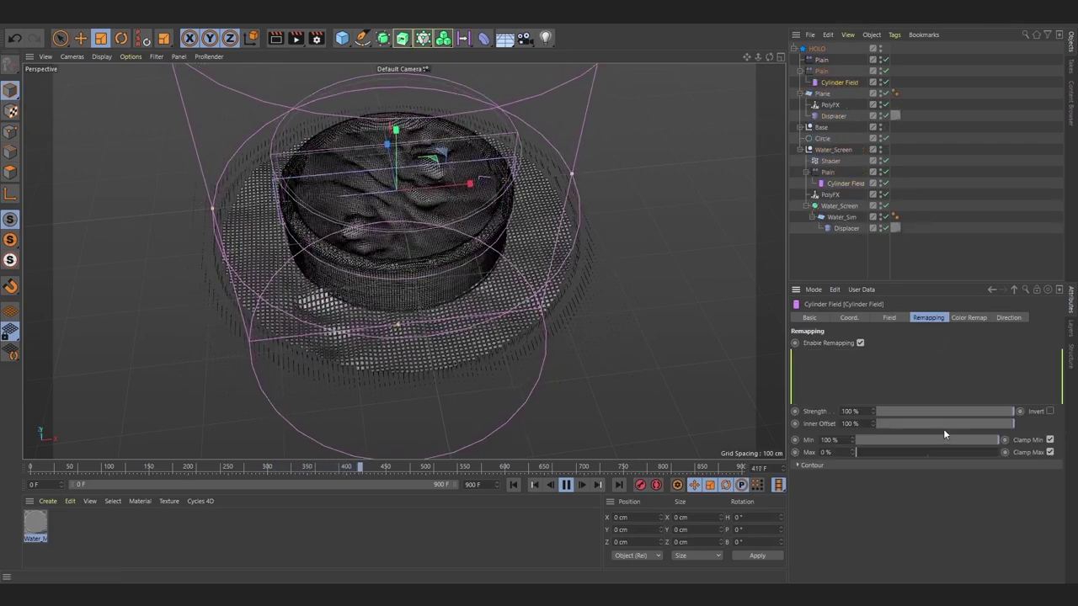
pyautogui.click(46, 502)
# Step: Create a new material with Color and Reflectance off and a Gradient in Luminance
pyautogui.click(73, 371)
pyautogui.doubleClick(34, 523)
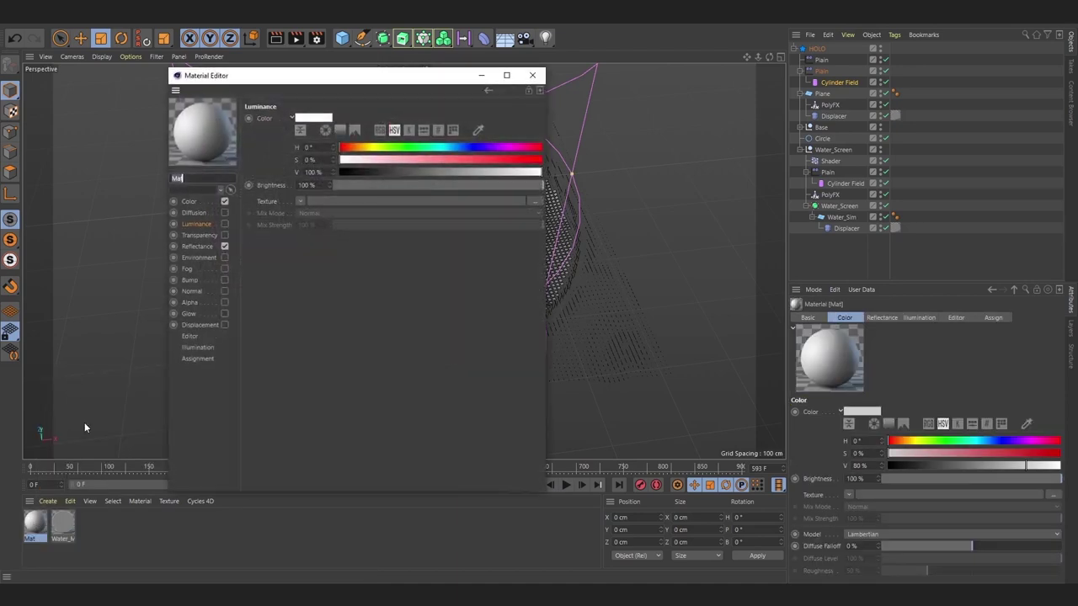
pyautogui.click(224, 246)
pyautogui.click(223, 223)
pyautogui.click(225, 202)
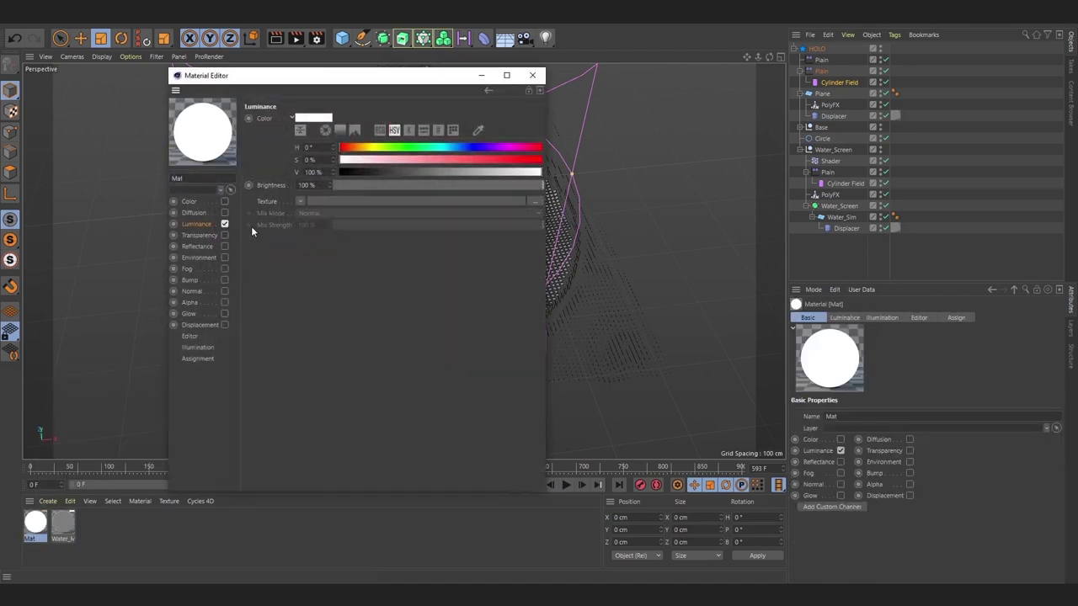
pyautogui.click(300, 201)
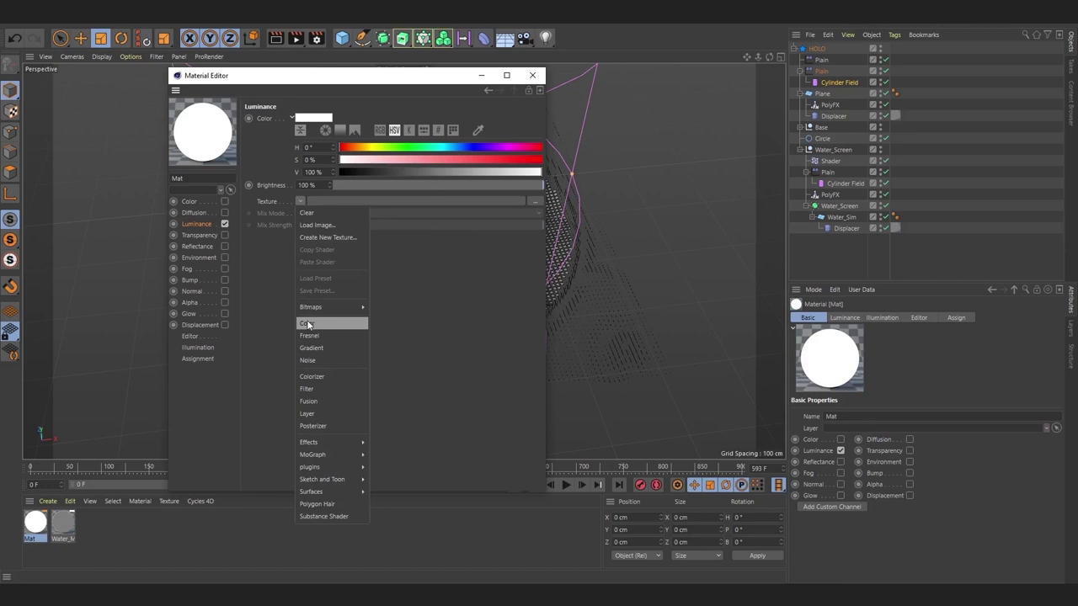
pyautogui.click(311, 348)
# Step: Set the luminance gradient to 2D - V and load the Sky 1 preset
pyautogui.click(307, 221)
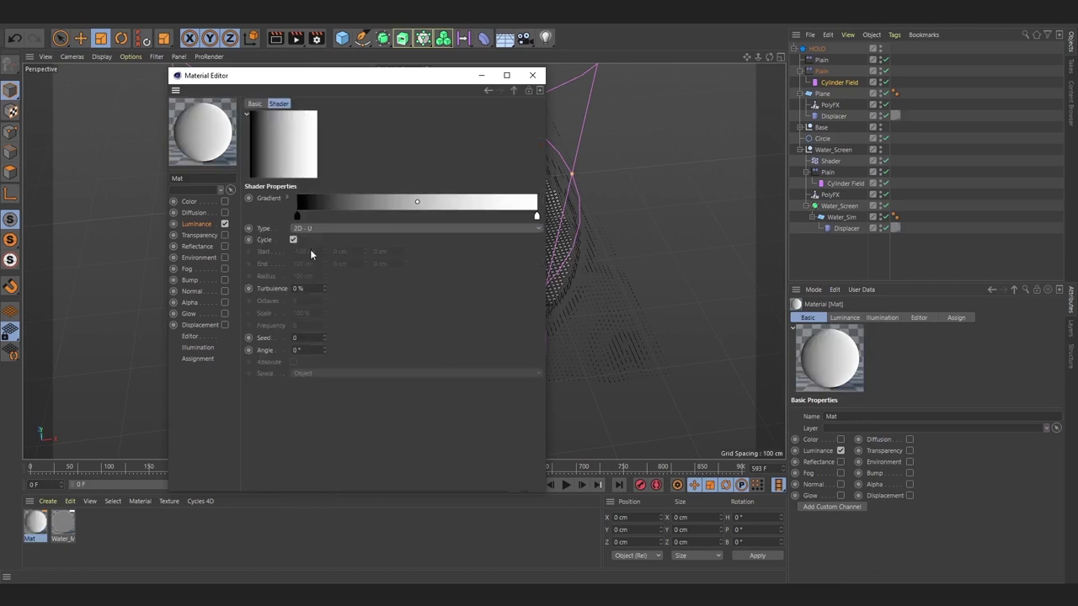
pyautogui.click(312, 228)
pyautogui.click(310, 250)
pyautogui.click(287, 202)
pyautogui.click(327, 321)
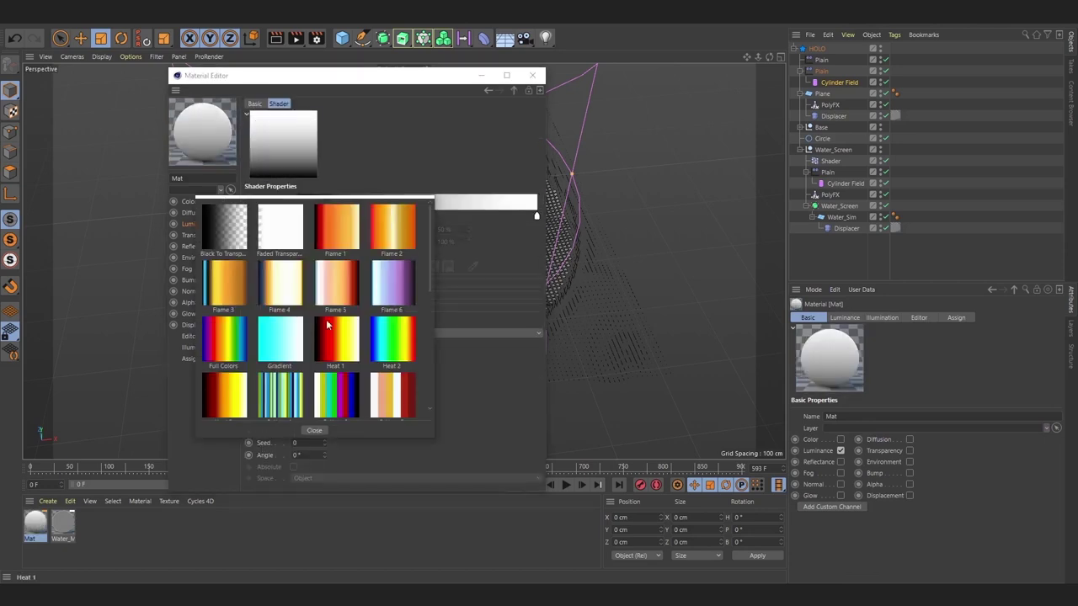
pyautogui.moveTo(429, 274); pyautogui.dragTo(426, 365)
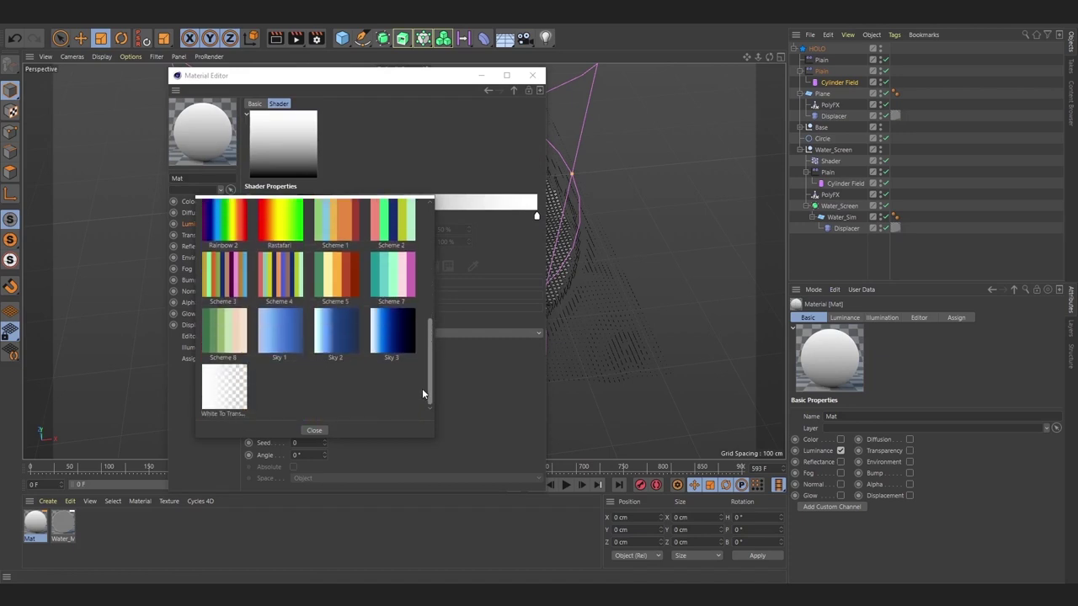
pyautogui.scroll(-1, 426, 365)
pyautogui.click(279, 381)
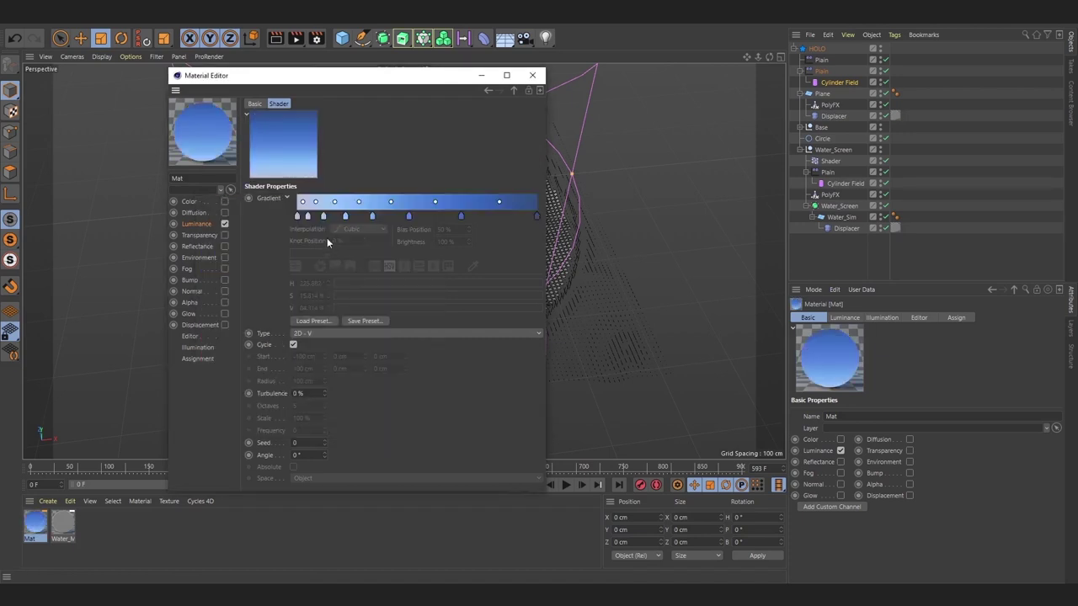
# Step: Recolour the gradient stops to cyan in the middle and green at the end
pyautogui.moveTo(324, 217); pyautogui.dragTo(347, 229)
pyautogui.click(372, 216)
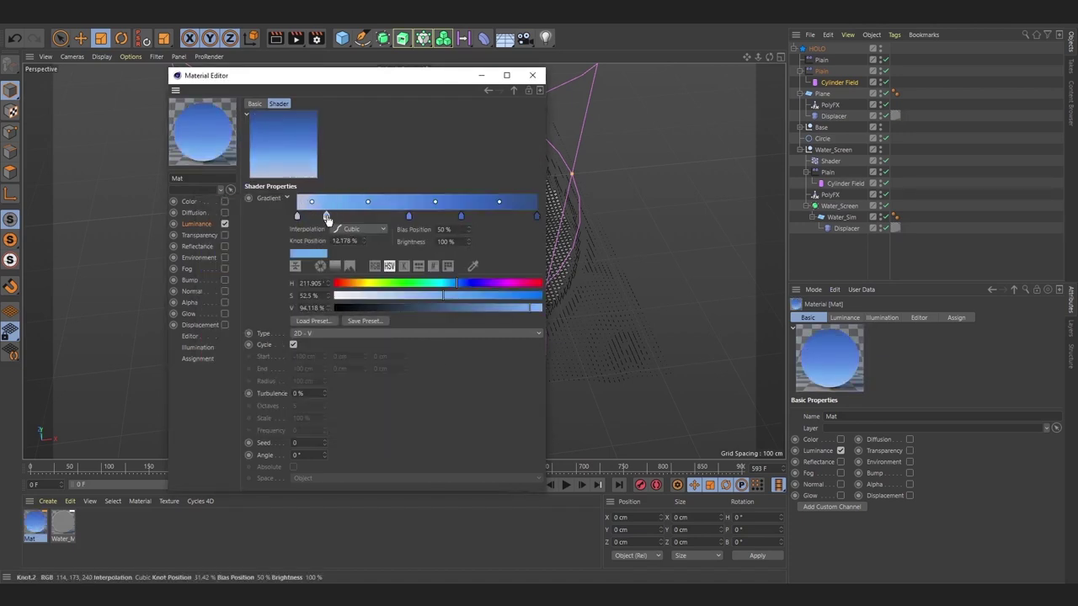
pyautogui.doubleClick(408, 216)
pyautogui.click(428, 270)
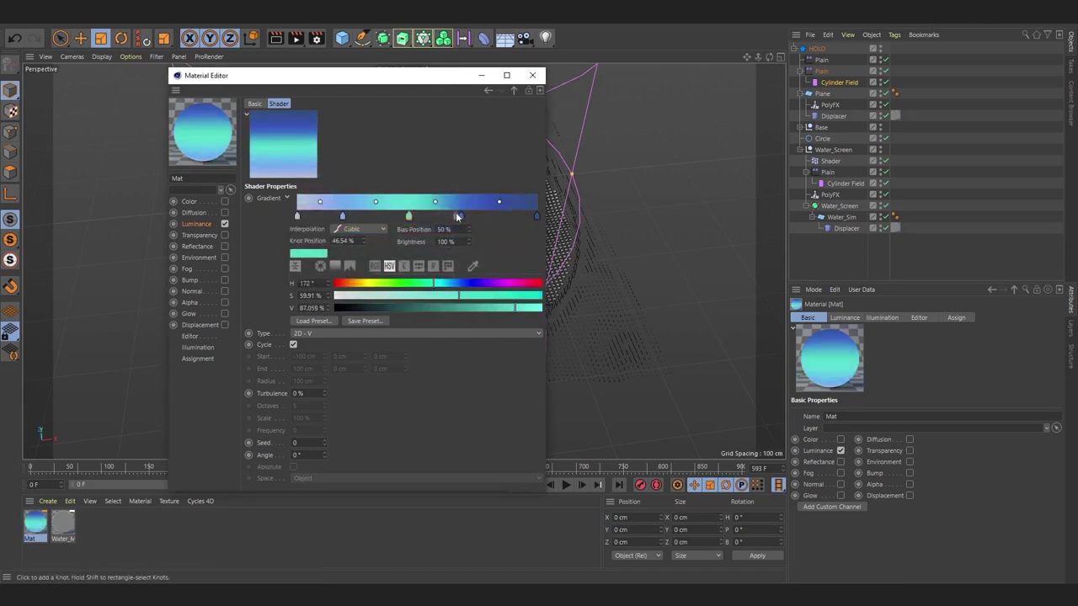
pyautogui.doubleClick(460, 217)
pyautogui.press('Escape')
pyautogui.doubleClick(537, 216)
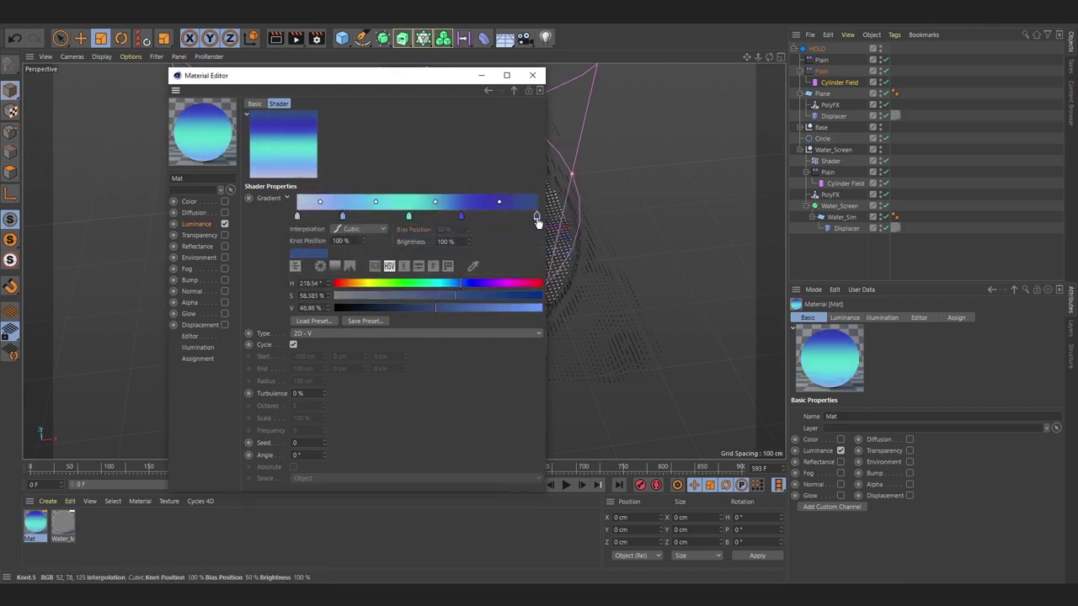
pyautogui.press('Escape')
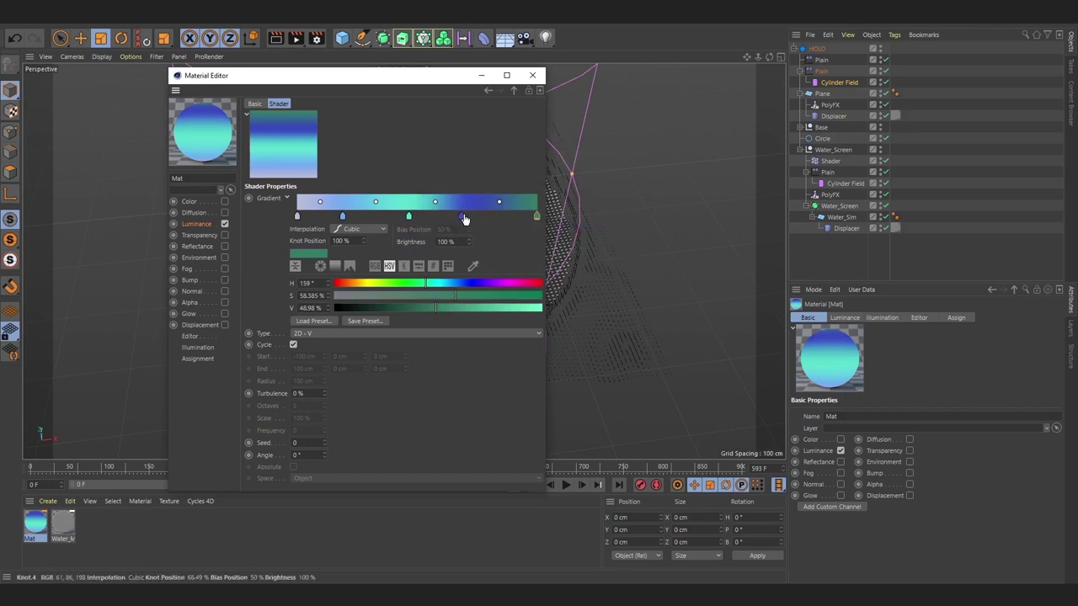
# Step: Shift the gradient stops right, lighten the first colour, and enable Transparency
pyautogui.moveTo(460, 216); pyautogui.dragTo(480, 217)
pyautogui.moveTo(408, 216); pyautogui.dragTo(427, 216)
pyautogui.moveTo(342, 216); pyautogui.dragTo(356, 216)
pyautogui.click(296, 216)
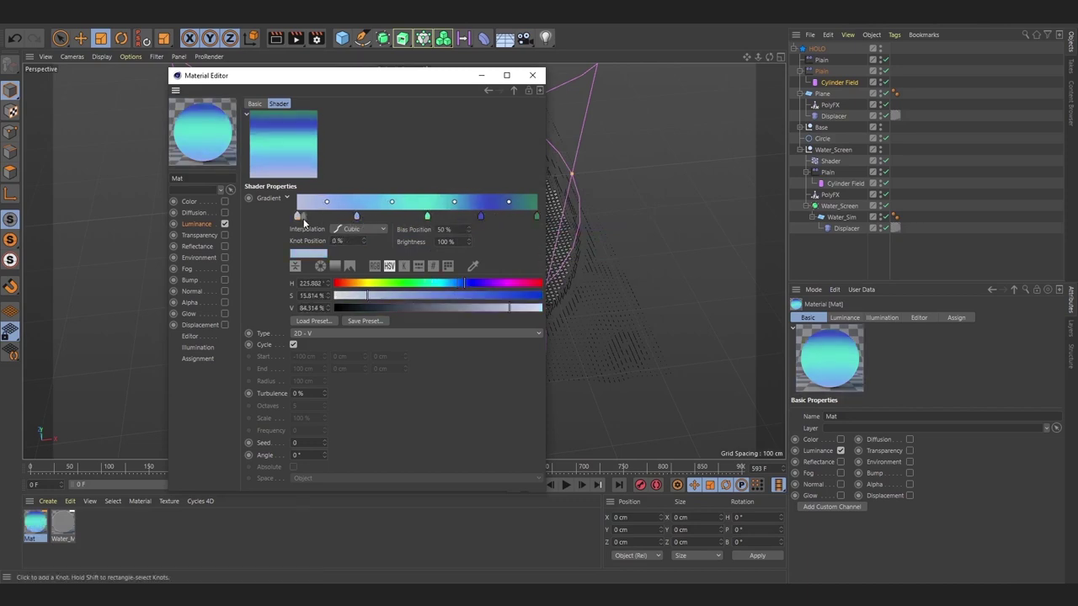
pyautogui.doubleClick(296, 216)
pyautogui.click(280, 289)
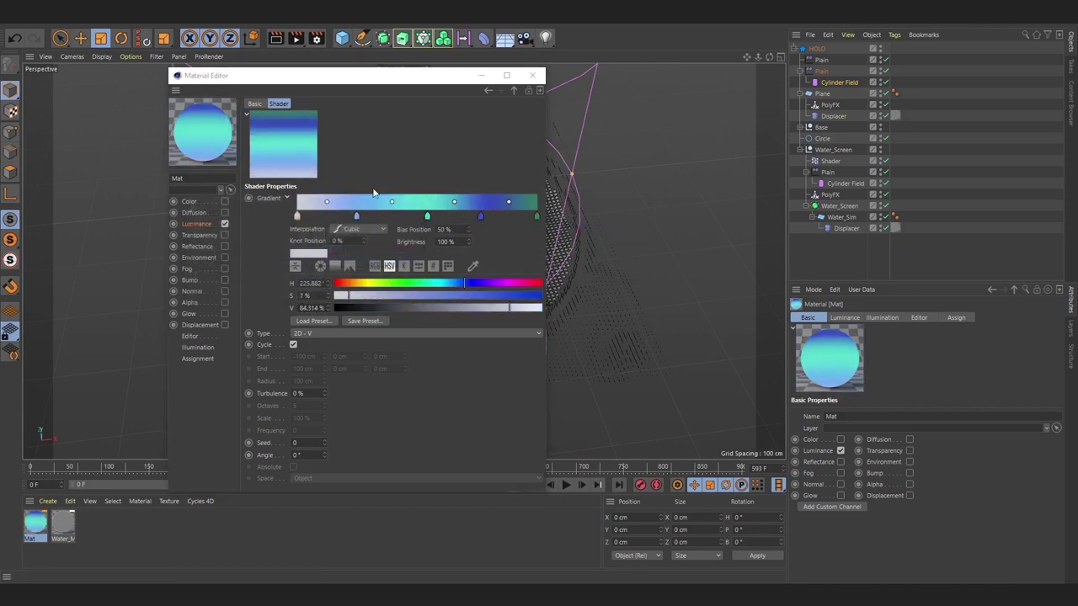
pyautogui.moveTo(356, 217); pyautogui.dragTo(316, 216)
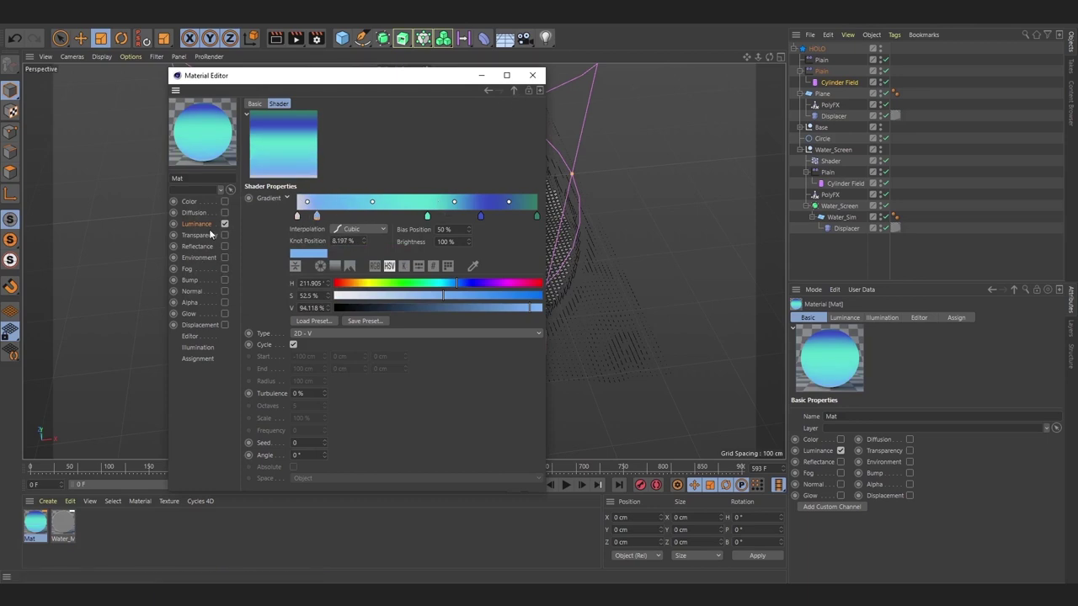
pyautogui.click(211, 234)
pyautogui.click(225, 235)
# Step: Apply the Glass refraction preset and lower the refraction to 1
pyautogui.click(336, 196)
pyautogui.click(346, 283)
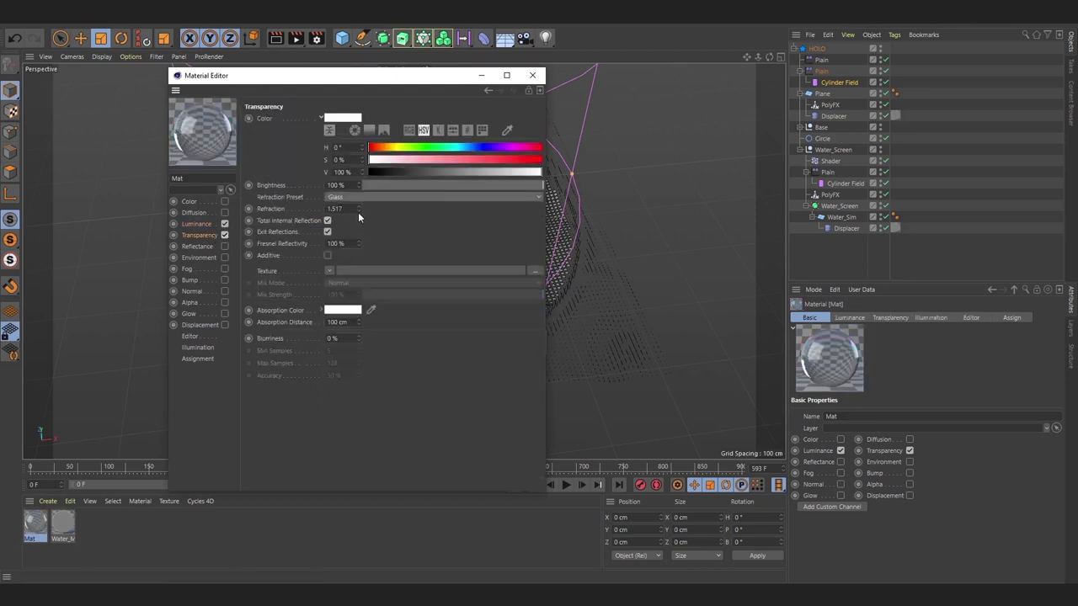
pyautogui.moveTo(352, 208); pyautogui.dragTo(281, 214)
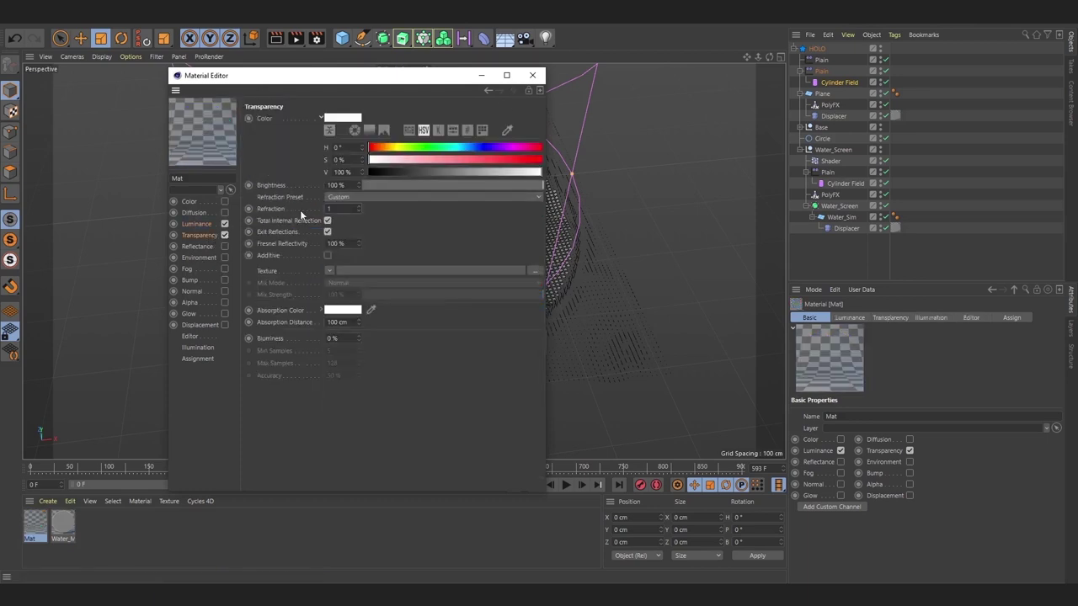
# Step: Use an inverted black-to-white Fresnel as the transparency texture with its points moved inward
pyautogui.click(330, 270)
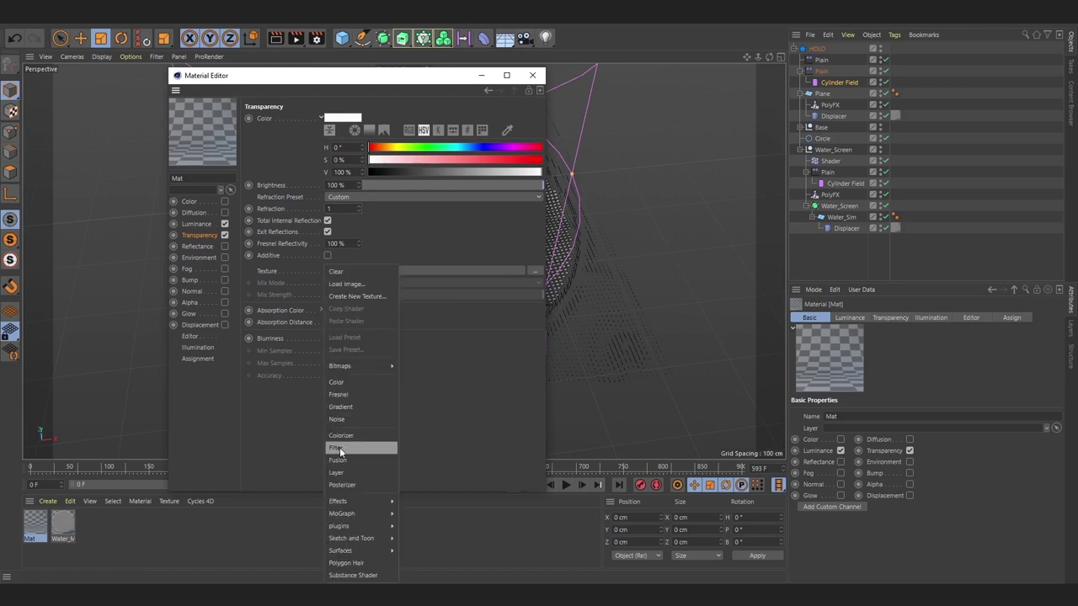
pyautogui.click(339, 404)
pyautogui.click(339, 305)
pyautogui.rightClick(351, 241)
pyautogui.click(383, 249)
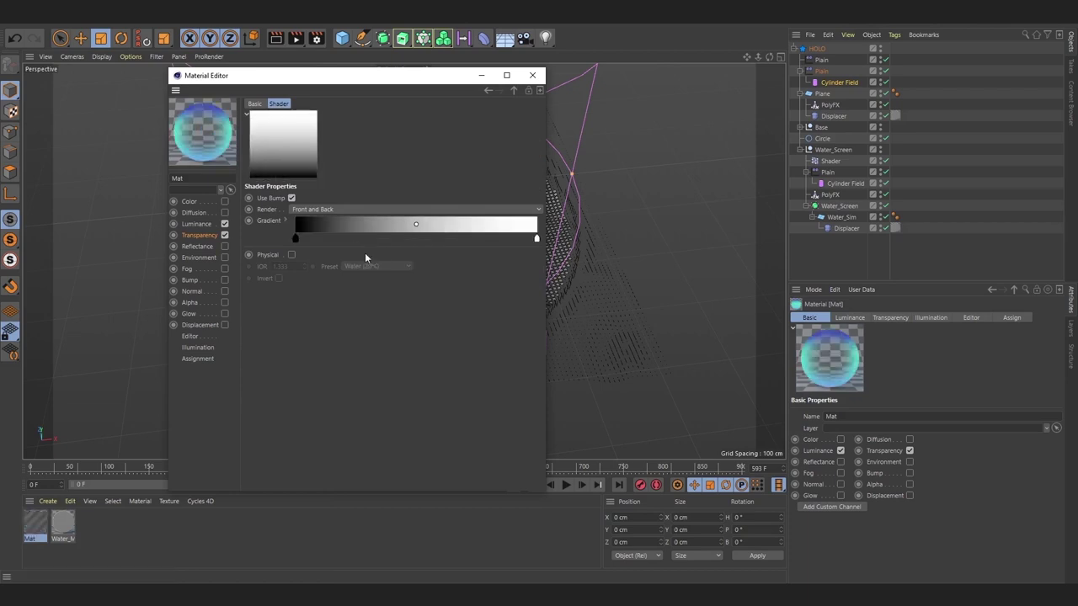
pyautogui.moveTo(295, 239); pyautogui.dragTo(340, 238)
pyautogui.moveTo(533, 242); pyautogui.dragTo(452, 241)
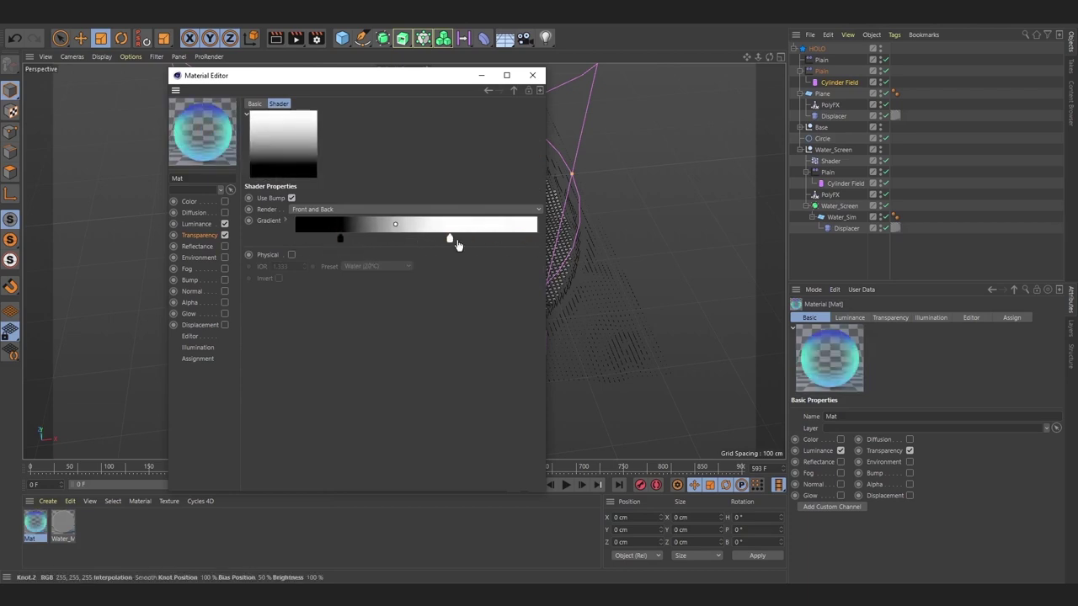
pyautogui.moveTo(340, 238); pyautogui.dragTo(357, 236)
pyautogui.click(532, 75)
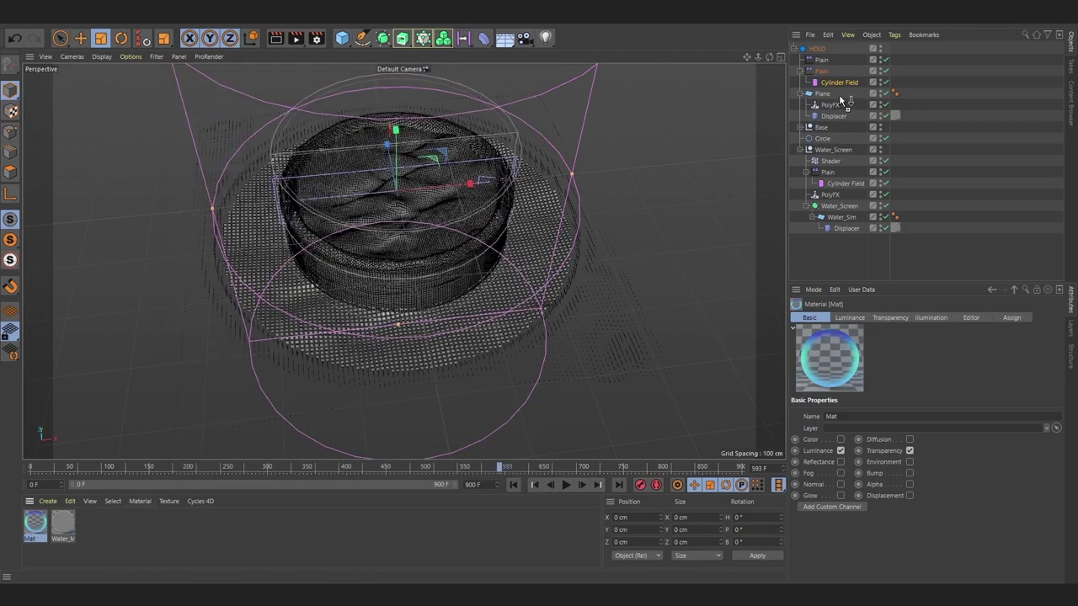
# Step: Apply Mat to the HOLO group, preview a render, and set anti-aliasing to Best
pyautogui.moveTo(845, 101); pyautogui.dragTo(820, 48)
pyautogui.click(275, 38)
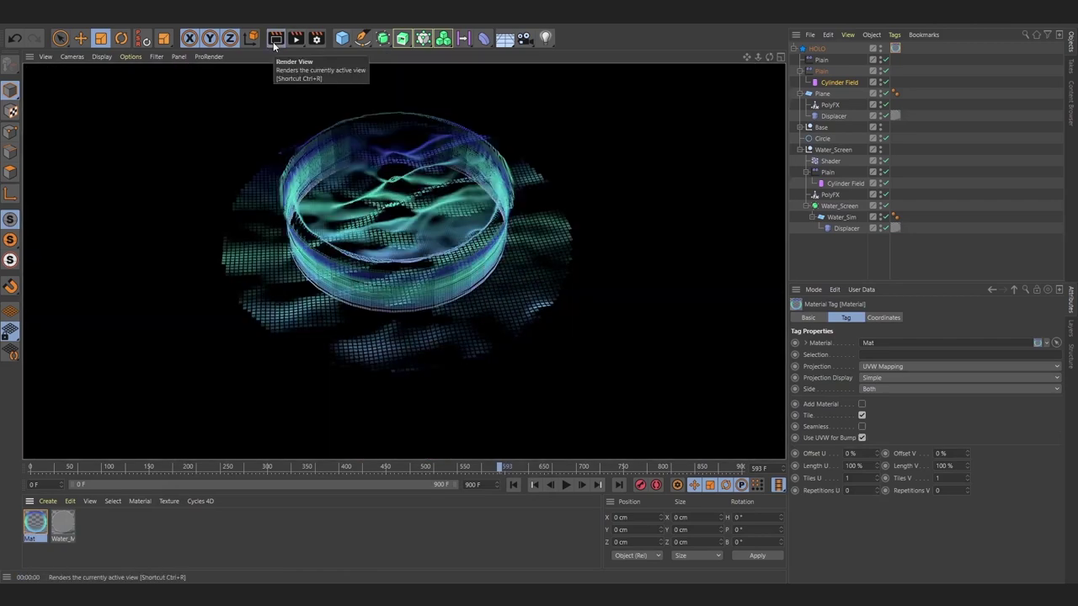
pyautogui.click(315, 37)
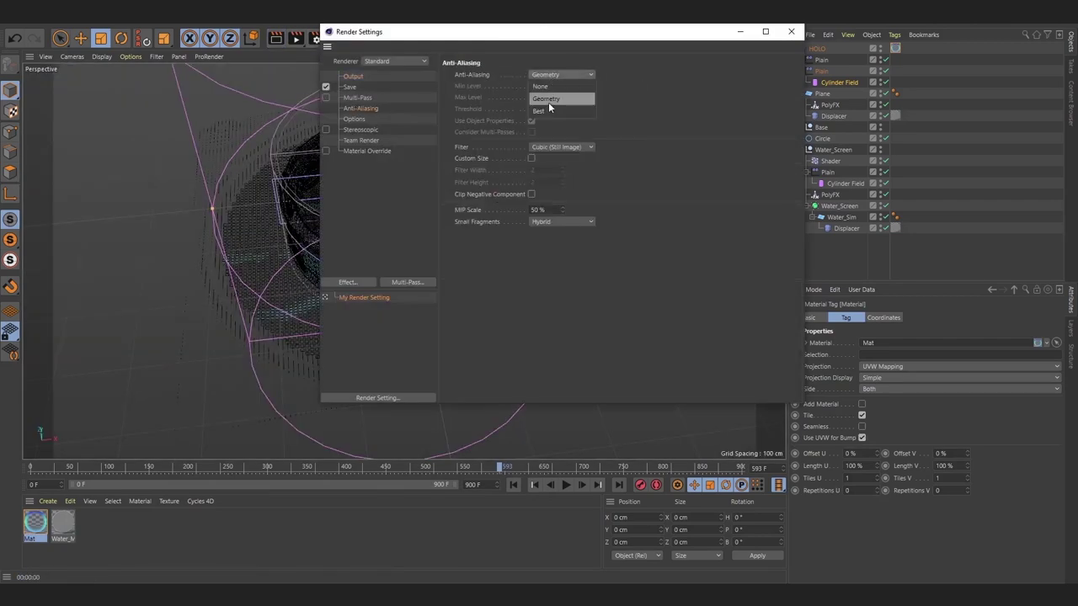
pyautogui.click(548, 111)
pyautogui.click(790, 31)
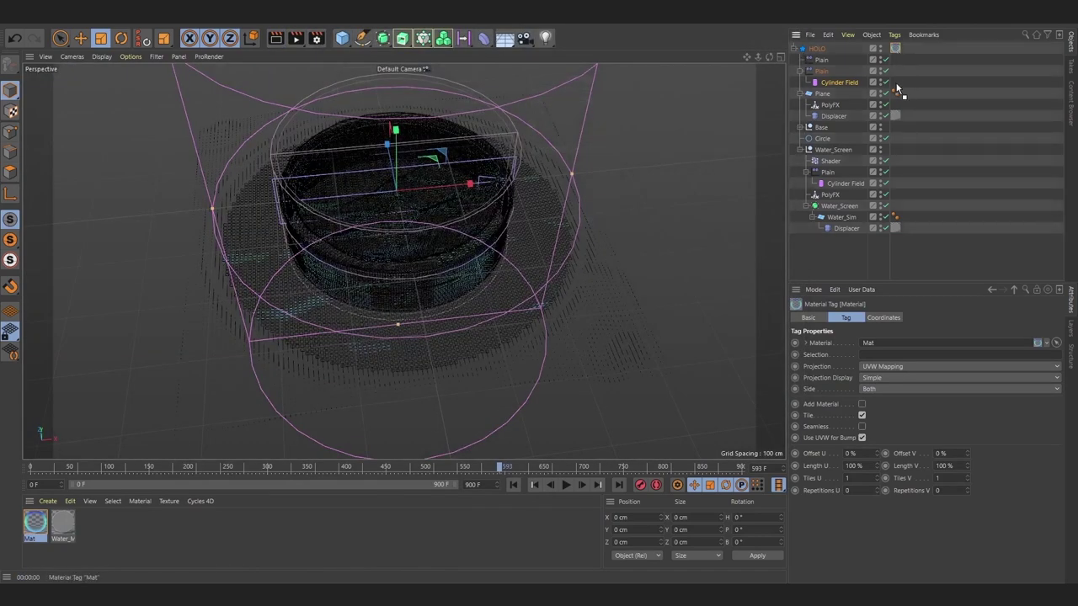
pyautogui.click(800, 127)
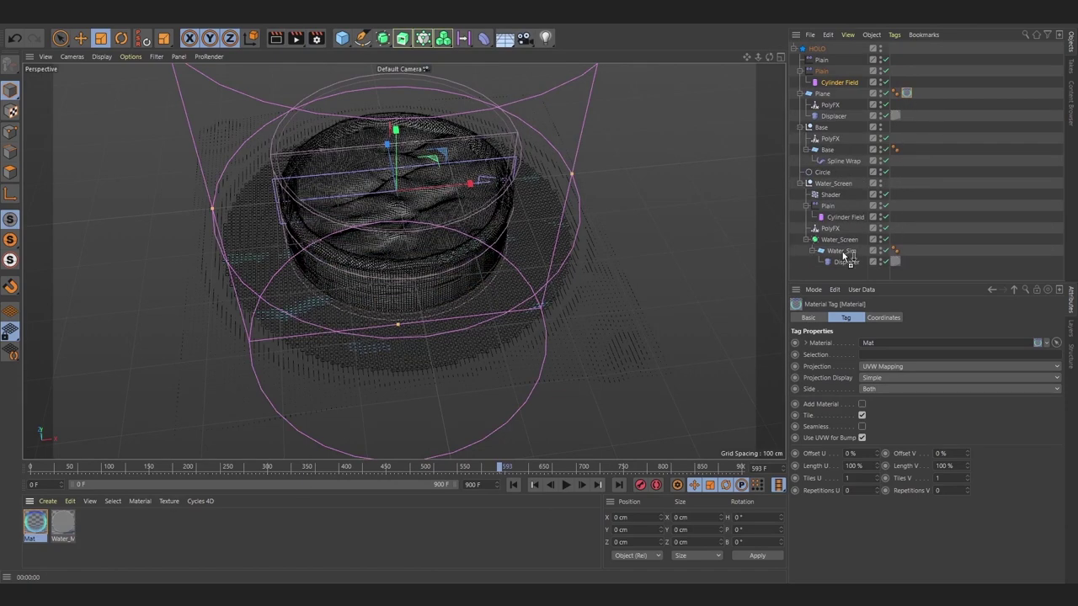
pyautogui.doubleClick(33, 539)
pyautogui.write('logram')
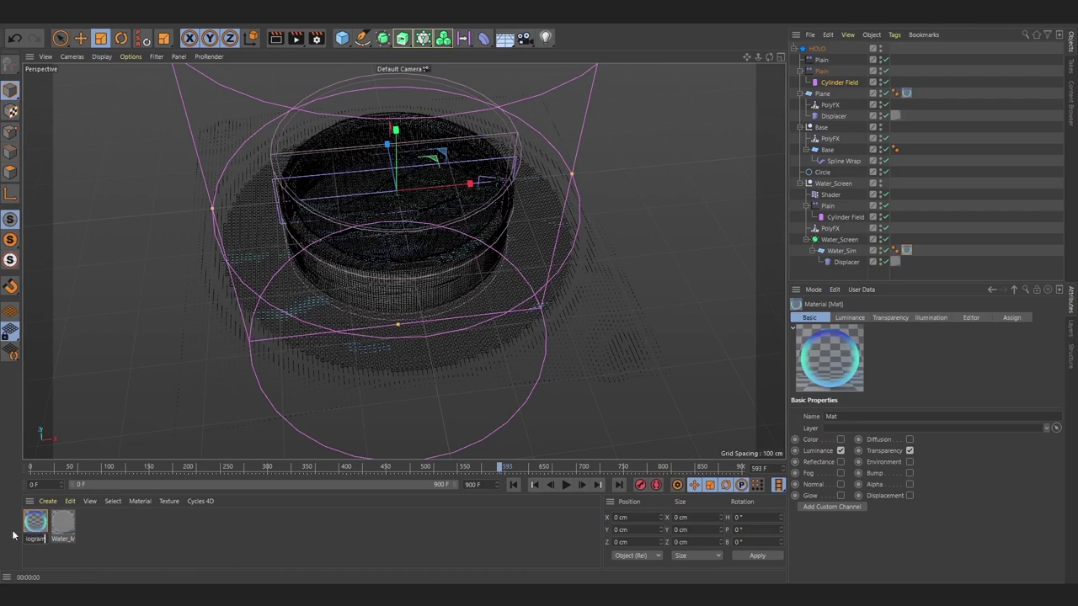
# Step: Rename the material to Hologram and check it with a viewport render
pyautogui.press('Return')
pyautogui.click(273, 42)
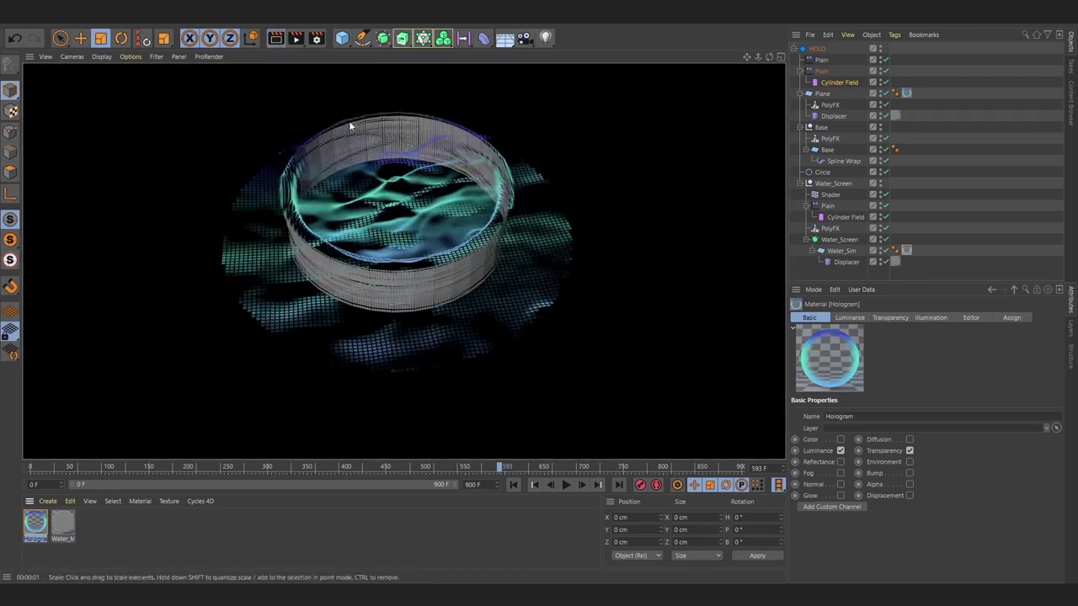
pyautogui.click(349, 120)
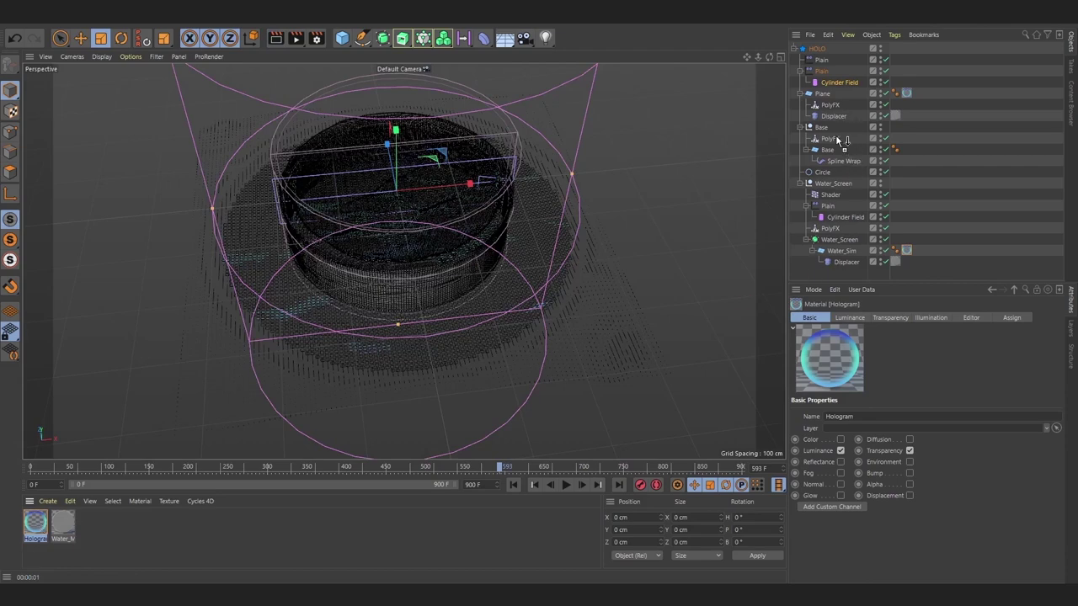
# Step: Apply Hologram to the Base object, preview playback and render, then reopen its editor
pyautogui.moveTo(828, 152); pyautogui.dragTo(828, 150)
pyautogui.moveTo(747, 55); pyautogui.dragTo(403, 261)
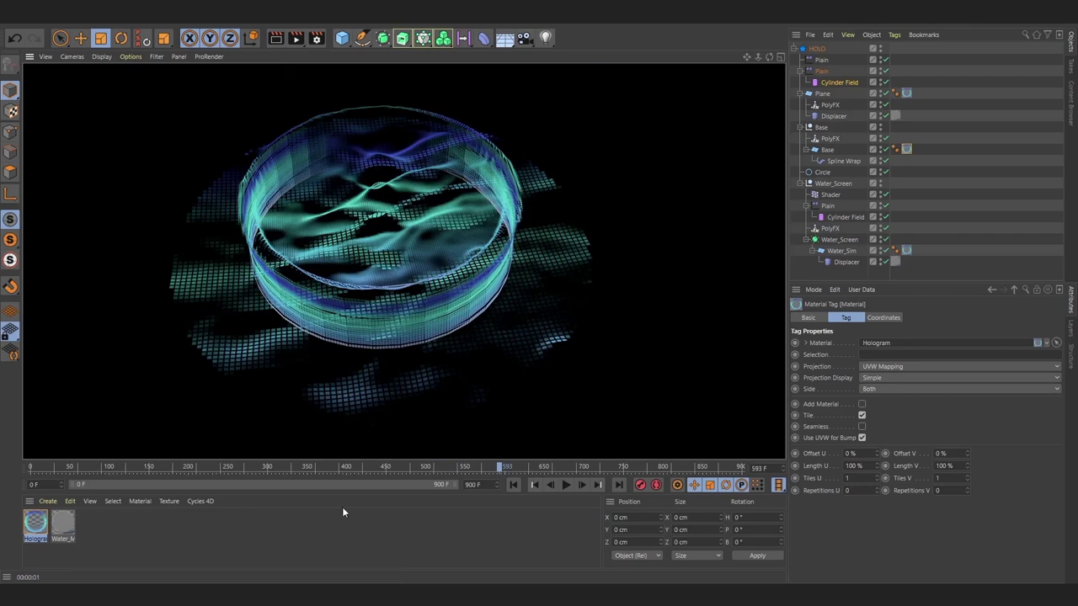
pyautogui.click(534, 485)
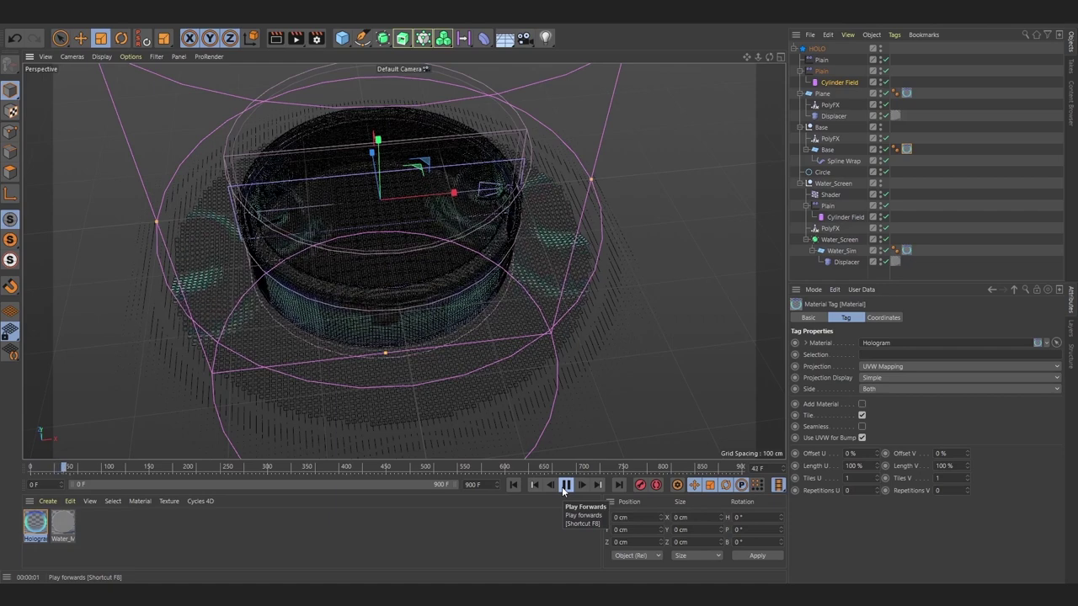
pyautogui.press('F8')
pyautogui.hotkey('ctrl', 'r')
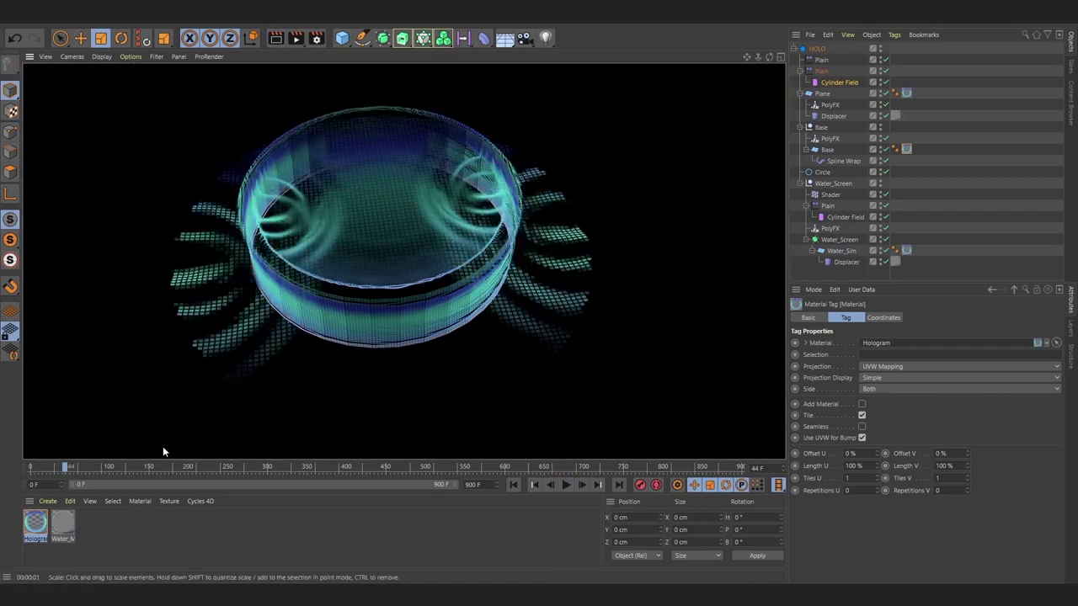
pyautogui.doubleClick(36, 523)
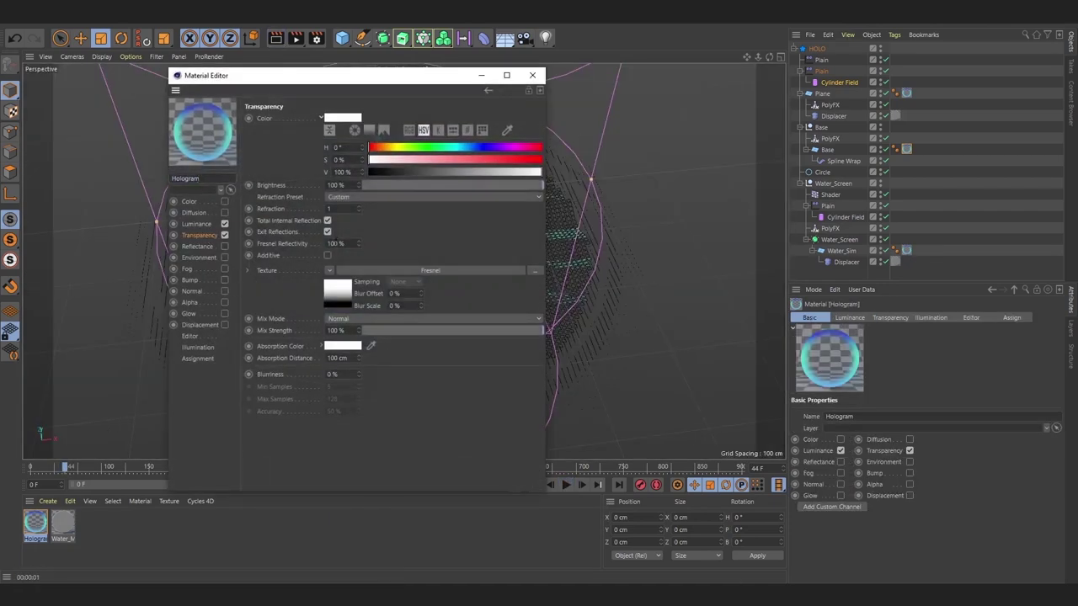
# Step: Inspect Hologram's Fresnel transparency shader, close the editor, and play then stop the animation
pyautogui.click(336, 290)
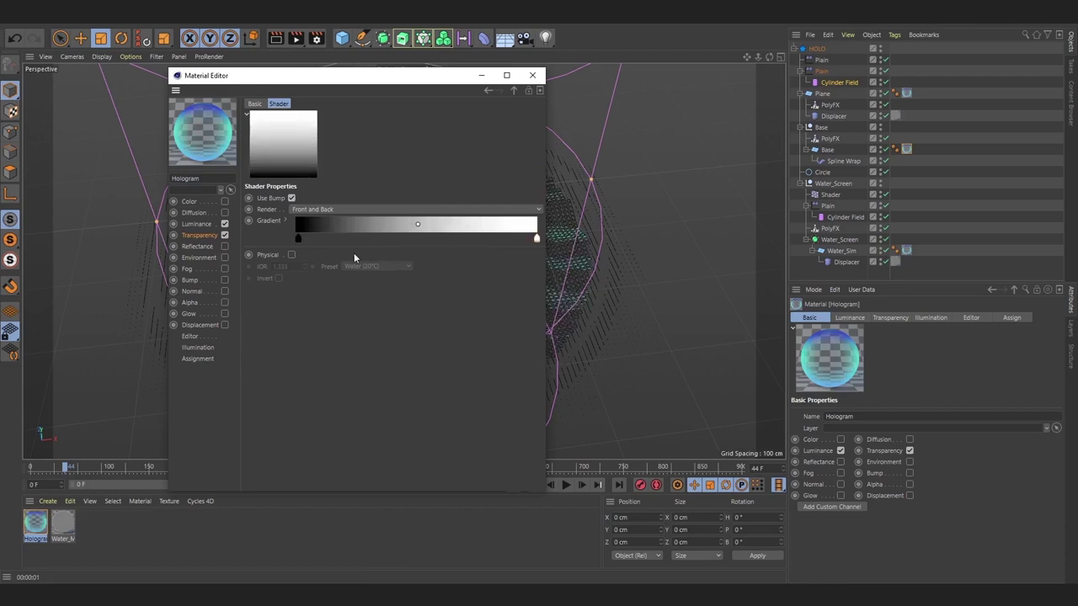
pyautogui.click(342, 61)
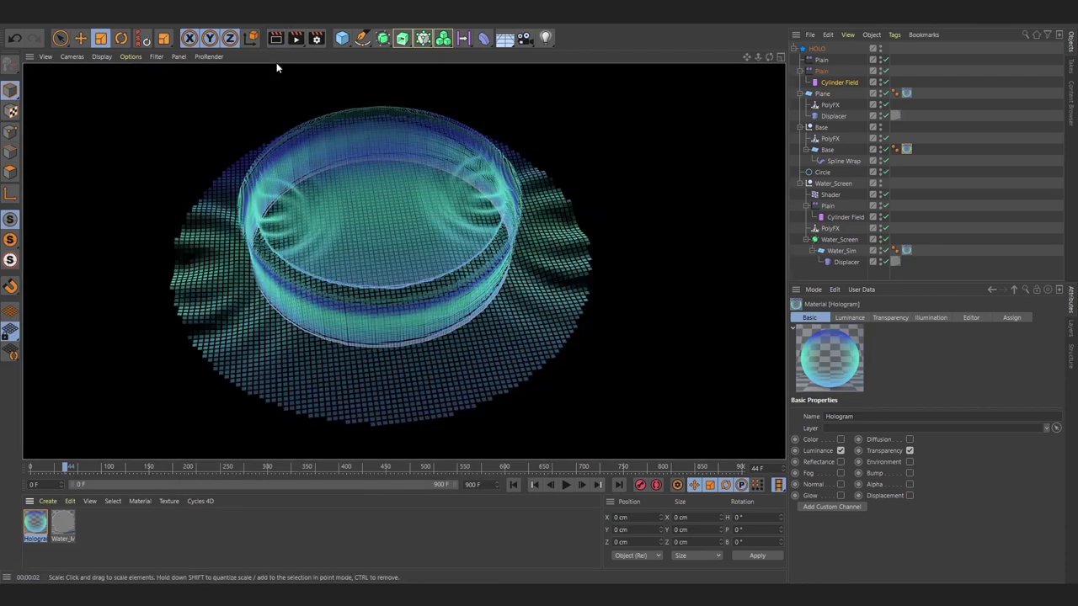
pyautogui.click(566, 485)
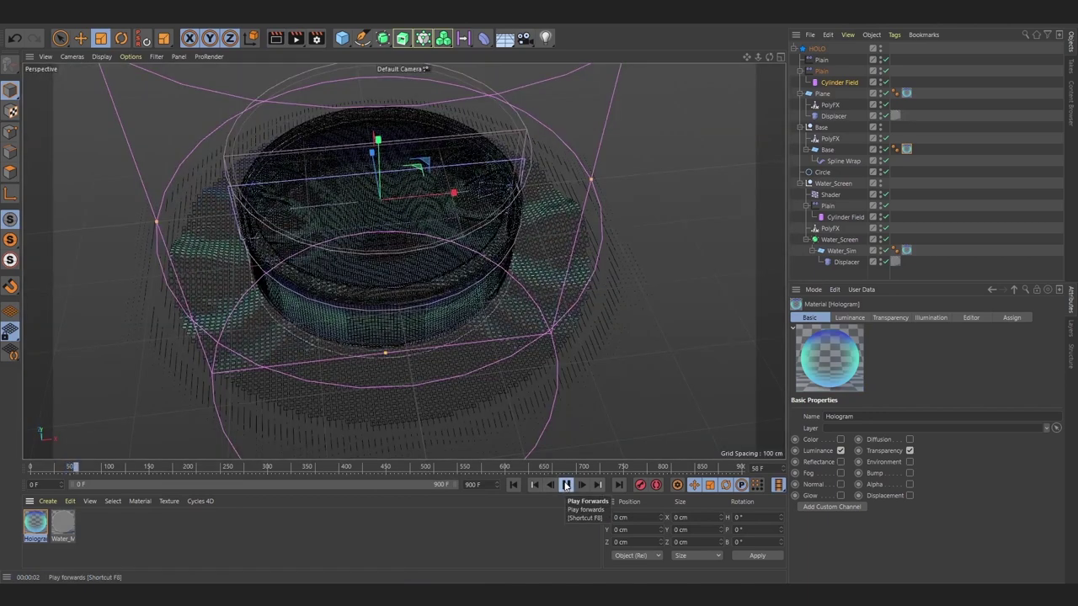
pyautogui.click(566, 485)
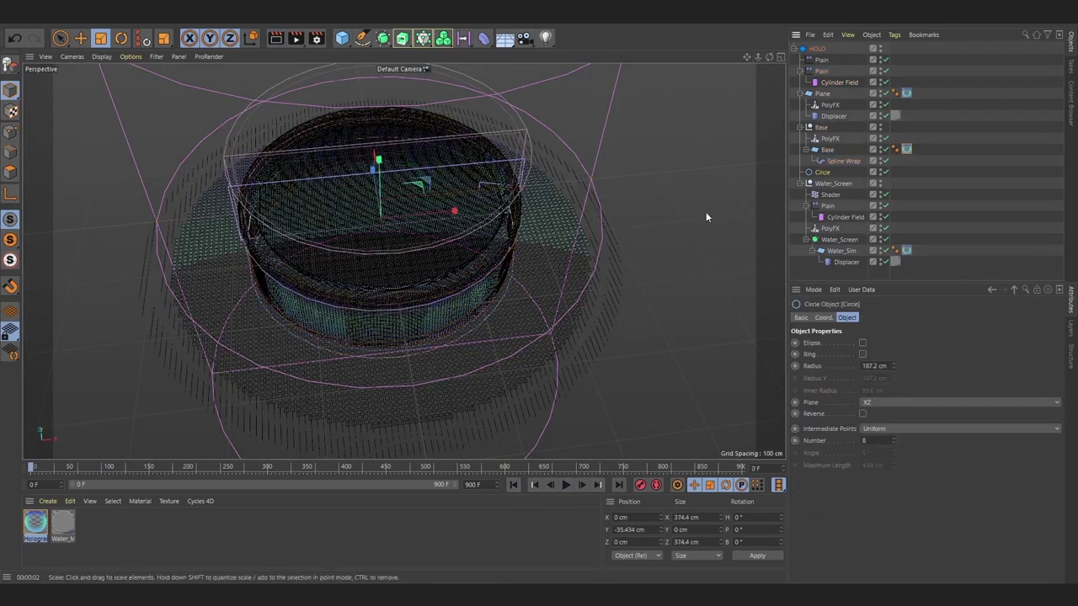
# Step: Slightly enlarge the circle's radius and lower it a little
pyautogui.moveTo(706, 217); pyautogui.dragTo(716, 217)
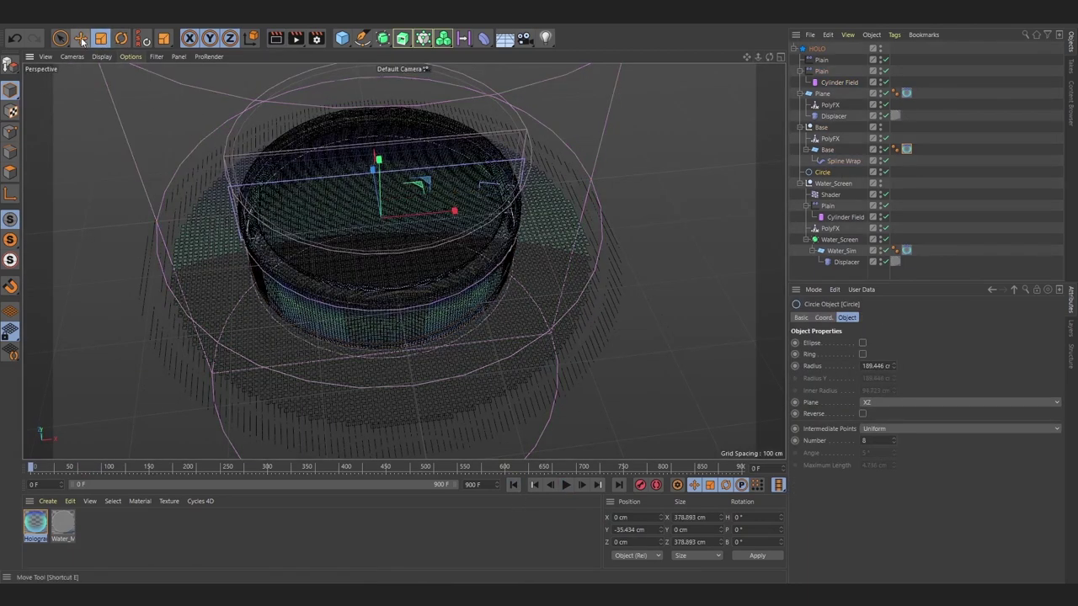
pyautogui.click(81, 41)
pyautogui.moveTo(380, 168); pyautogui.dragTo(419, 130)
# Step: Add a thin Disc ring of about 363 cm outer radius with 50 rotation segments
pyautogui.click(342, 38)
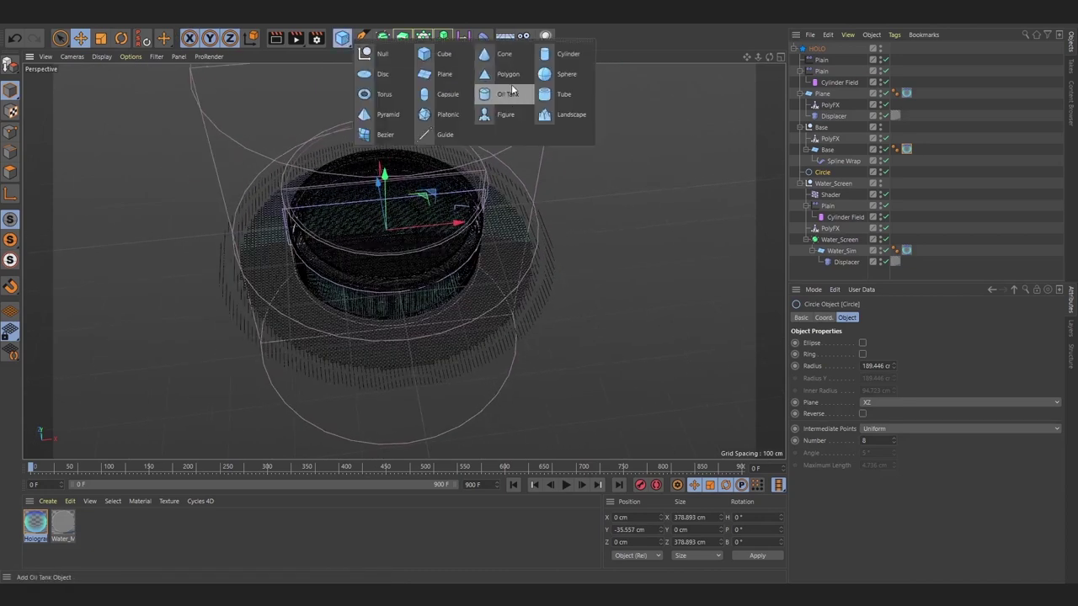
pyautogui.click(382, 74)
pyautogui.moveTo(431, 210)
pyautogui.mouseDown()
pyautogui.moveTo(558, 223)
pyautogui.moveTo(380, 169)
pyautogui.moveTo(380, 216)
pyautogui.mouseUp()
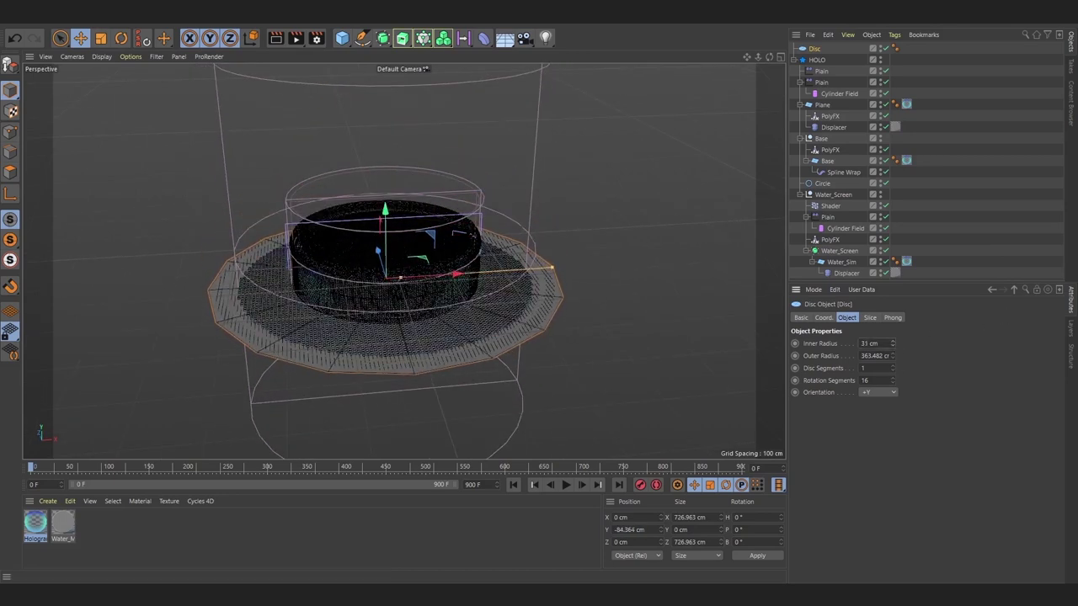
pyautogui.moveTo(476, 272); pyautogui.dragTo(534, 269)
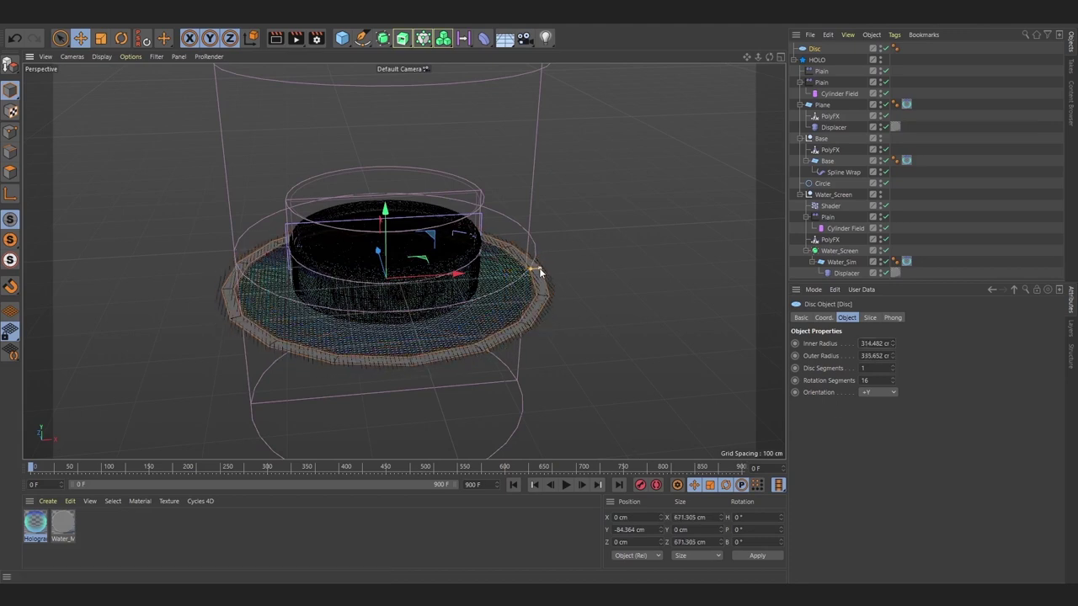
pyautogui.write('50')
pyautogui.press('Return')
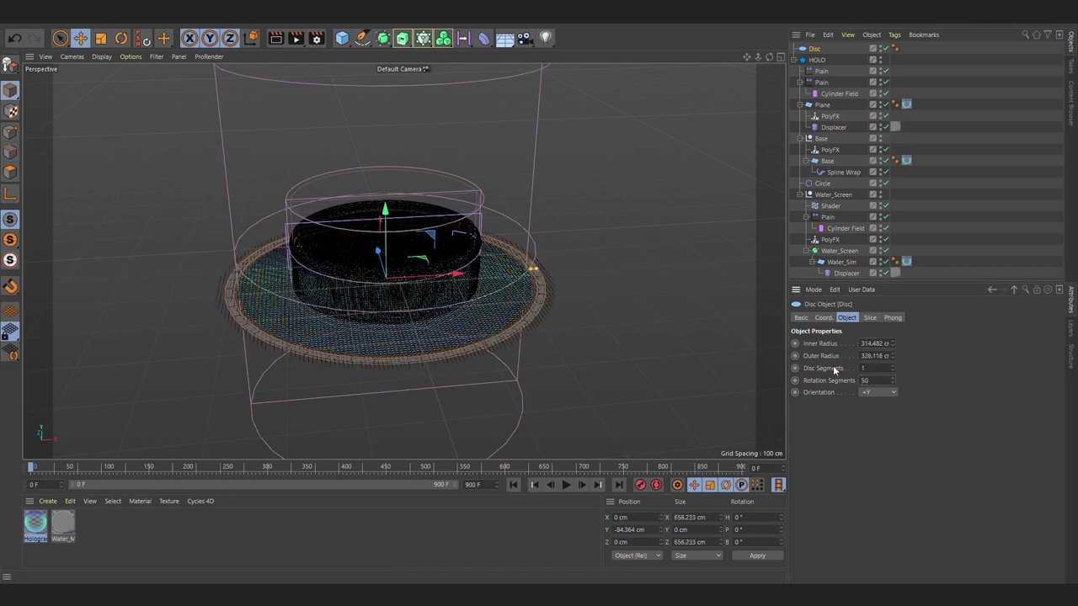
# Step: Scale-copy the disc into two larger rings, Disc.1 and Disc.2
pyautogui.click(794, 61)
pyautogui.click(101, 38)
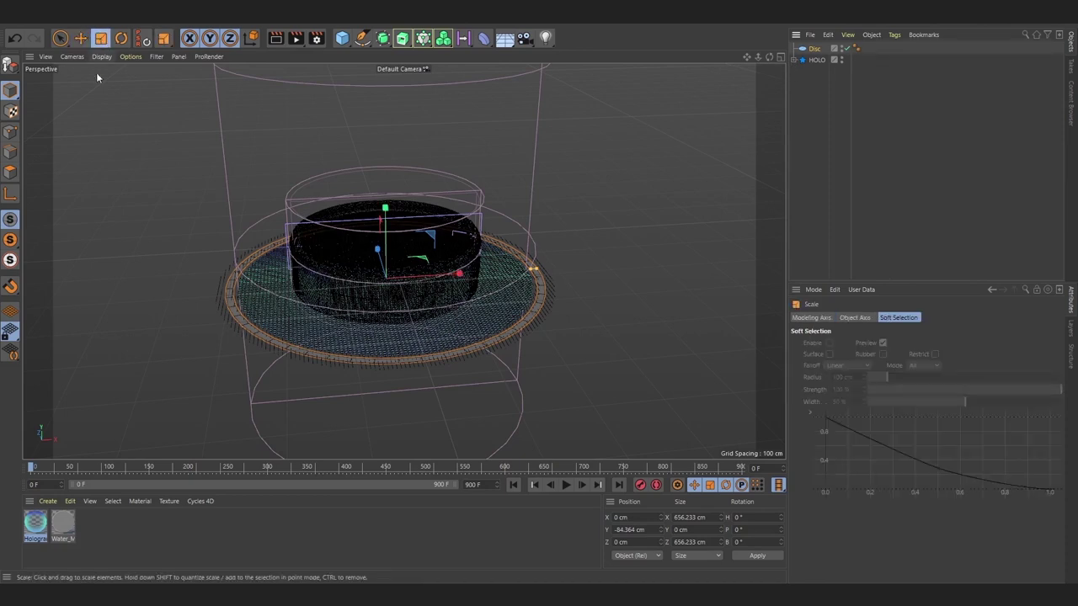
pyautogui.keyDown('ctrl'); pyautogui.moveTo(140, 235); pyautogui.dragTo(204, 198); pyautogui.keyUp('ctrl')
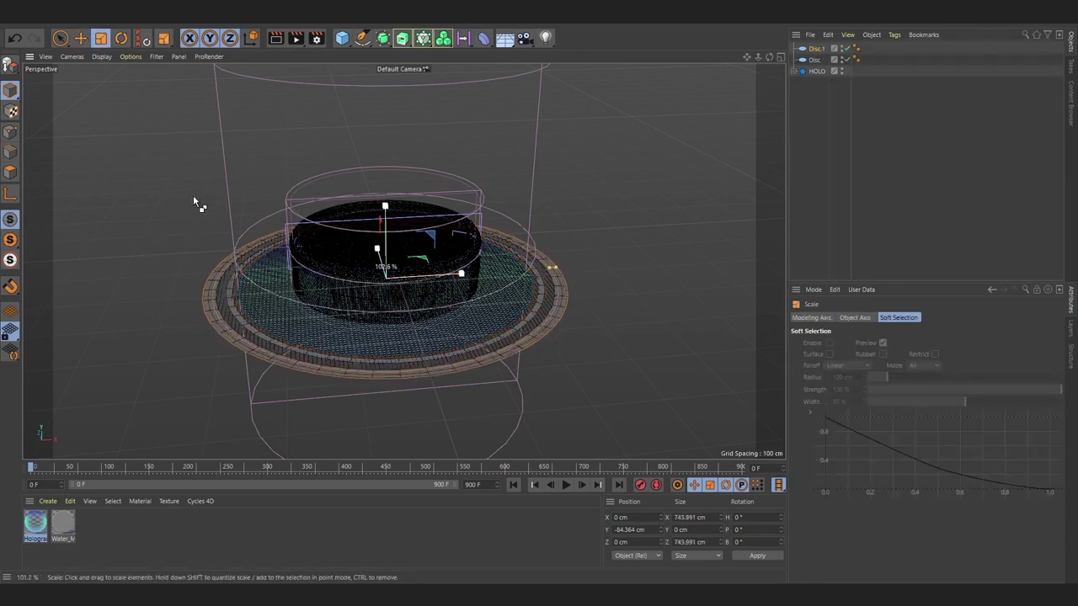
pyautogui.keyDown('shift'); pyautogui.click(814, 70); pyautogui.keyUp('shift')
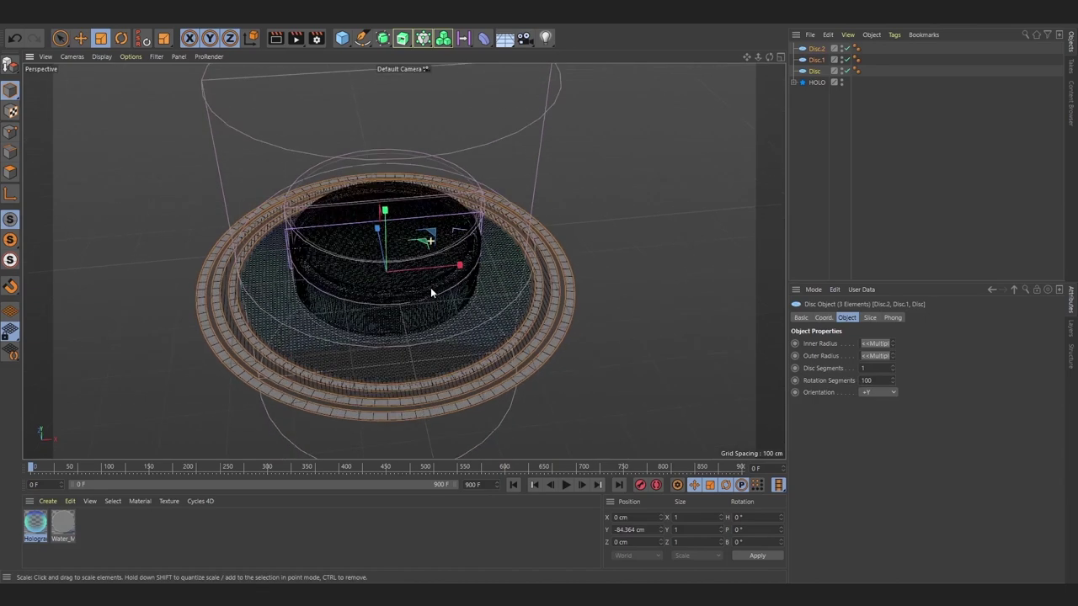
# Step: Select the three disc rings along with the Hologram material
pyautogui.keyDown('alt'); pyautogui.moveTo(430, 287); pyautogui.dragTo(452, 257); pyautogui.keyUp('alt')
pyautogui.click(868, 60)
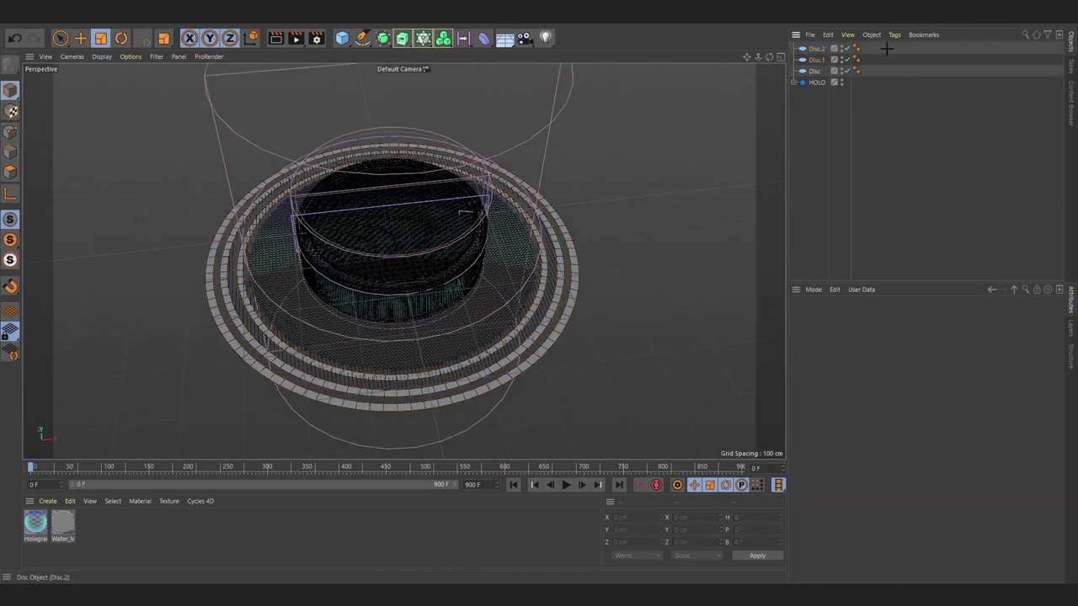
pyautogui.moveTo(890, 42); pyautogui.dragTo(846, 76)
pyautogui.click(35, 524)
pyautogui.click(70, 501)
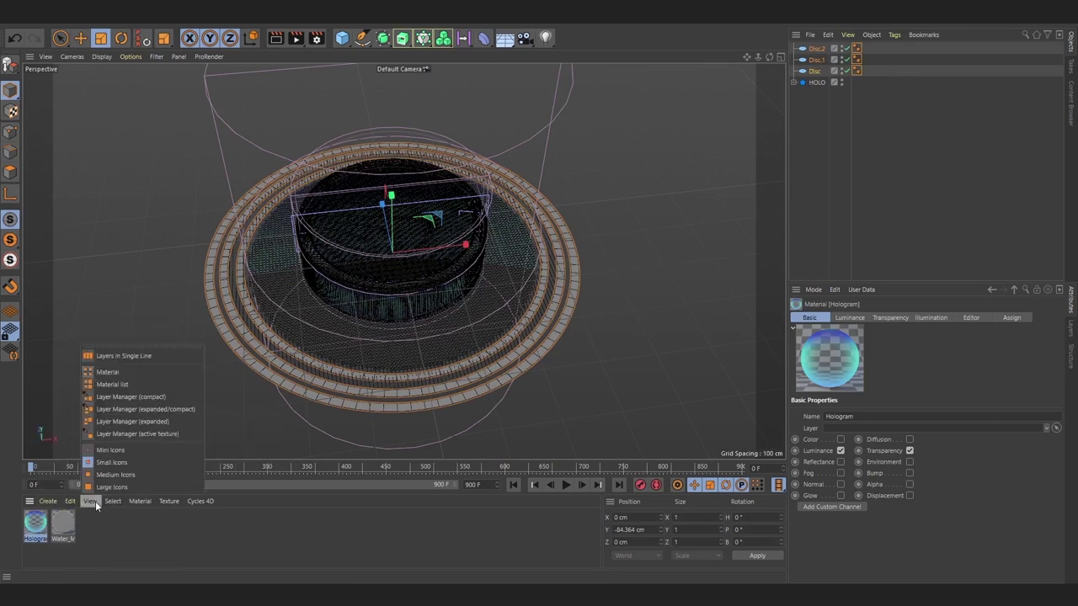
# Step: Apply Hologram to the three selected discs, render a preview, and play the animation
pyautogui.click(140, 501)
pyautogui.click(154, 432)
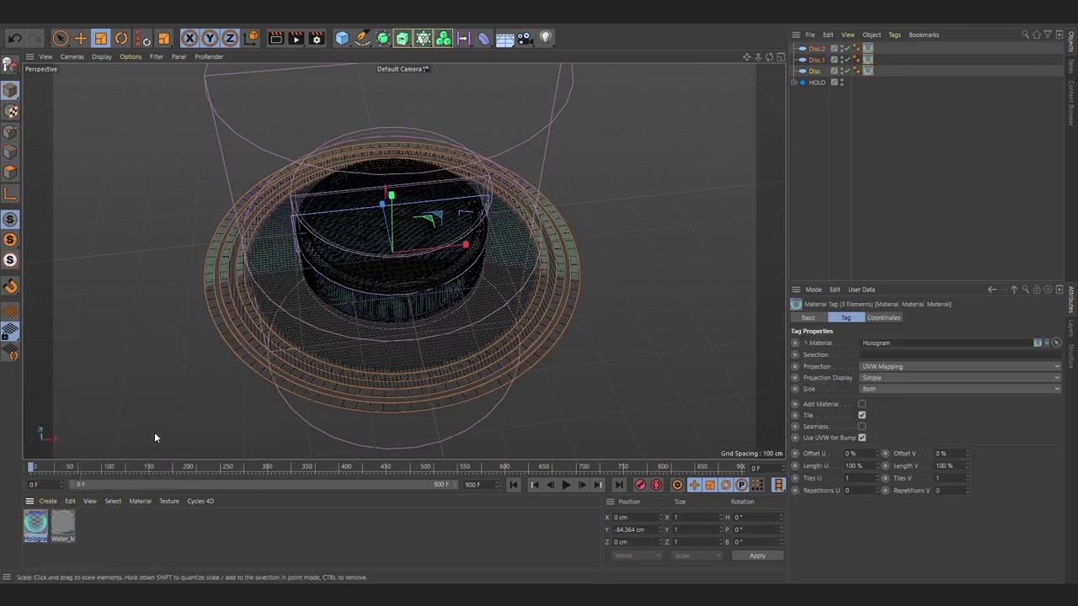
pyautogui.click(292, 40)
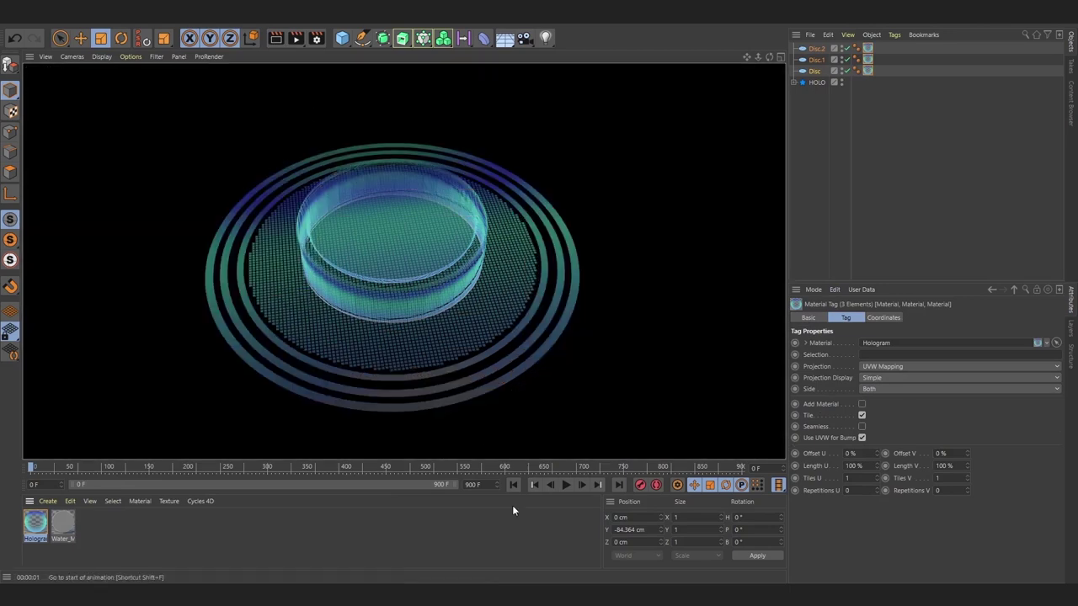
pyautogui.click(566, 485)
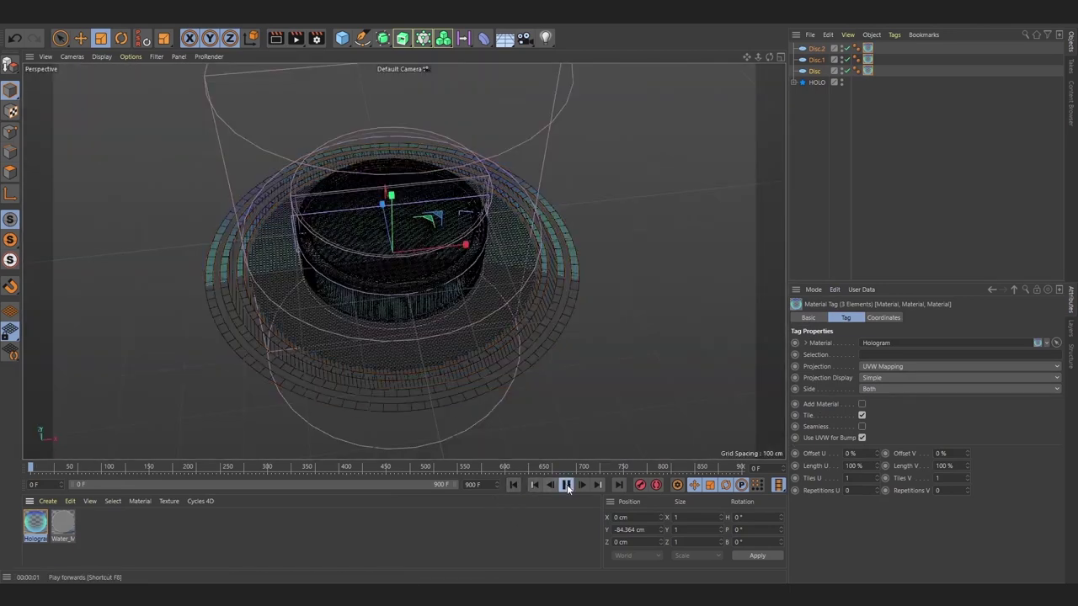
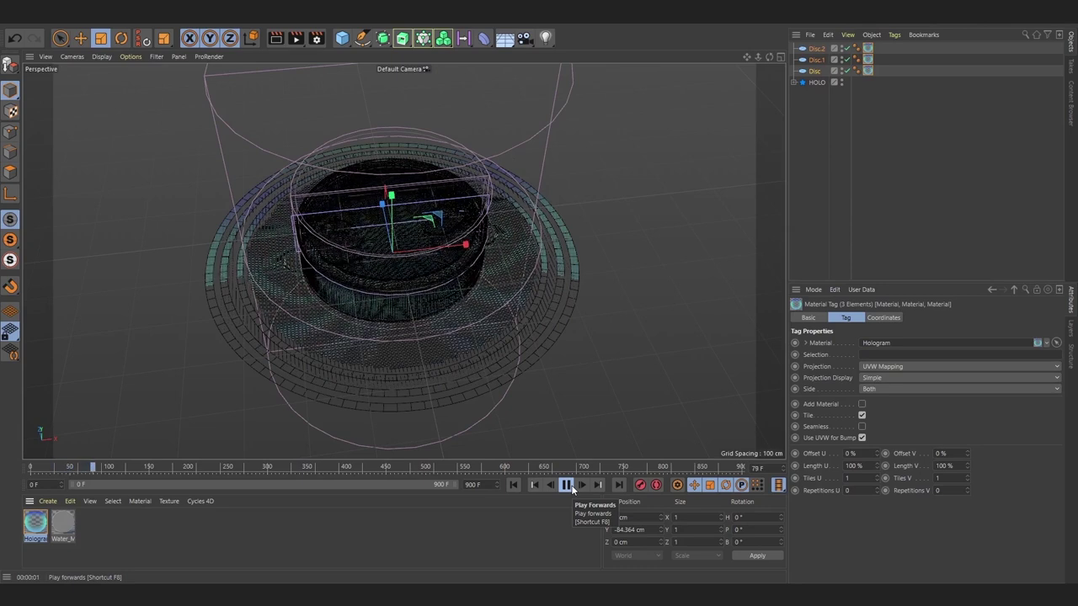
# Step: Preview a render, then enlarge the Circle spline's radius to about 193.8 cm
pyautogui.click(566, 485)
pyautogui.click(277, 39)
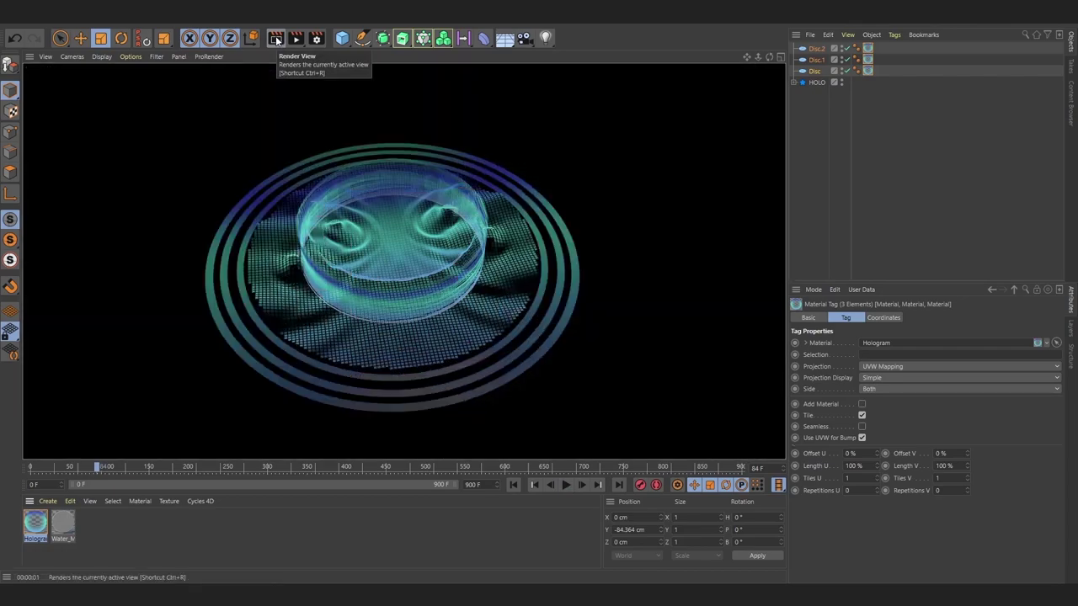
pyautogui.click(795, 83)
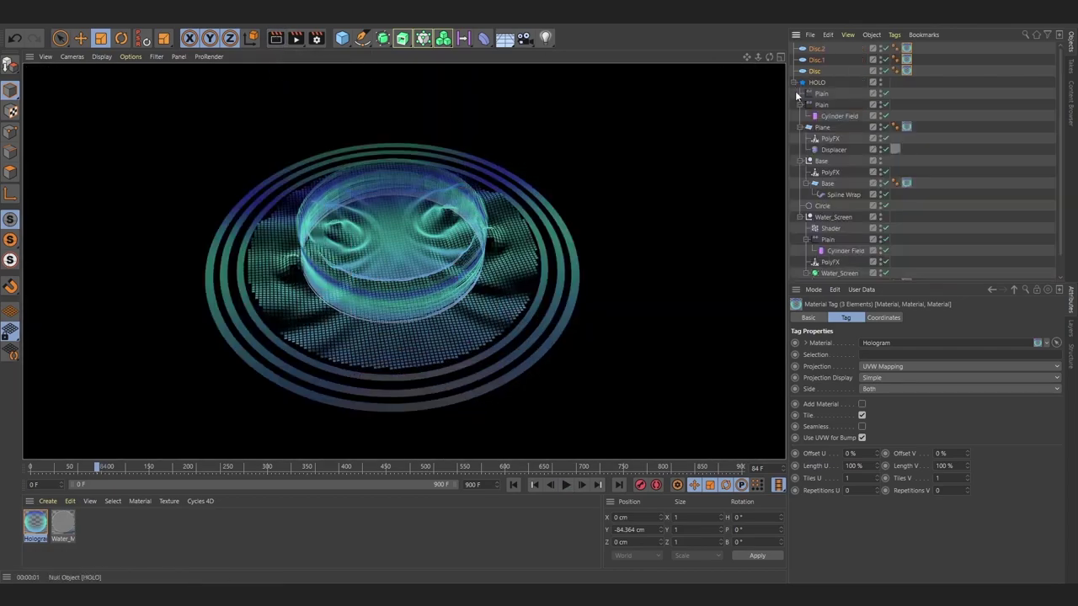
pyautogui.click(823, 206)
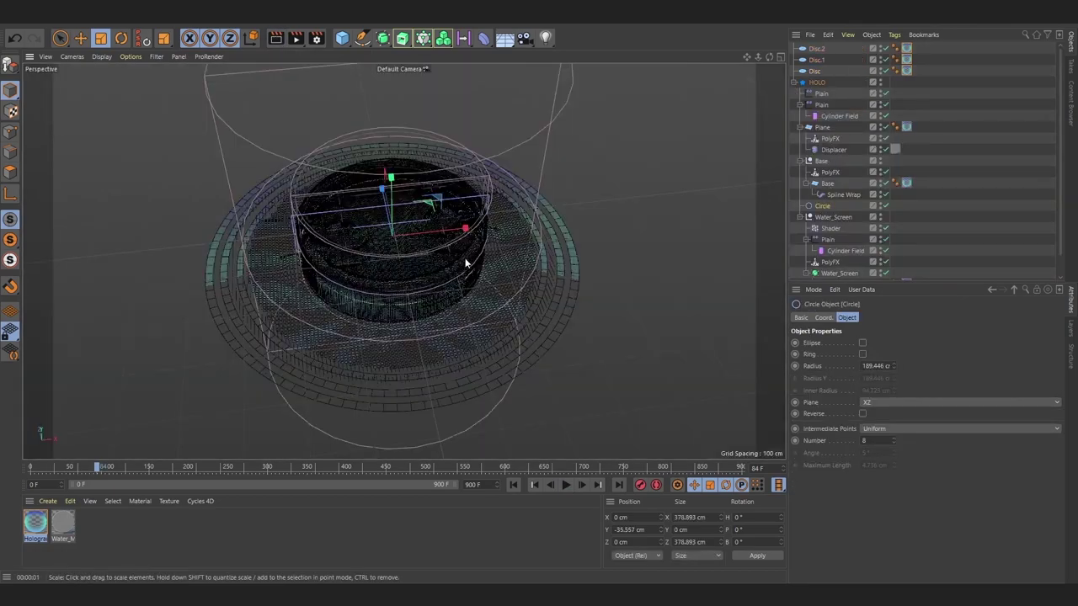
pyautogui.scroll(5, 544, 236)
pyautogui.scroll(4, 570, 232)
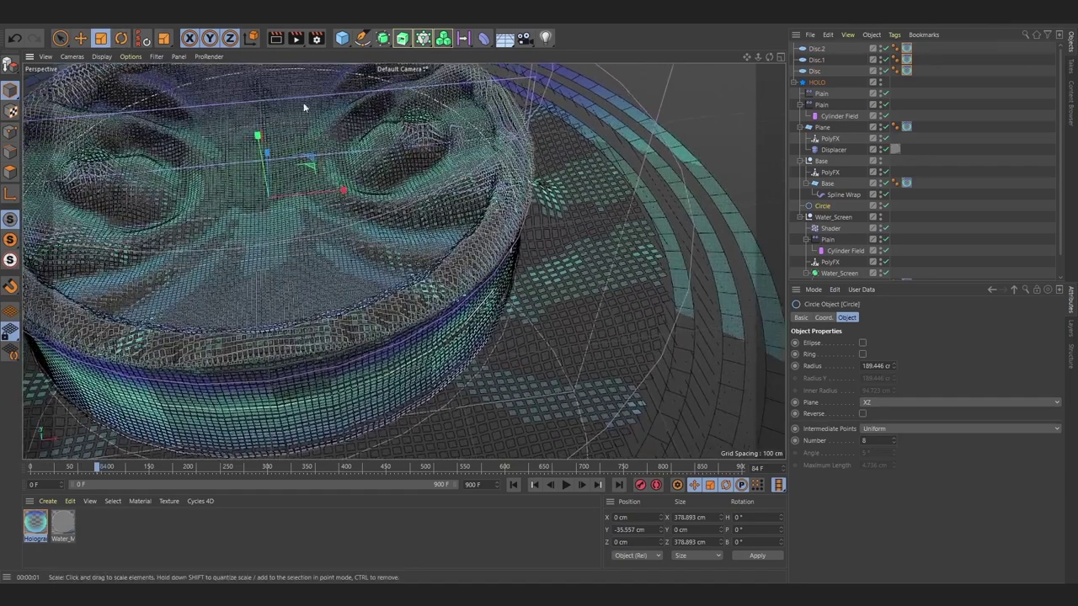
pyautogui.moveTo(304, 108); pyautogui.dragTo(414, 193)
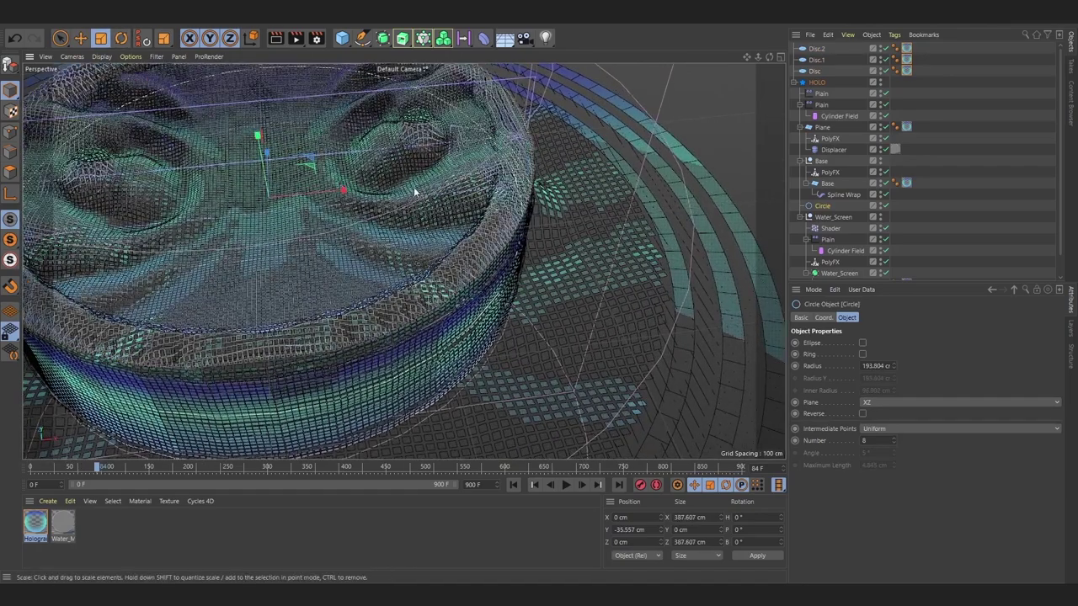
pyautogui.scroll(-5, 296, 205)
pyautogui.scroll(-2, 297, 205)
# Step: Move Disc, Disc.1 and Disc.2 under the HOLO null in the Object Manager
pyautogui.click(794, 82)
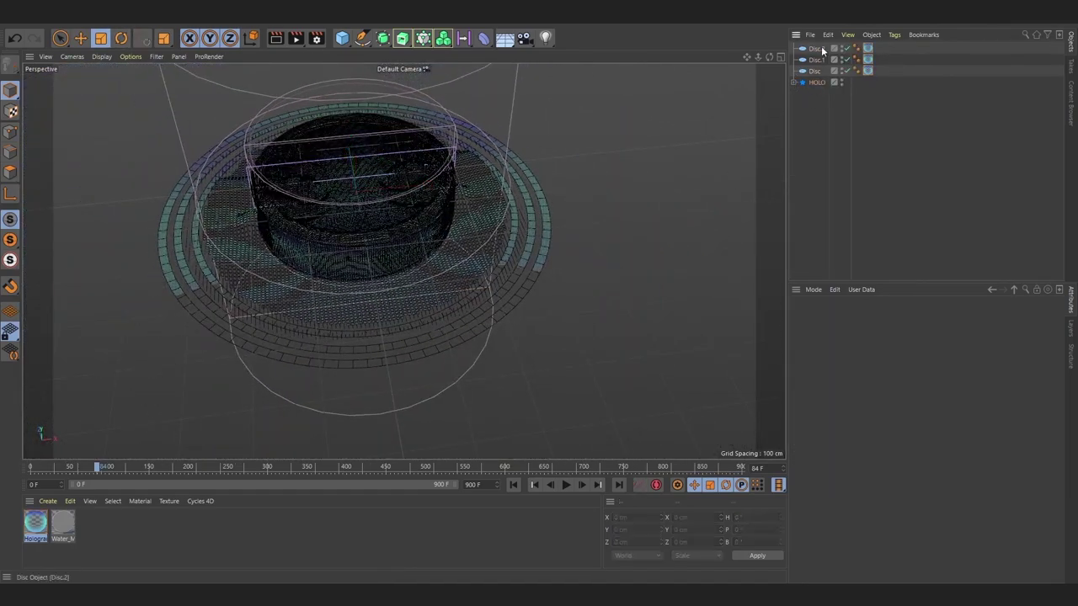
pyautogui.moveTo(820, 48); pyautogui.dragTo(818, 46)
pyautogui.moveTo(820, 87); pyautogui.dragTo(821, 84)
pyautogui.click(795, 49)
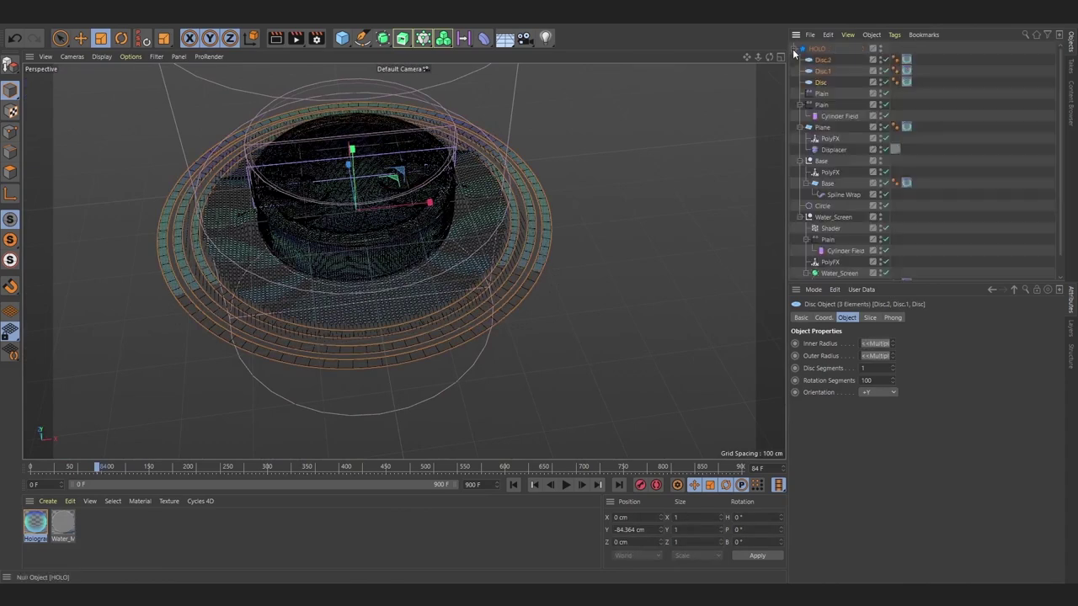
pyautogui.click(796, 49)
pyautogui.click(797, 61)
pyautogui.moveTo(471, 298)
pyautogui.keyDown('alt'); pyautogui.mouseDown()
pyautogui.moveTo(389, 249)
pyautogui.moveTo(480, 241)
pyautogui.mouseUp(); pyautogui.keyUp('alt')
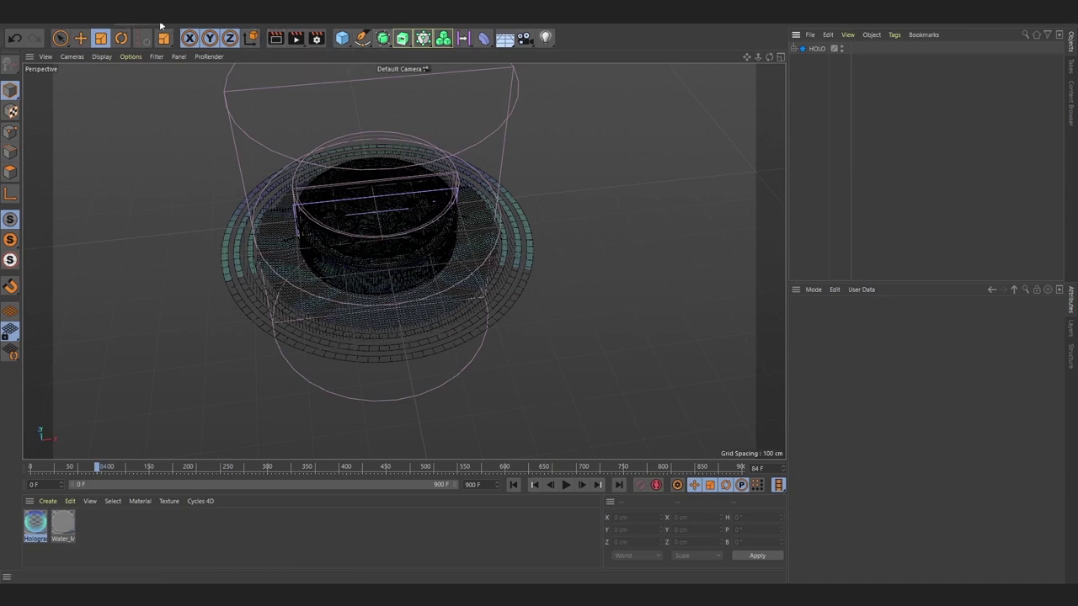
# Step: Use the Spline Pen in a full-size Top view with Grid Point Snap enabled
pyautogui.moveTo(366, 42); pyautogui.dragTo(381, 52)
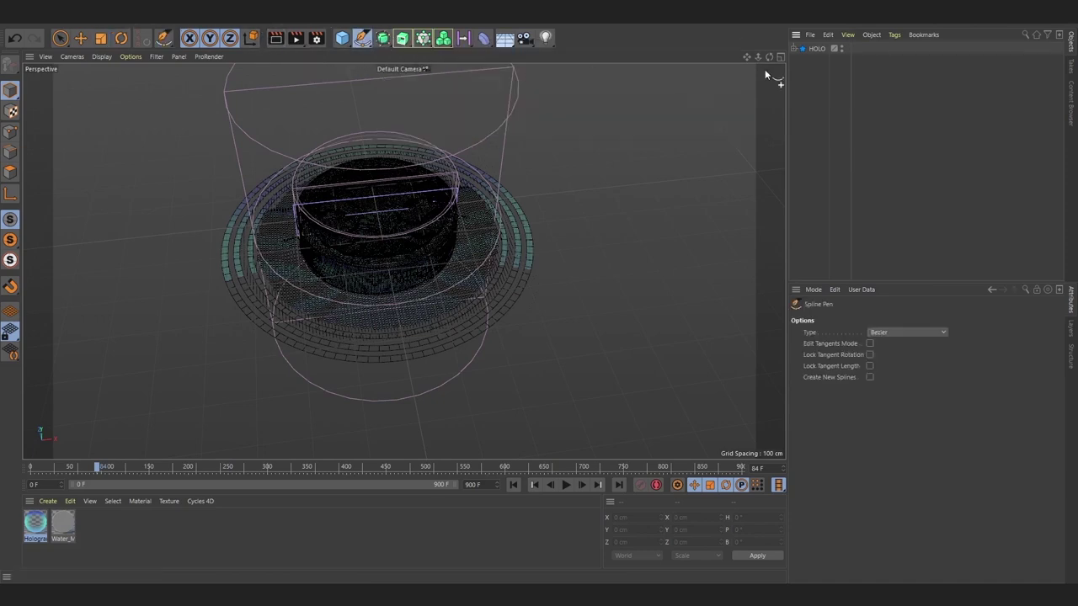
pyautogui.click(780, 56)
pyautogui.click(781, 55)
pyautogui.scroll(-5, 500, 219)
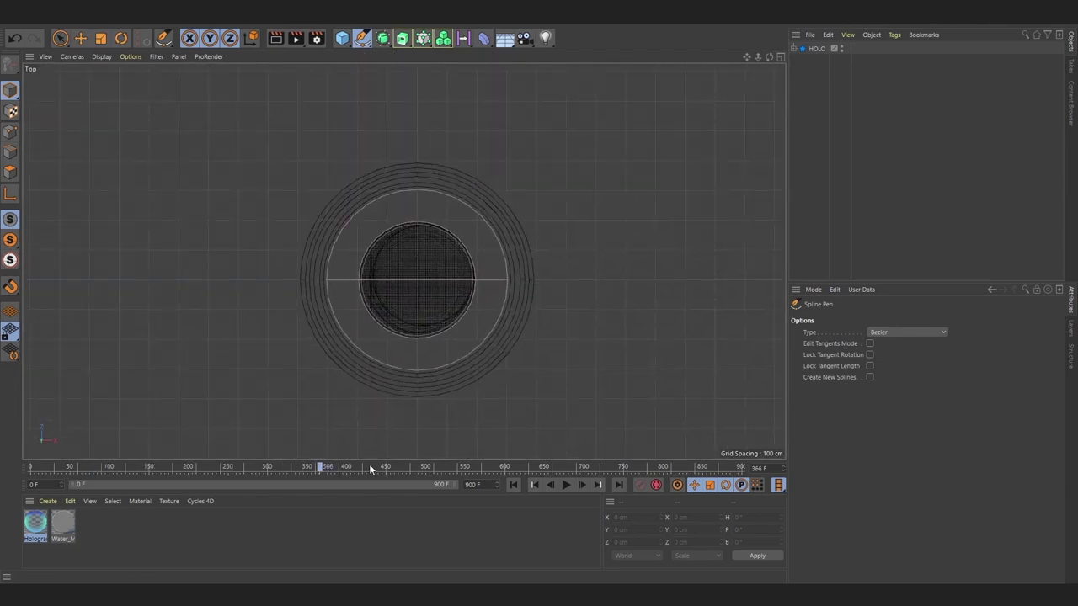
pyautogui.moveTo(369, 469); pyautogui.dragTo(1, 469)
pyautogui.moveTo(10, 287); pyautogui.dragTo(64, 195)
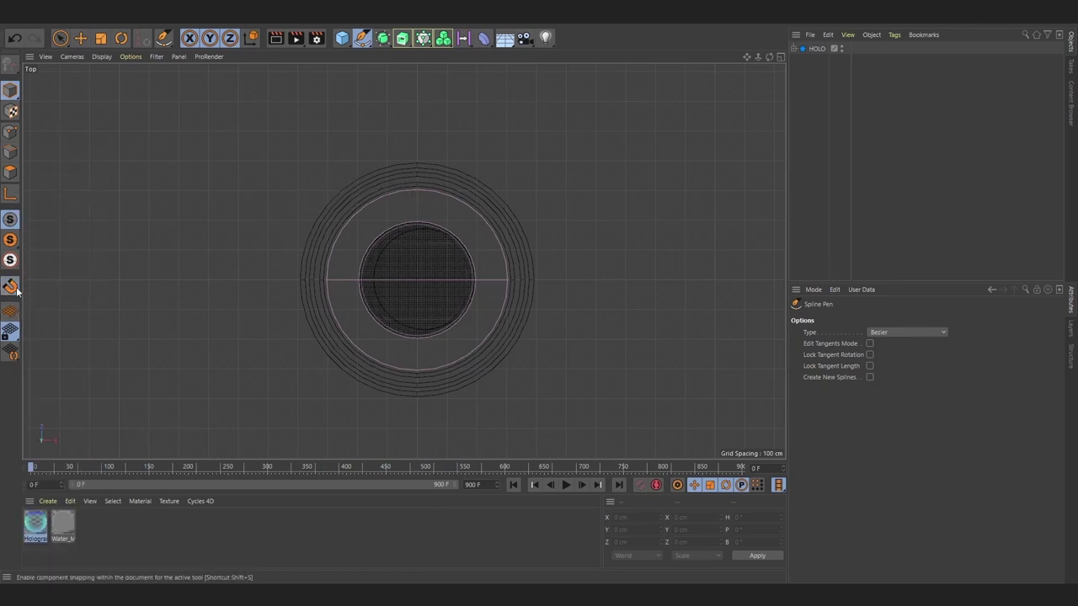
pyautogui.moveTo(17, 289); pyautogui.dragTo(64, 456)
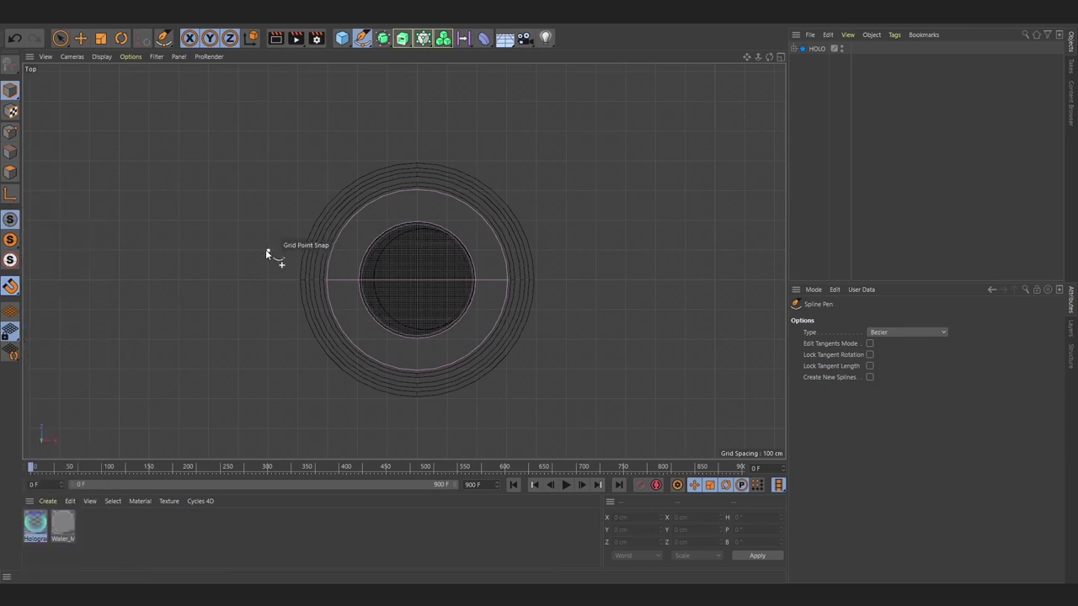
# Step: Draw angular linear circuit paths branching outward from the disc
pyautogui.click(267, 278)
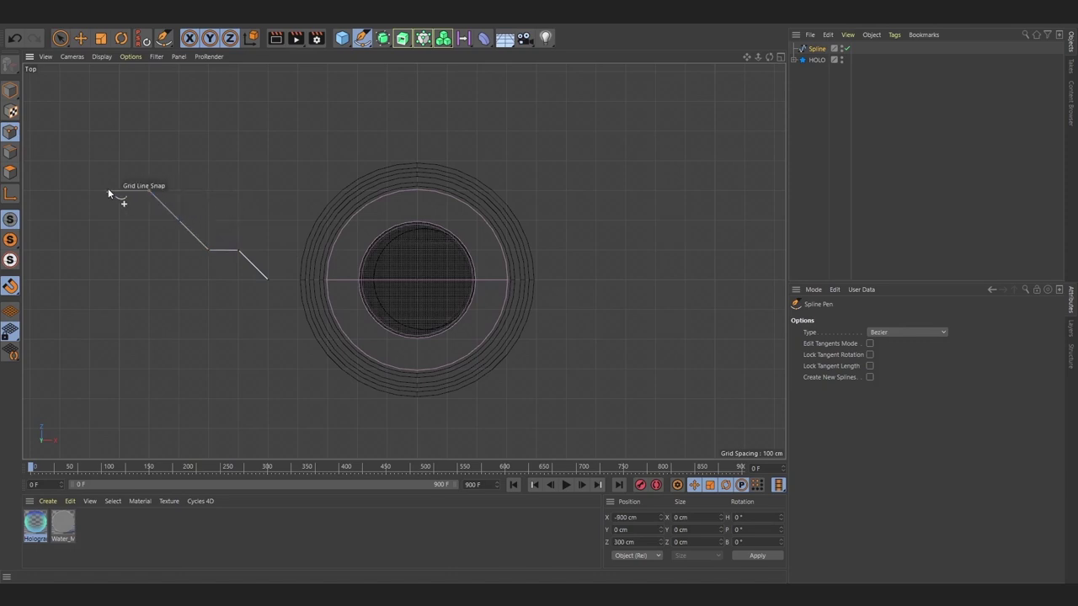
pyautogui.click(32, 132)
pyautogui.click(267, 165)
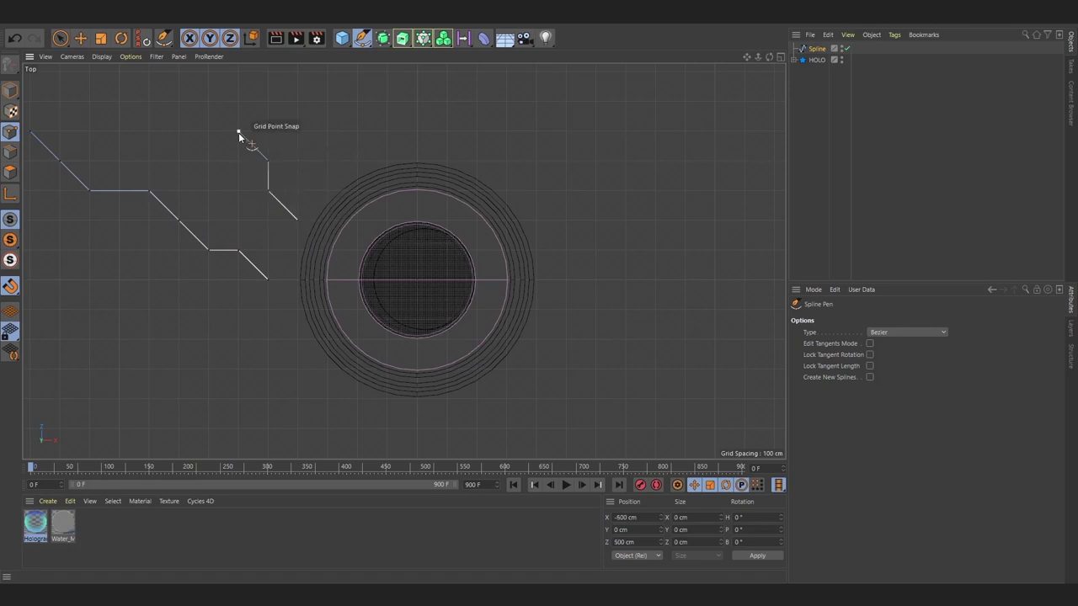
pyautogui.click(239, 133)
pyautogui.click(62, 72)
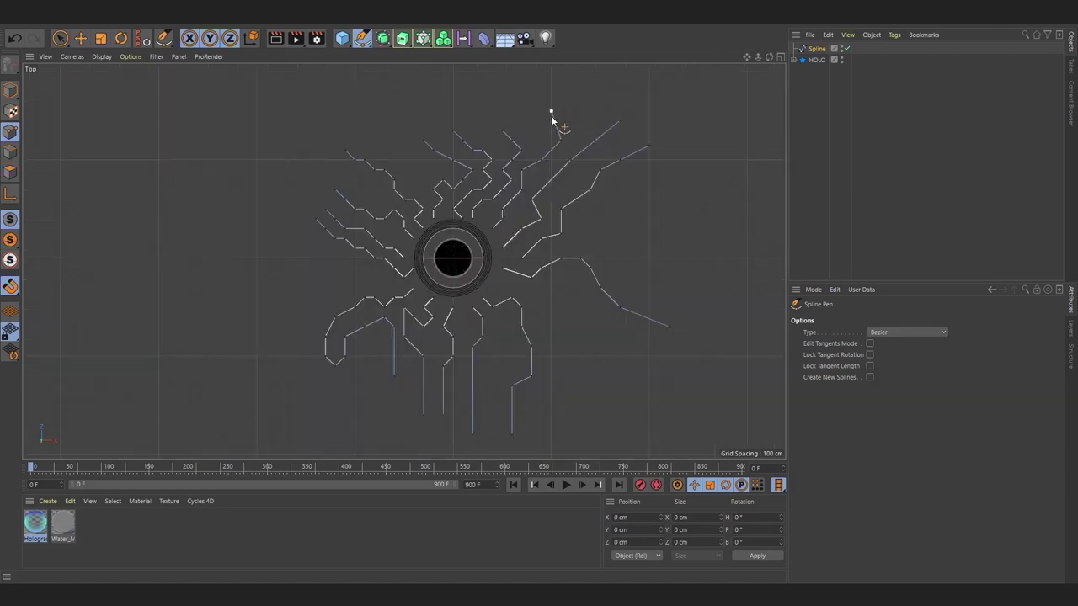
pyautogui.click(815, 49)
pyautogui.click(80, 38)
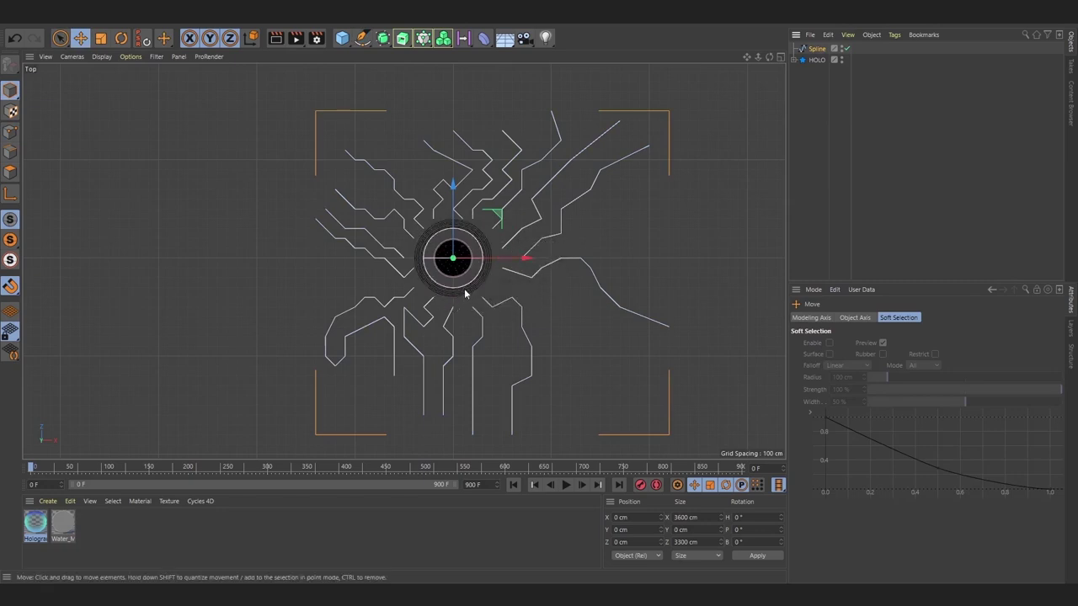
# Step: Enter Points mode, select the Spline, and return to the single Perspective view
pyautogui.press('Return')
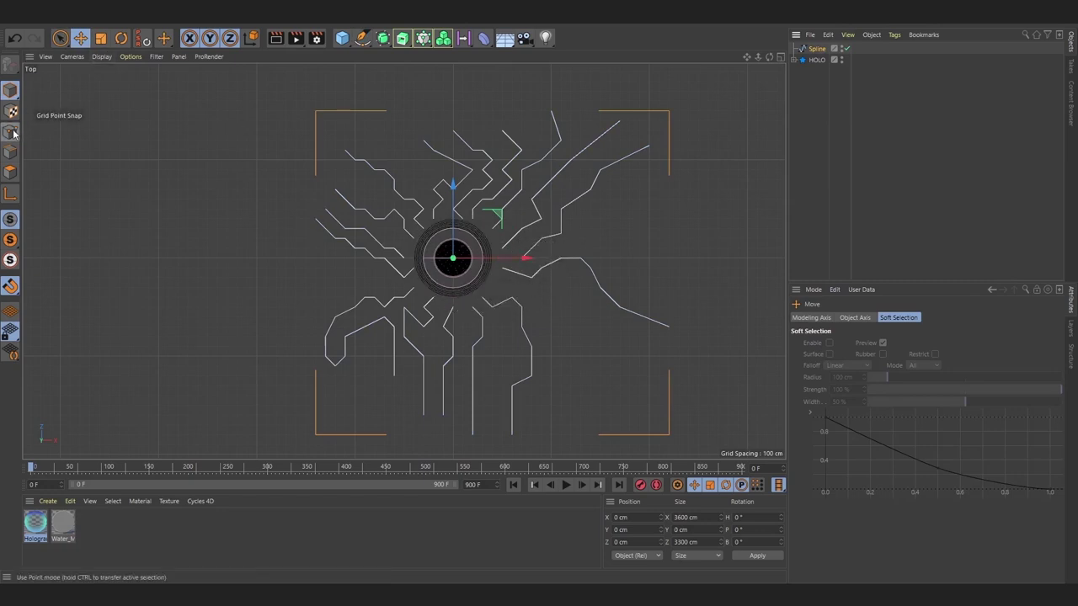
pyautogui.click(468, 235)
pyautogui.middleClick(392, 67)
pyautogui.middleClick(396, 67)
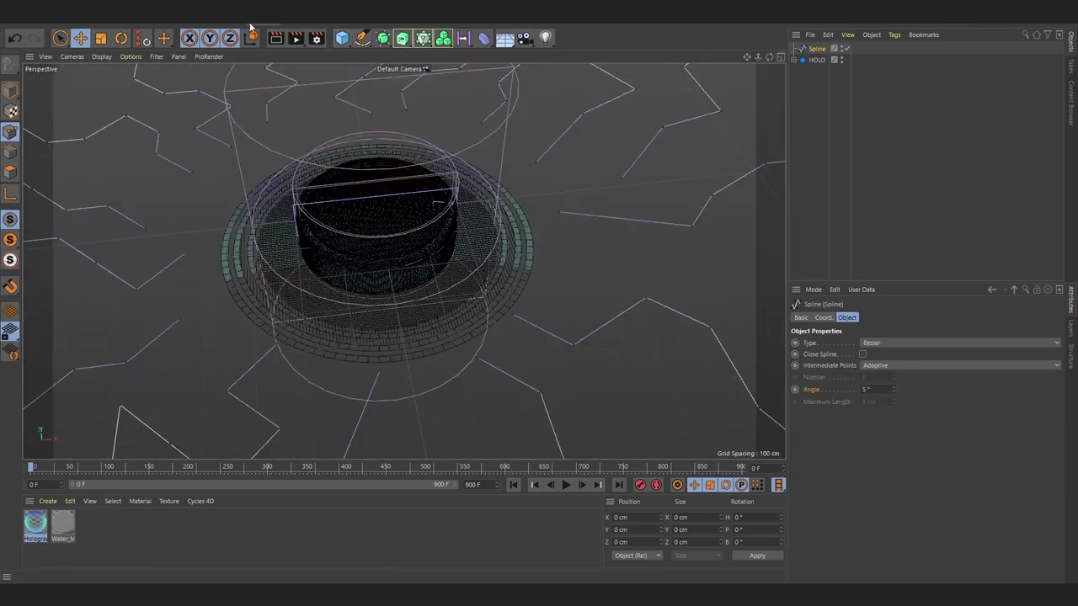
# Step: Add a particle Emitter with an Align to Spline tag linked to the Spline
pyautogui.click(327, 26)
pyautogui.moveTo(345, 65)
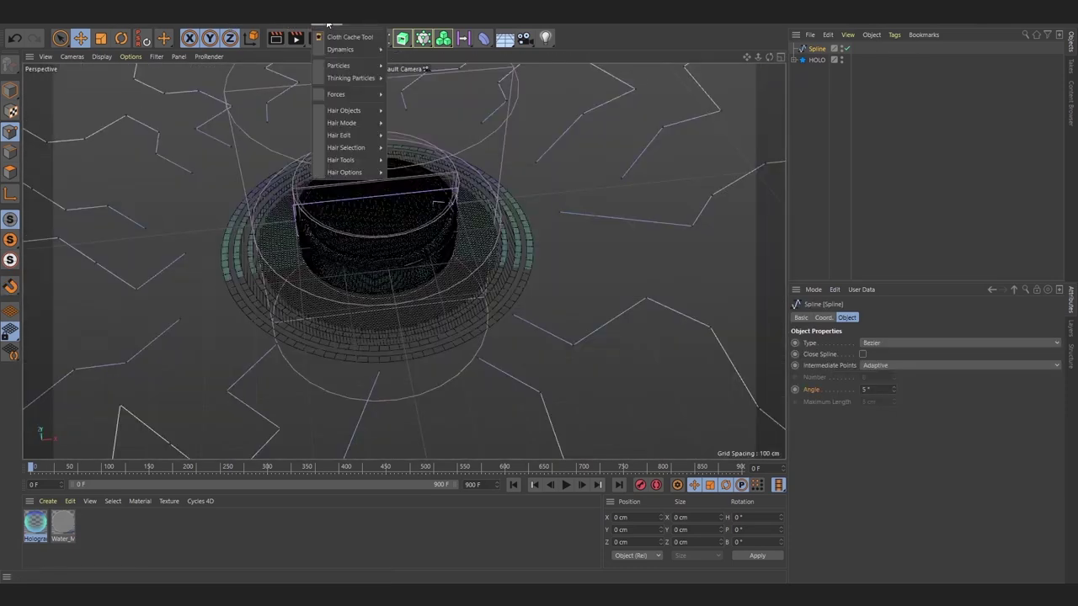
pyautogui.click(406, 73)
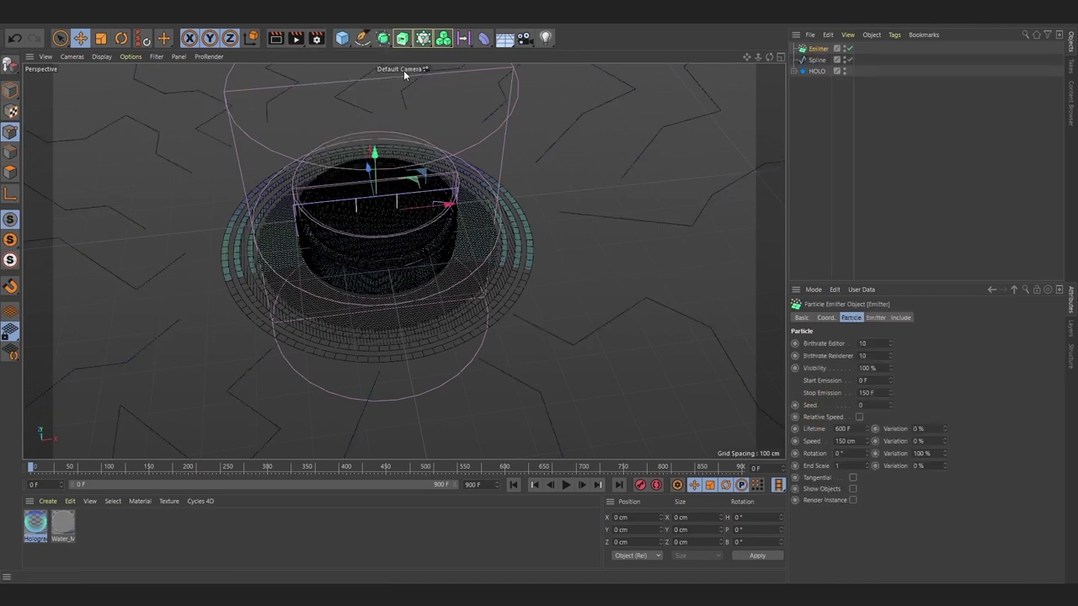
pyautogui.moveTo(859, 284); pyautogui.dragTo(850, 202)
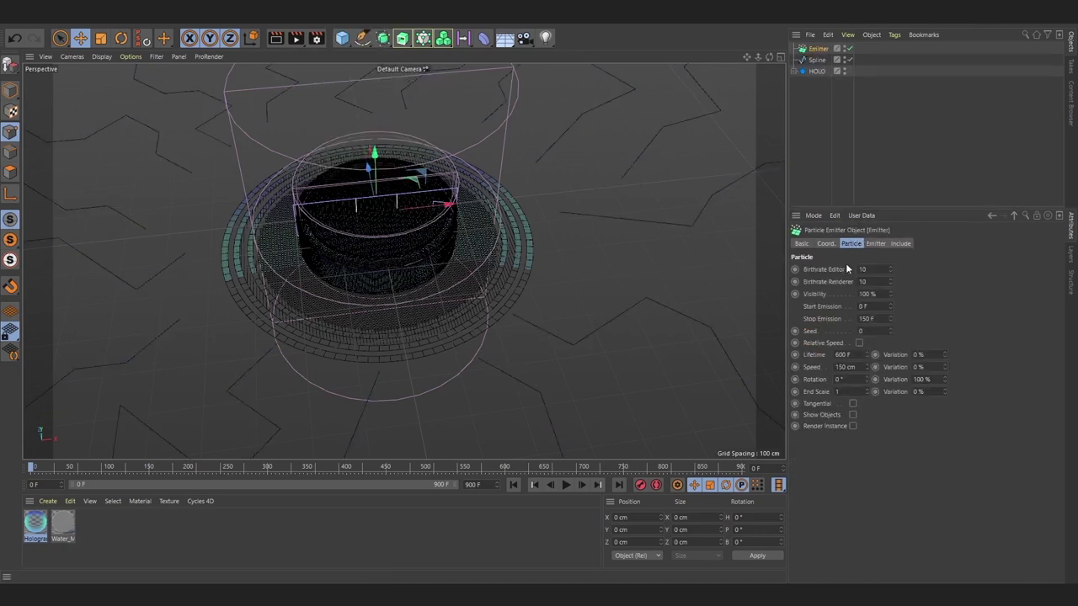
pyautogui.click(816, 60)
pyautogui.click(894, 35)
pyautogui.click(893, 38)
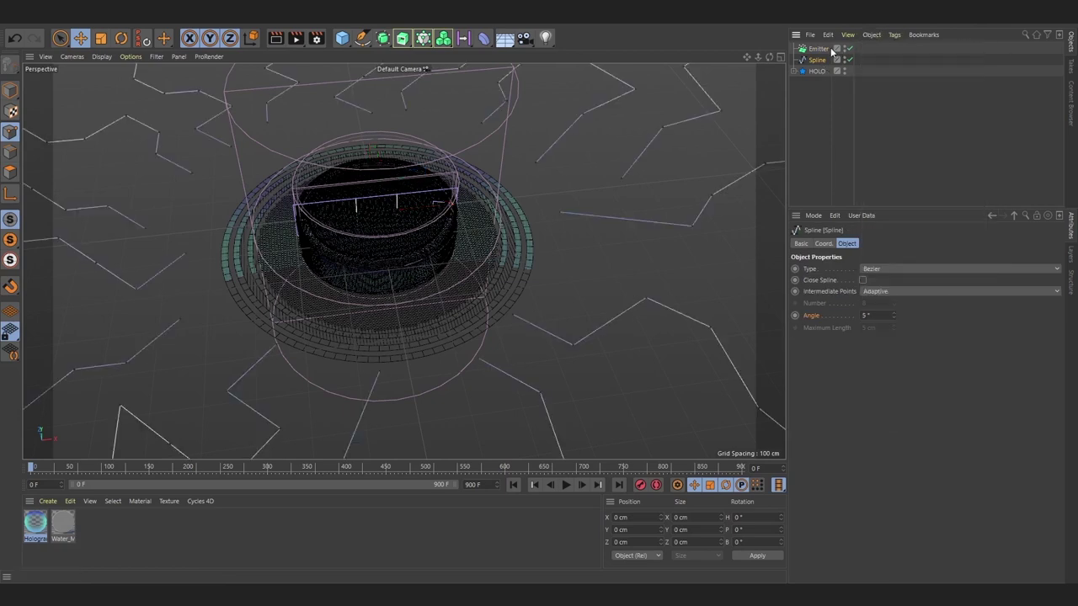
pyautogui.click(818, 49)
pyautogui.click(895, 35)
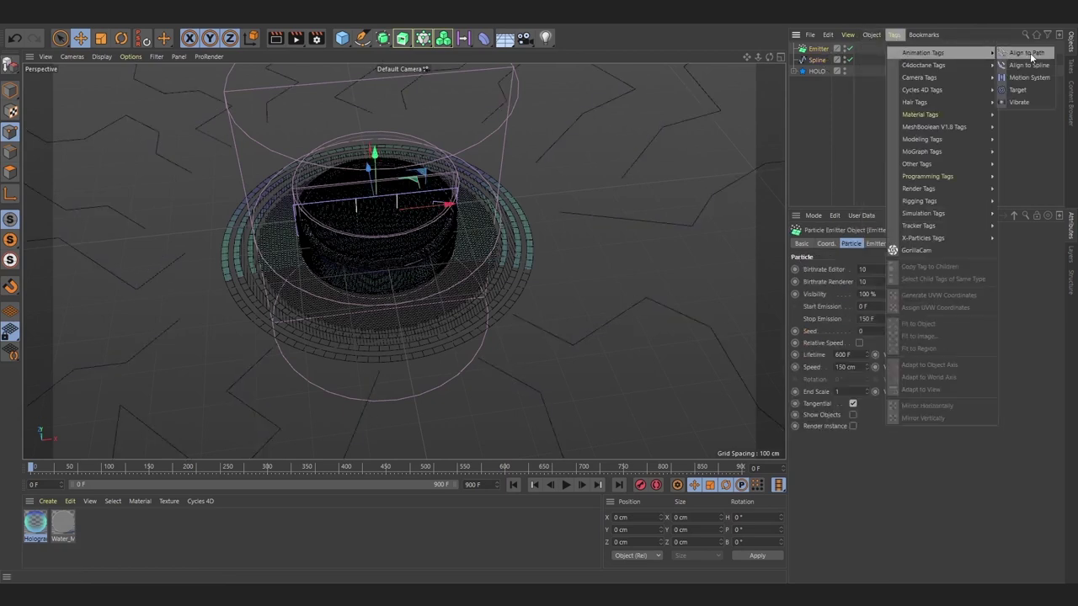
pyautogui.click(1028, 65)
pyautogui.moveTo(819, 64); pyautogui.dragTo(852, 270)
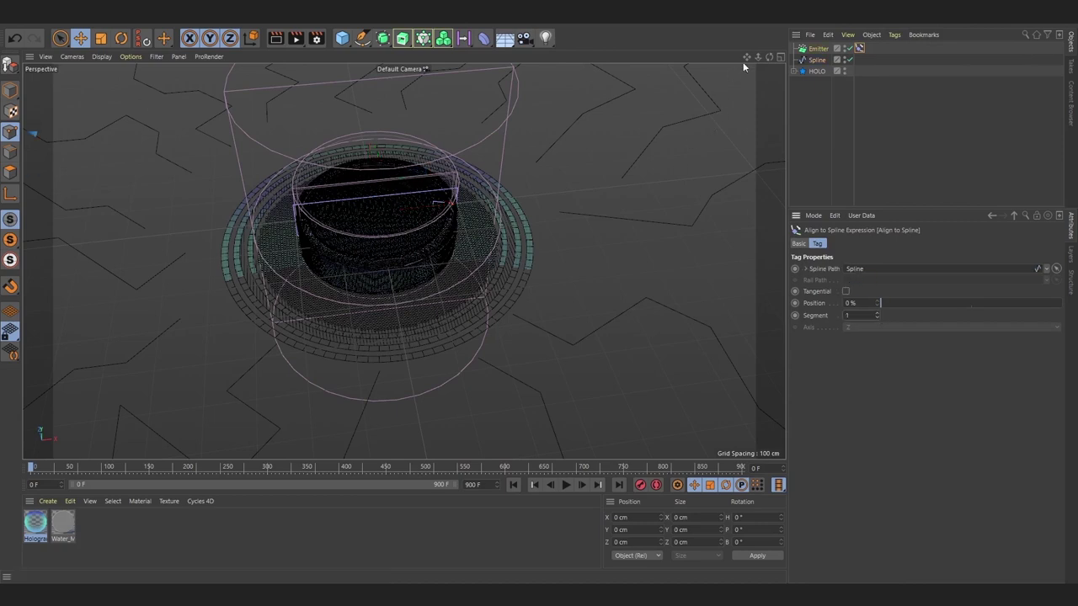
# Step: Turn on Tangential on the Align to Spline tag, then deselect everything
pyautogui.moveTo(746, 56); pyautogui.dragTo(746, 67, button='right')
pyautogui.click(817, 60)
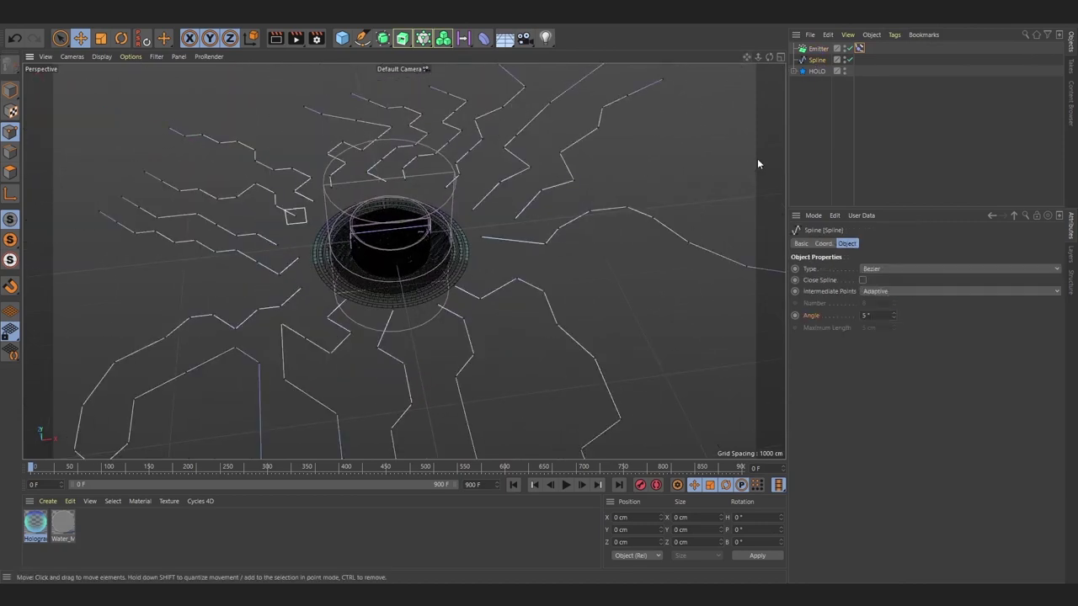
pyautogui.click(860, 48)
pyautogui.click(845, 291)
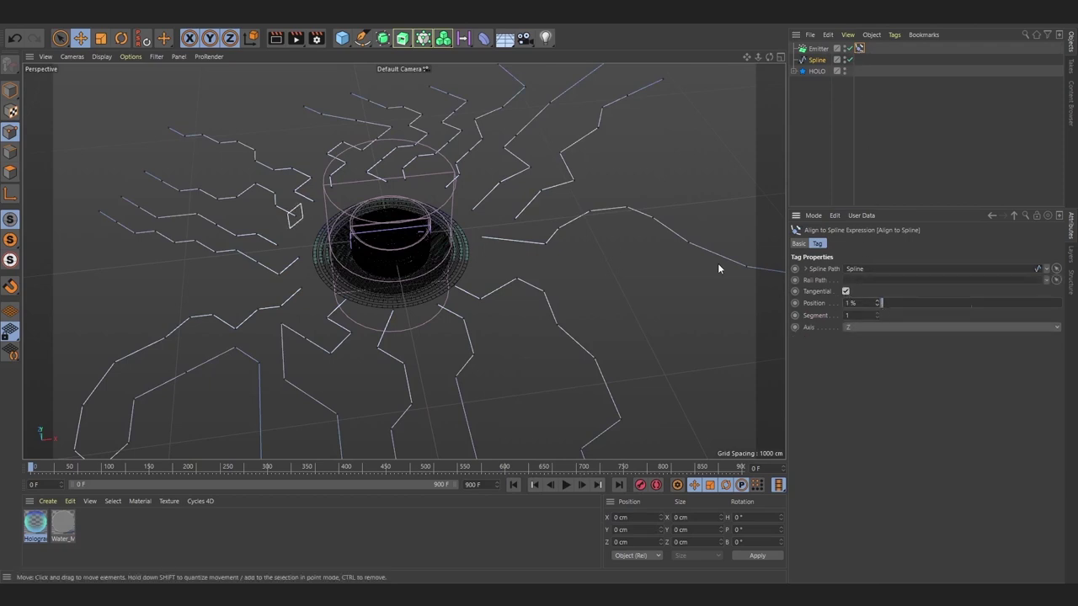
pyautogui.click(819, 123)
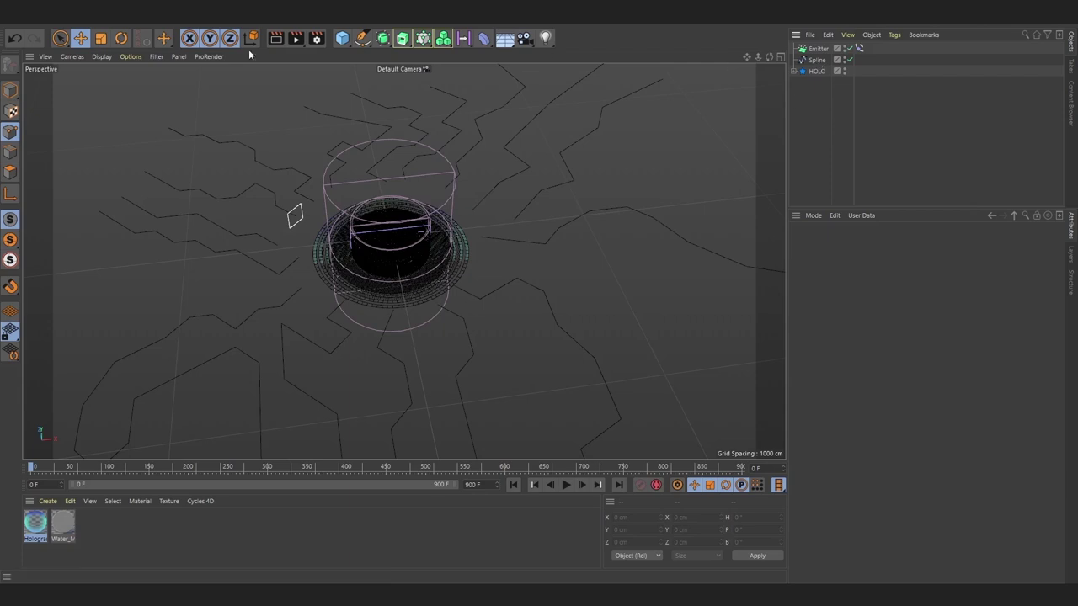
# Step: Duplicate the Emitter 15 times into an Emitter_copies group
pyautogui.click(123, 24)
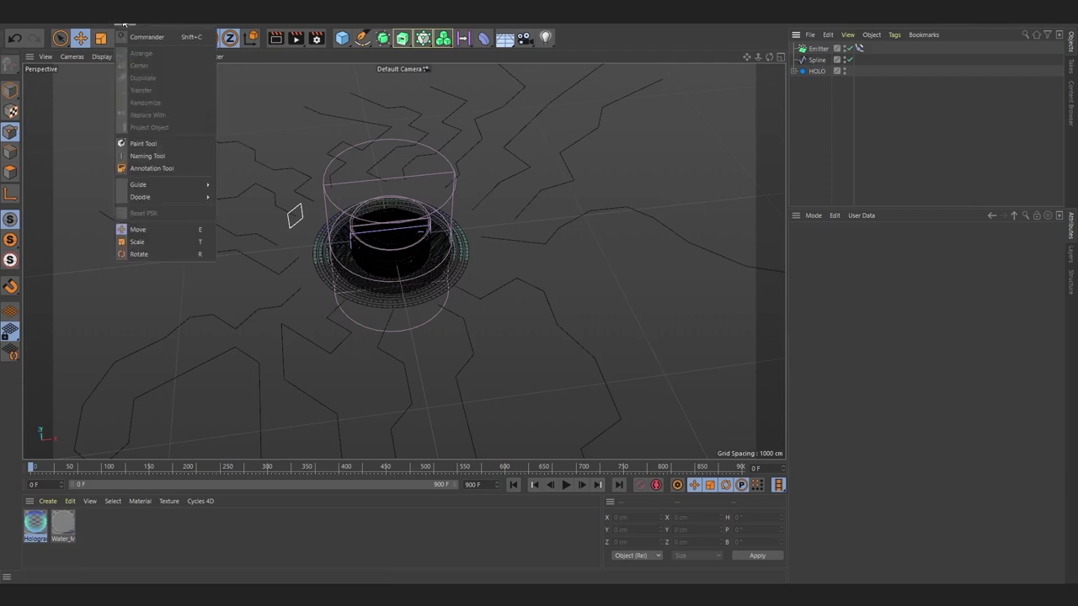
pyautogui.click(295, 216)
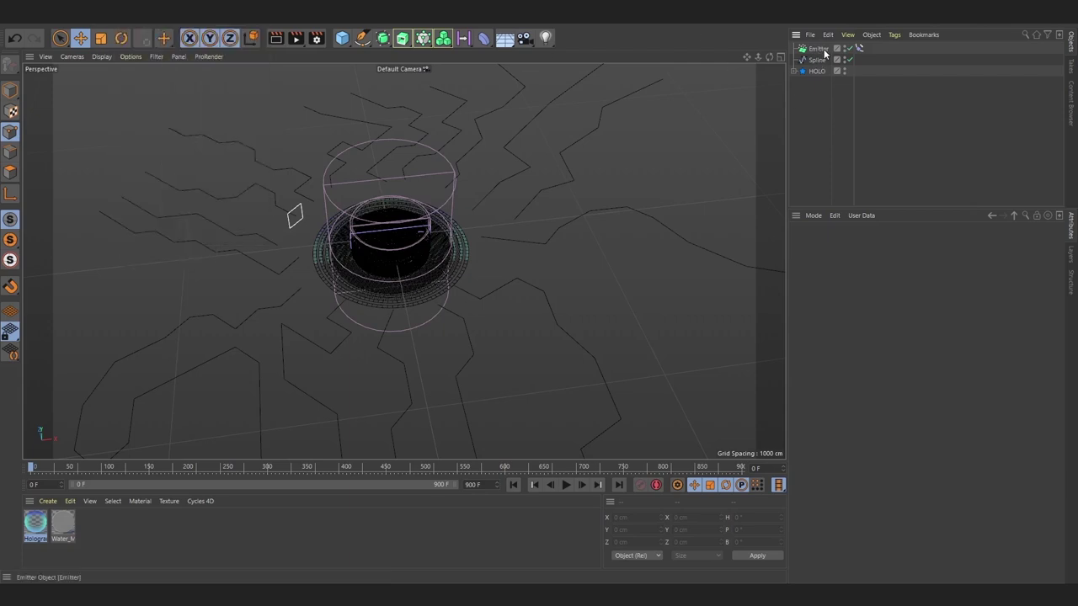
pyautogui.click(123, 24)
pyautogui.click(160, 55)
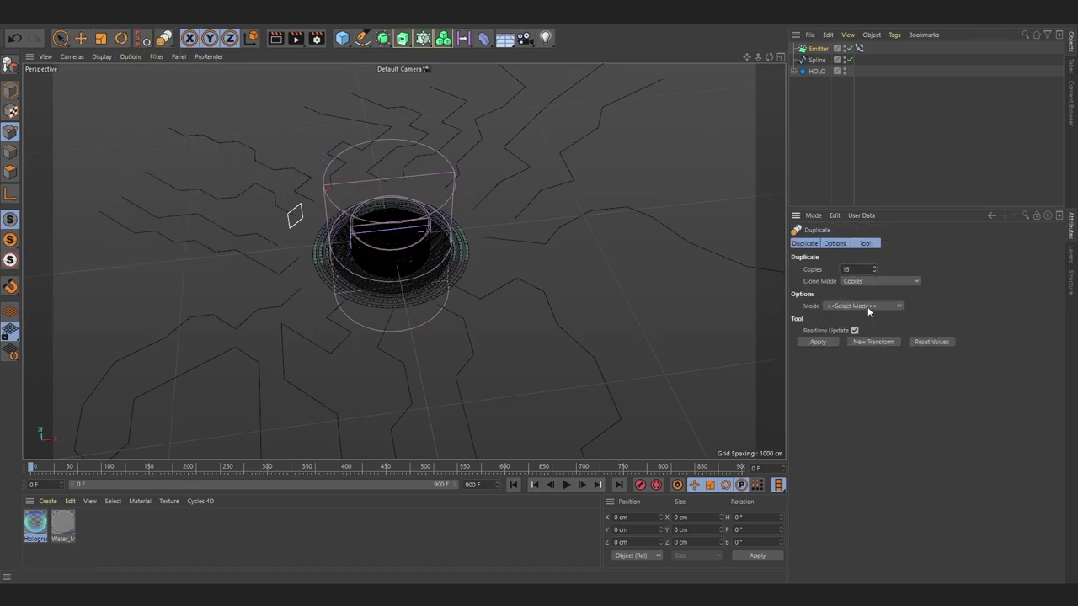
pyautogui.click(828, 341)
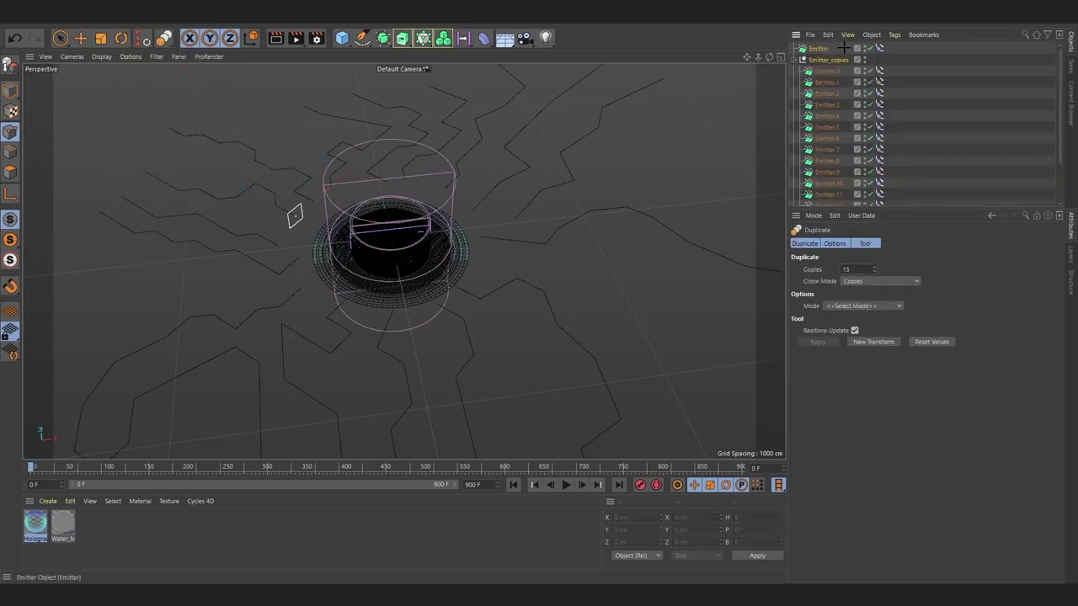
pyautogui.moveTo(843, 48); pyautogui.dragTo(830, 63)
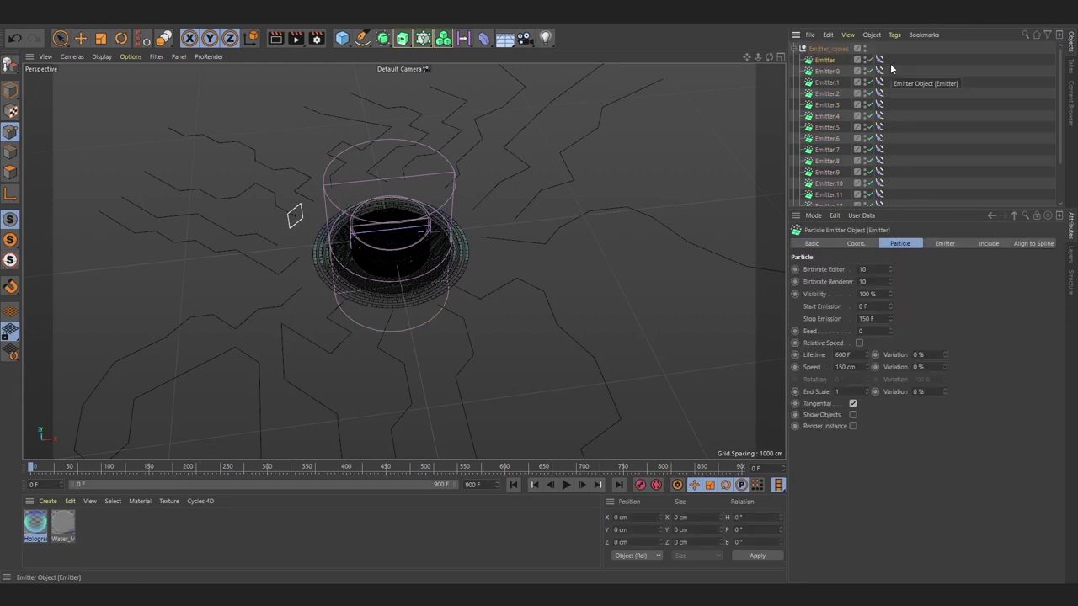
# Step: Set Segment to num*1 on all 16 Align to Spline tags so each emitter follows its own segment
pyautogui.click(880, 60)
pyautogui.scroll(-3, 968, 168)
pyautogui.keyDown('shift'); pyautogui.click(880, 178); pyautogui.keyUp('shift')
pyautogui.write('num*1')
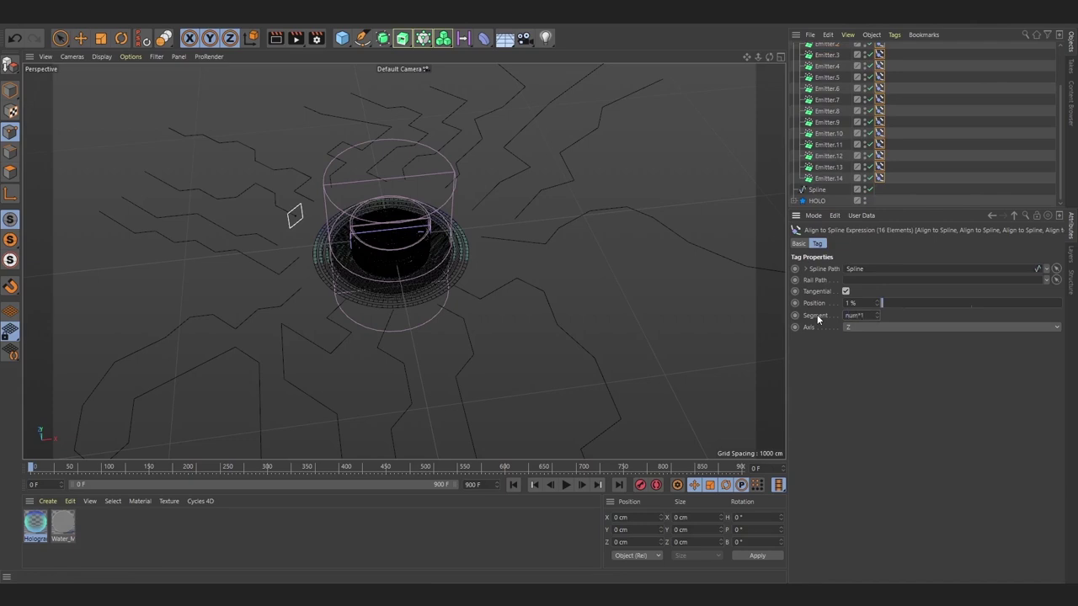
pyautogui.press('Return')
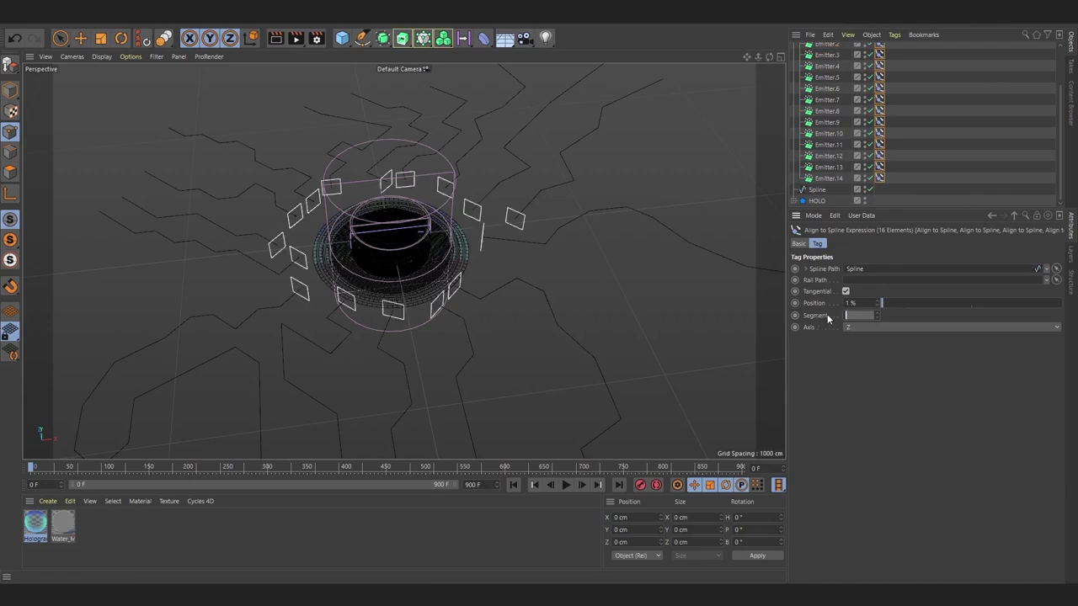
# Step: Preview the particle playback and place the original Emitter inside Emitter_copies
pyautogui.click(566, 486)
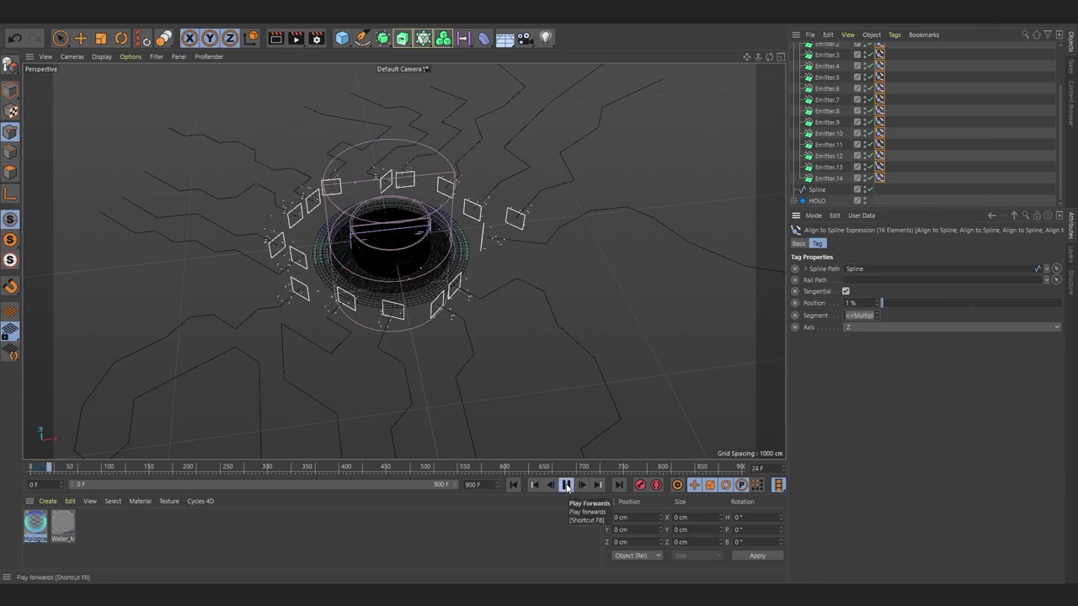
pyautogui.click(566, 486)
pyautogui.scroll(3, 846, 66)
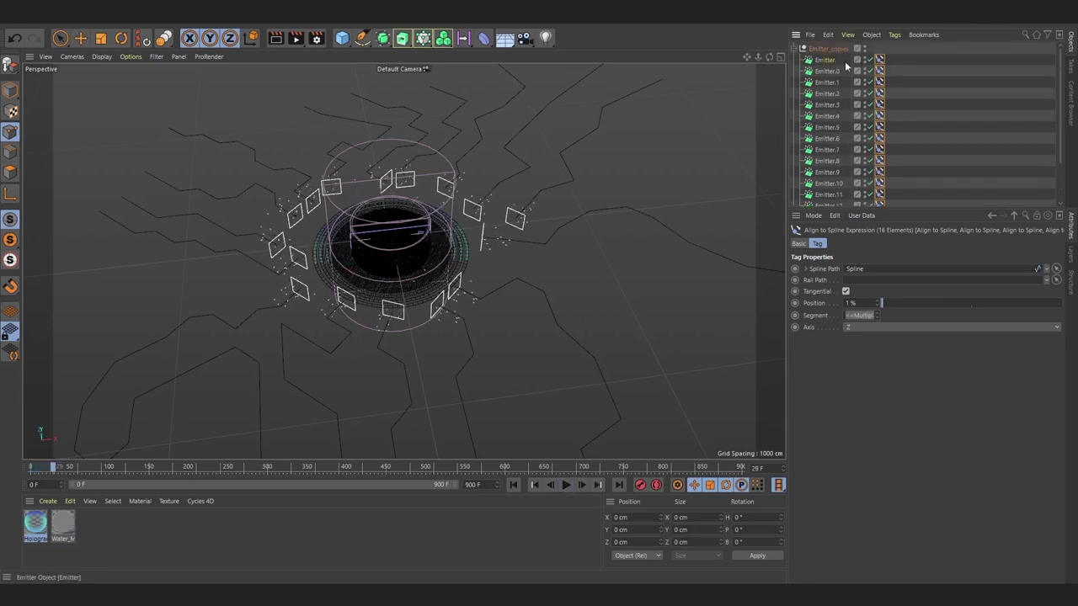
pyautogui.click(829, 49)
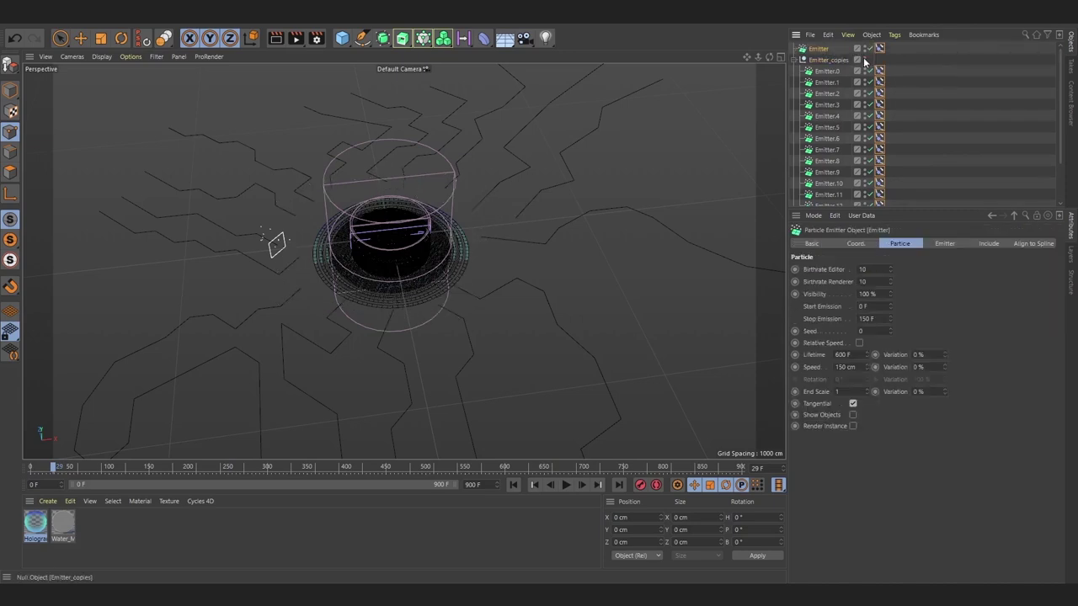
pyautogui.moveTo(825, 48); pyautogui.dragTo(829, 60)
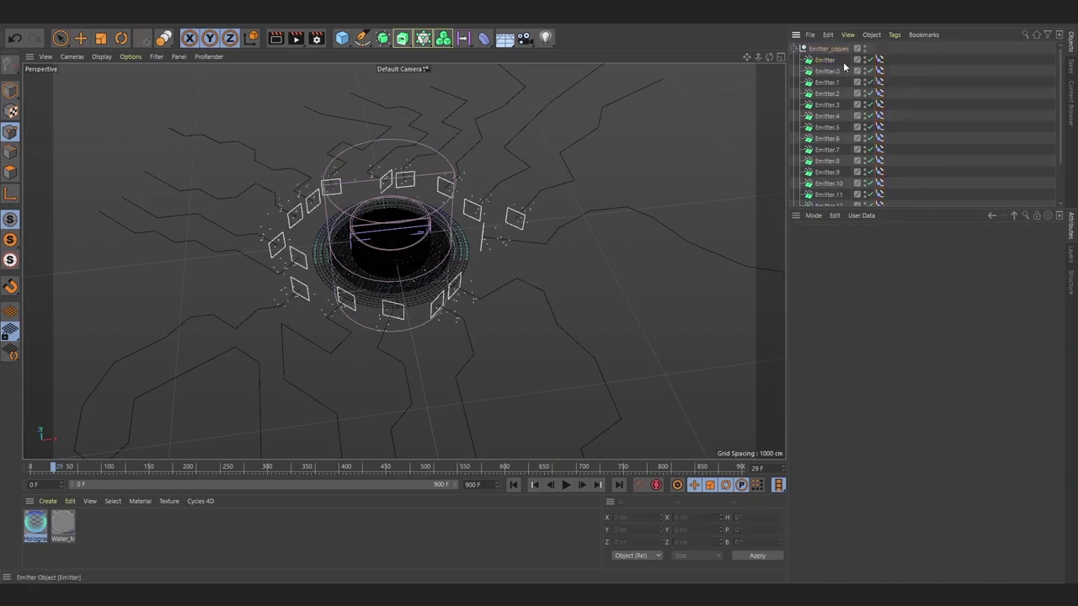
pyautogui.click(324, 26)
pyautogui.moveTo(335, 95)
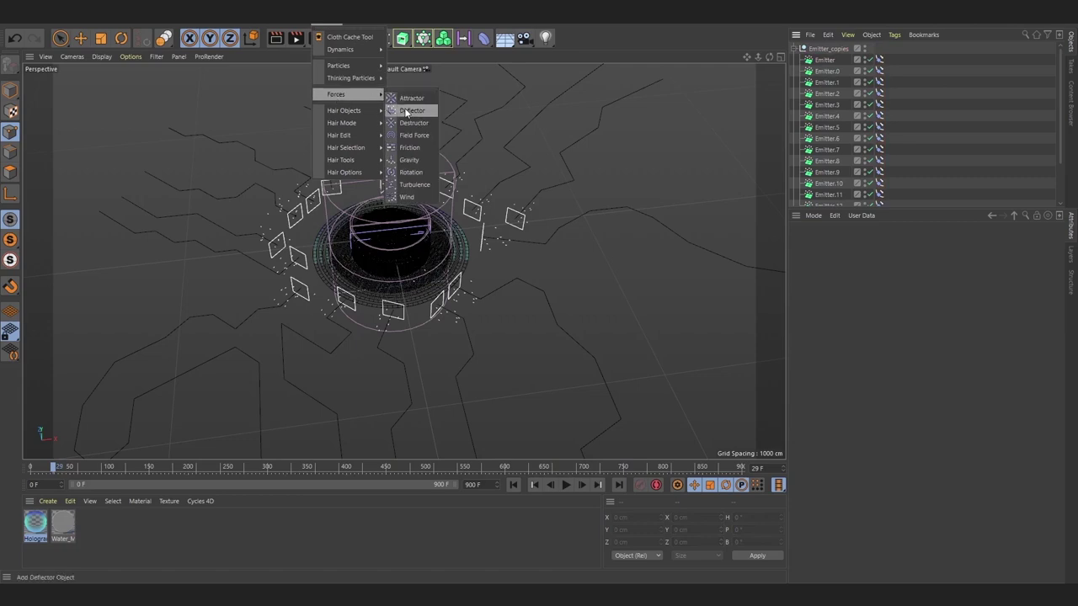
# Step: Add a Change Direction Field Force under Emitter_copies using the Spline as its field, then preview
pyautogui.click(411, 136)
pyautogui.moveTo(824, 49); pyautogui.dragTo(830, 60)
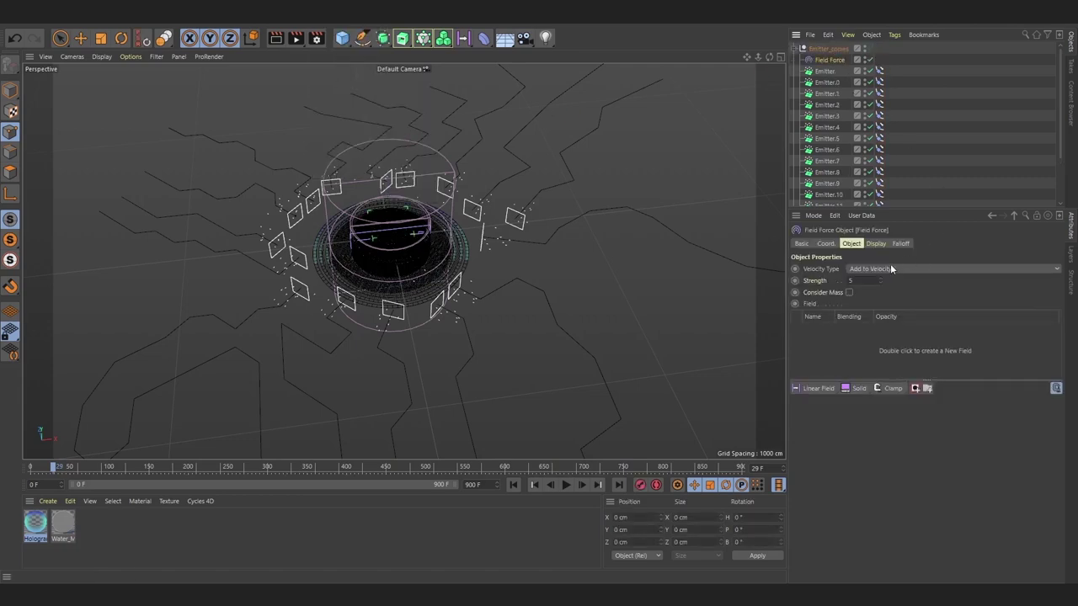
pyautogui.click(885, 269)
pyautogui.click(883, 309)
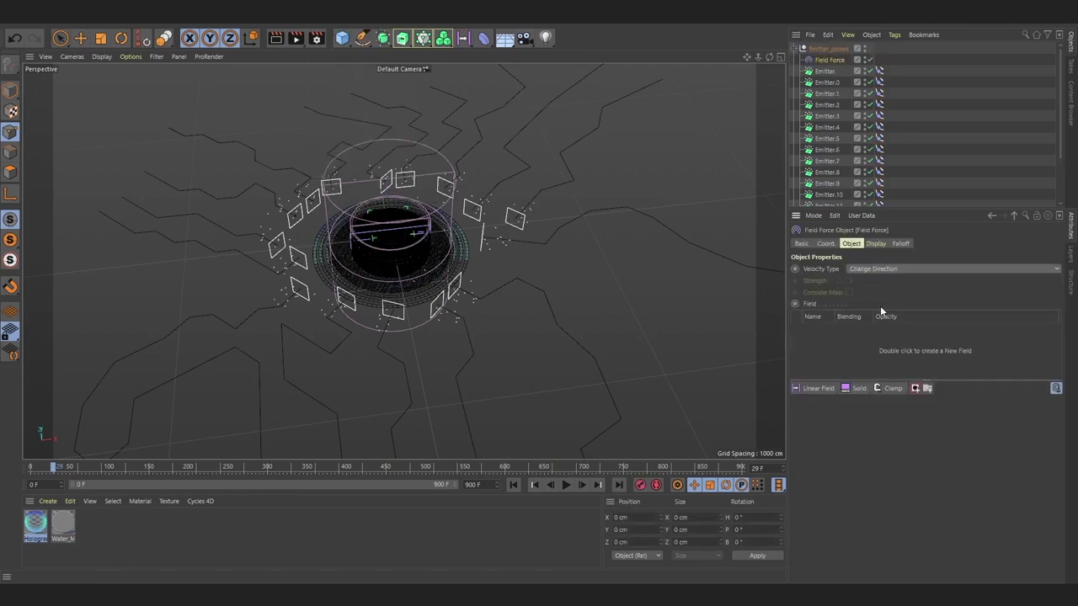
pyautogui.click(796, 49)
pyautogui.moveTo(817, 60)
pyautogui.mouseDown()
pyautogui.moveTo(877, 181)
pyautogui.moveTo(925, 350)
pyautogui.mouseUp()
pyautogui.click(513, 484)
pyautogui.click(565, 484)
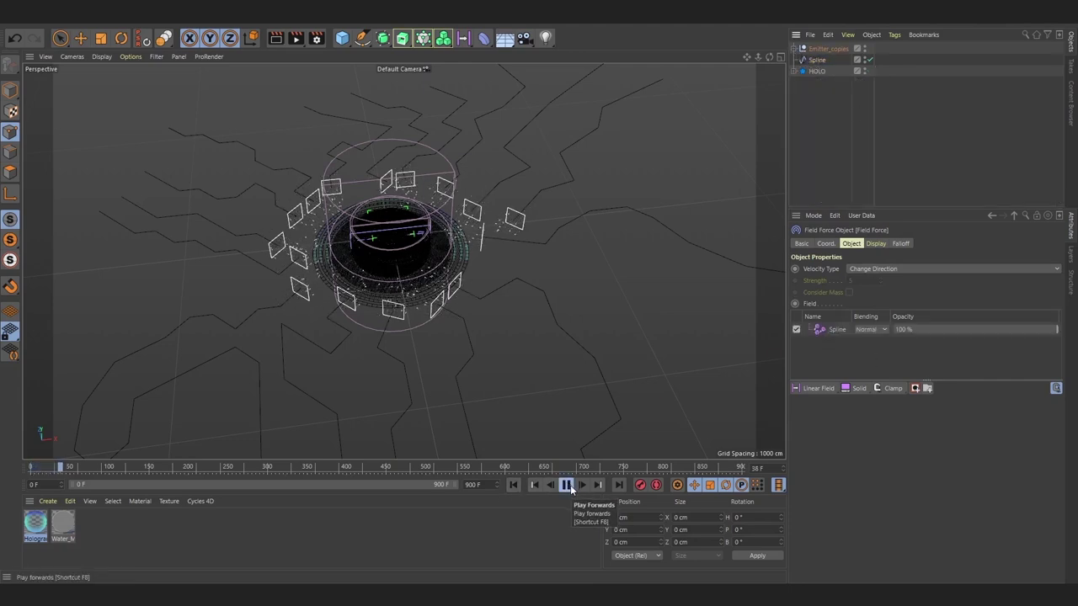
pyautogui.click(565, 485)
pyautogui.click(816, 60)
pyautogui.rightClick(592, 147)
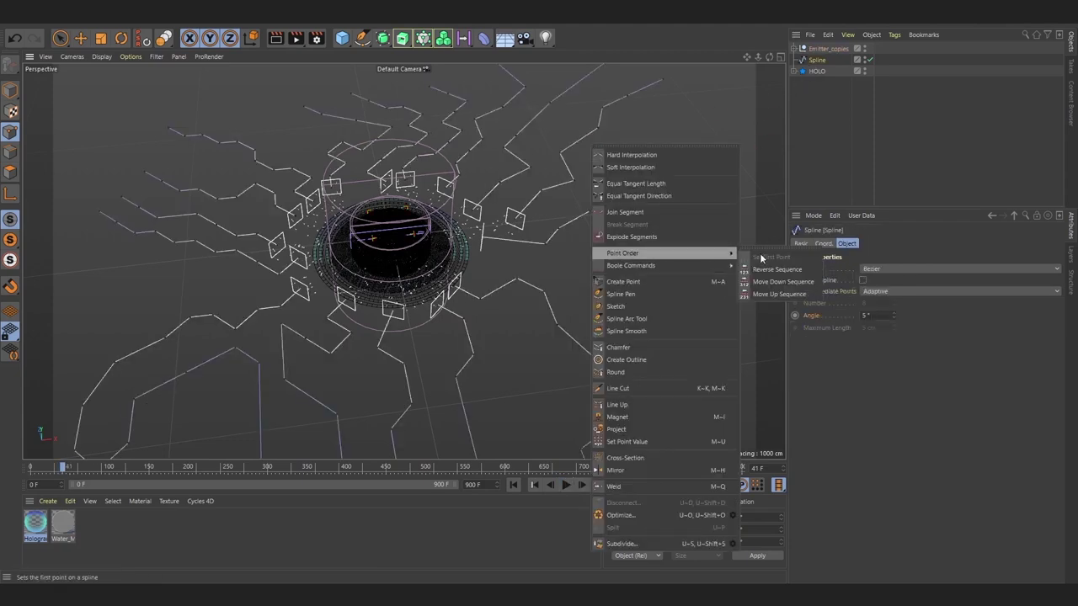
pyautogui.click(760, 256)
pyautogui.click(513, 484)
pyautogui.click(566, 485)
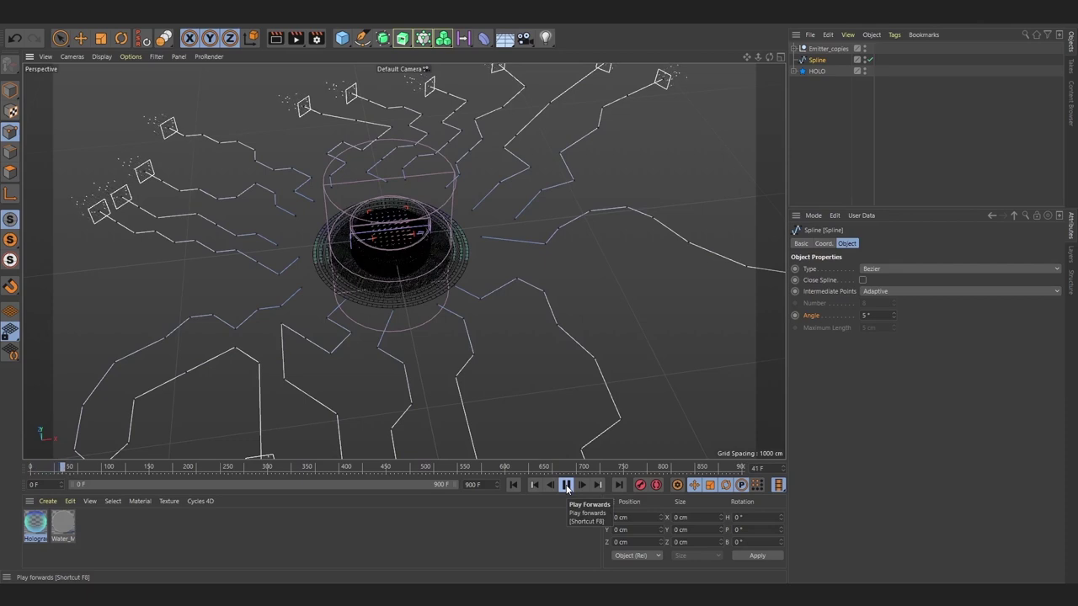
pyautogui.click(567, 485)
pyautogui.rightClick(619, 180)
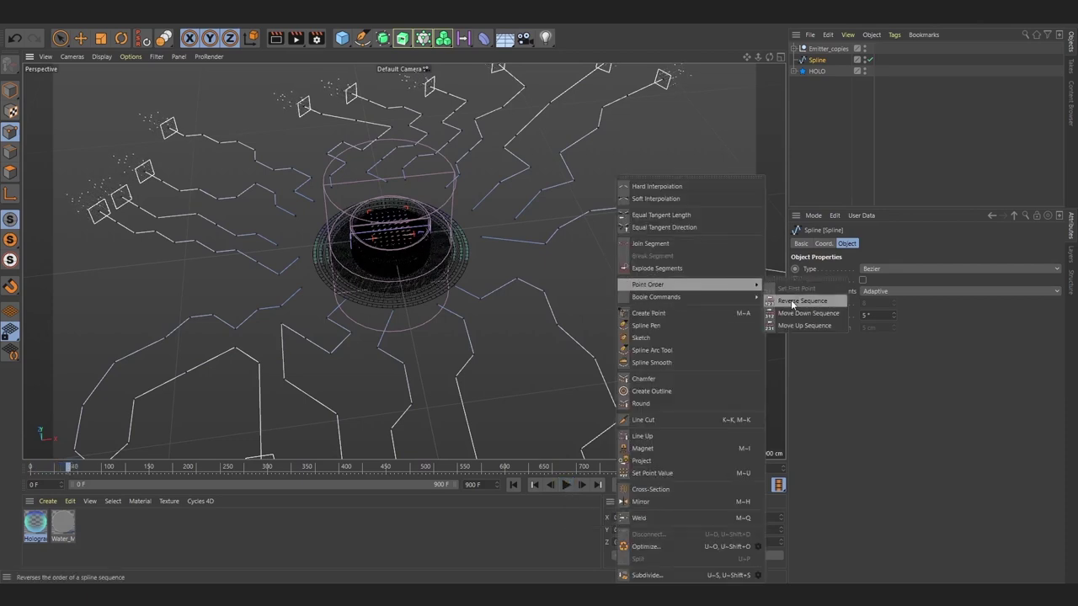
pyautogui.click(792, 301)
pyautogui.click(513, 484)
pyautogui.click(566, 485)
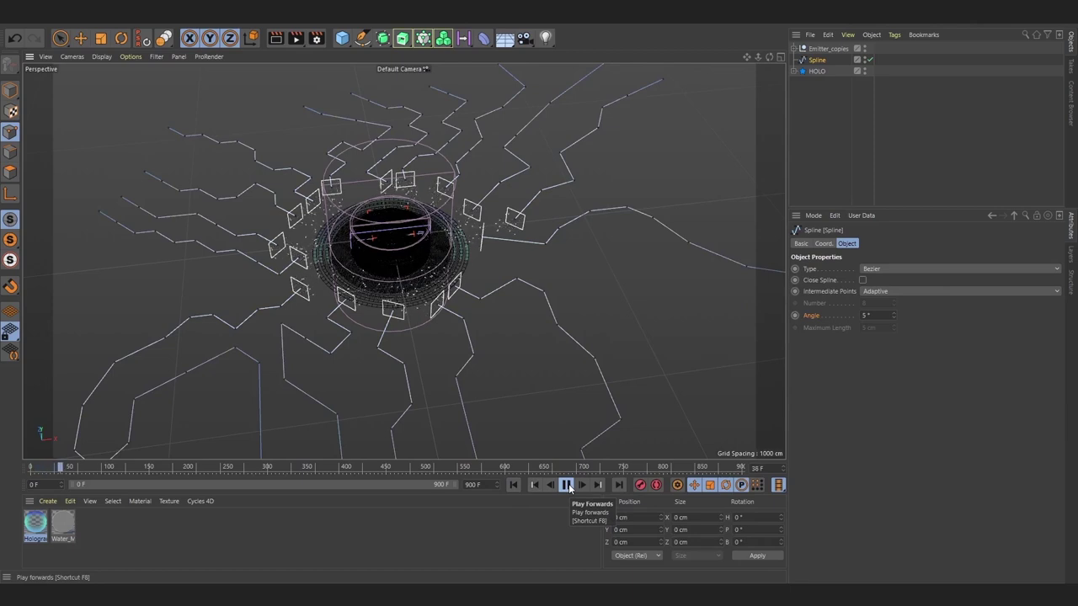
pyautogui.click(567, 485)
pyautogui.click(794, 71)
# Step: Add an Invert layer above the Spline in the Field Force's field list
pyautogui.click(794, 71)
pyautogui.click(794, 48)
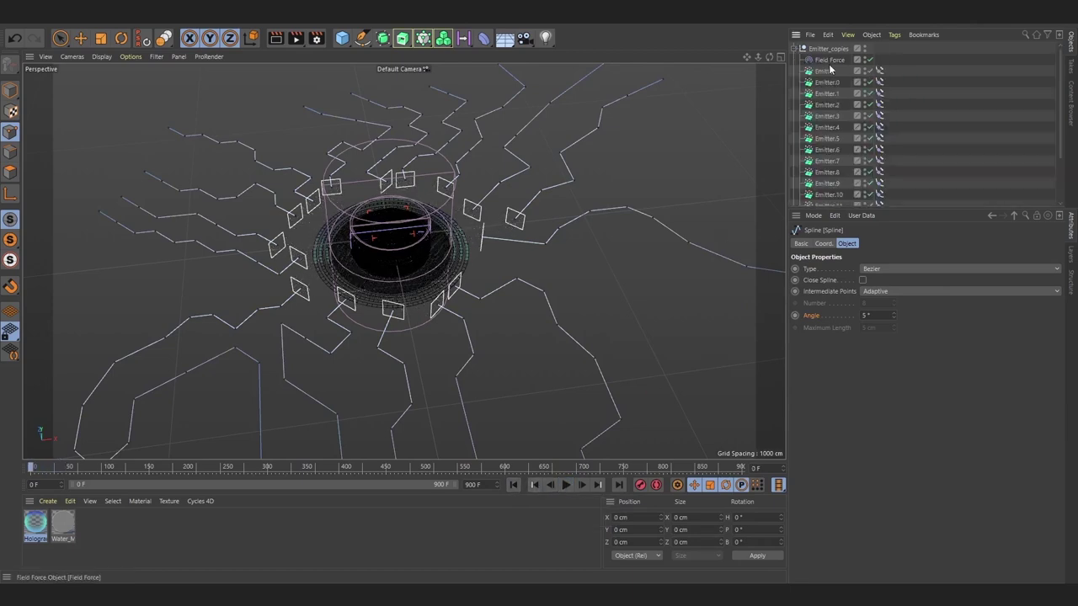
pyautogui.click(829, 60)
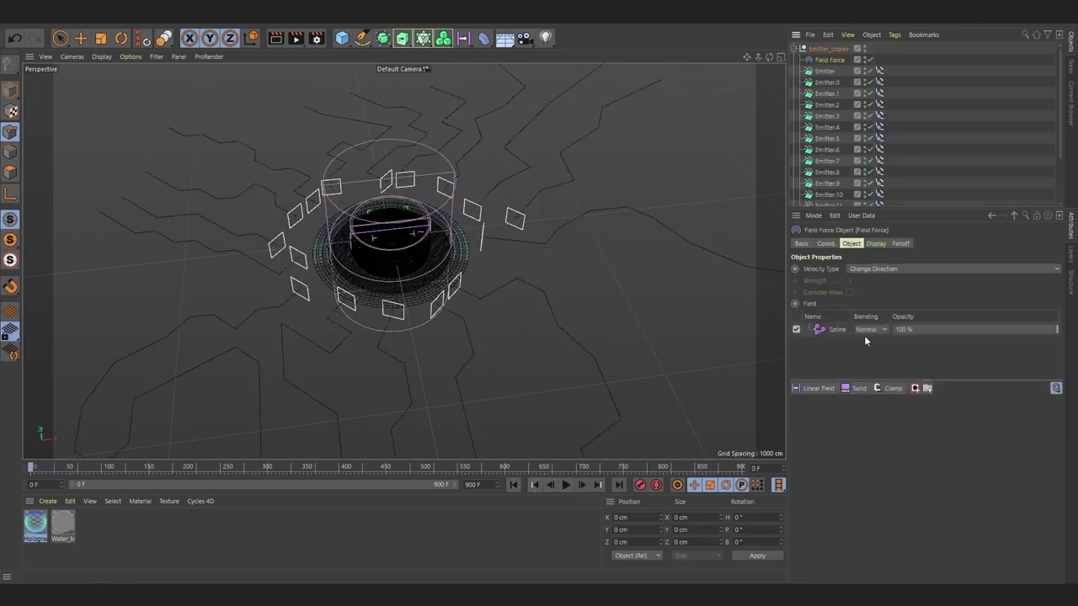
pyautogui.moveTo(877, 388)
pyautogui.mouseDown()
pyautogui.moveTo(895, 389)
pyautogui.moveTo(909, 492)
pyautogui.mouseUp()
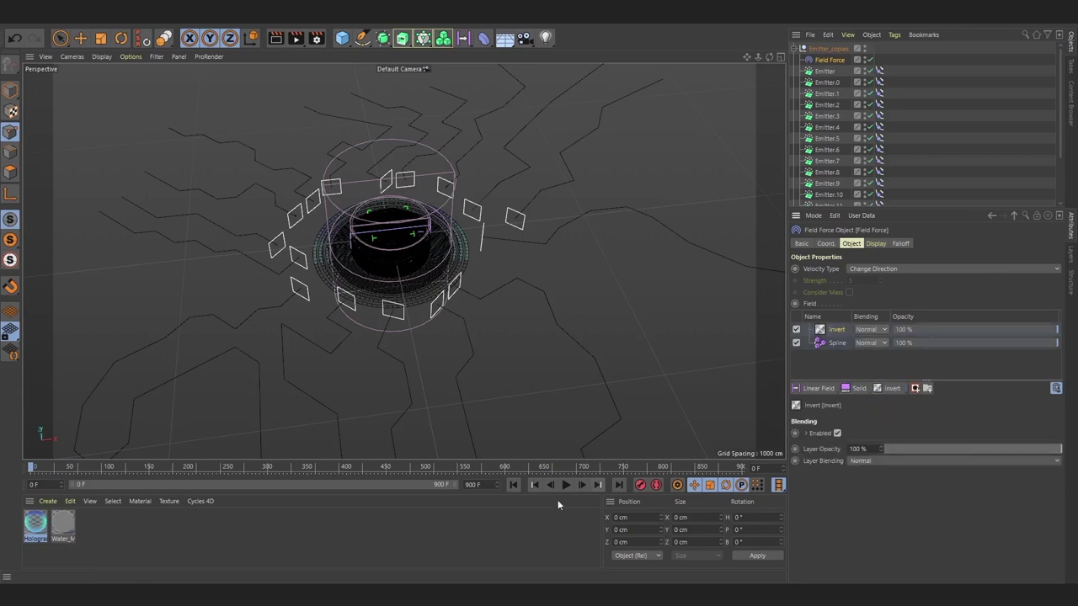
pyautogui.click(565, 485)
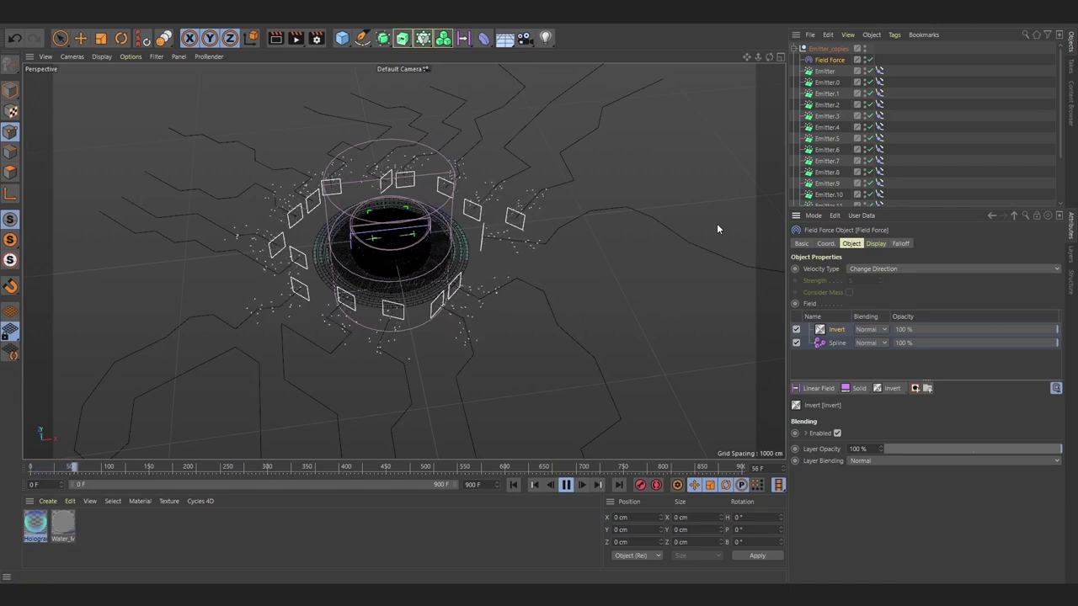
# Step: Stop playback, rewind to frame 0, and select the first Emitter
pyautogui.click(566, 485)
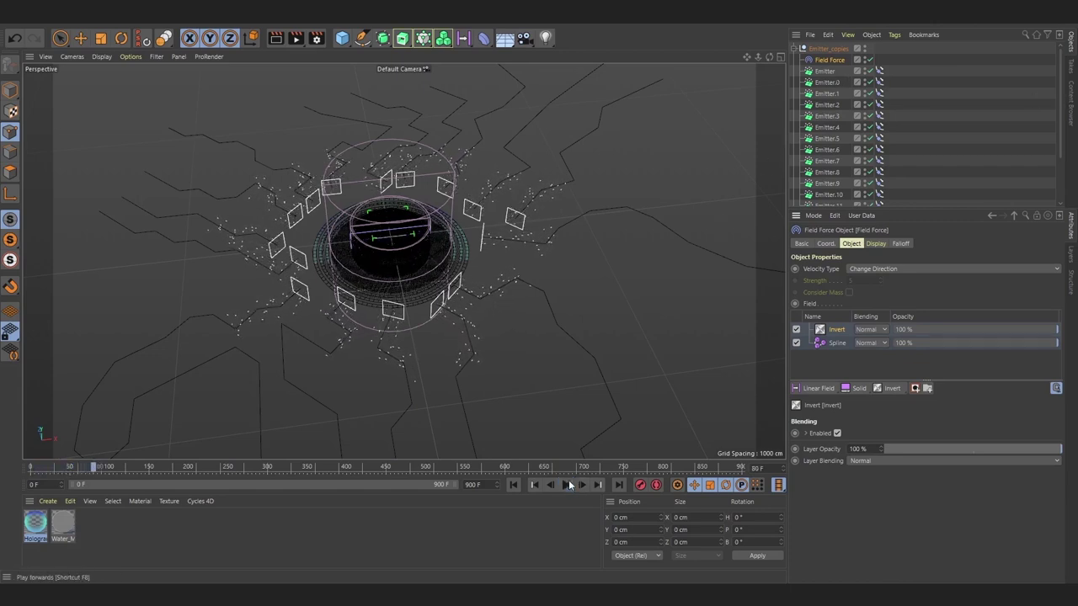
pyautogui.click(512, 485)
pyautogui.click(837, 74)
# Step: Select all sixteen emitters, set their X and Y size to 0, and start editing the speed
pyautogui.scroll(-3, 836, 126)
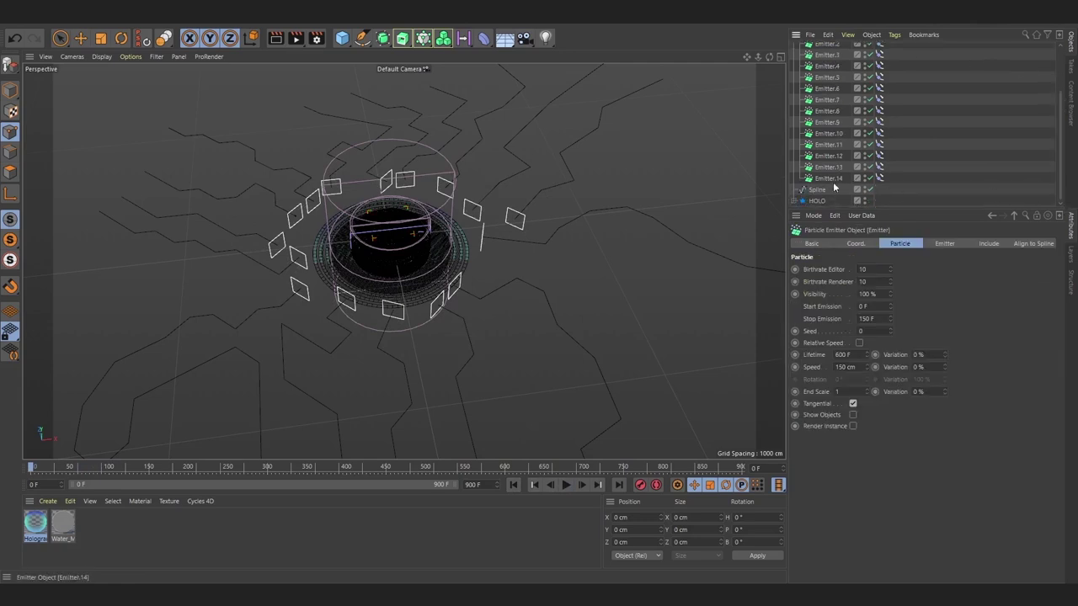
pyautogui.keyDown('shift'); pyautogui.click(827, 178); pyautogui.keyUp('shift')
pyautogui.click(944, 243)
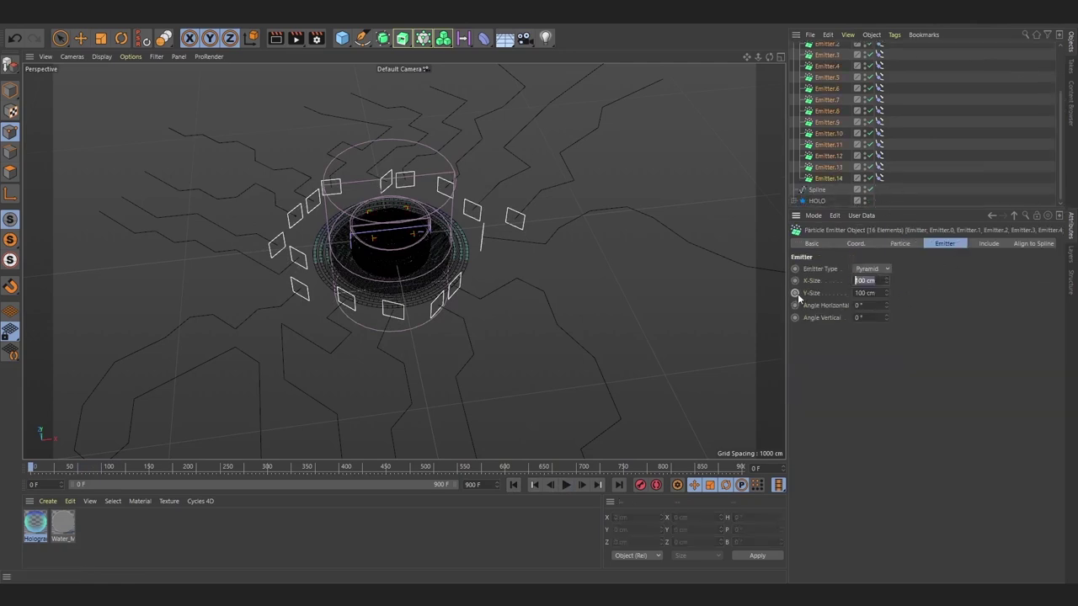
pyautogui.write('0')
pyautogui.press('Tab')
pyautogui.write('0')
pyautogui.press('Return')
pyautogui.click(900, 243)
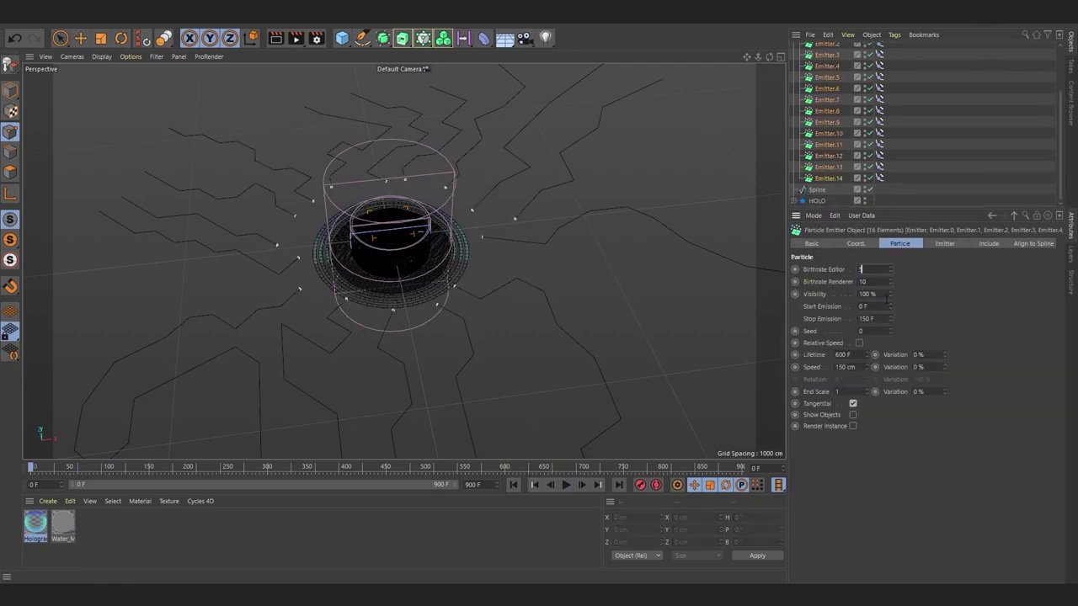
pyautogui.moveTo(862, 367); pyautogui.dragTo(804, 371)
# Step: Key the emitters' birthrate at 5 on frame 0 and 0 on frame 100
pyautogui.click(795, 281)
pyautogui.moveTo(33, 469); pyautogui.dragTo(110, 469)
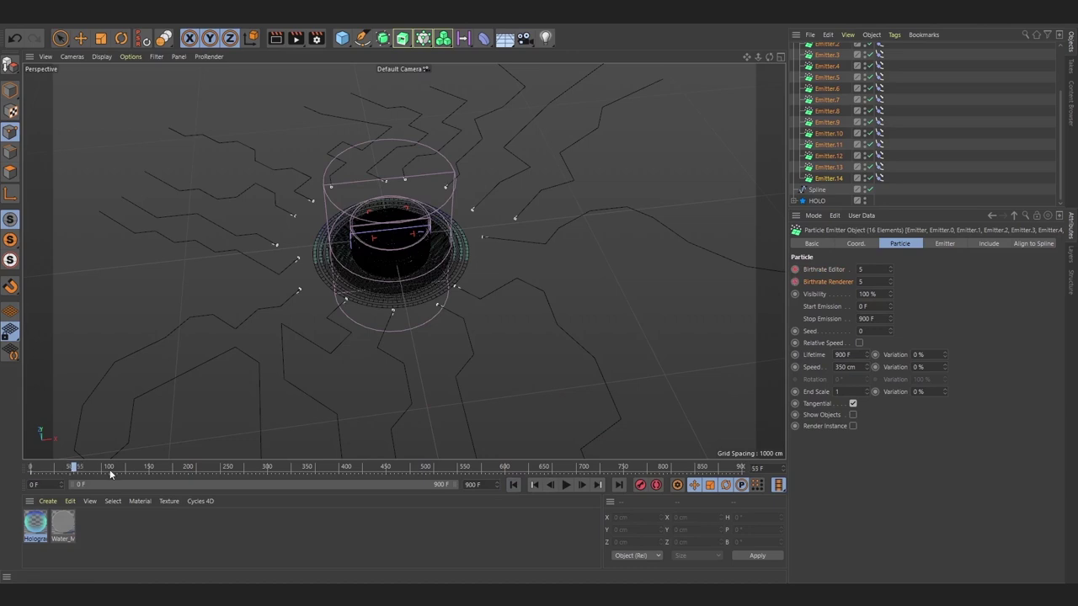
pyautogui.press('g')
pyautogui.click(860, 268)
pyautogui.click(795, 270)
# Step: Continue birthrate keys at frames 200, 300 and 400, alternating 5, 0, 5
pyautogui.moveTo(109, 469); pyautogui.dragTo(188, 472)
pyautogui.press('g')
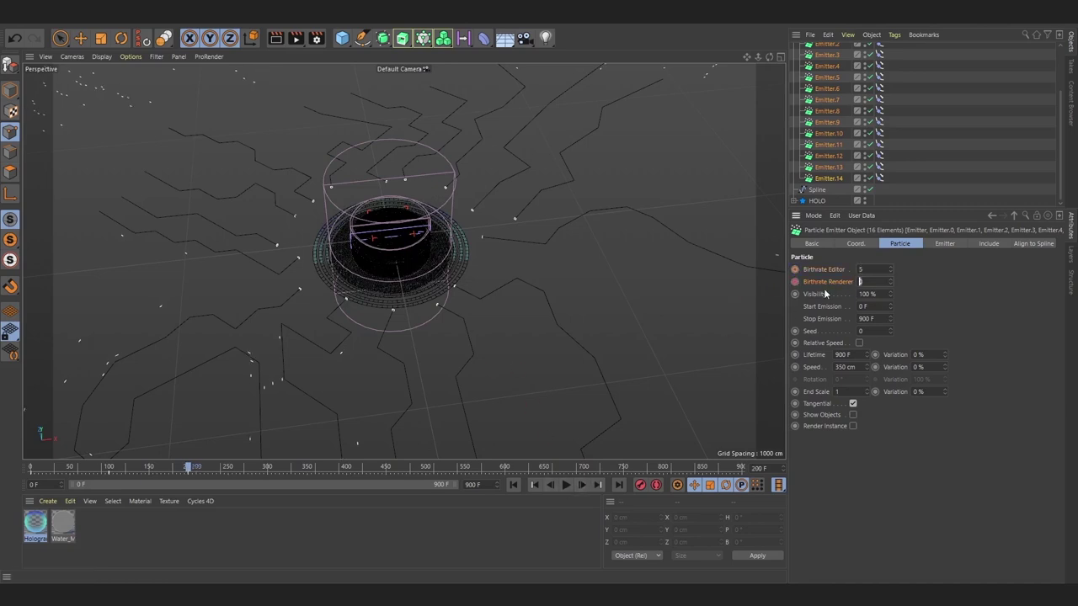
pyautogui.moveTo(188, 469); pyautogui.dragTo(266, 474)
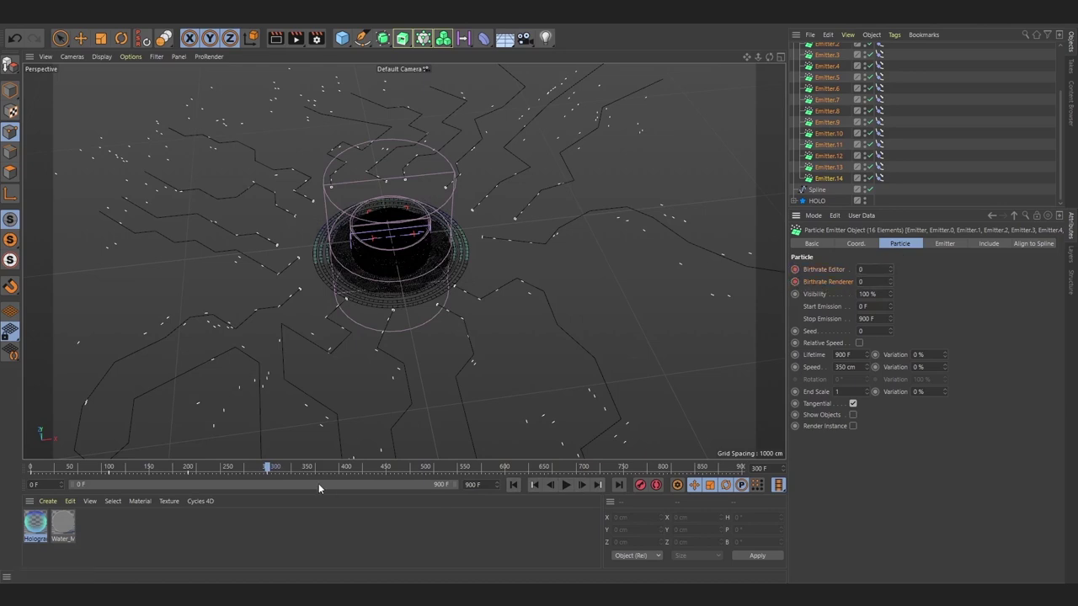
pyautogui.moveTo(327, 474); pyautogui.dragTo(345, 473)
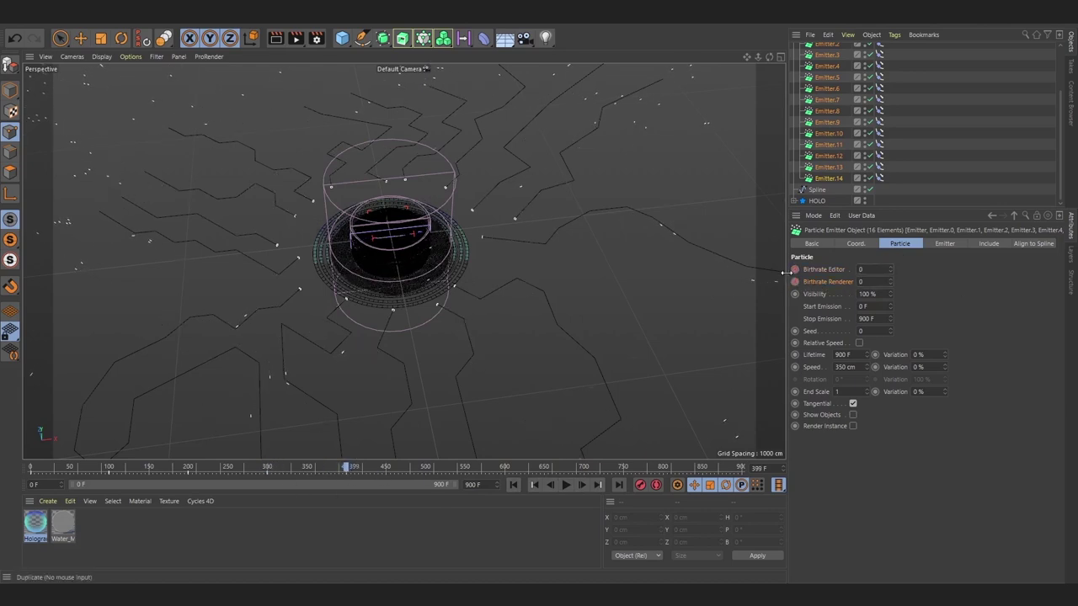
pyautogui.click(860, 269)
pyautogui.write('5')
pyautogui.moveTo(454, 461); pyautogui.dragTo(454, 322)
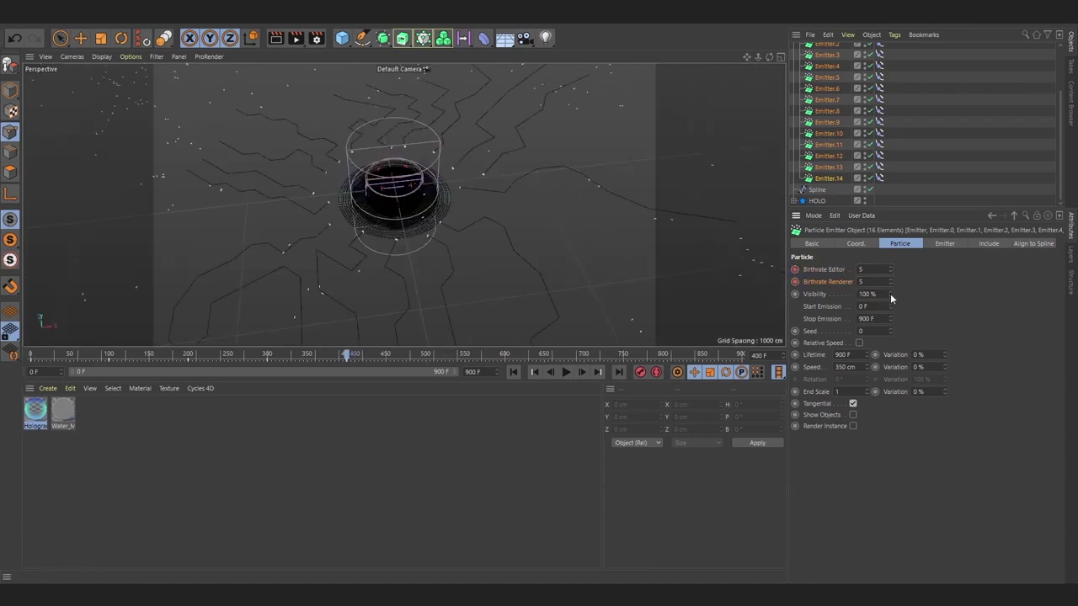
pyautogui.rightClick(821, 270)
# Step: Set the Birthrate track to Repeat After its last key, then close the Timeline
pyautogui.click(907, 383)
pyautogui.moveTo(789, 267); pyautogui.dragTo(445, 123)
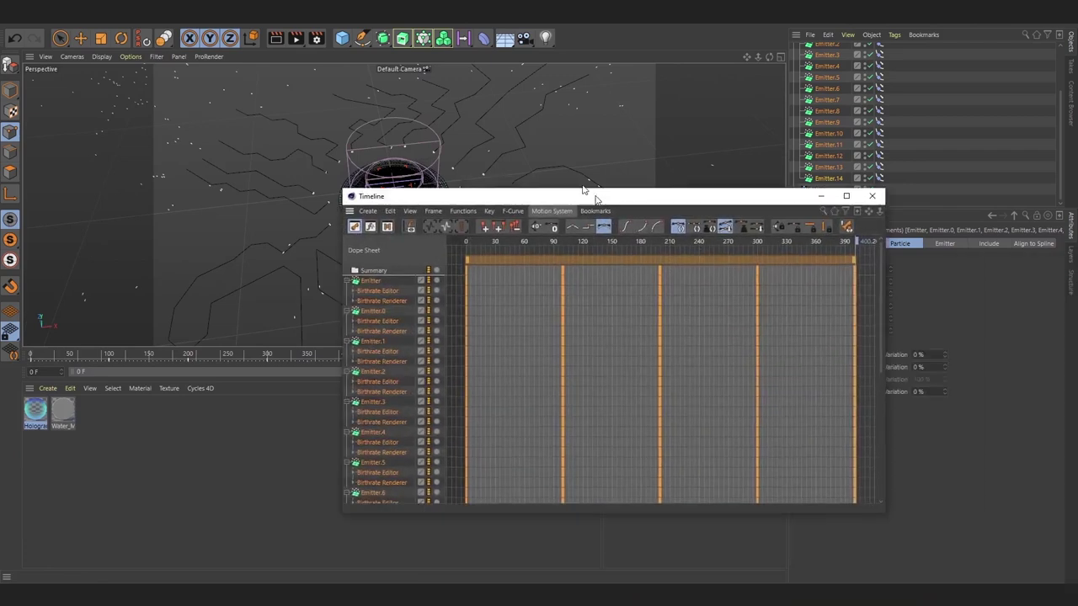
pyautogui.click(309, 130)
pyautogui.moveTo(324, 162)
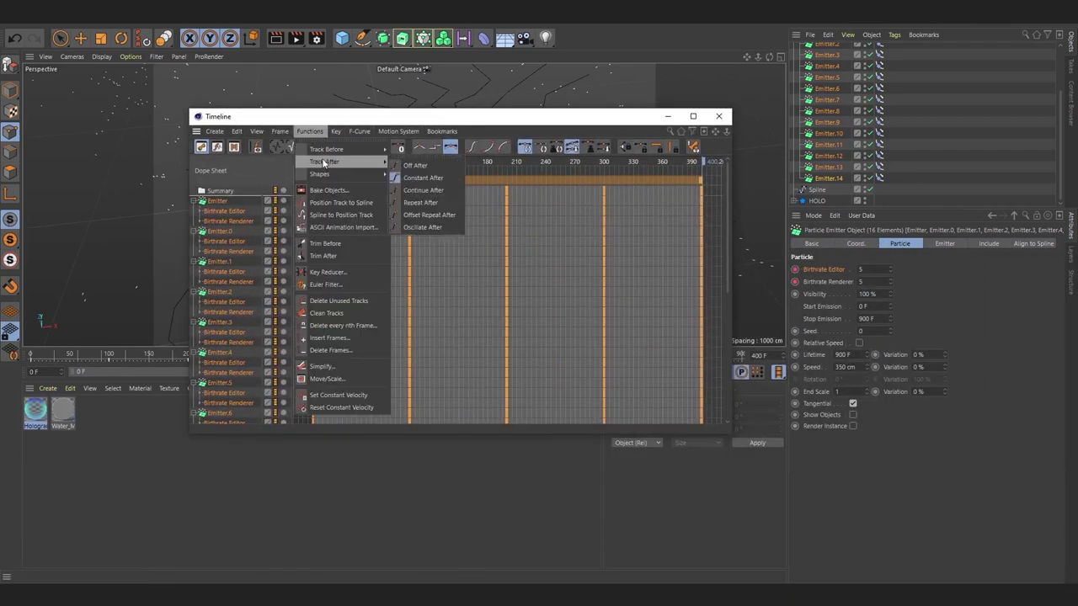
pyautogui.click(425, 205)
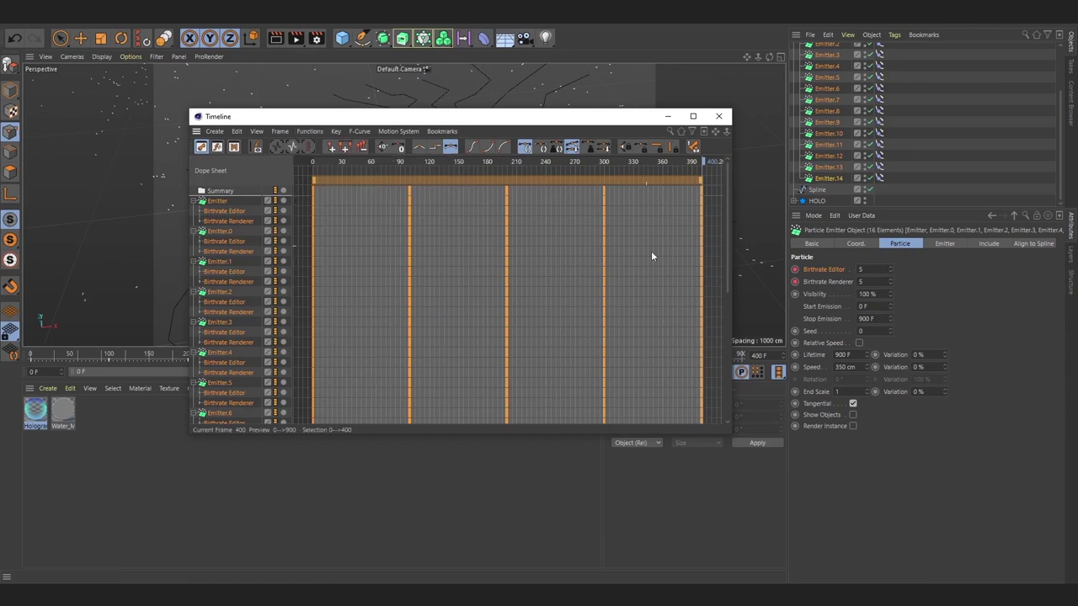
pyautogui.press('h')
pyautogui.click(216, 213)
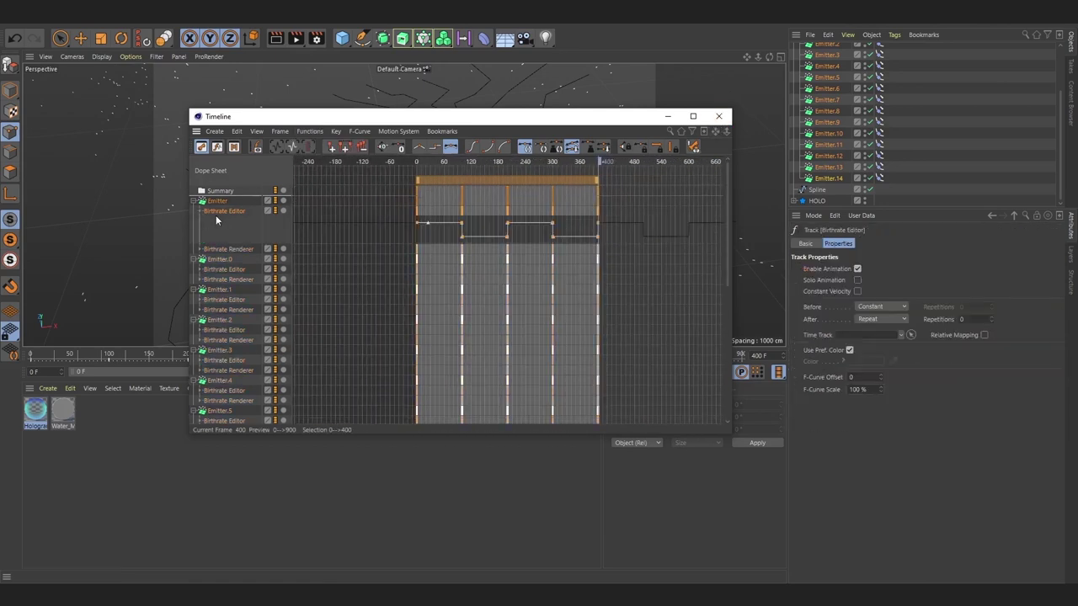
pyautogui.click(720, 116)
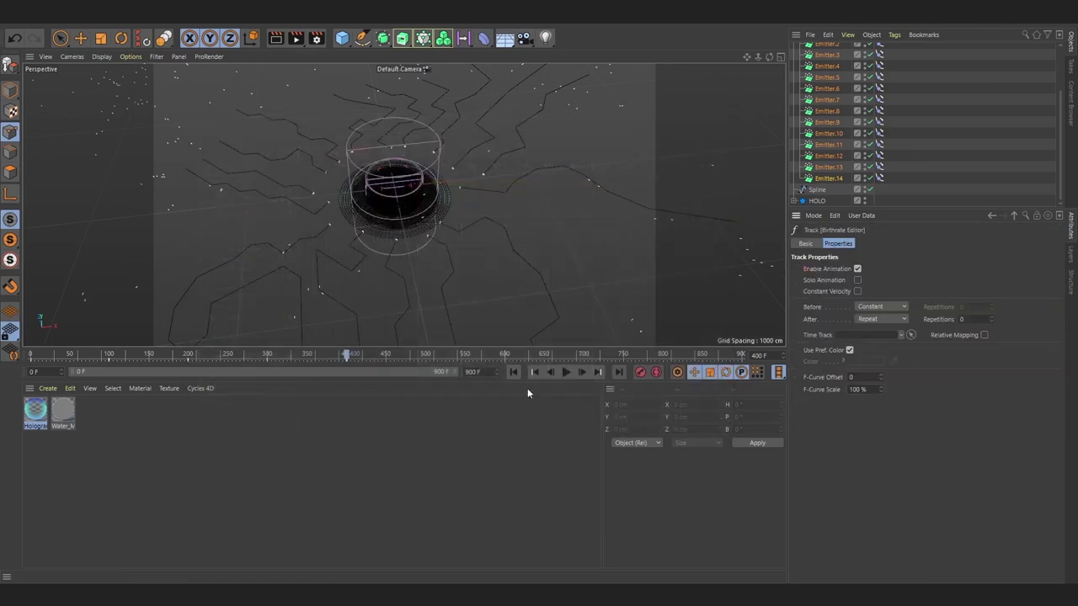
# Step: Preview the emission, then resize all sixteen emitters to 30 by 30 cm
pyautogui.click(565, 372)
pyautogui.click(565, 371)
pyautogui.click(1048, 151)
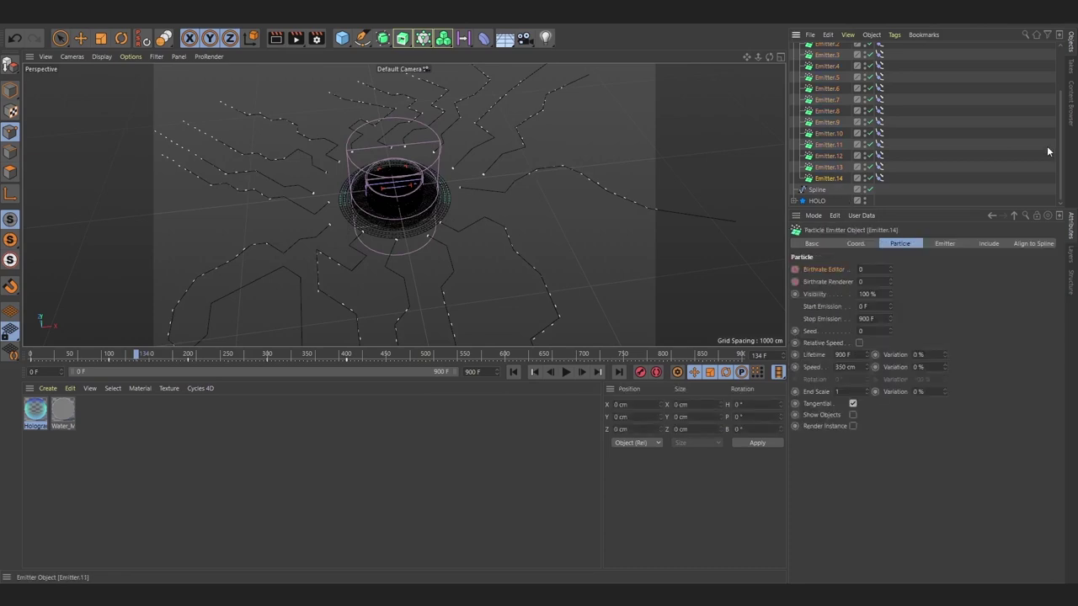
pyautogui.scroll(3, 1048, 151)
pyautogui.keyDown('shift'); pyautogui.click(825, 71); pyautogui.keyUp('shift')
pyautogui.click(945, 243)
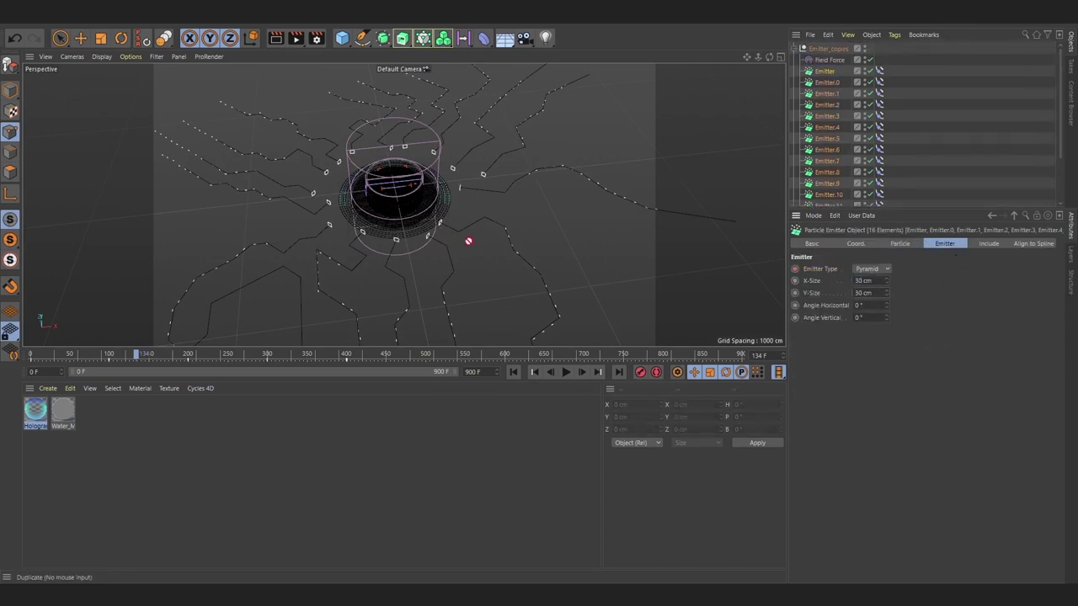
# Step: Rewind to frame 0, collapse the Emitter_copies group and deselect all emitters
pyautogui.click(513, 371)
pyautogui.click(796, 51)
pyautogui.click(379, 67)
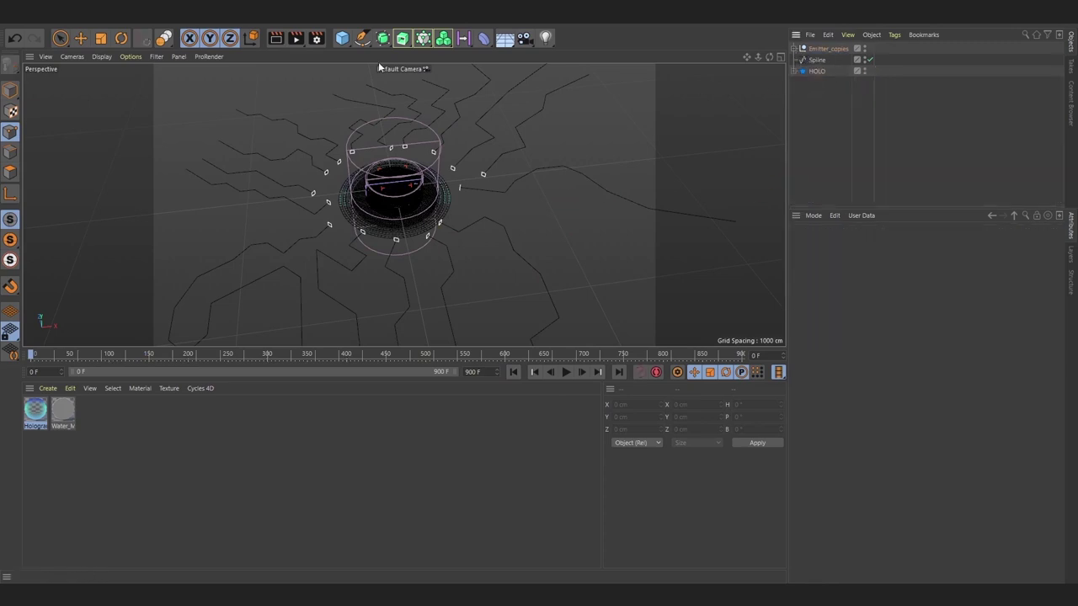
pyautogui.press('e')
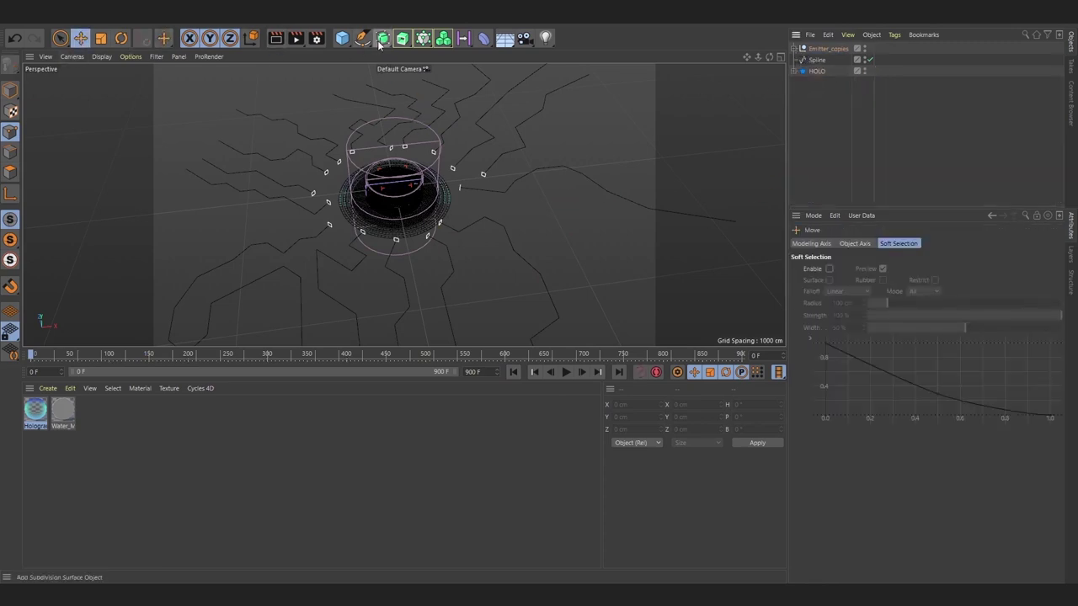
# Step: Add a Tracer inside Emitter_copies and link all emitters into its trace list
pyautogui.click(250, 38)
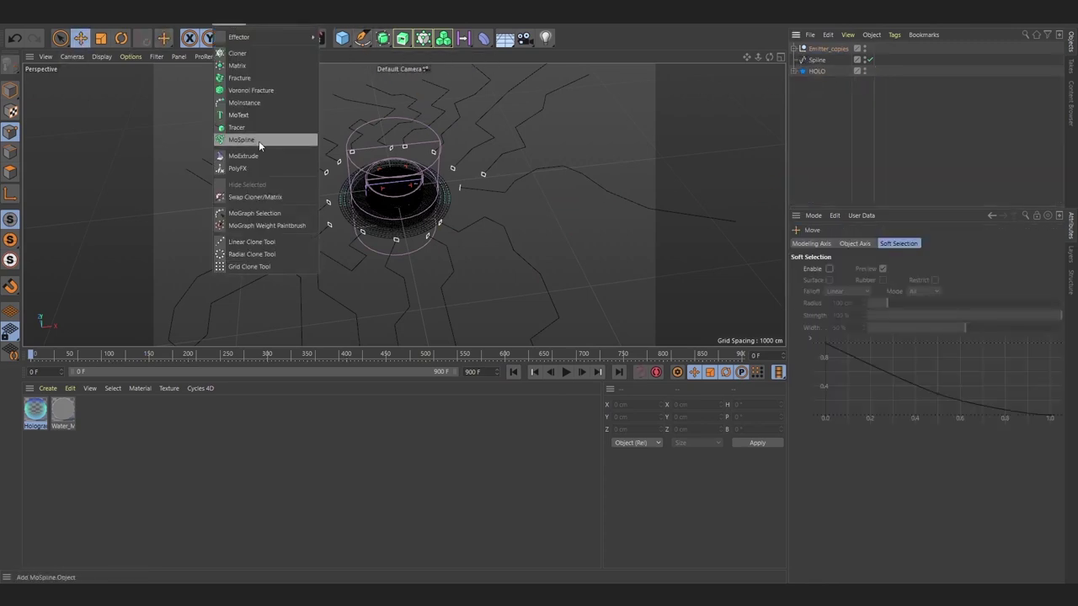
pyautogui.click(255, 129)
pyautogui.moveTo(821, 60); pyautogui.dragTo(822, 61)
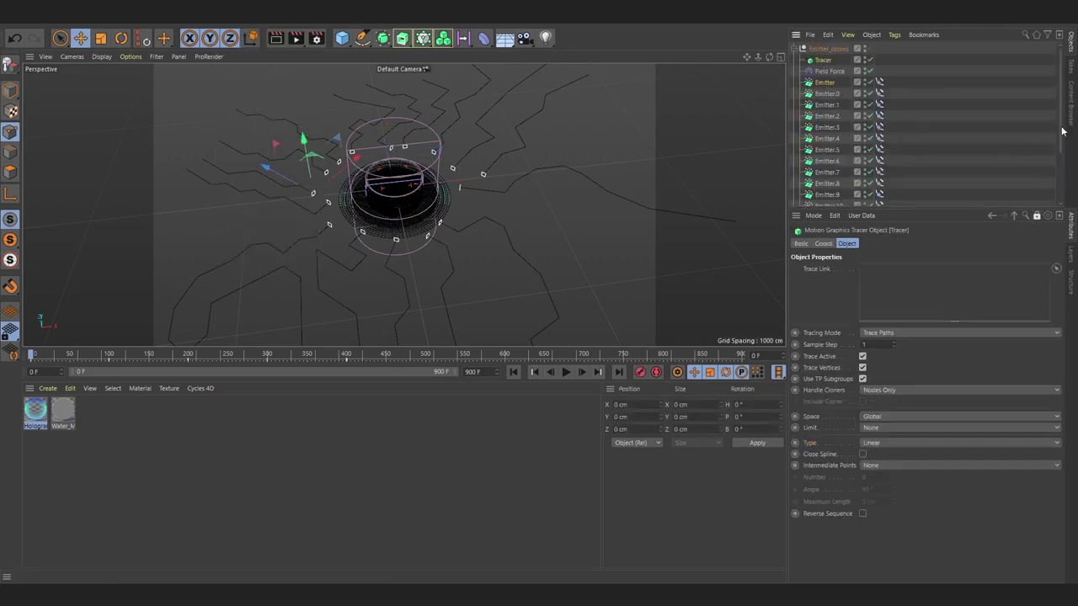
pyautogui.scroll(-3, 842, 126)
pyautogui.keyDown('shift'); pyautogui.click(828, 177); pyautogui.keyUp('shift')
pyautogui.moveTo(828, 177); pyautogui.dragTo(951, 291)
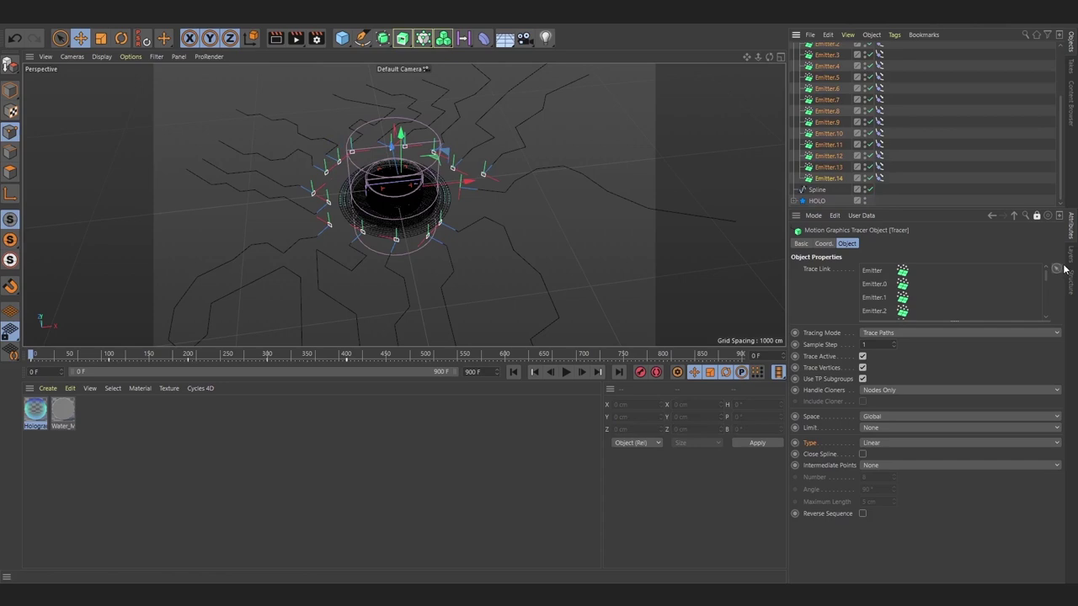
pyautogui.click(1036, 217)
pyautogui.scroll(3, 842, 126)
pyautogui.click(823, 60)
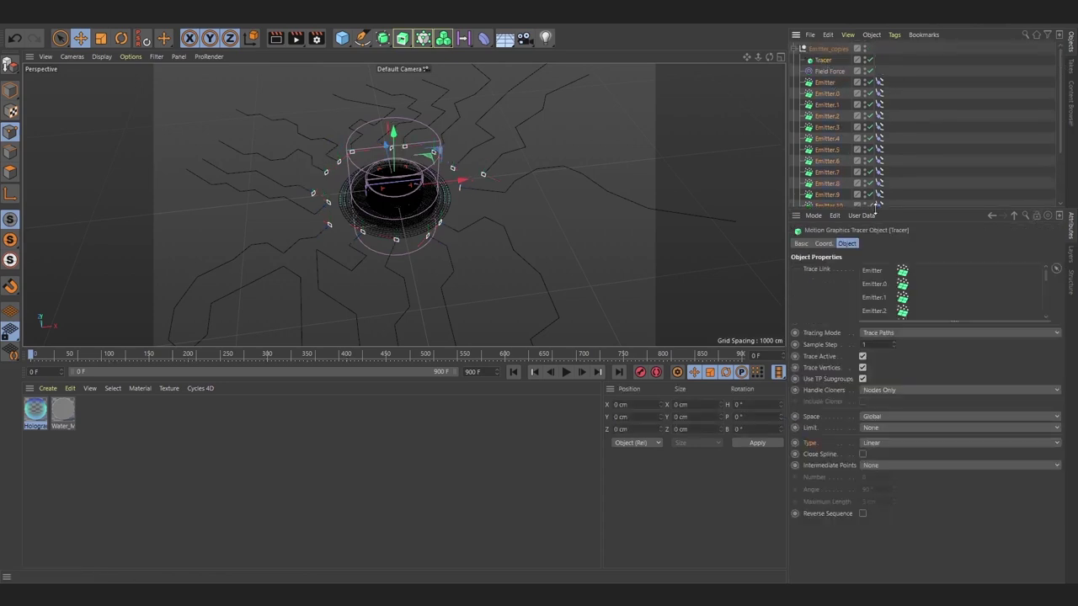
# Step: Set the Tracer limit to From End with amount 10, preview the trails, and reselect the emitters
pyautogui.click(862, 428)
pyautogui.click(877, 441)
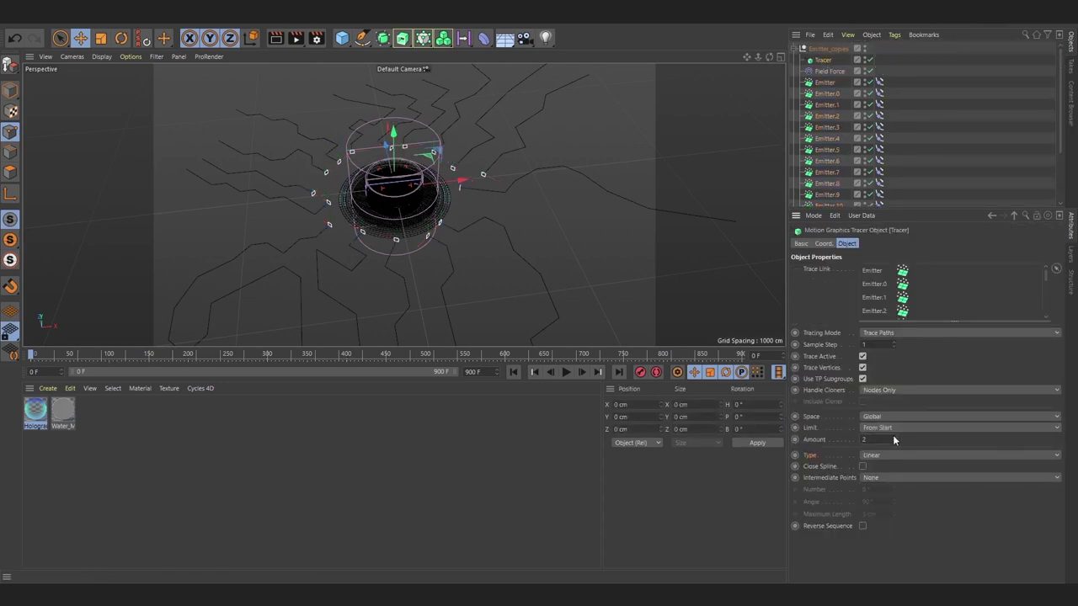
pyautogui.write('10')
pyautogui.click(566, 372)
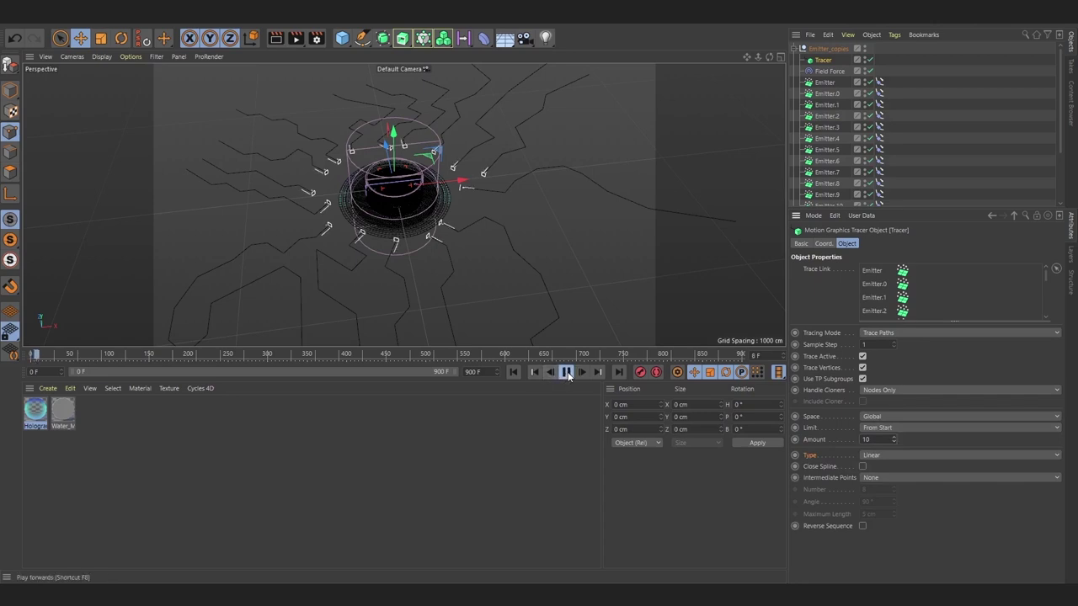
pyautogui.click(576, 374)
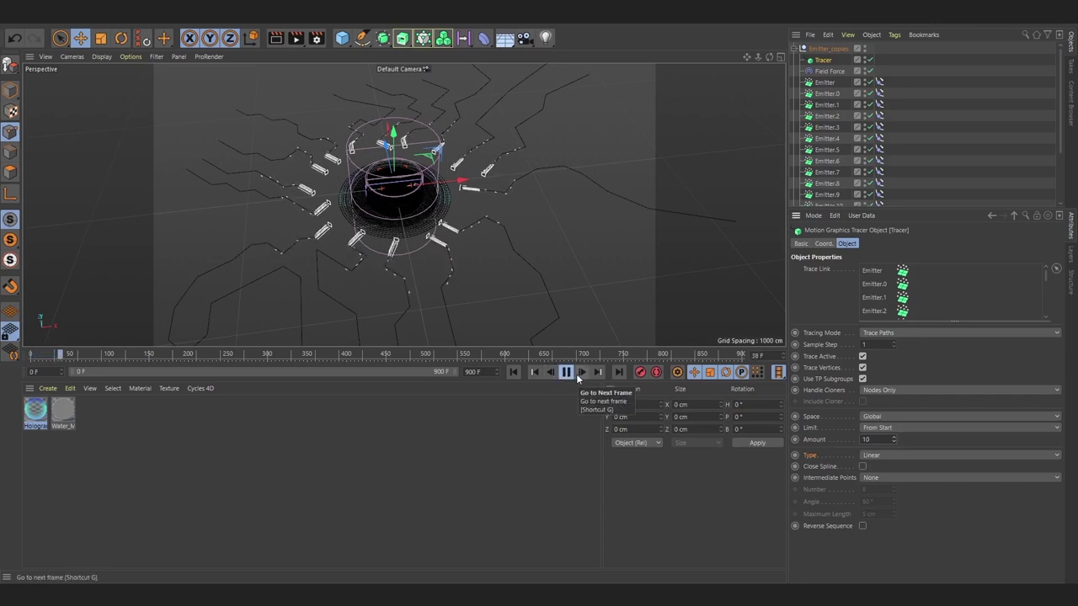
pyautogui.click(892, 427)
pyautogui.click(883, 439)
pyautogui.click(514, 372)
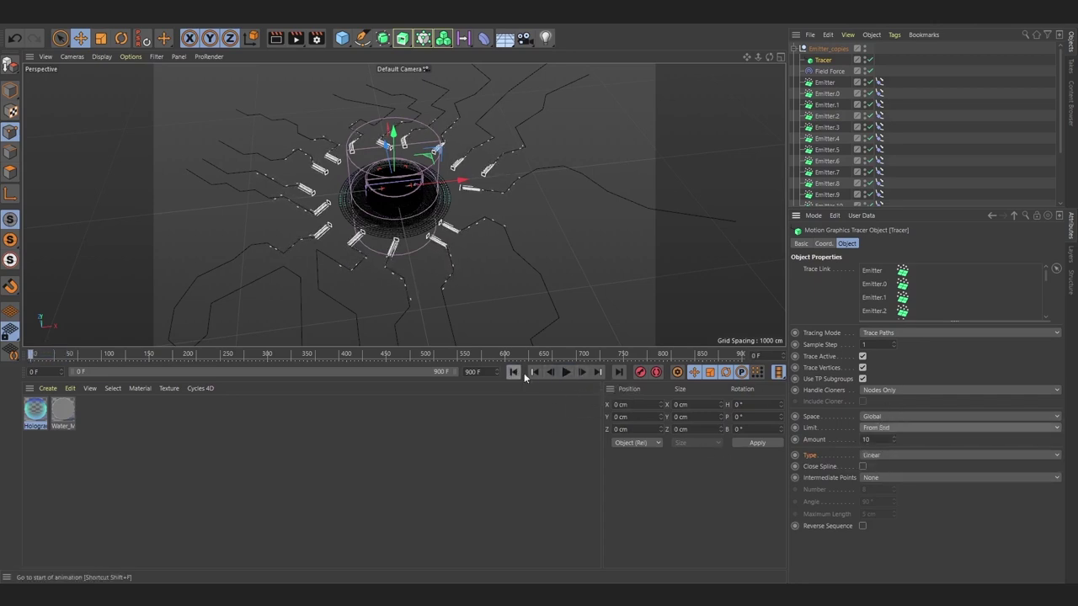
pyautogui.click(566, 372)
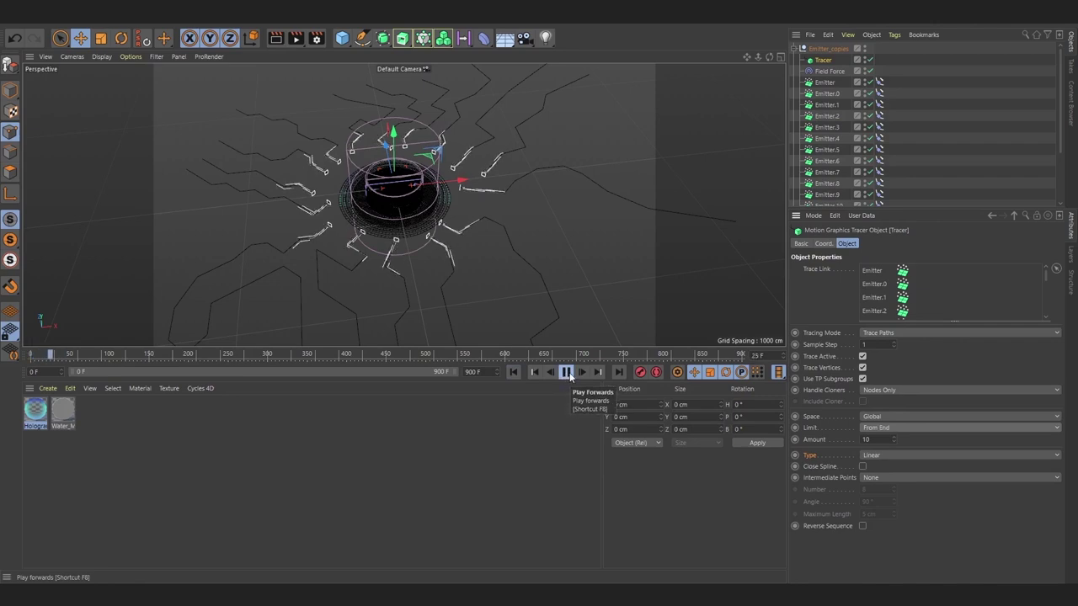
pyautogui.click(573, 379)
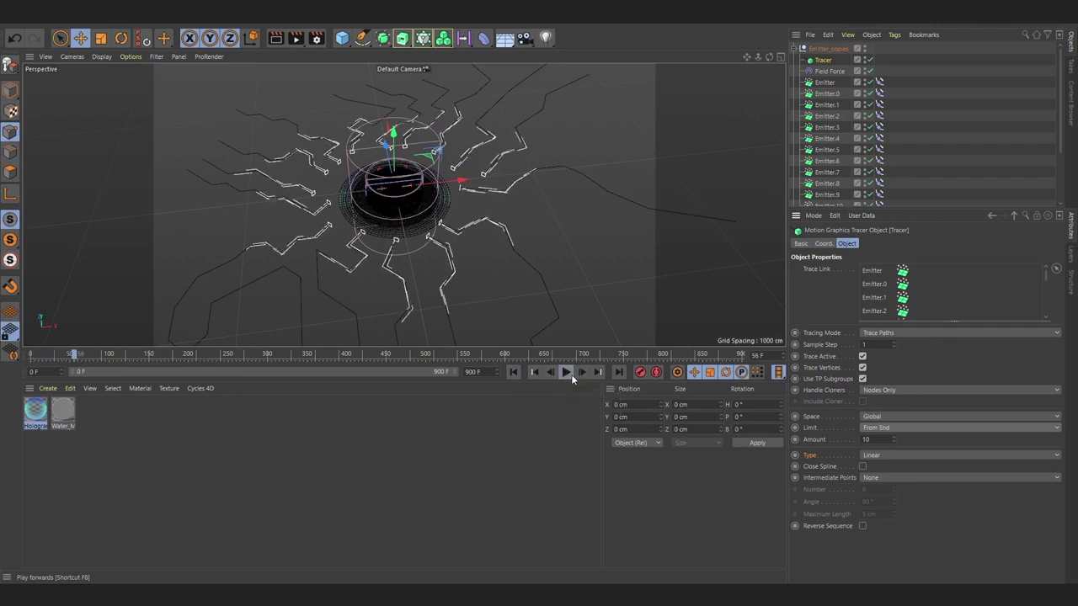
pyautogui.click(813, 85)
pyautogui.scroll(-4, 825, 127)
# Step: Enlarge all emitters through Emitter.14 to 50 by 50 cm and replay from frame 0
pyautogui.keyDown('shift'); pyautogui.click(827, 177); pyautogui.keyUp('shift')
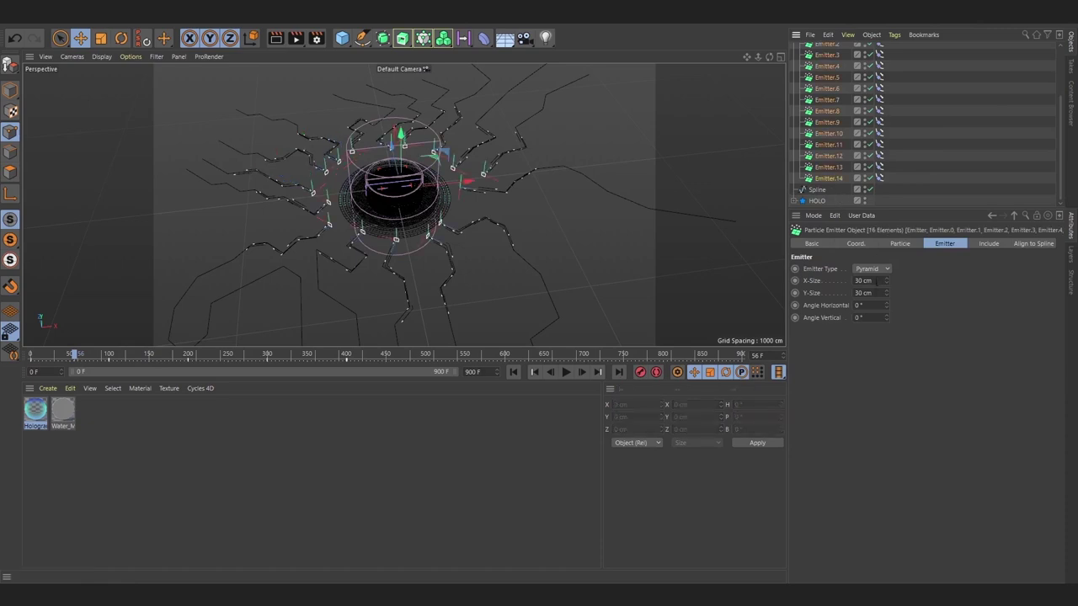
pyautogui.click(512, 371)
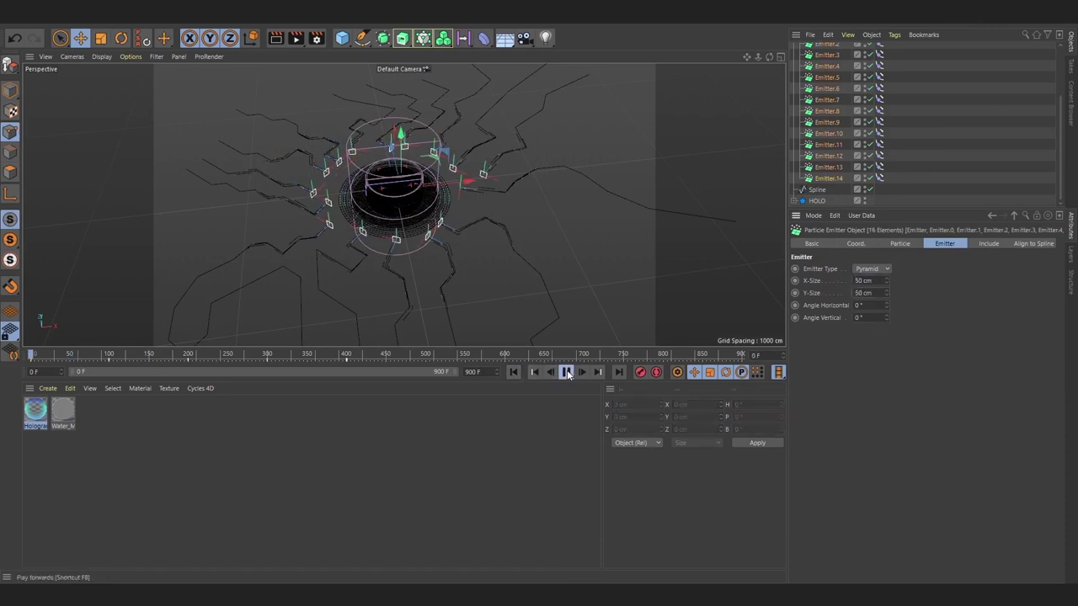
pyautogui.click(566, 371)
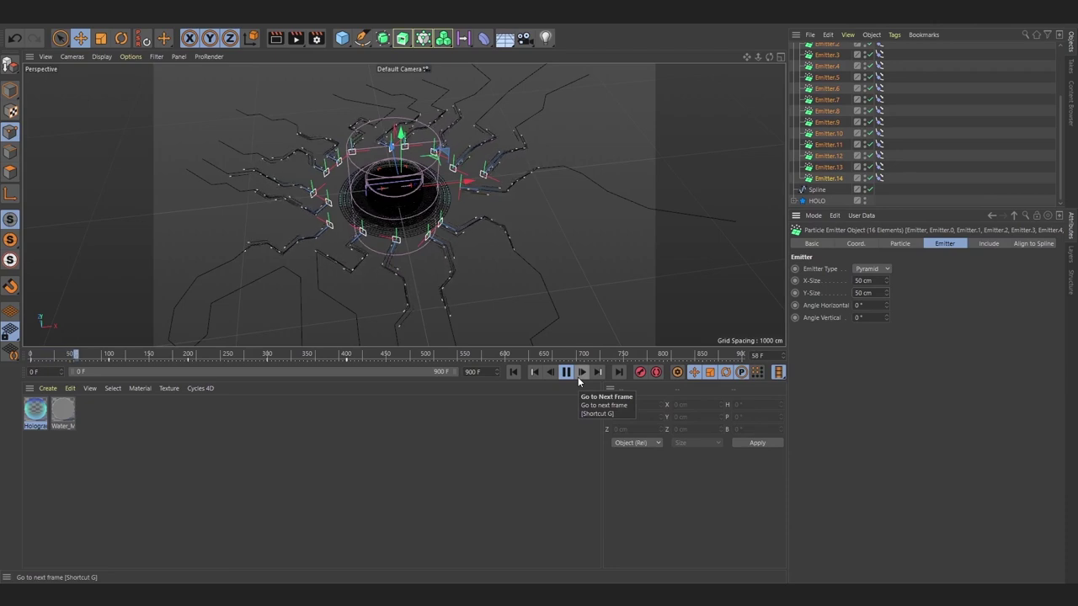
pyautogui.click(227, 11)
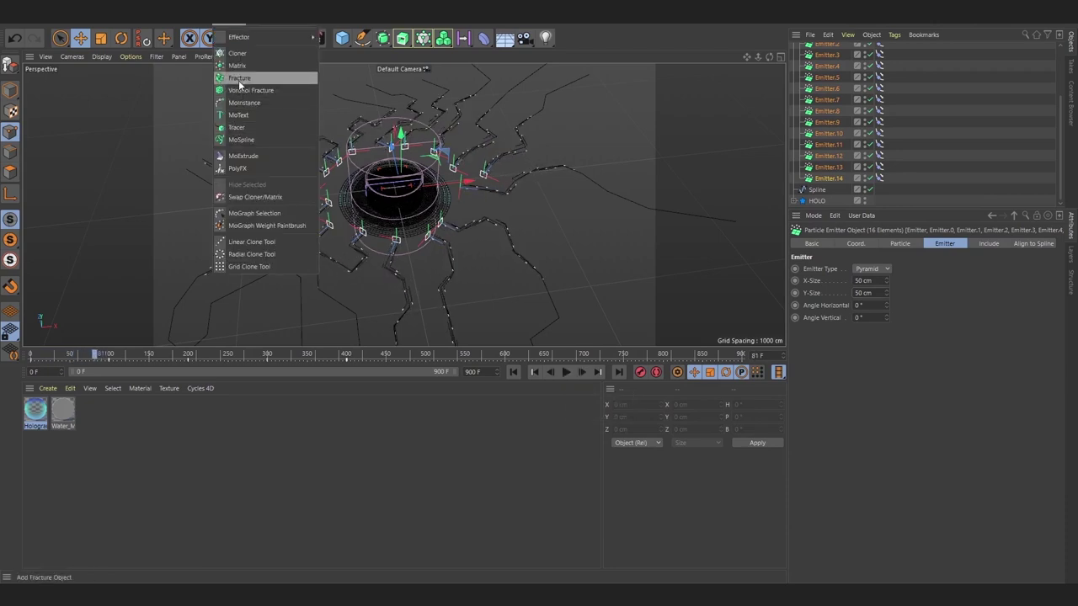
# Step: Add a MoSpline in Spline mode with the Tracer as source and 2 cm width
pyautogui.click(241, 138)
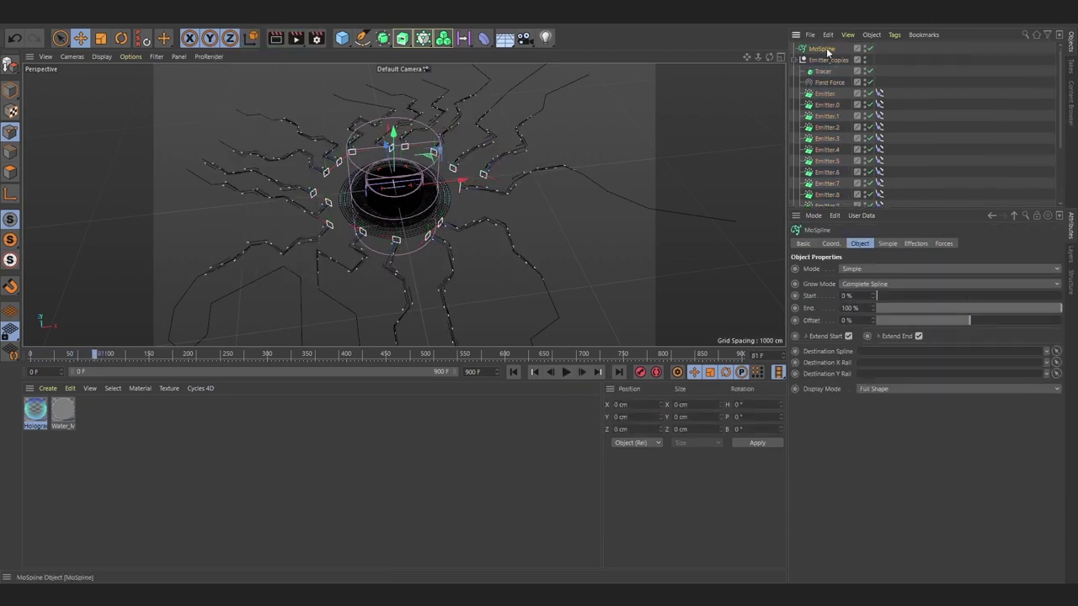
pyautogui.moveTo(826, 52); pyautogui.dragTo(834, 67)
pyautogui.click(877, 268)
pyautogui.click(876, 280)
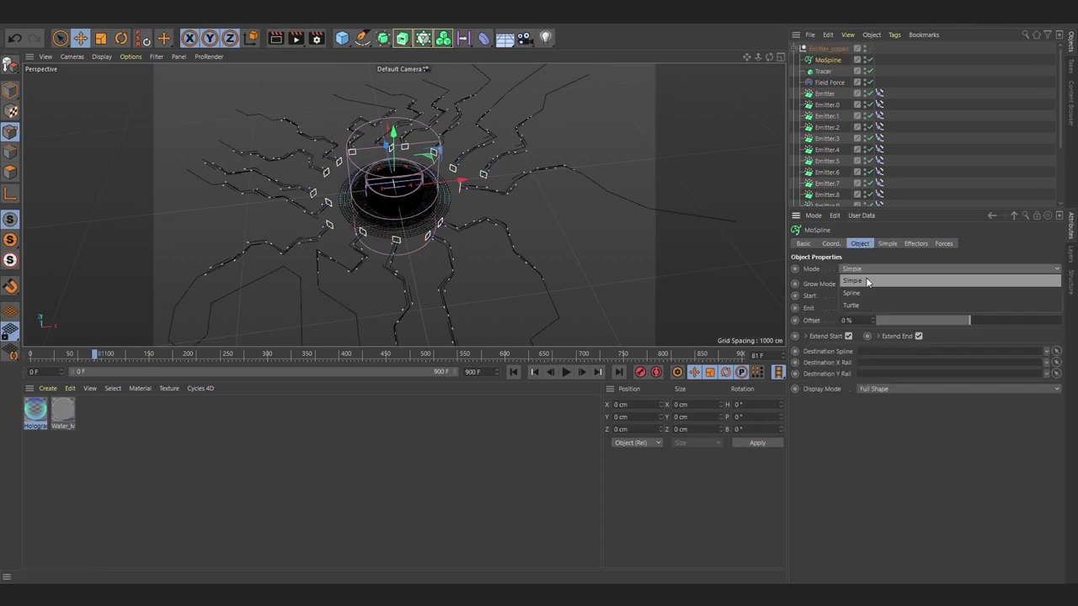
pyautogui.moveTo(822, 73); pyautogui.dragTo(871, 281)
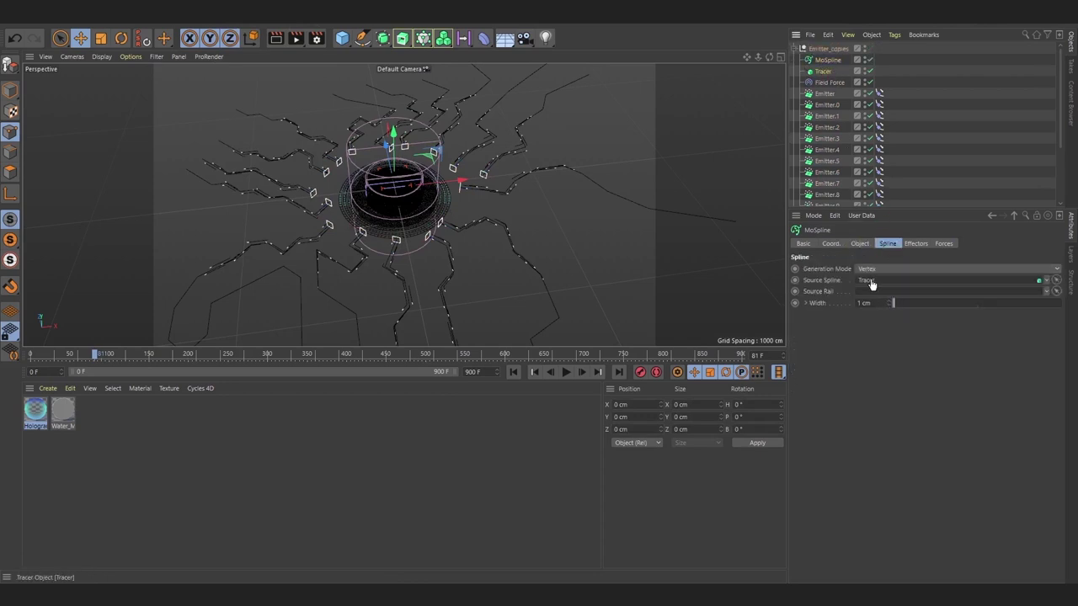
pyautogui.click(889, 301)
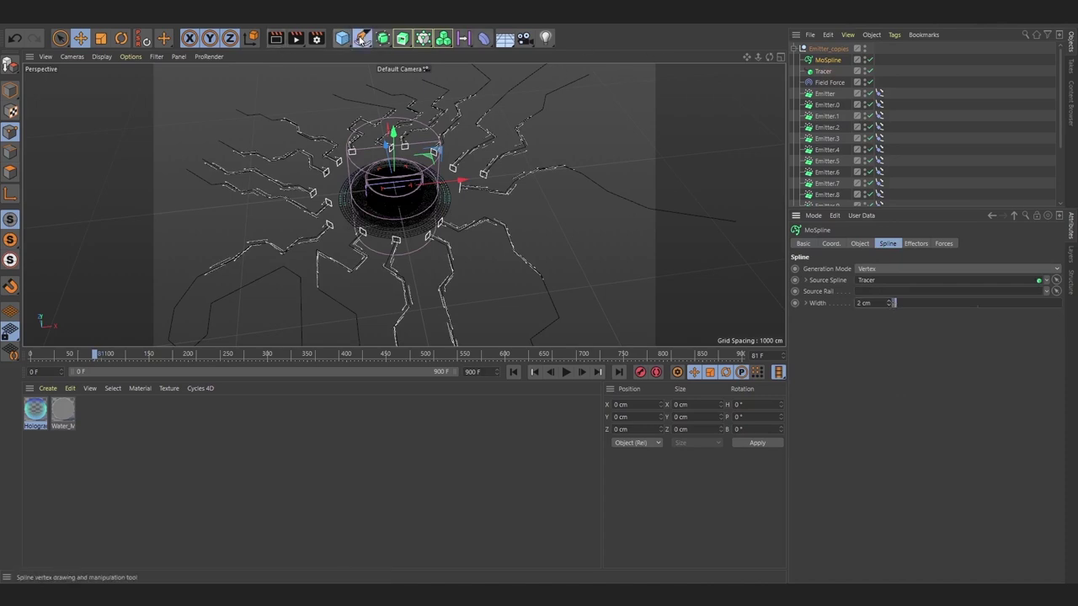
# Step: Add an n-Side profile and a Sweep, nesting the n-Side and MoSpline under the Sweep
pyautogui.moveTo(381, 38); pyautogui.dragTo(481, 121)
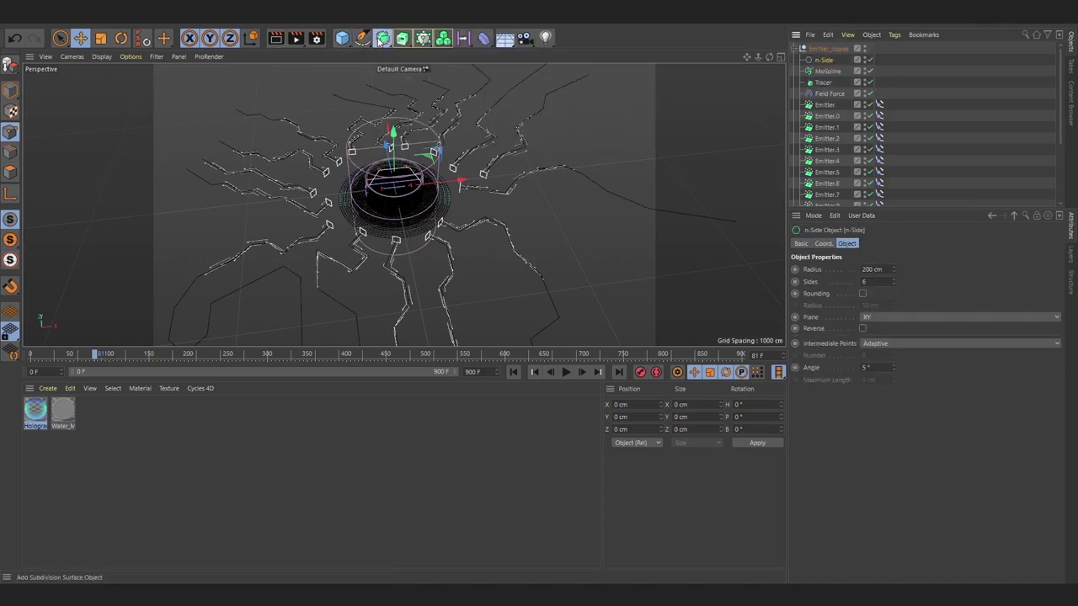
pyautogui.moveTo(381, 40)
pyautogui.mouseDown()
pyautogui.moveTo(514, 75)
pyautogui.moveTo(577, 39)
pyautogui.mouseUp()
pyautogui.moveTo(404, 40); pyautogui.dragTo(437, 72)
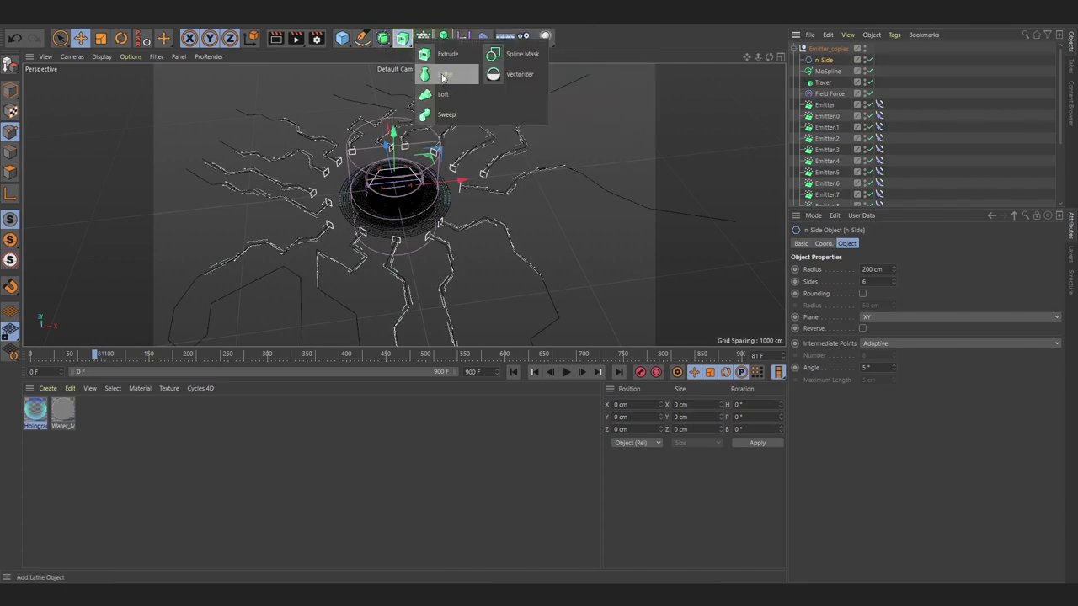
pyautogui.click(446, 114)
pyautogui.moveTo(829, 64); pyautogui.dragTo(823, 61)
pyautogui.click(828, 81)
# Step: Apply the Hologram material to the Sweep, review its glow settings, and render the view
pyautogui.click(276, 38)
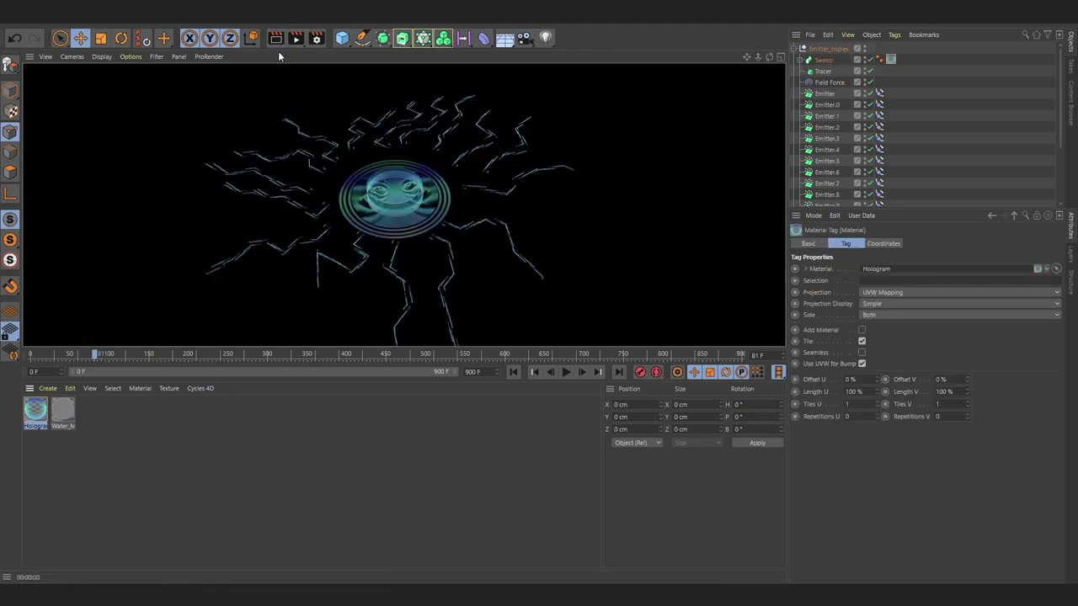
pyautogui.doubleClick(35, 410)
pyautogui.click(211, 311)
pyautogui.click(532, 74)
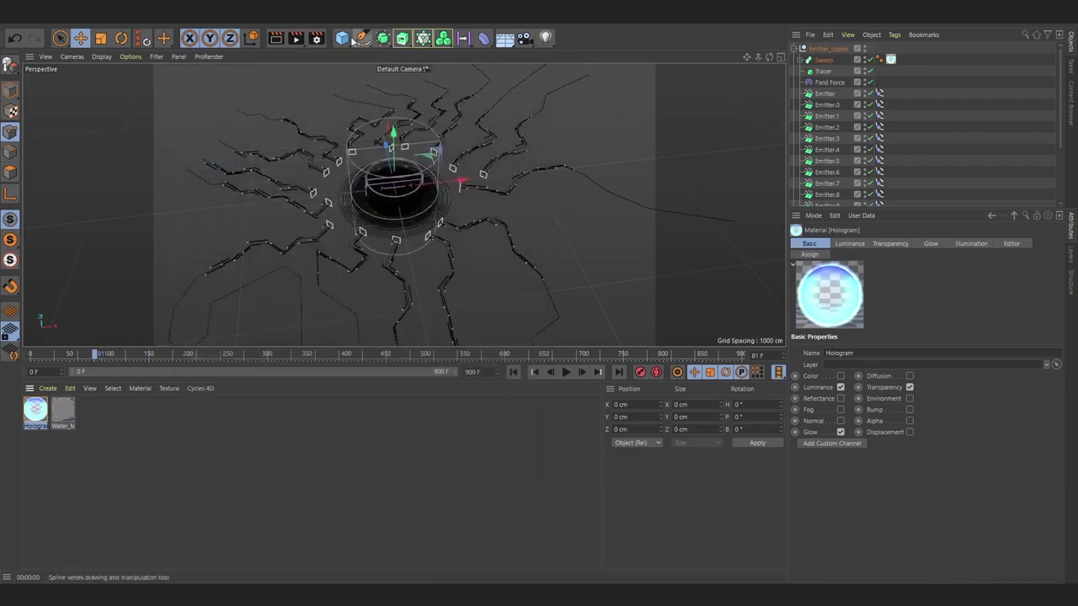
pyautogui.click(276, 38)
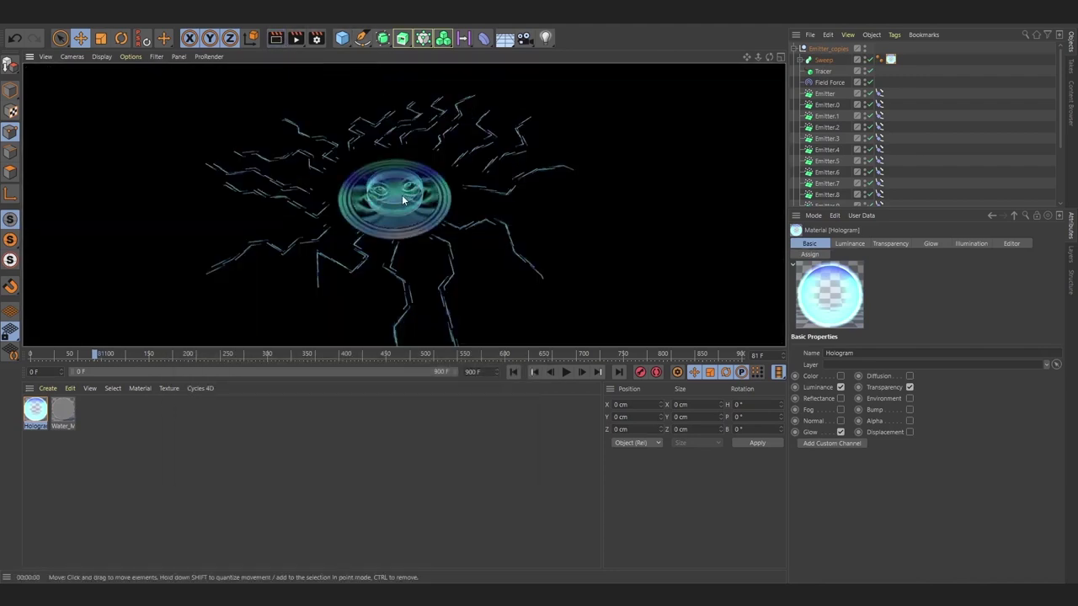
pyautogui.click(402, 200)
# Step: Scale down the circuit spline, shift it along Z, and play the animation
pyautogui.click(804, 60)
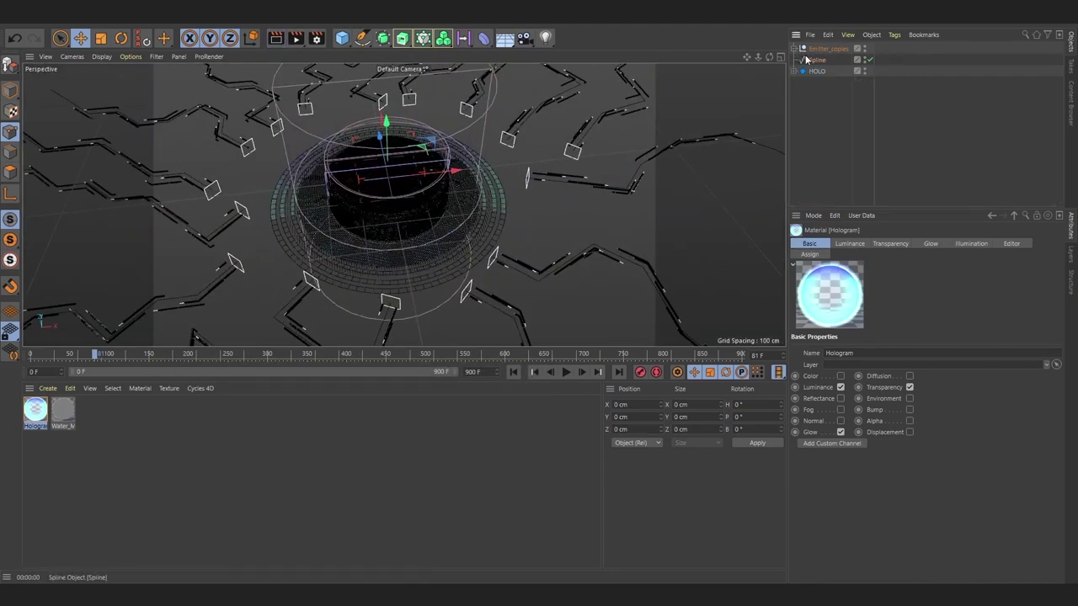
pyautogui.click(100, 38)
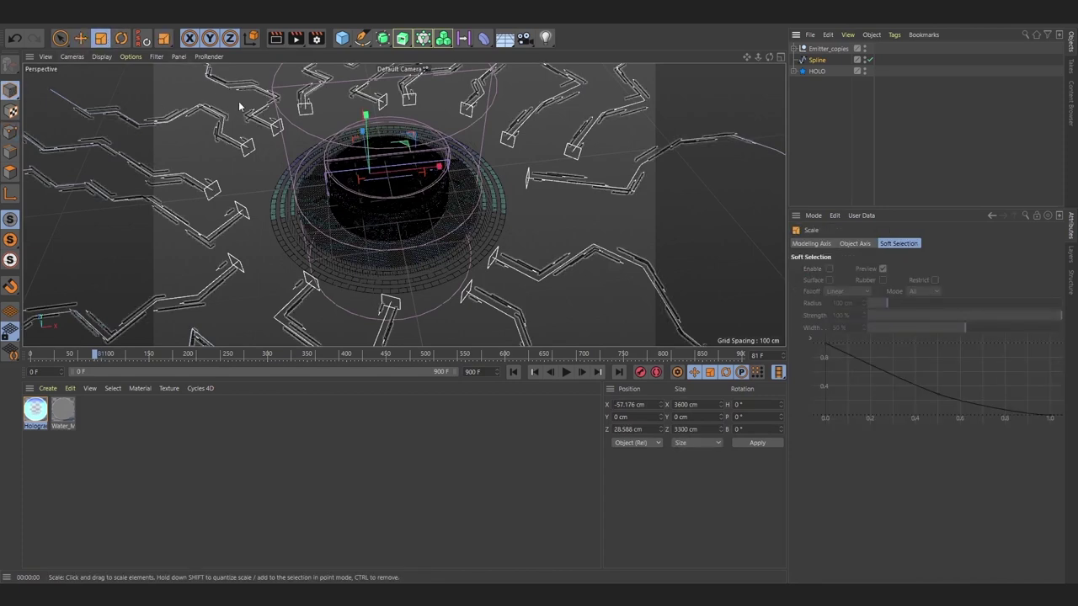
pyautogui.moveTo(239, 106); pyautogui.dragTo(197, 87)
pyautogui.press('e')
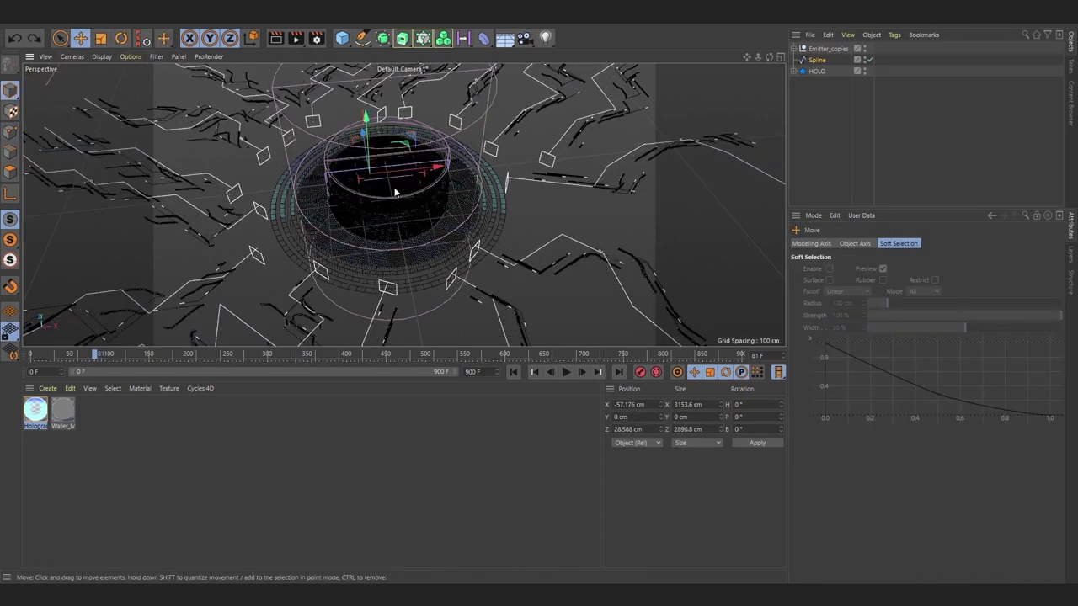
pyautogui.moveTo(395, 192); pyautogui.dragTo(321, 162)
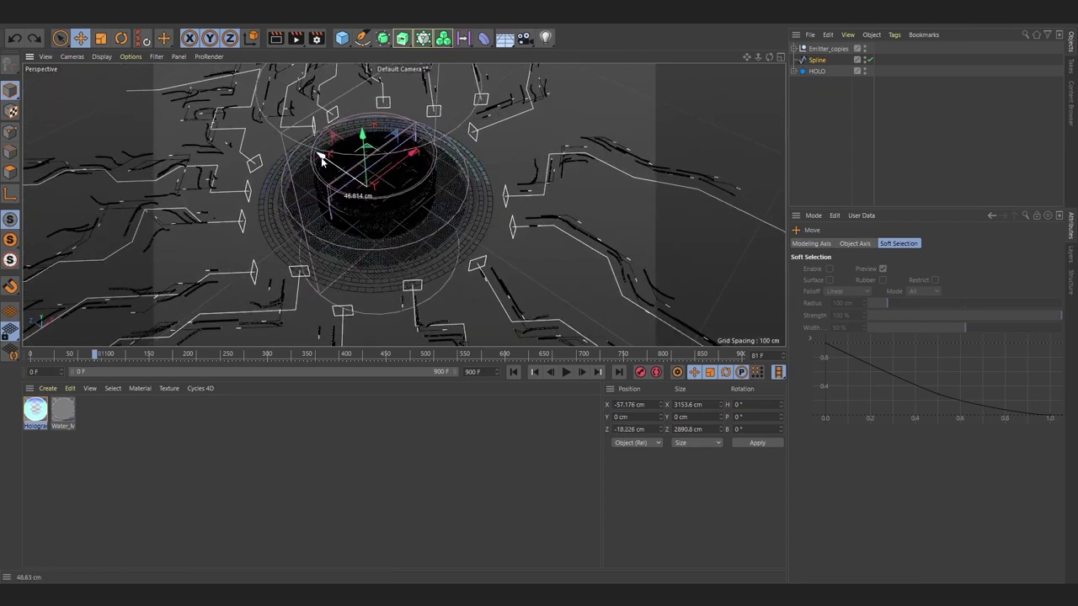
pyautogui.click(564, 372)
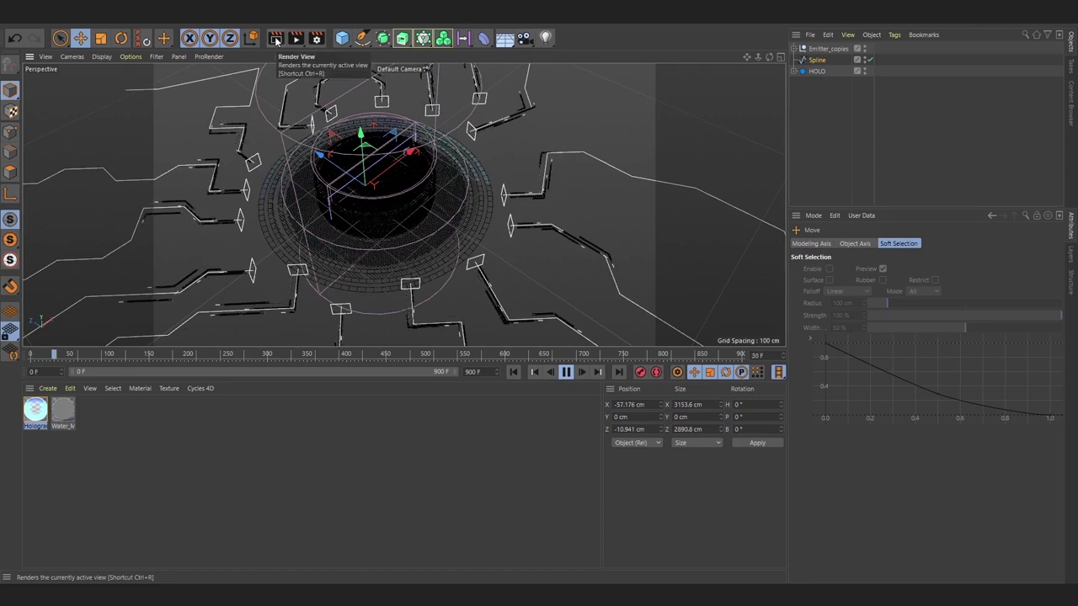
# Step: Set the Hologram Glow Outer Strength to 100 % and re-render the view
pyautogui.click(276, 39)
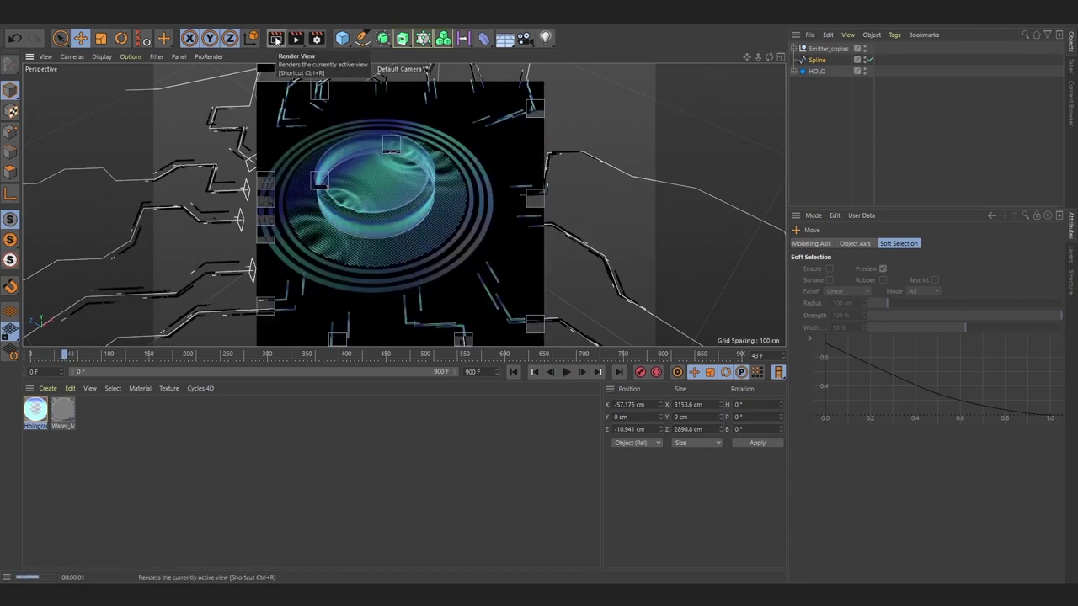
pyautogui.doubleClick(35, 409)
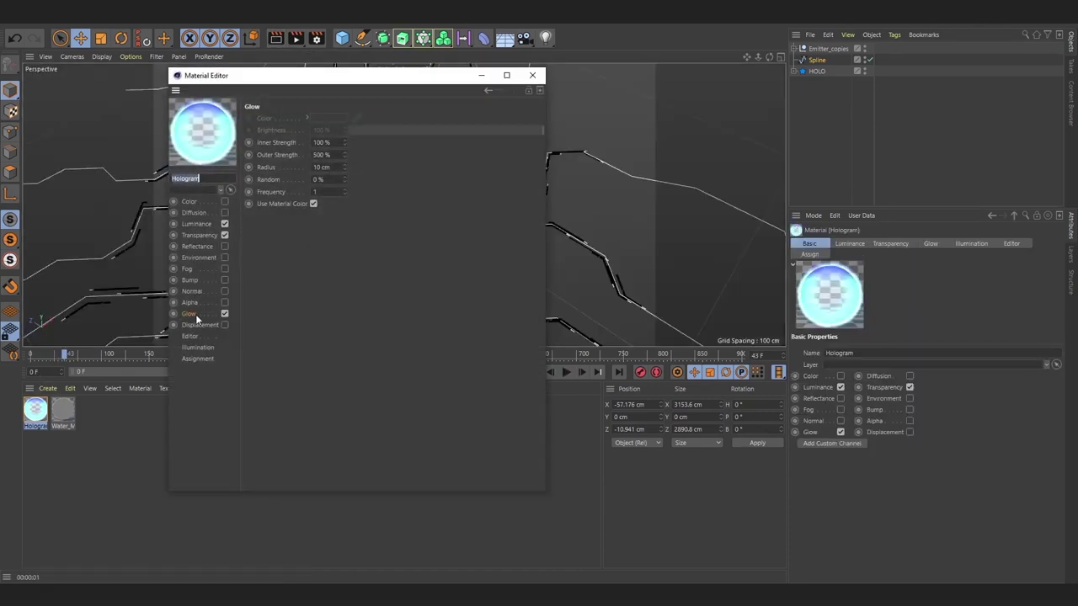
pyautogui.write('100')
pyautogui.press('Return')
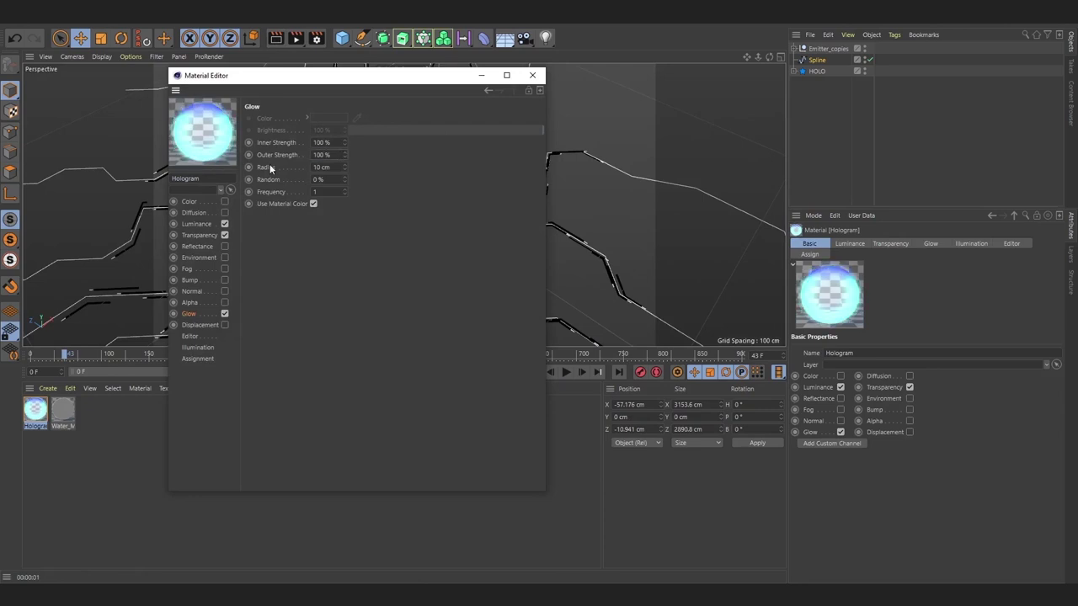
pyautogui.click(532, 75)
pyautogui.click(277, 40)
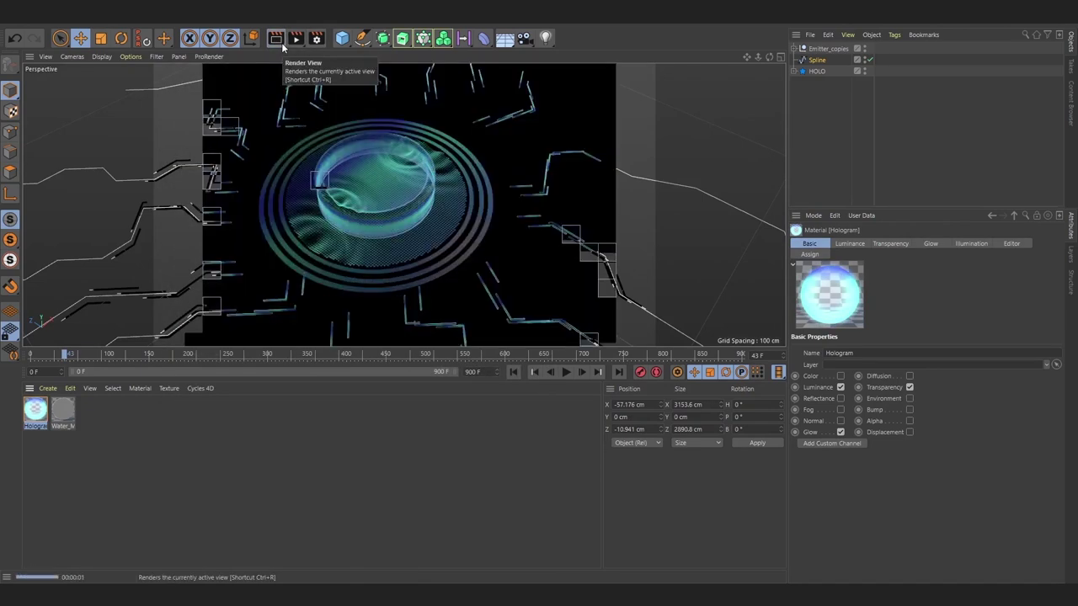